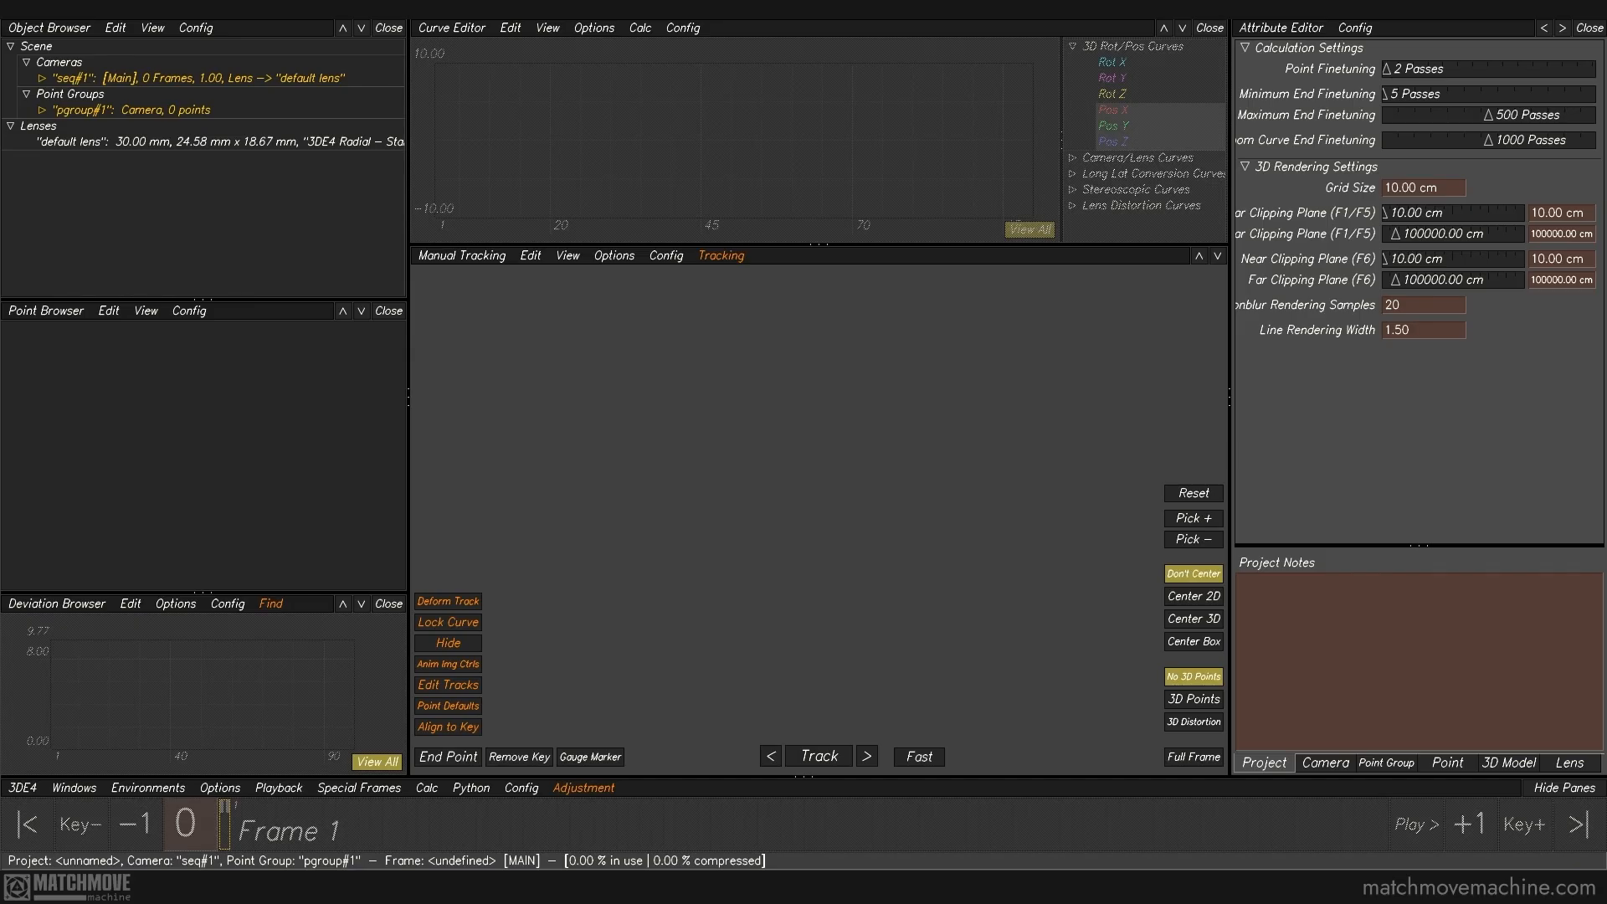
Step: Delete the existing sequence camera seq#1 and add two reference cameras to the scene
{"action": "left_click", "coordinate": [169, 80]}
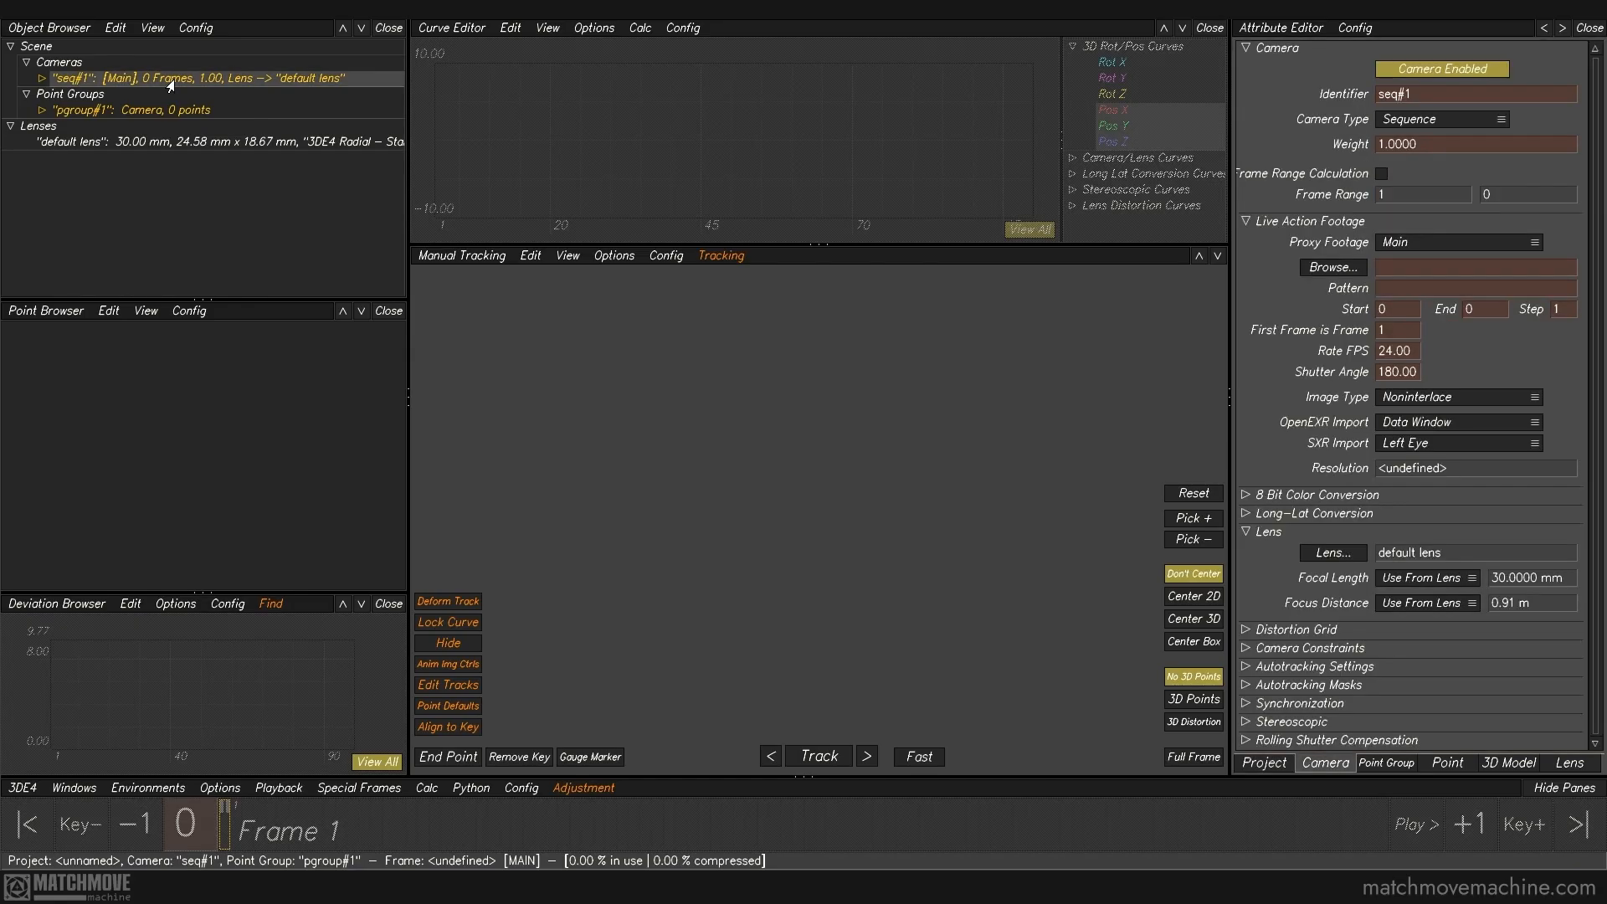
{"action": "key", "text": "Delete"}
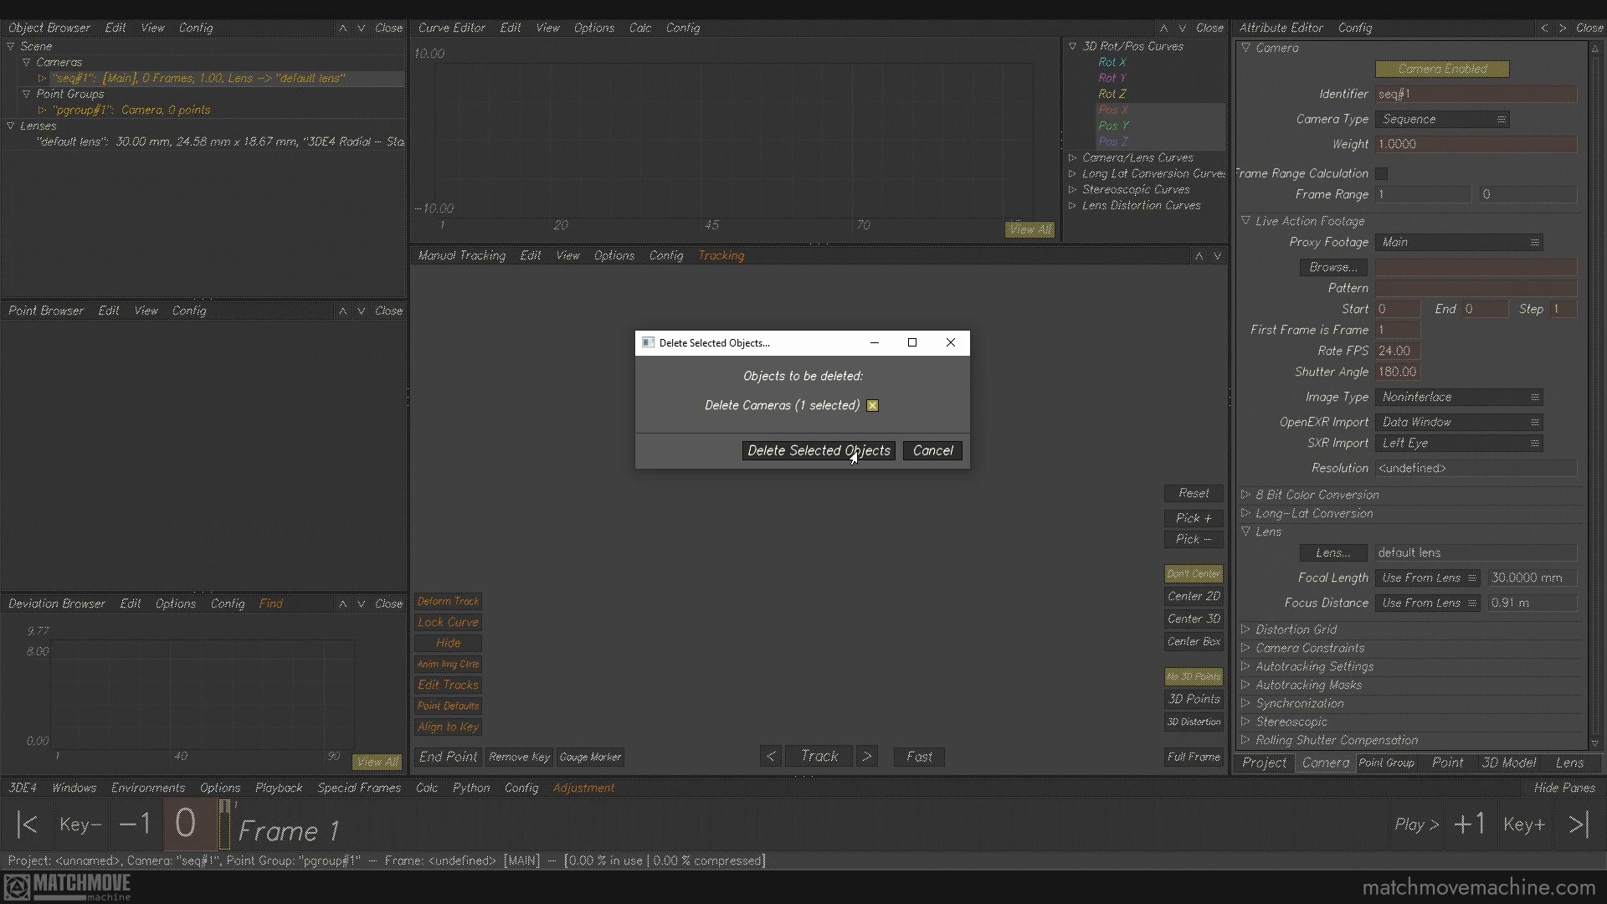
{"action": "left_click", "coordinate": [852, 452]}
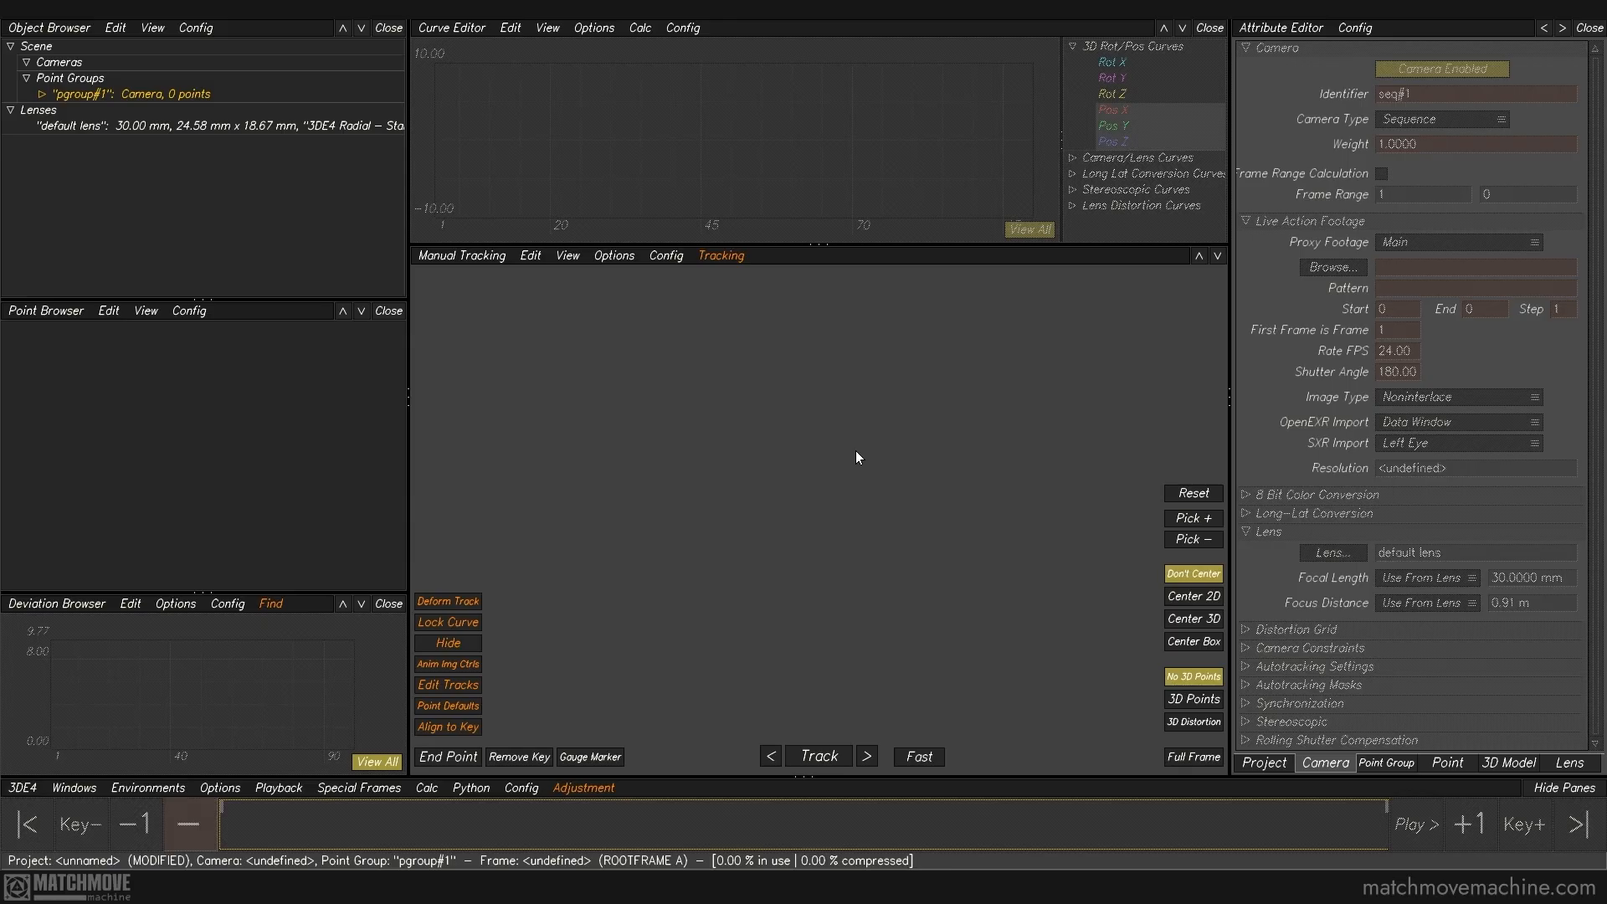
{"action": "right_click", "coordinate": [56, 64]}
{"action": "mouse_move", "coordinate": [82, 67]}
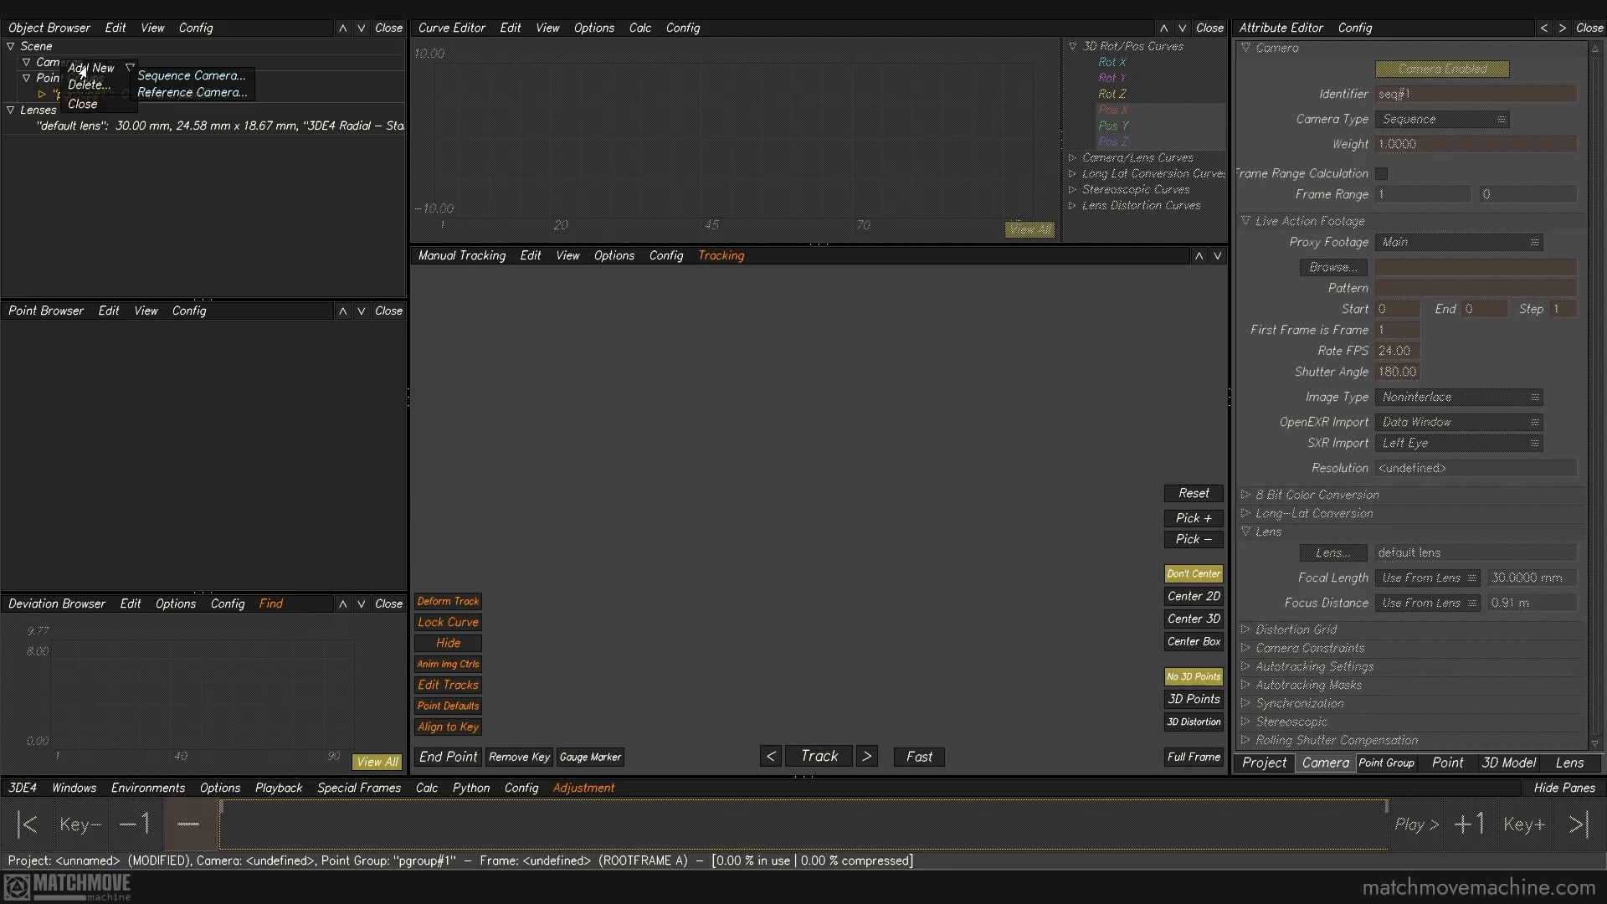
{"action": "left_click", "coordinate": [159, 92]}
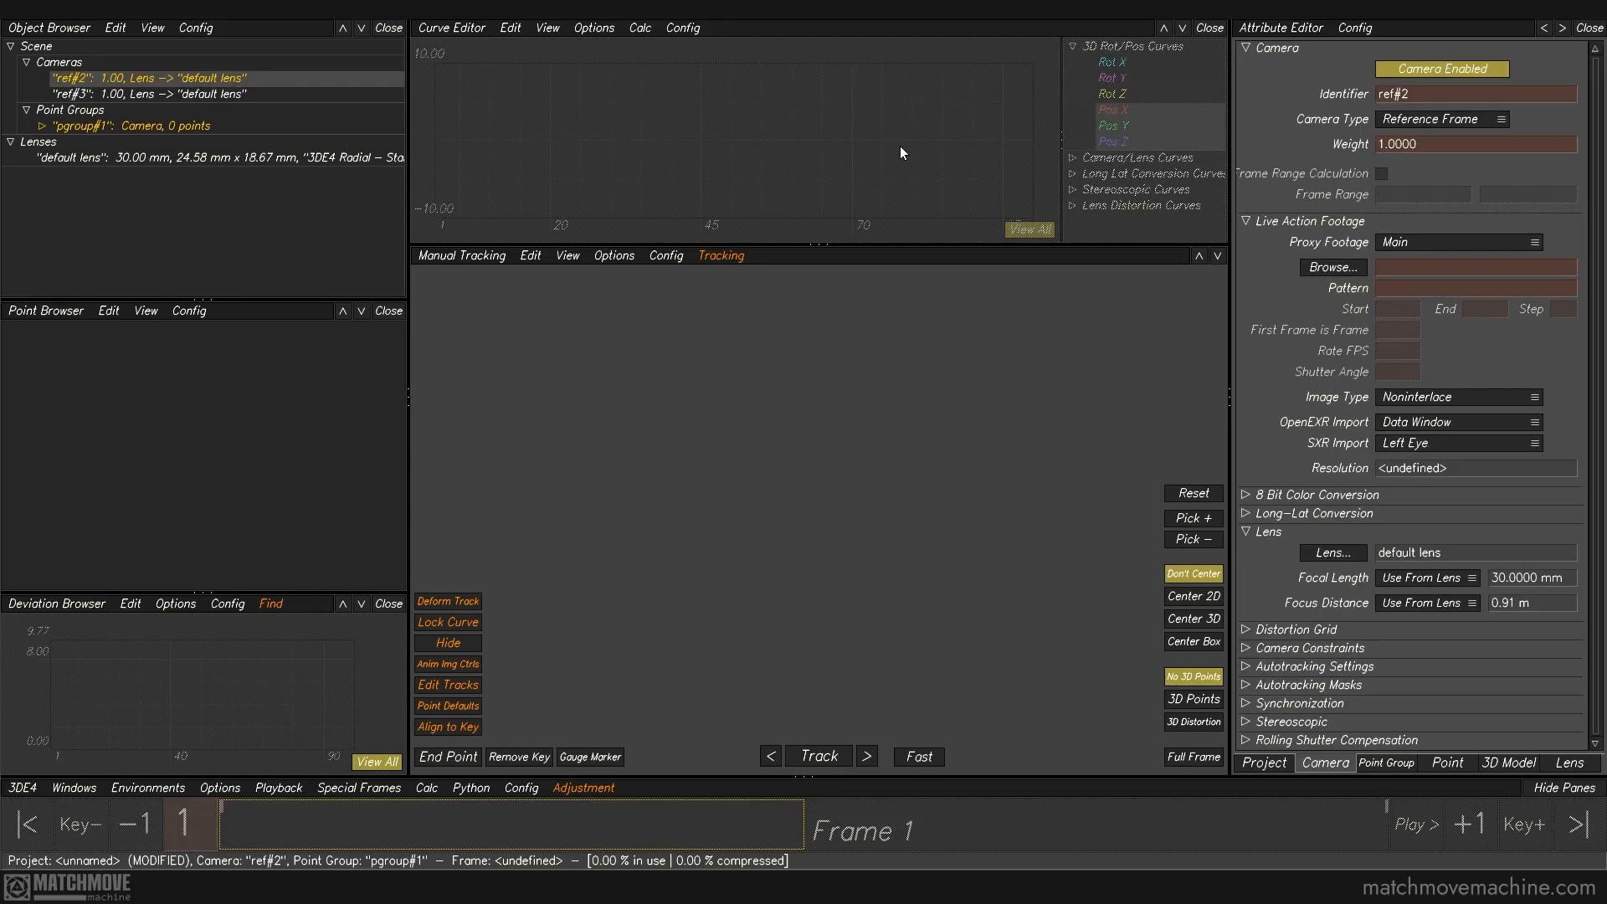
Step: Load the image ref_02_v001.png as footage for the first reference camera
{"action": "left_click", "coordinate": [1348, 275]}
{"action": "left_click", "coordinate": [721, 227]}
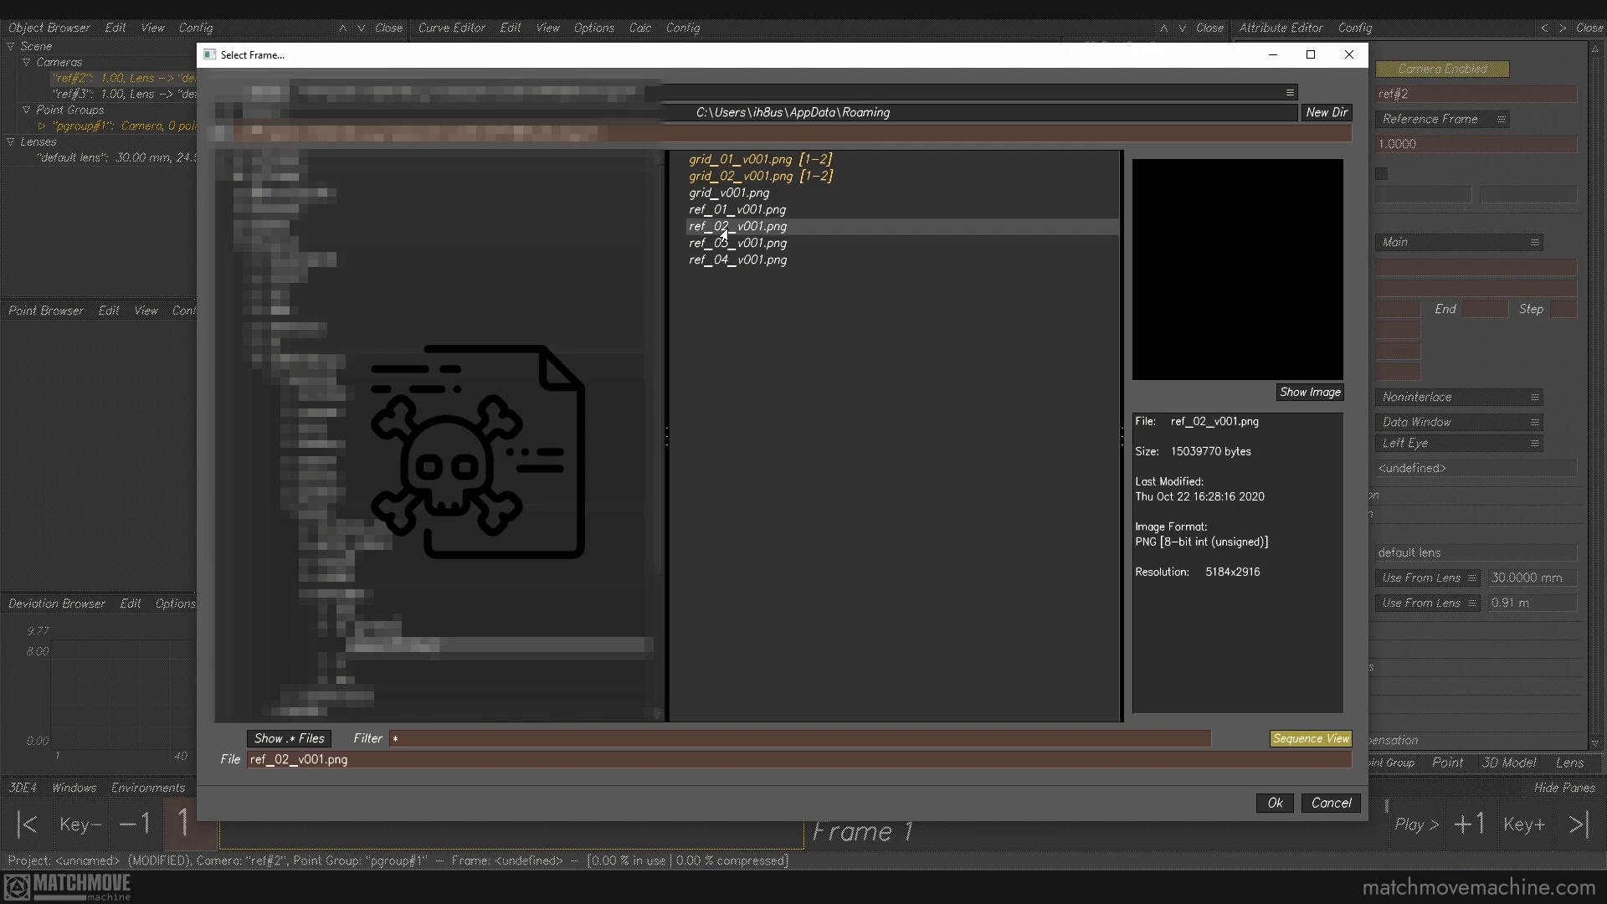
{"action": "left_click", "coordinate": [1272, 804]}
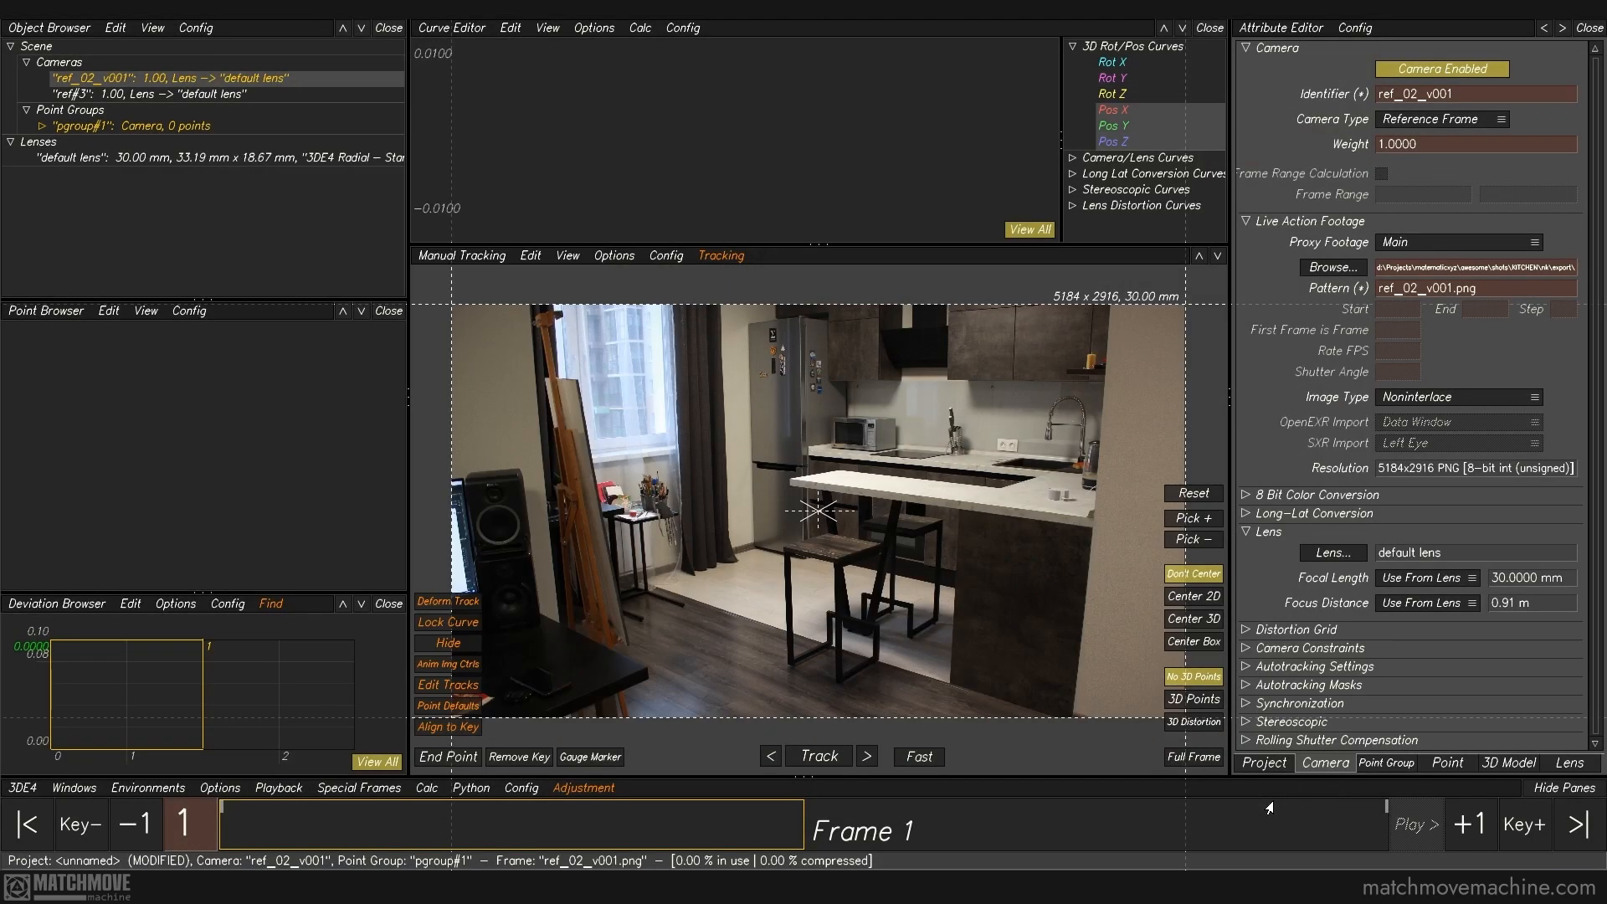
Step: Load the image ref_04_v001.png as footage for the second reference camera
{"action": "left_click", "coordinate": [206, 96]}
{"action": "double_click", "coordinate": [206, 96]}
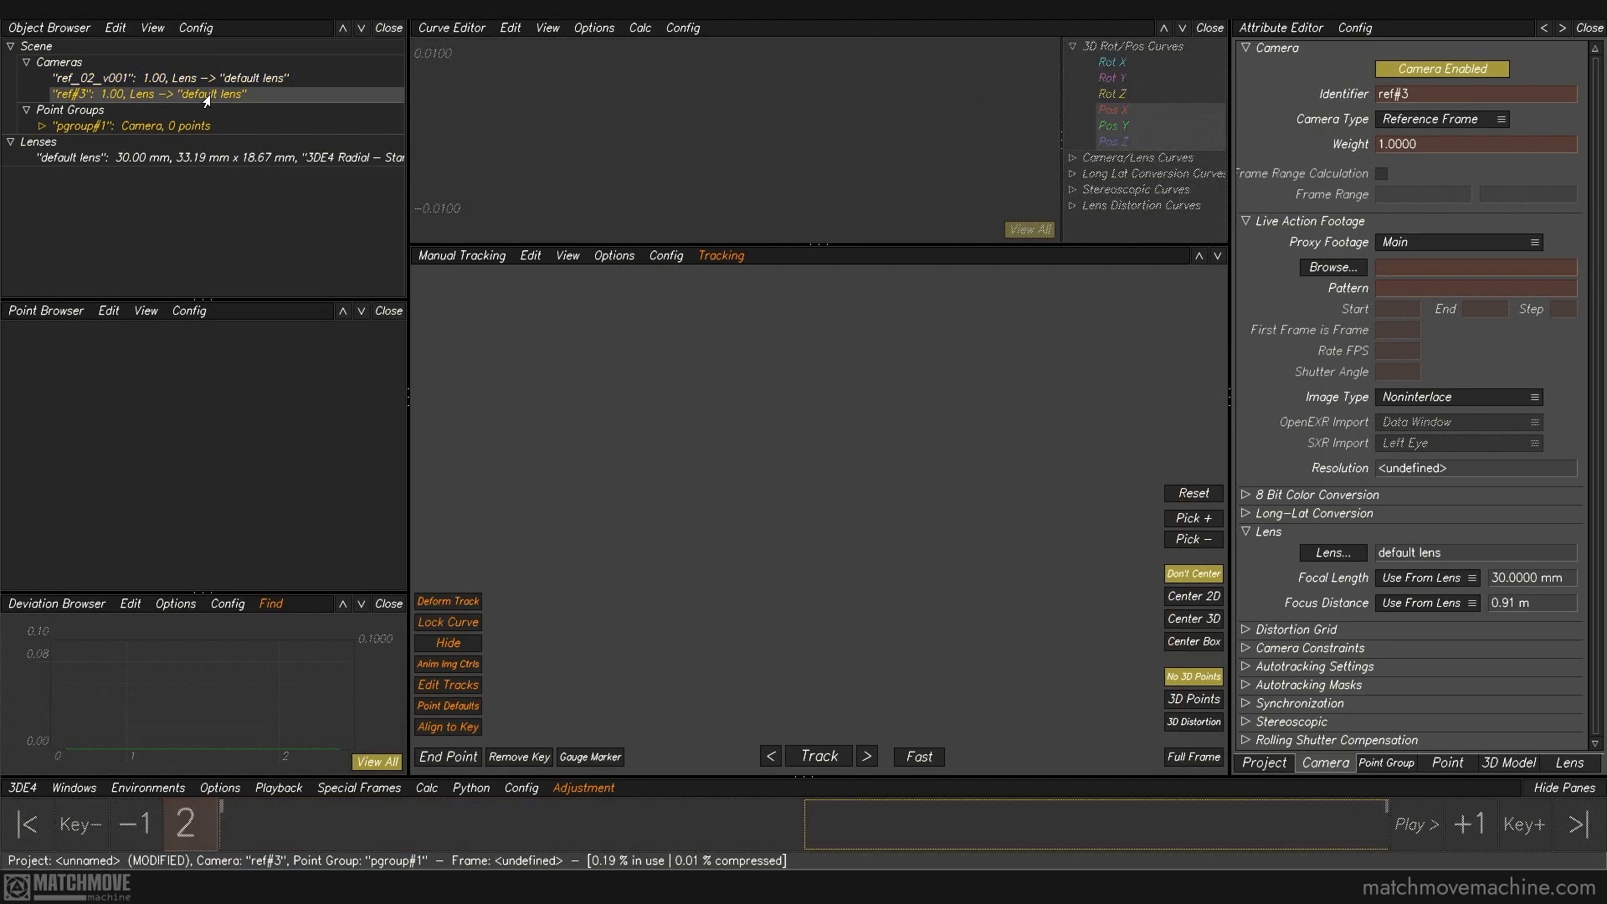
{"action": "left_click", "coordinate": [1331, 268]}
{"action": "left_click", "coordinate": [775, 283]}
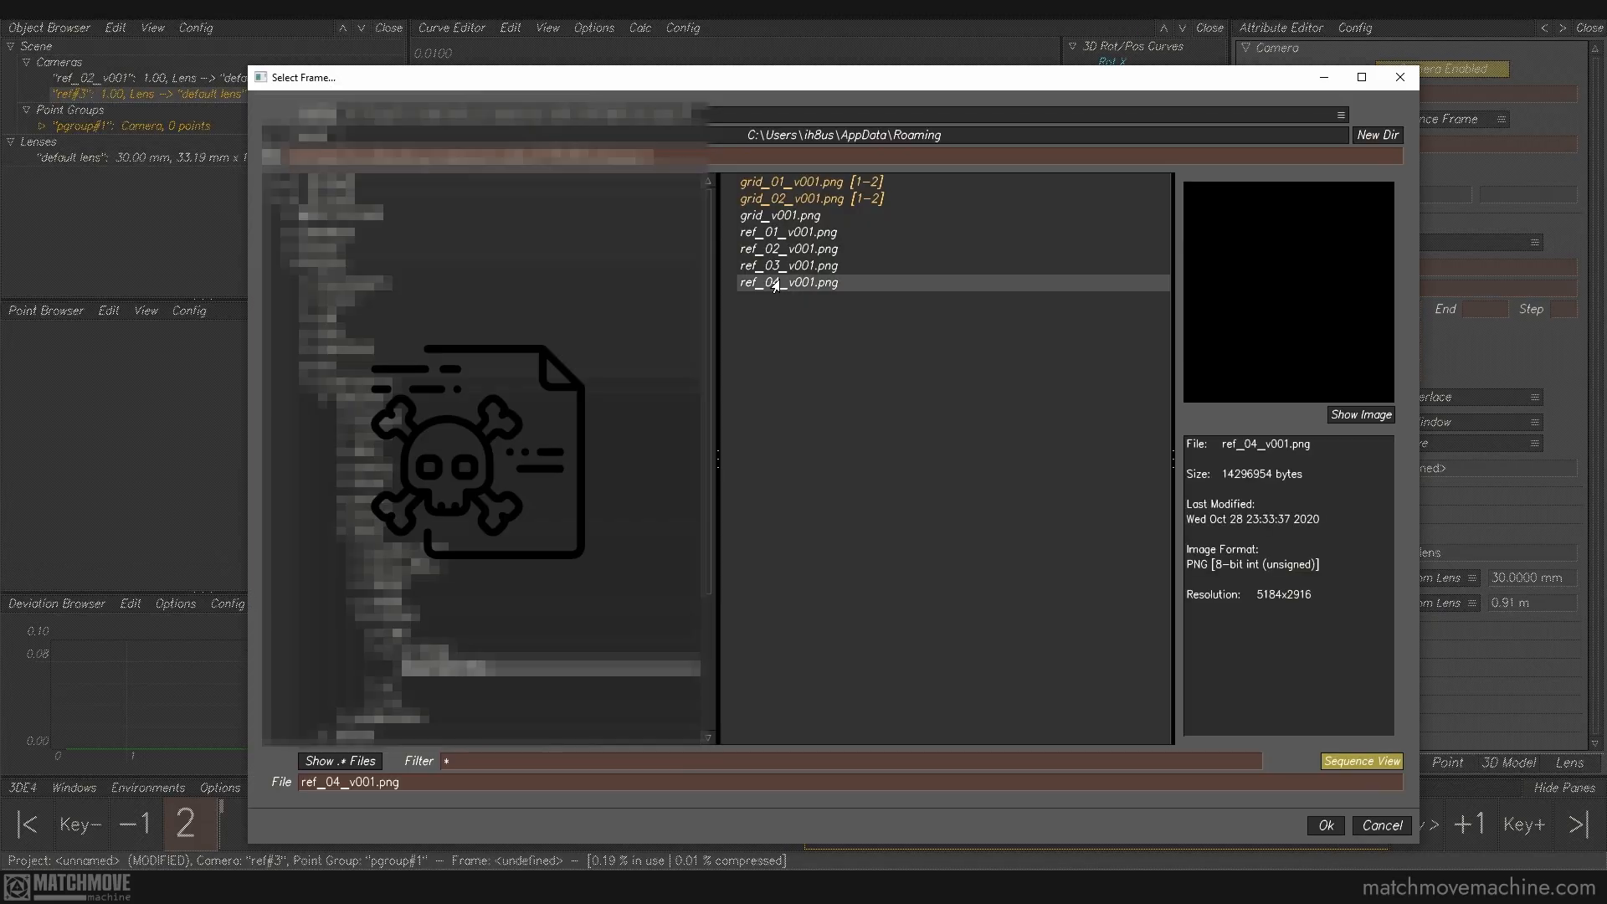
{"action": "left_click", "coordinate": [1324, 827]}
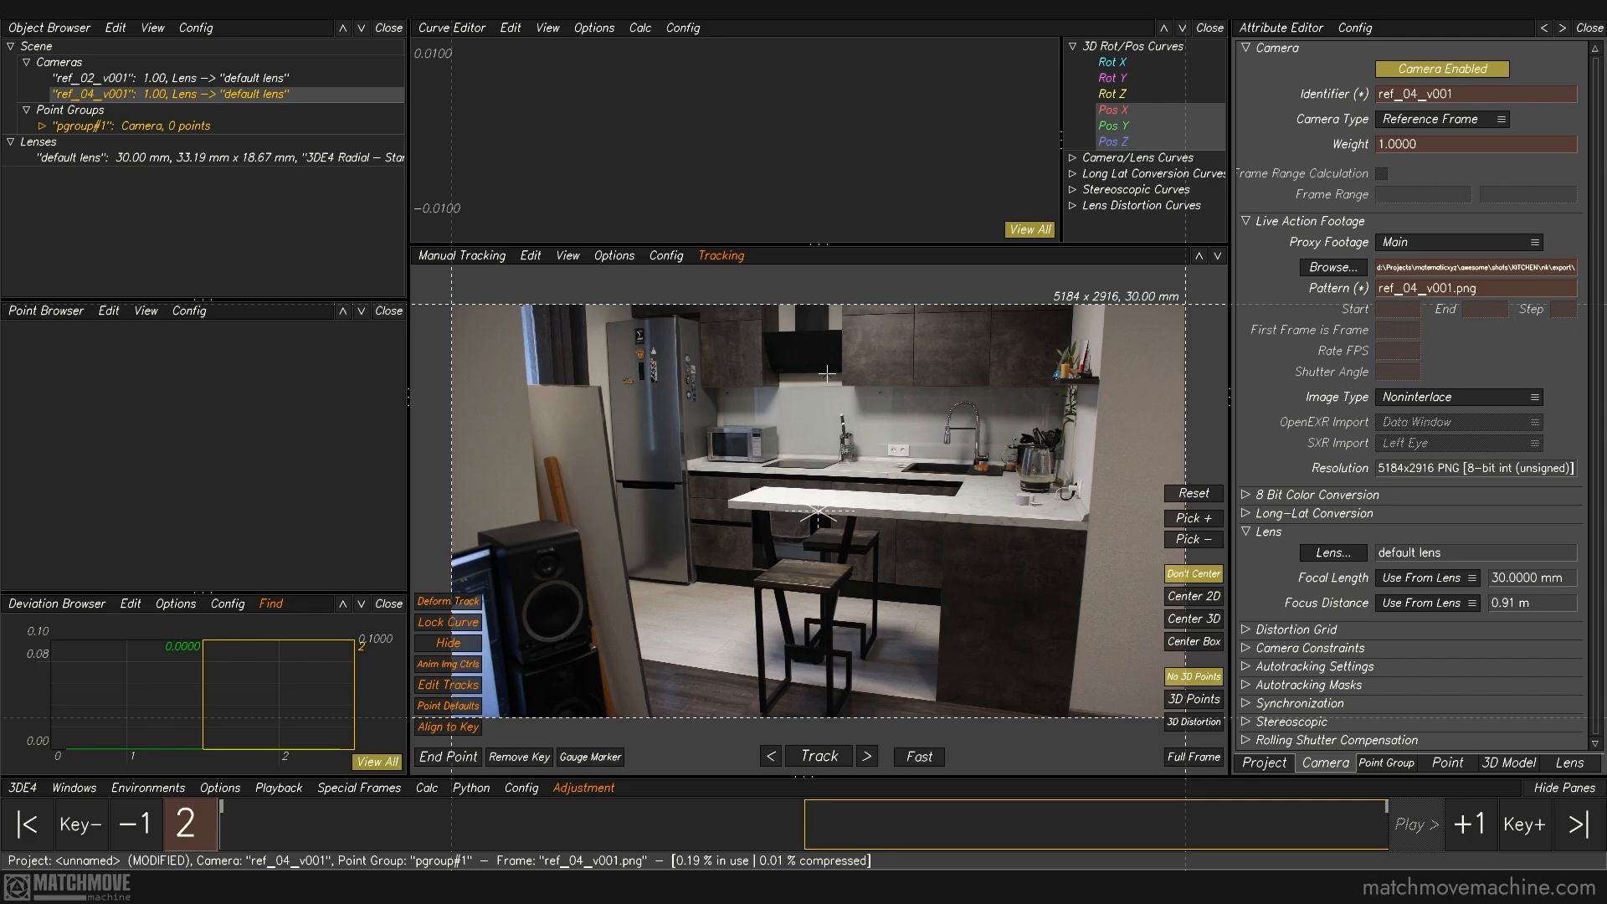
Step: Create a tracking point on the left corner of the near stool's seat and key it in both reference frames
{"action": "key", "text": "Left"}
{"action": "key", "text": "Right"}
{"action": "key", "text": "Left"}
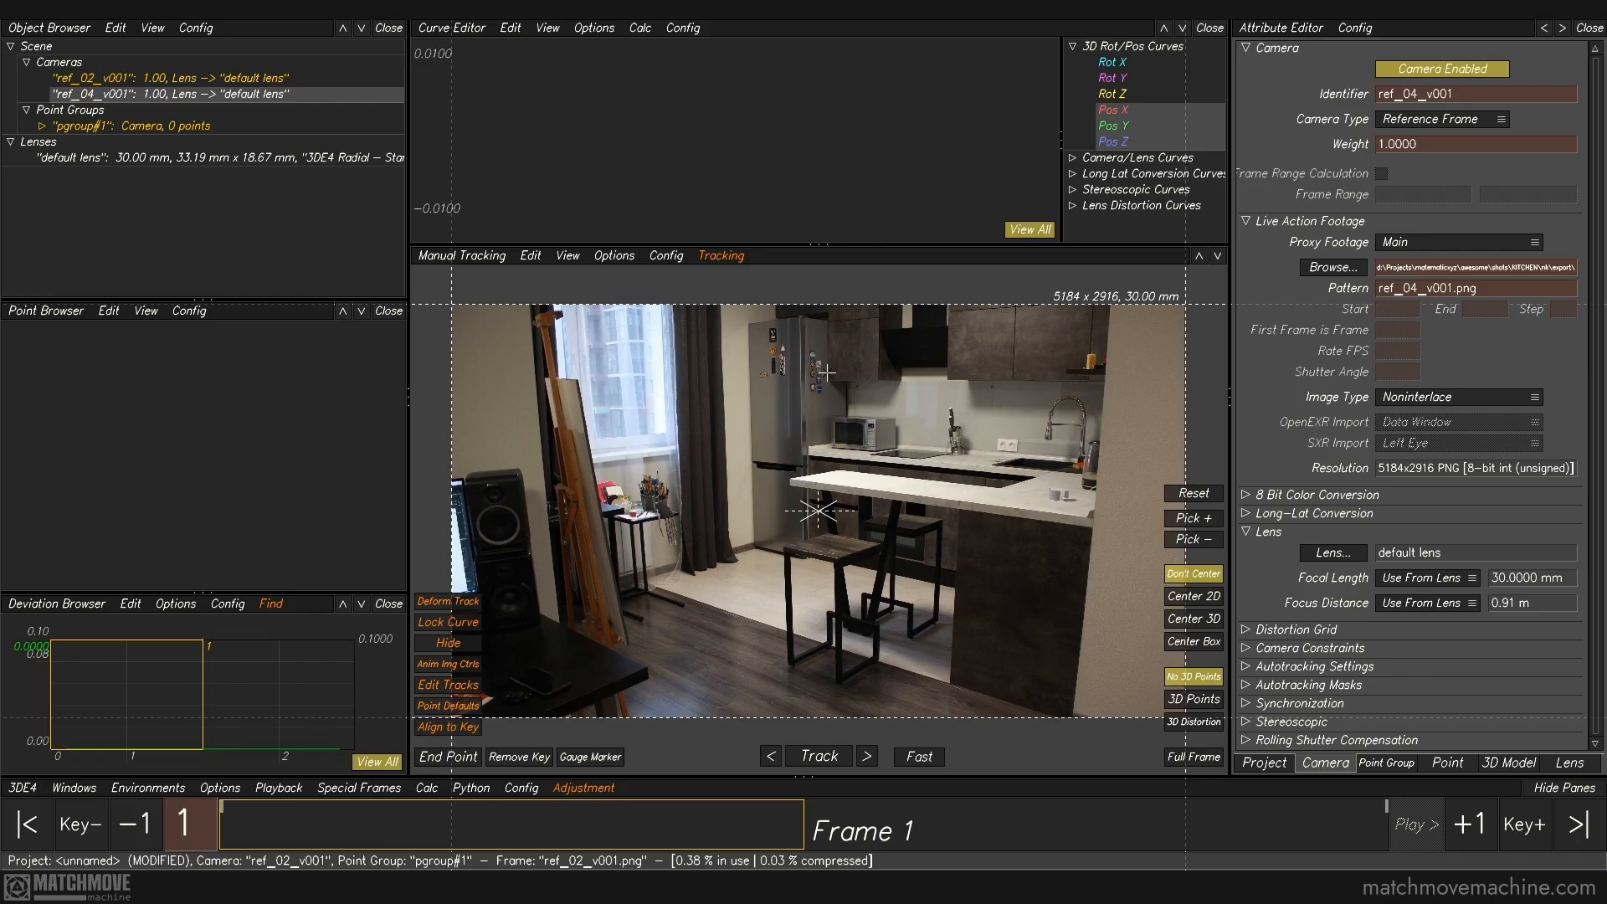
{"action": "right_click_drag", "start_coordinate": [801, 521], "coordinate": [829, 671]}
{"action": "middle_click_drag", "start_coordinate": [877, 644], "coordinate": [774, 501]}
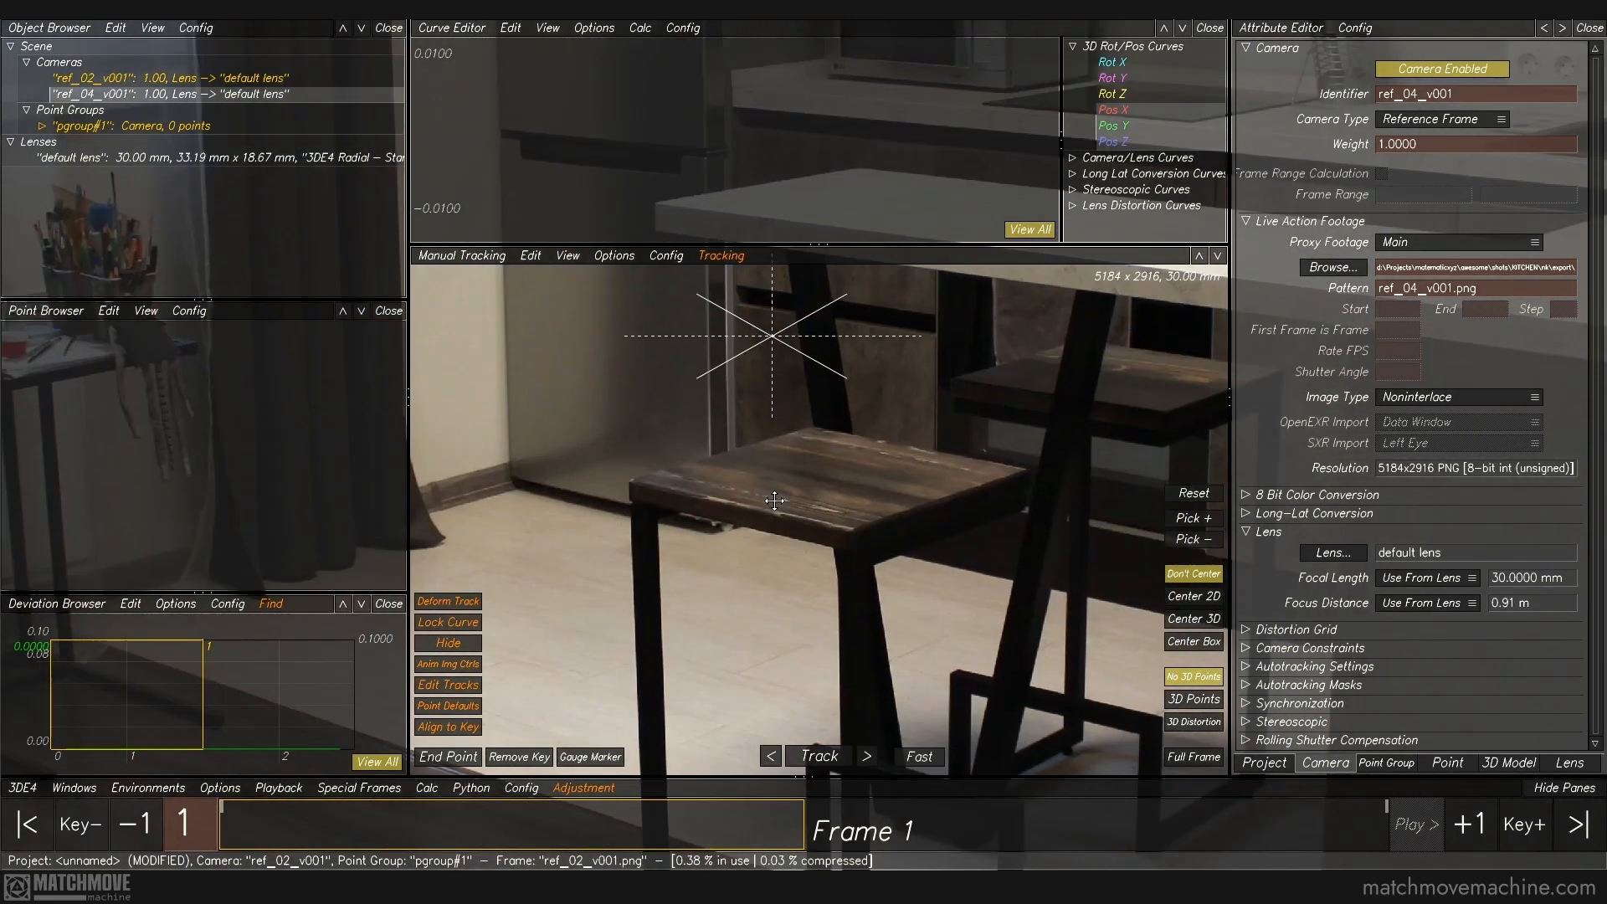
{"action": "left_click", "coordinate": [629, 478], "text": "ctrl"}
{"action": "key", "text": "Right"}
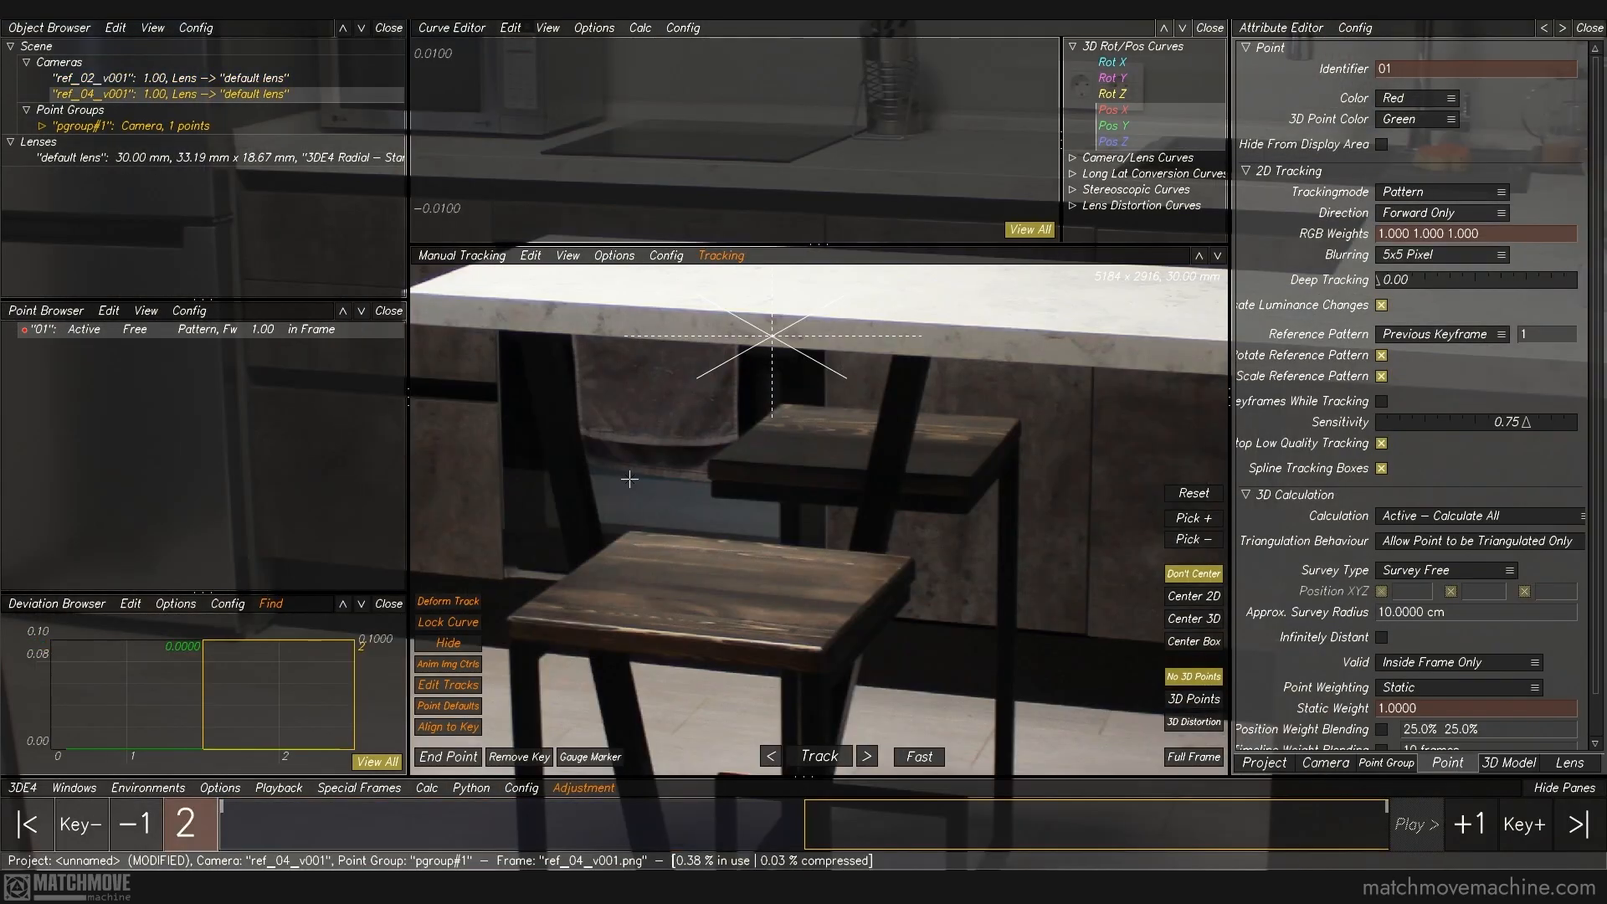
{"action": "left_click", "coordinate": [508, 618], "text": "ctrl"}
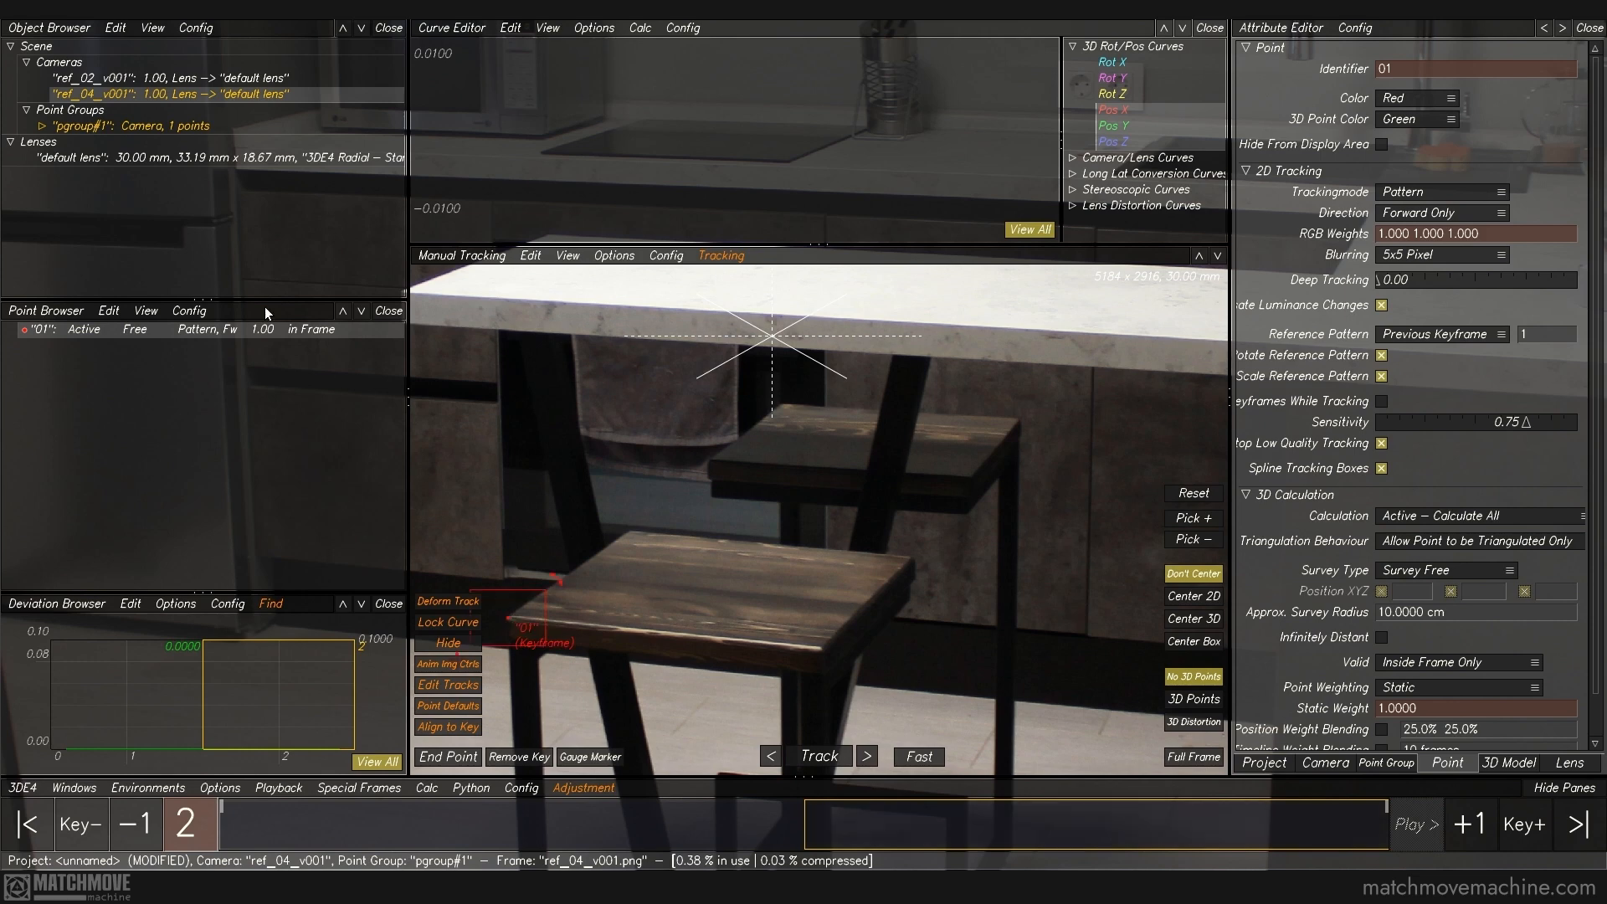
Step: Turn on Center 2D so the view stays on the selected point, and compare the stool corner in both frames
{"action": "key", "text": "Left"}
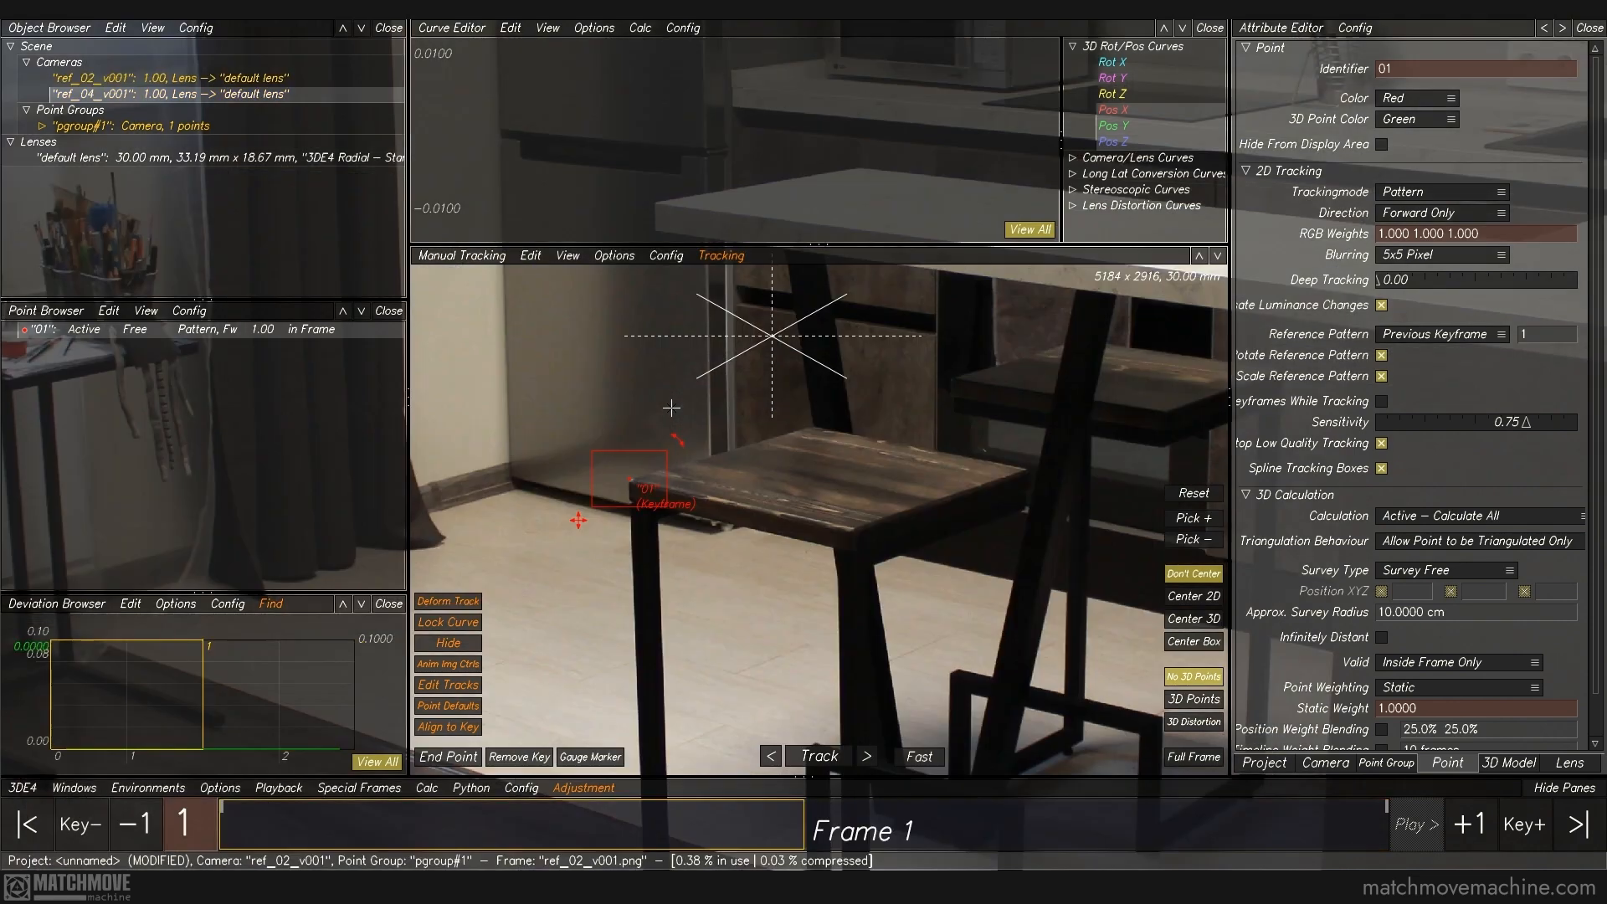
{"action": "key", "text": "Right"}
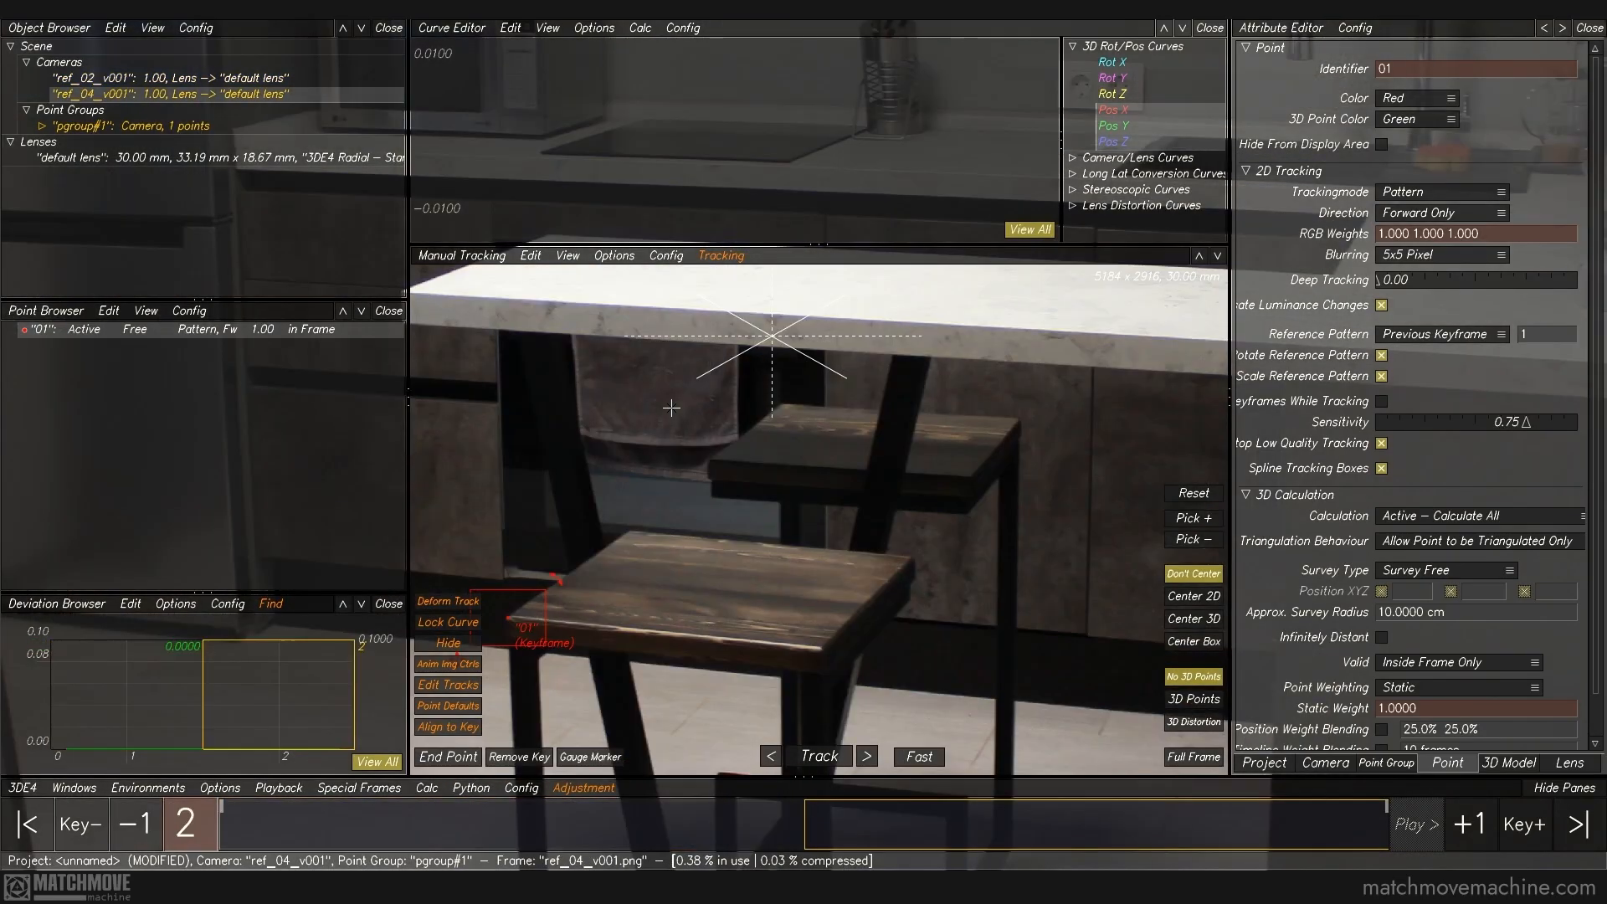
{"action": "left_click", "coordinate": [1186, 598]}
{"action": "key", "text": "Left"}
{"action": "key", "text": "Right"}
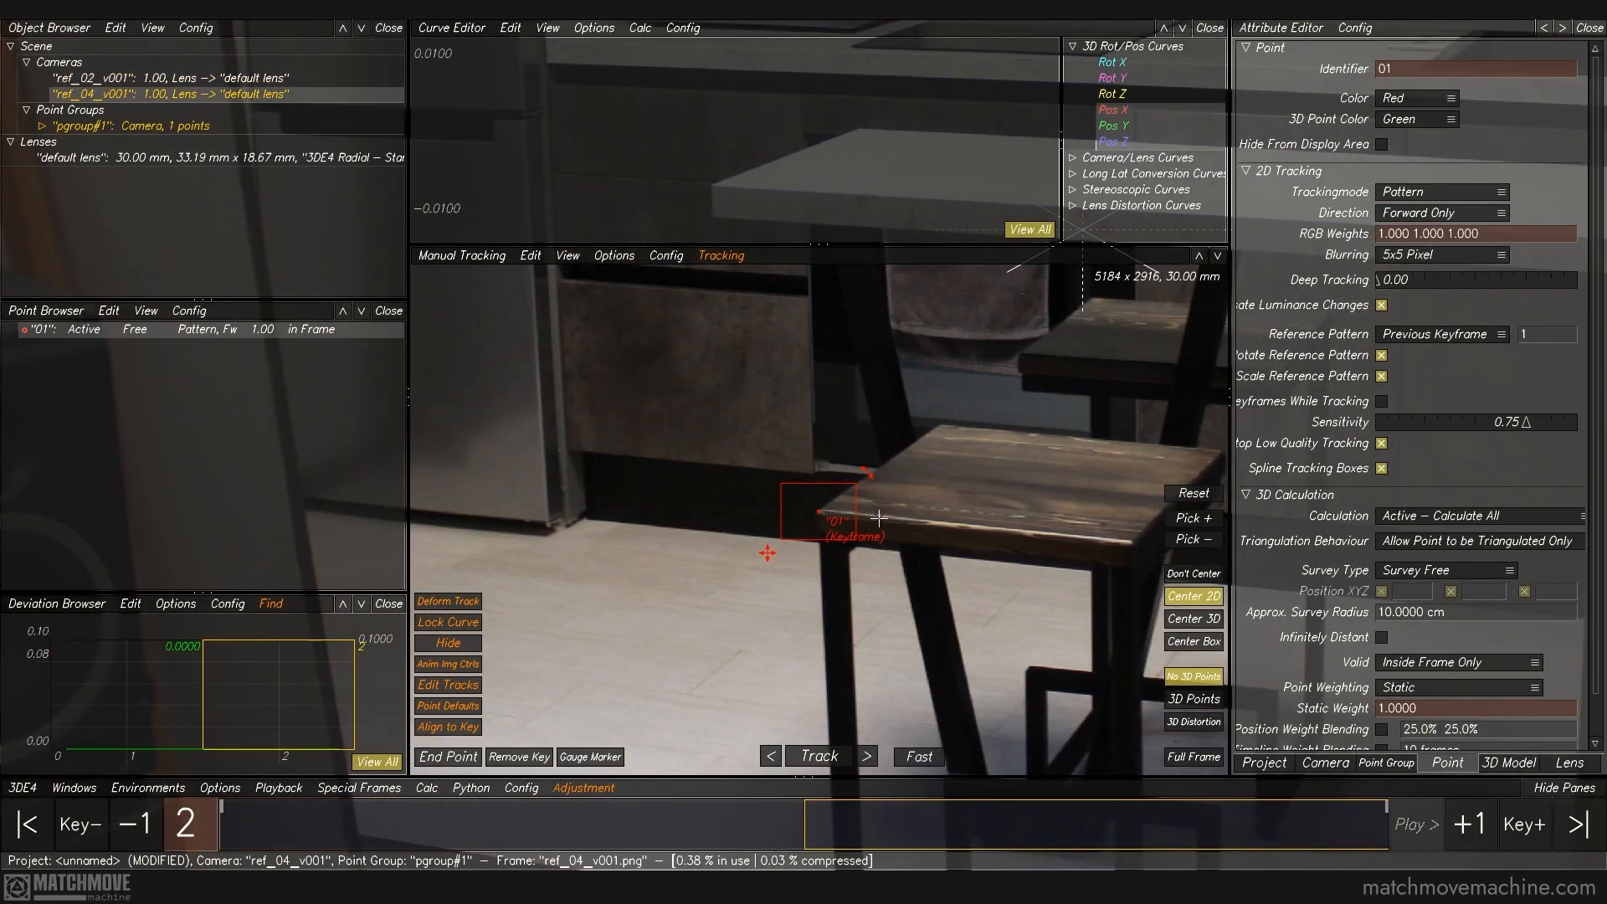
Step: Add three tracking points on the remaining corners of the near stool's seat in frame 2
{"action": "left_click", "coordinate": [882, 429]}
{"action": "middle_click_drag", "start_coordinate": [1050, 528], "coordinate": [858, 544]}
{"action": "scroll", "coordinate": [772, 475], "scroll_direction": "up", "scroll_amount": 5}
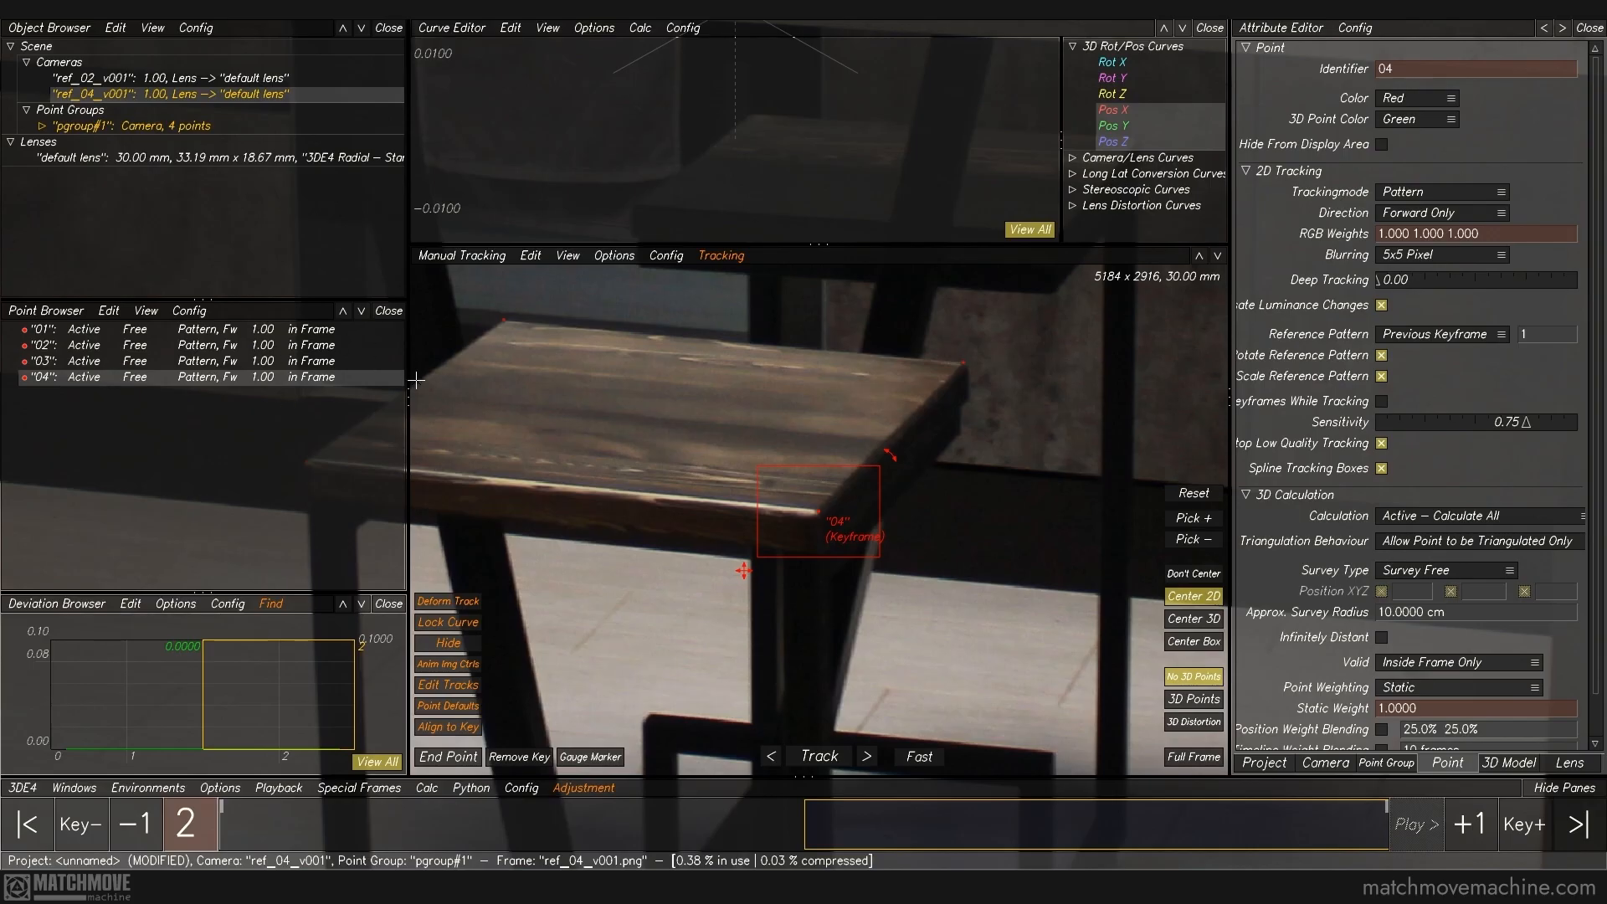
Step: Key point 02 on the rear corner of the near stool's seat in frame 1
{"action": "key", "text": "Left"}
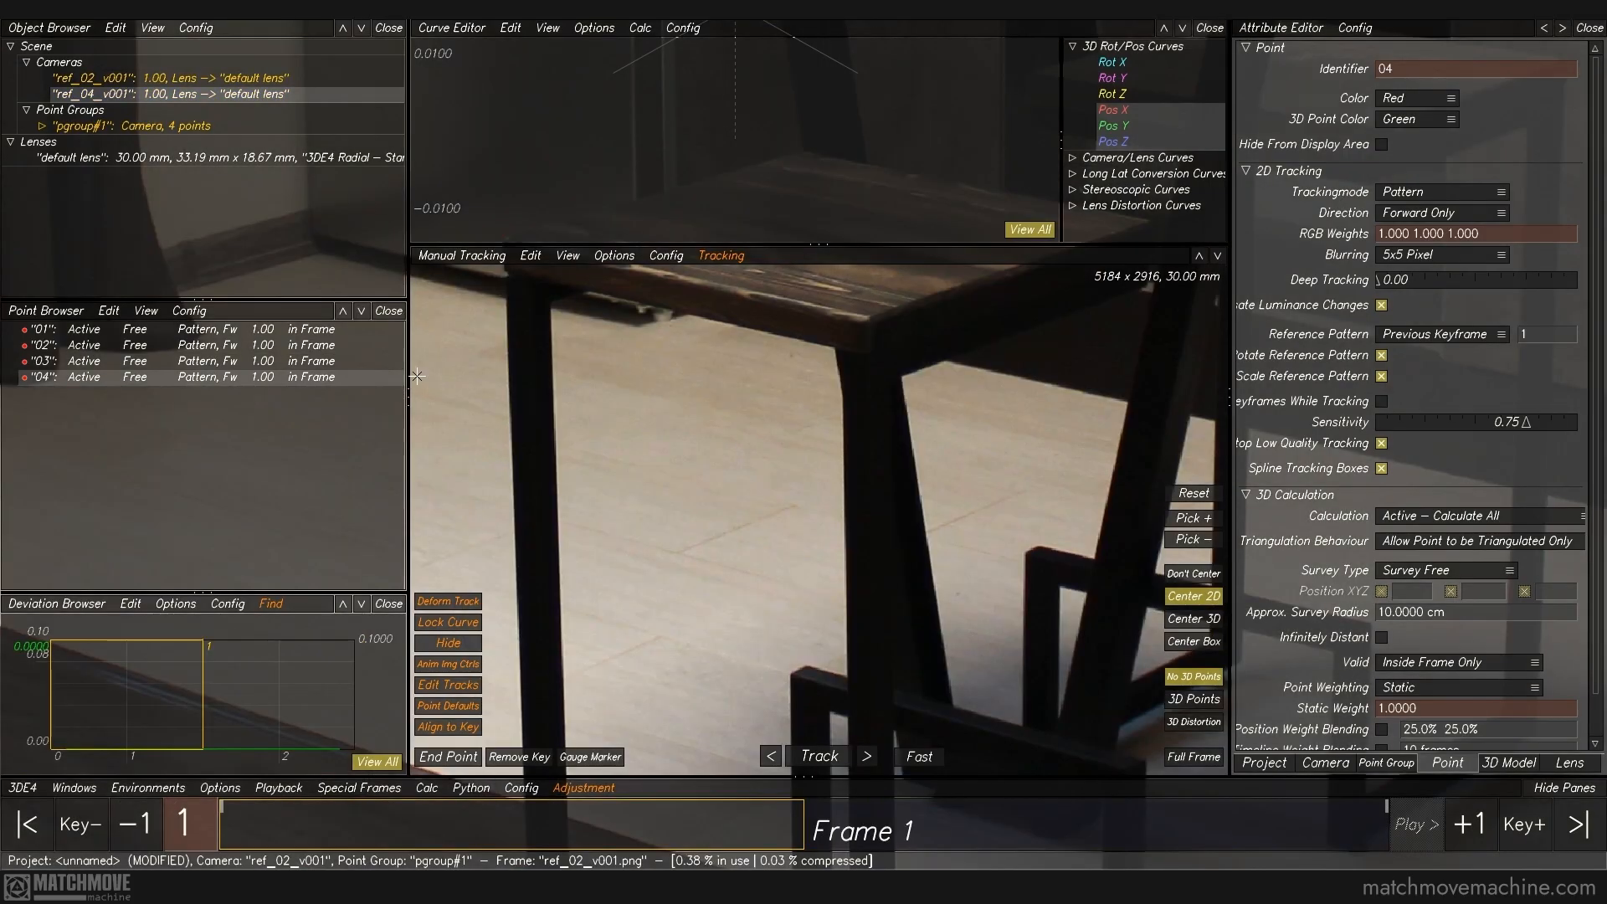
{"action": "middle_click_drag", "start_coordinate": [767, 397], "coordinate": [737, 625]}
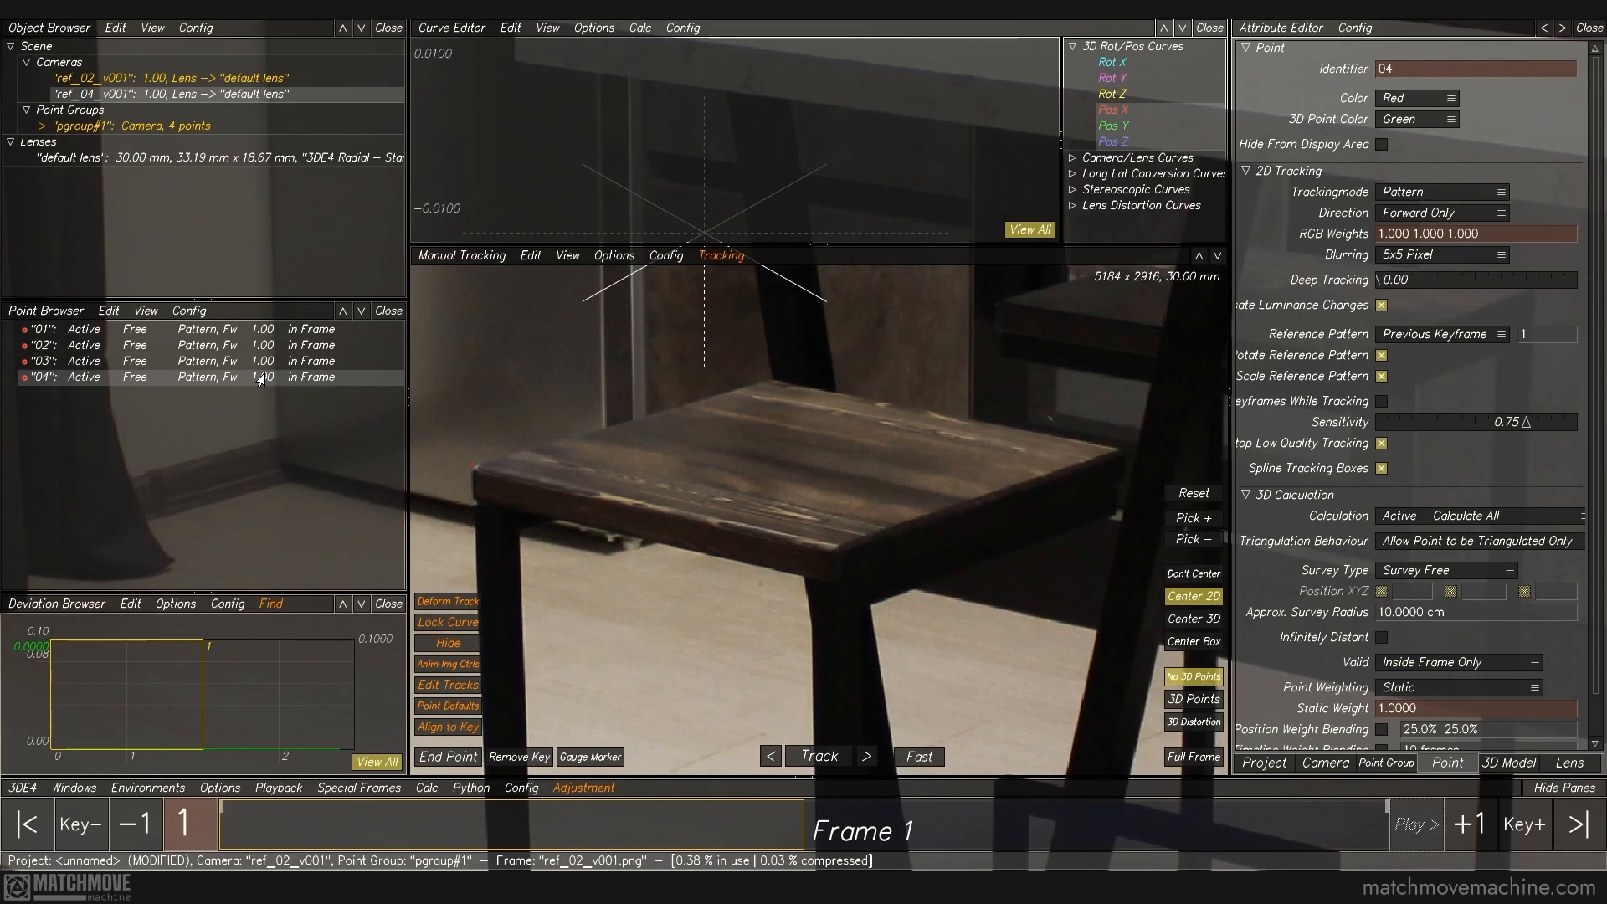
{"action": "key", "text": "Up"}
{"action": "key", "text": "Up"}
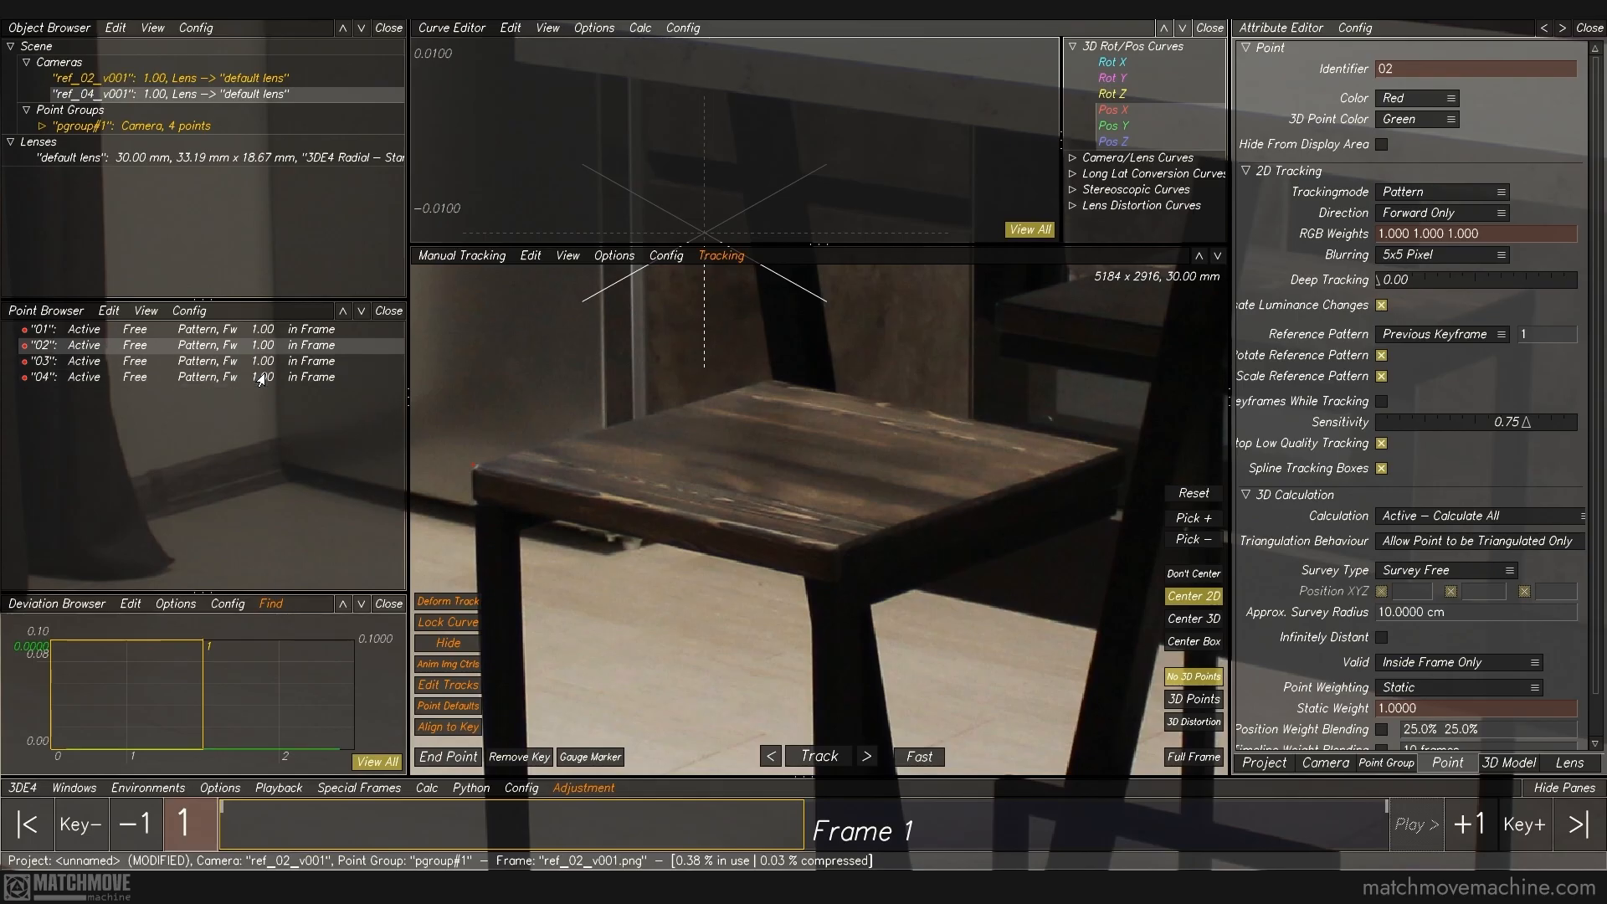
Step: Key points 03 and 04 on the right and front seat corners in frame 1, and check the corner points against frame 2
{"action": "key", "text": "Down"}
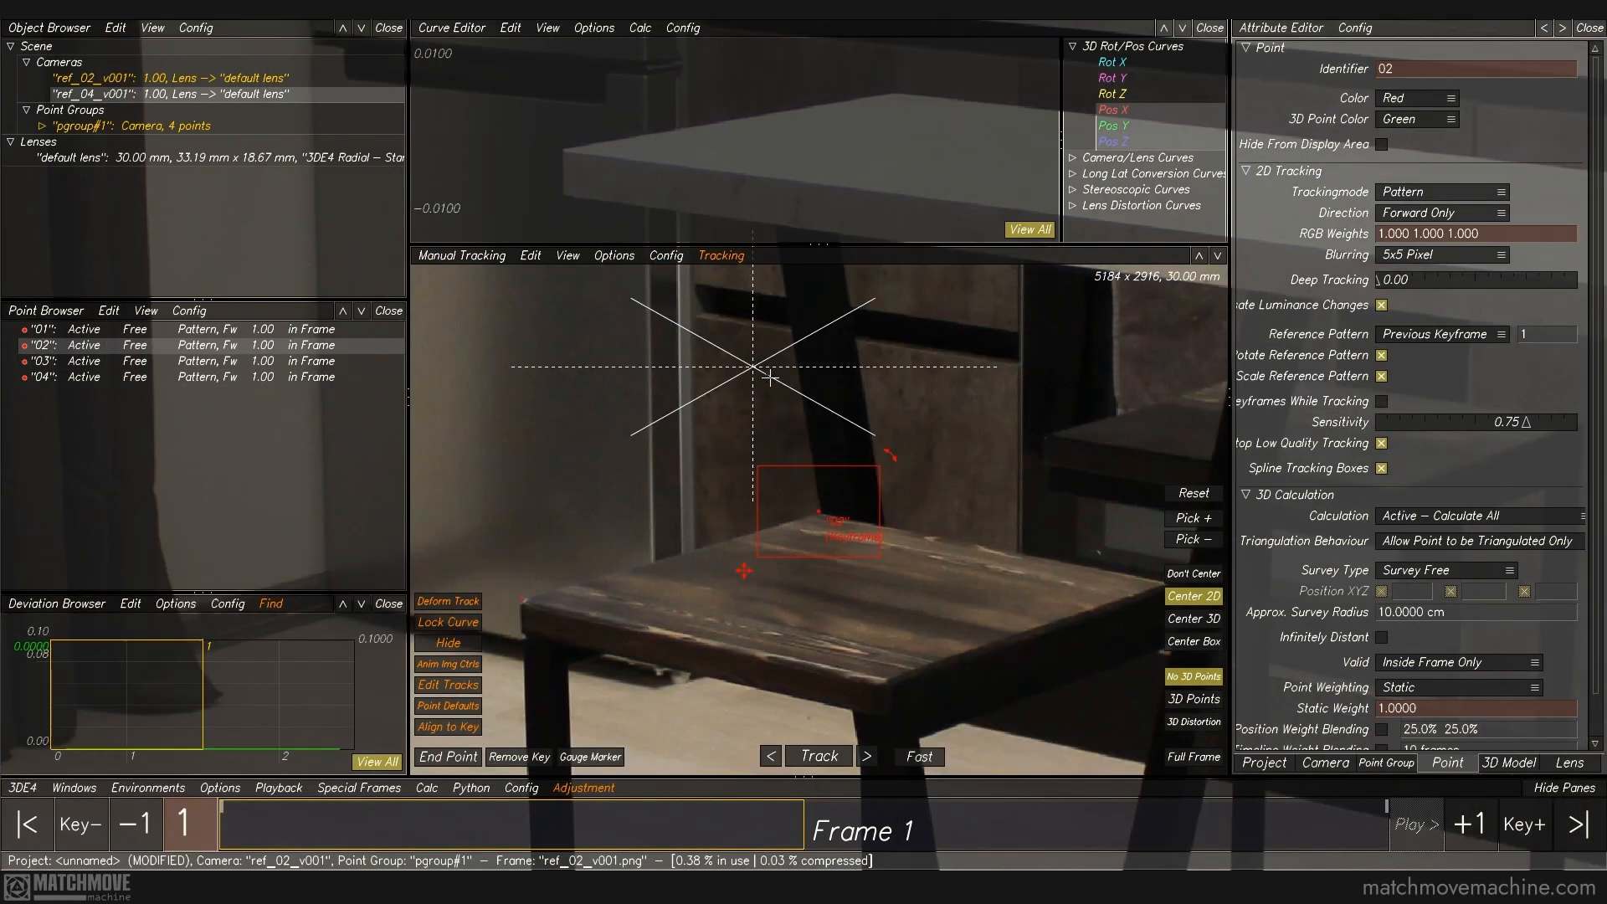
{"action": "middle_click_drag", "start_coordinate": [1090, 557], "coordinate": [891, 469]}
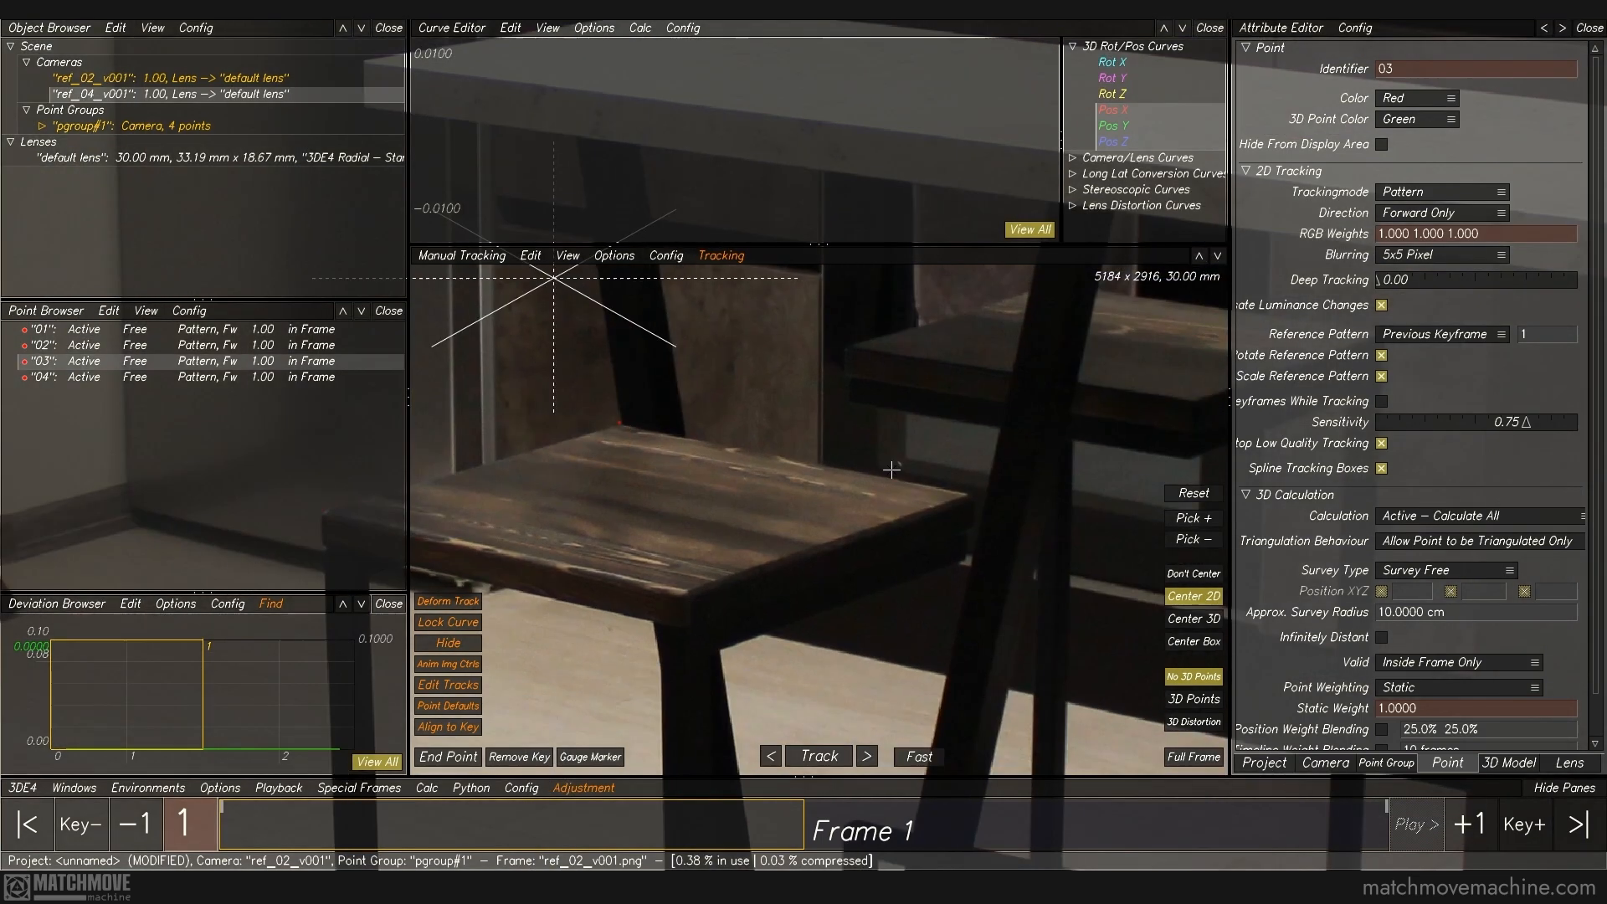
{"action": "left_click", "coordinate": [966, 492]}
{"action": "key", "text": "Down"}
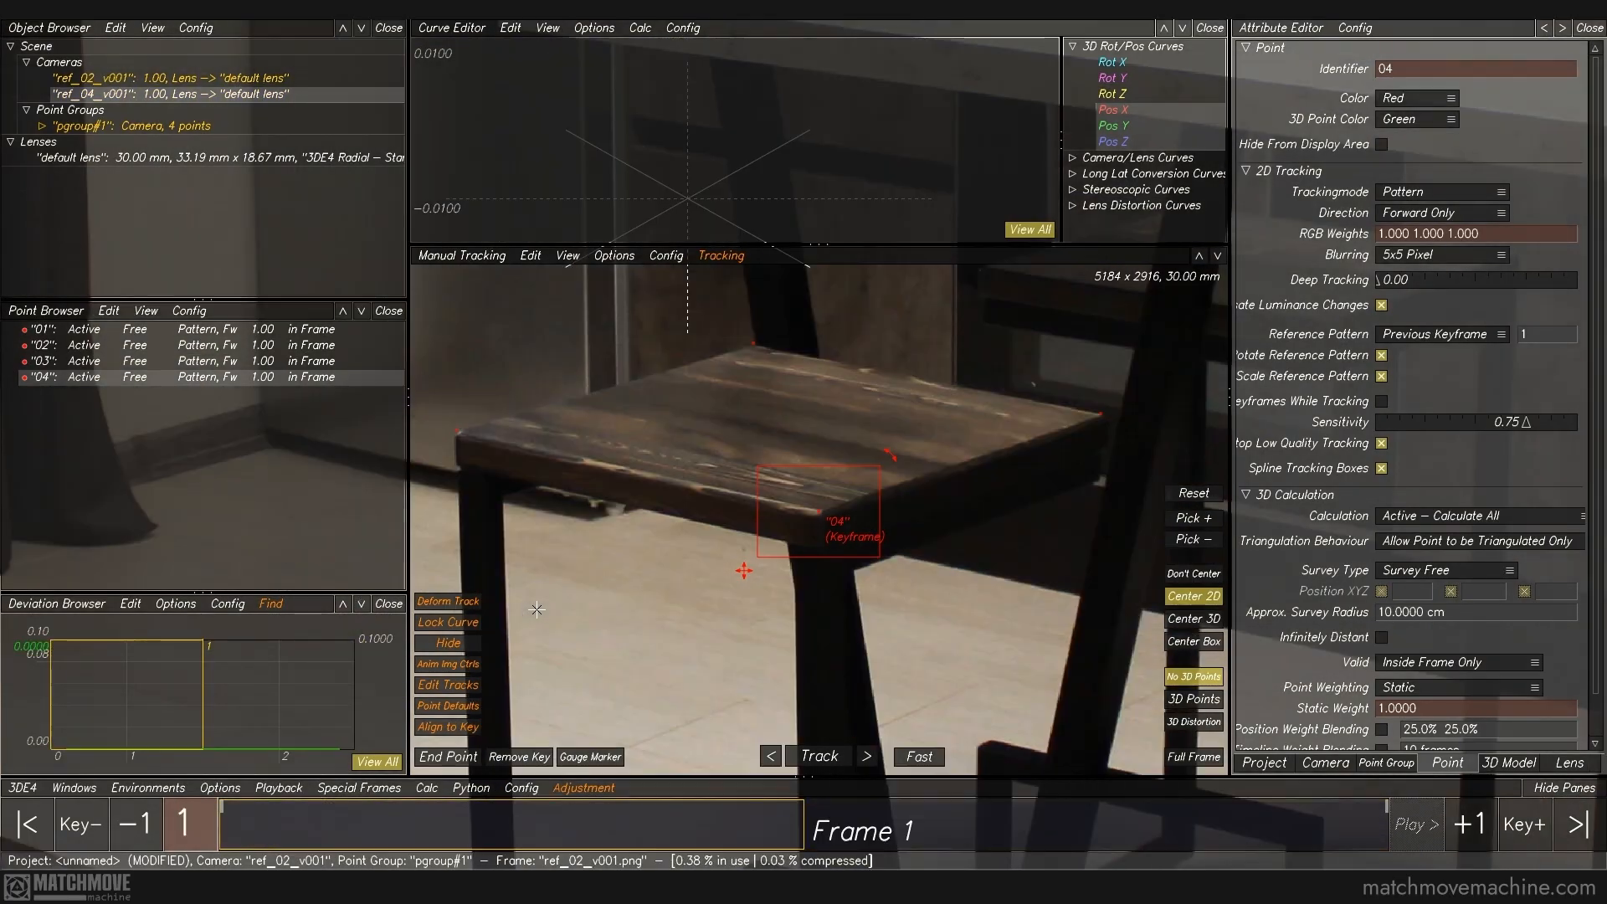
{"action": "key", "text": "Up"}
{"action": "key", "text": "Right"}
{"action": "key", "text": "Left"}
{"action": "left_click", "coordinate": [473, 442]}
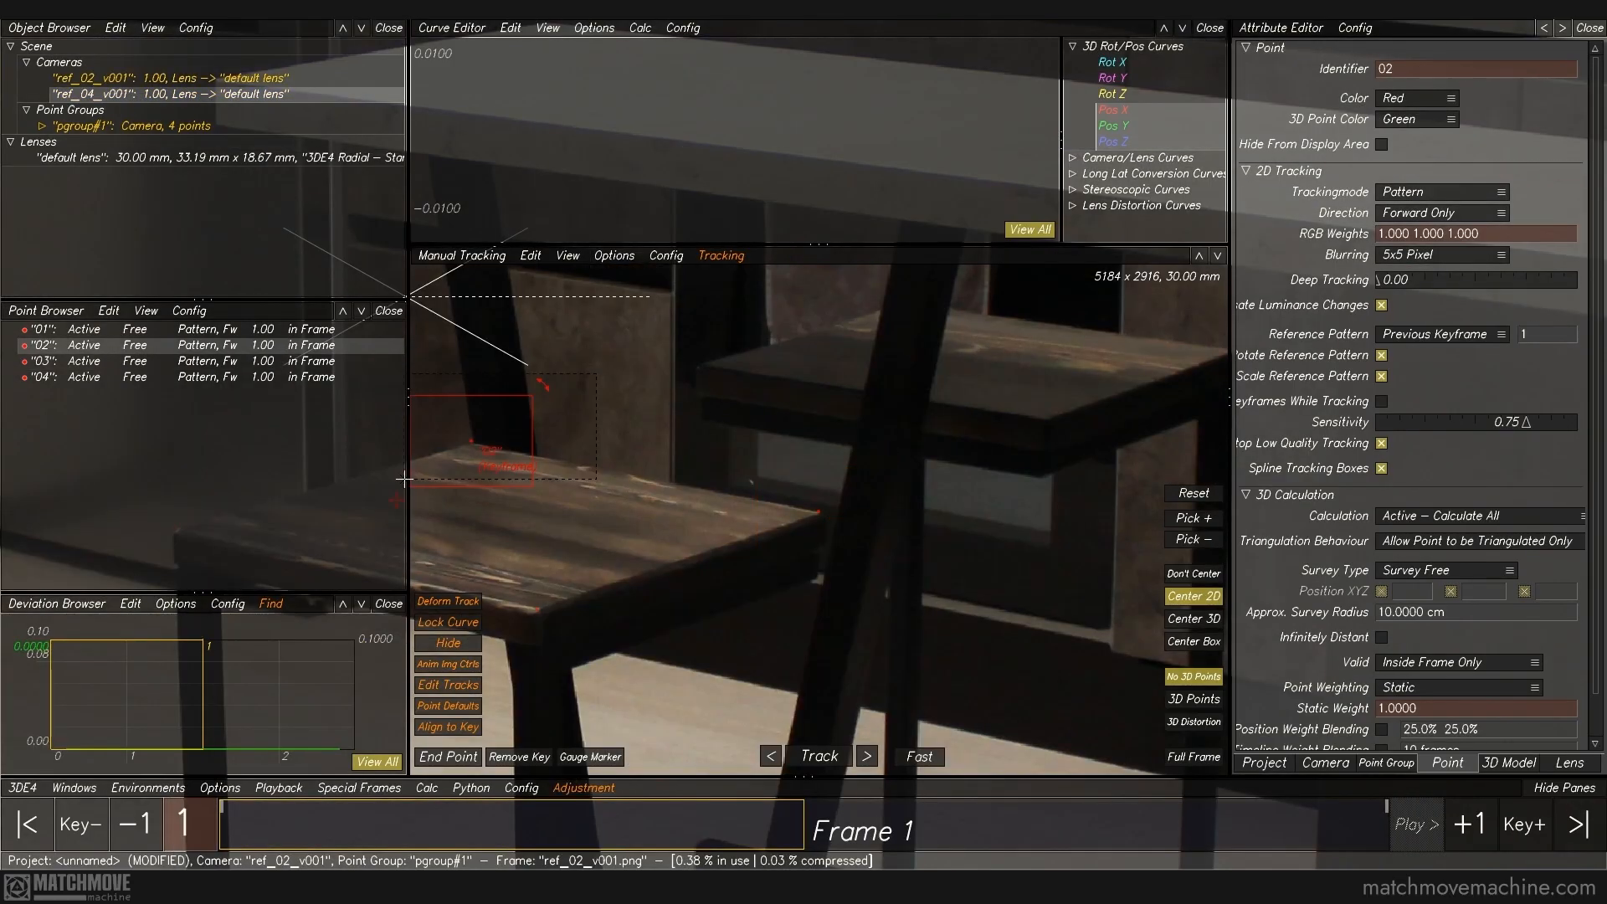
{"action": "key", "text": "Right"}
{"action": "key", "text": "Left"}
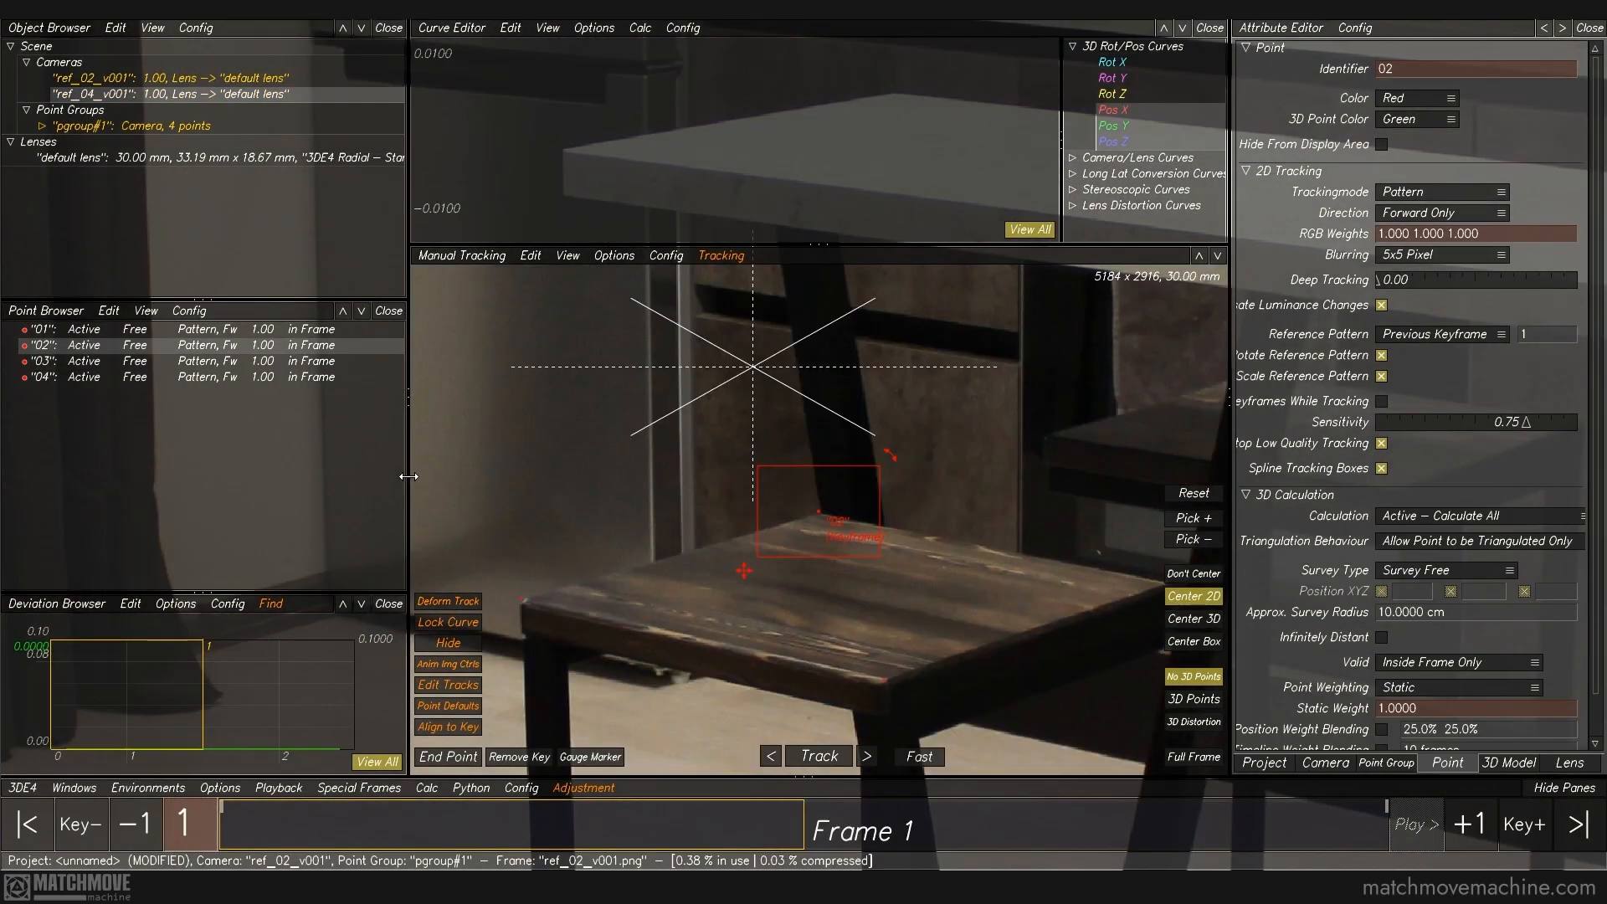
Step: Add a new tracking point at the floor corner of the bar's dark side panel in frame 1
{"action": "left_click", "coordinate": [528, 434]}
{"action": "right_click_drag", "start_coordinate": [744, 606], "coordinate": [695, 470]}
{"action": "middle_click_drag", "start_coordinate": [860, 640], "coordinate": [638, 378]}
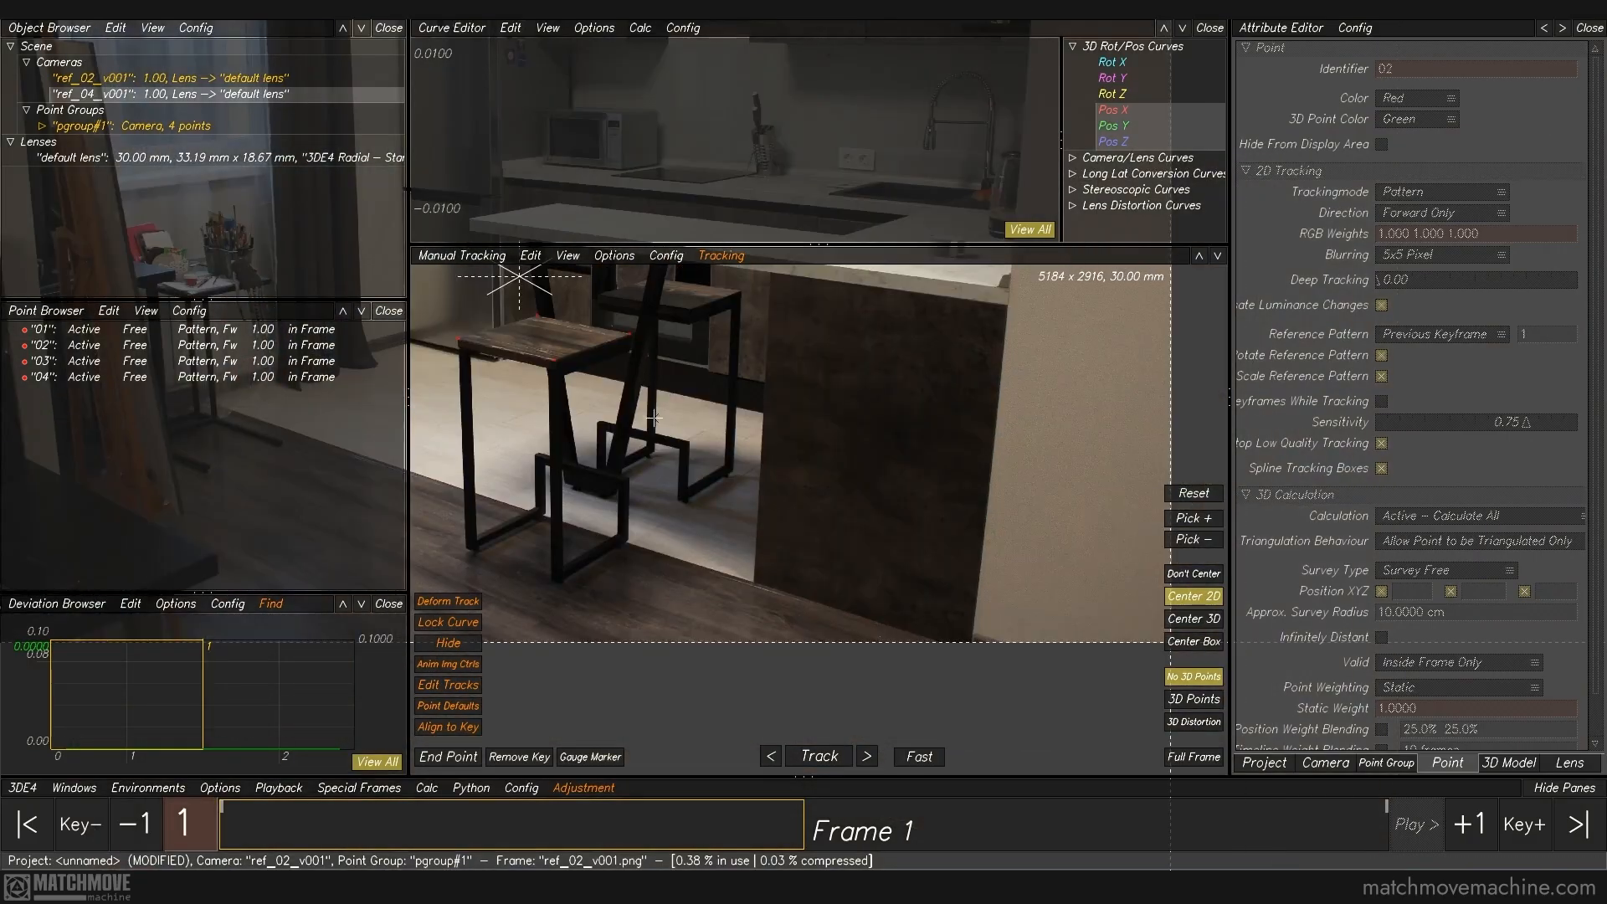
{"action": "right_click_drag", "start_coordinate": [694, 513], "coordinate": [726, 595]}
{"action": "middle_click_drag", "start_coordinate": [773, 637], "coordinate": [760, 520]}
{"action": "right_click_drag", "start_coordinate": [762, 520], "coordinate": [802, 581]}
{"action": "left_click", "coordinate": [833, 565], "text": "ctrl"}
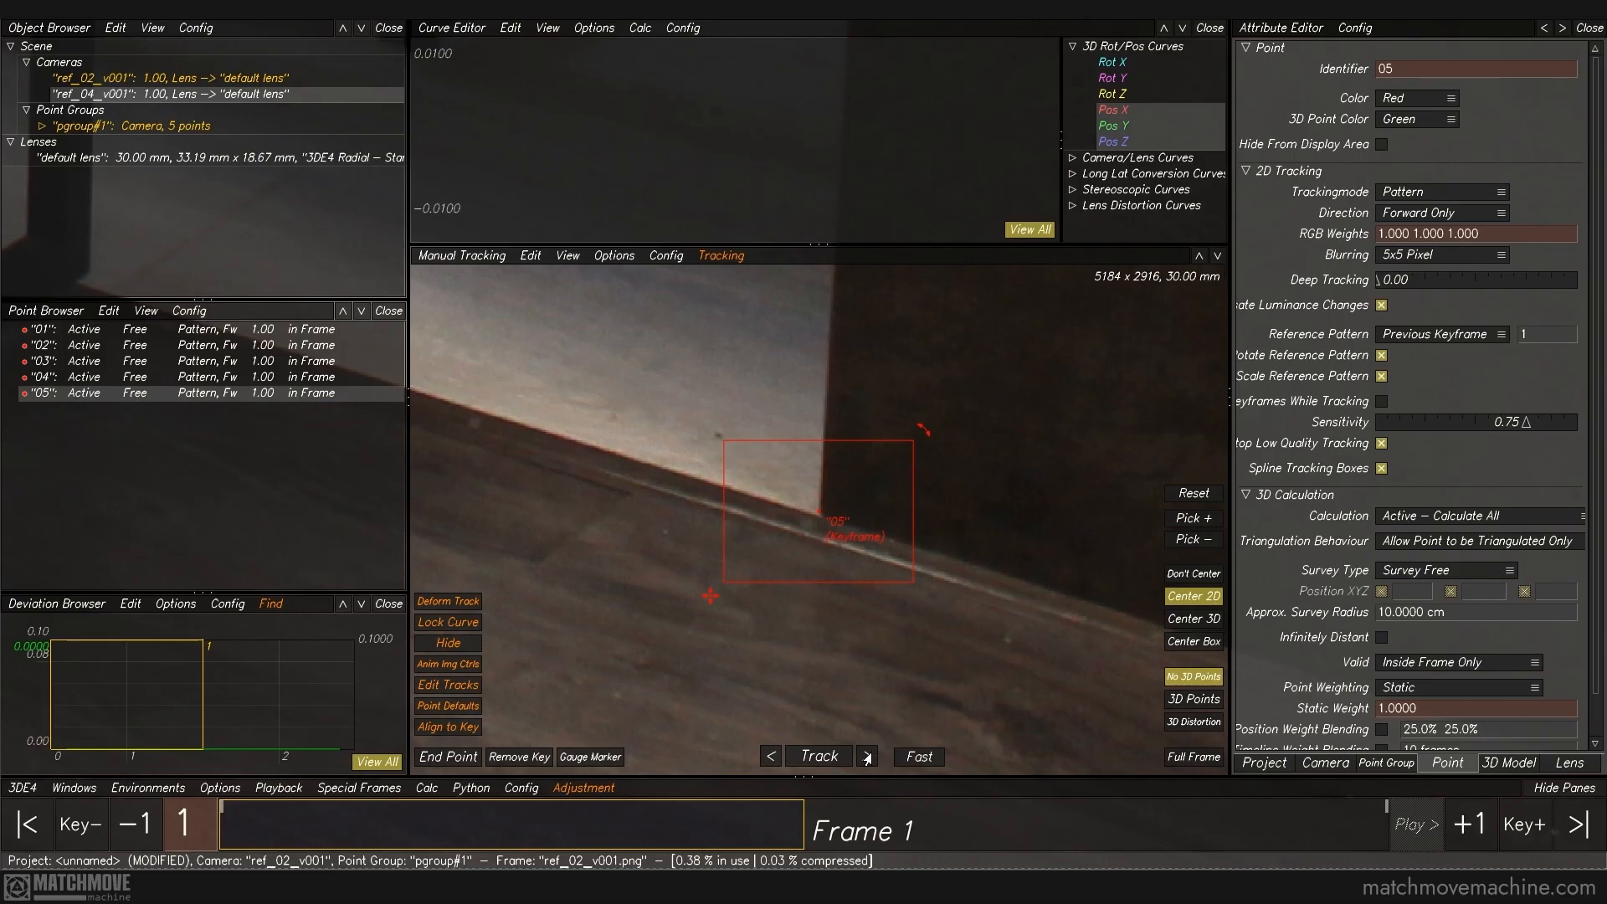
Step: Key the panel's floor-corner point in frame 2 and refine its position against frame 1
{"action": "left_click", "coordinate": [819, 757]}
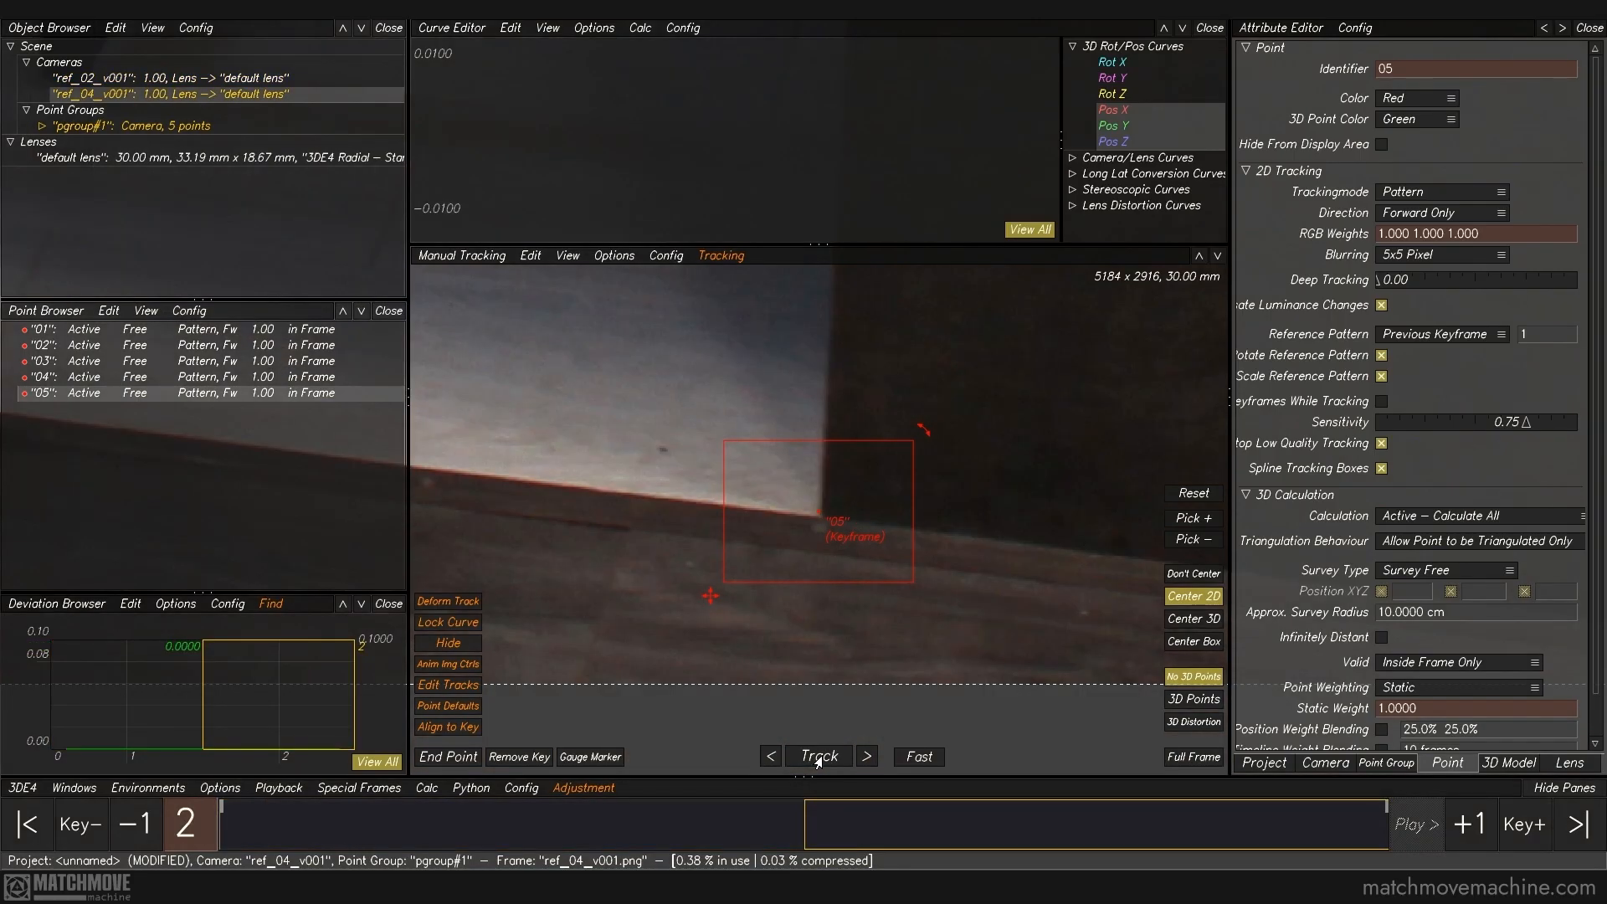
{"action": "key", "text": "Left"}
{"action": "key", "text": "Right"}
{"action": "right_click_drag", "start_coordinate": [816, 537], "coordinate": [850, 649]}
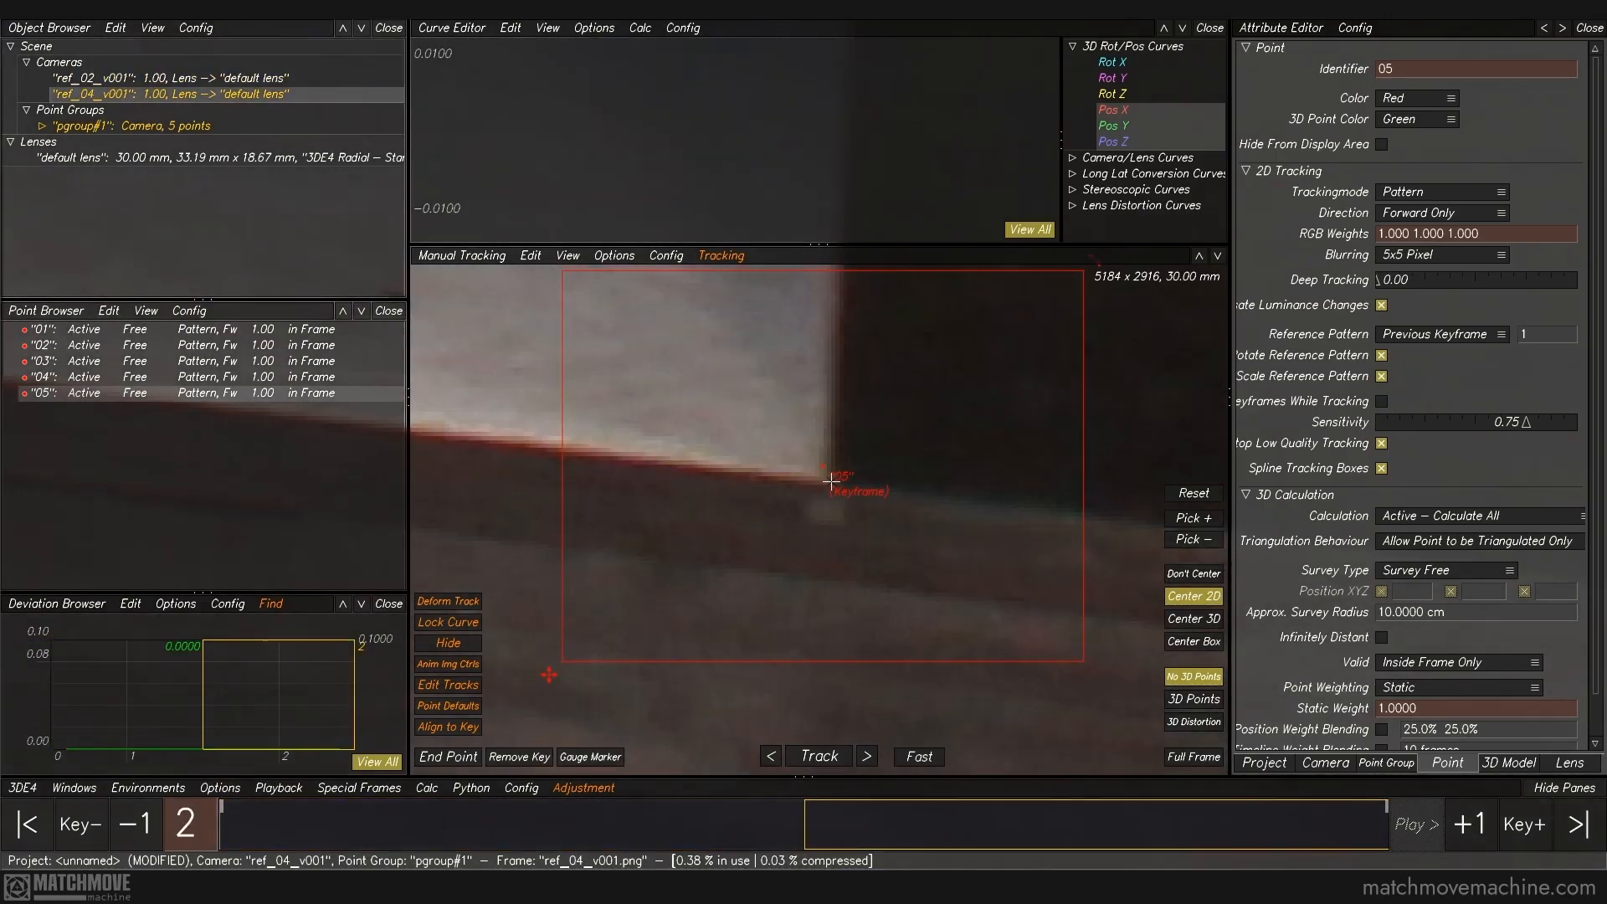
{"action": "key", "text": "Left"}
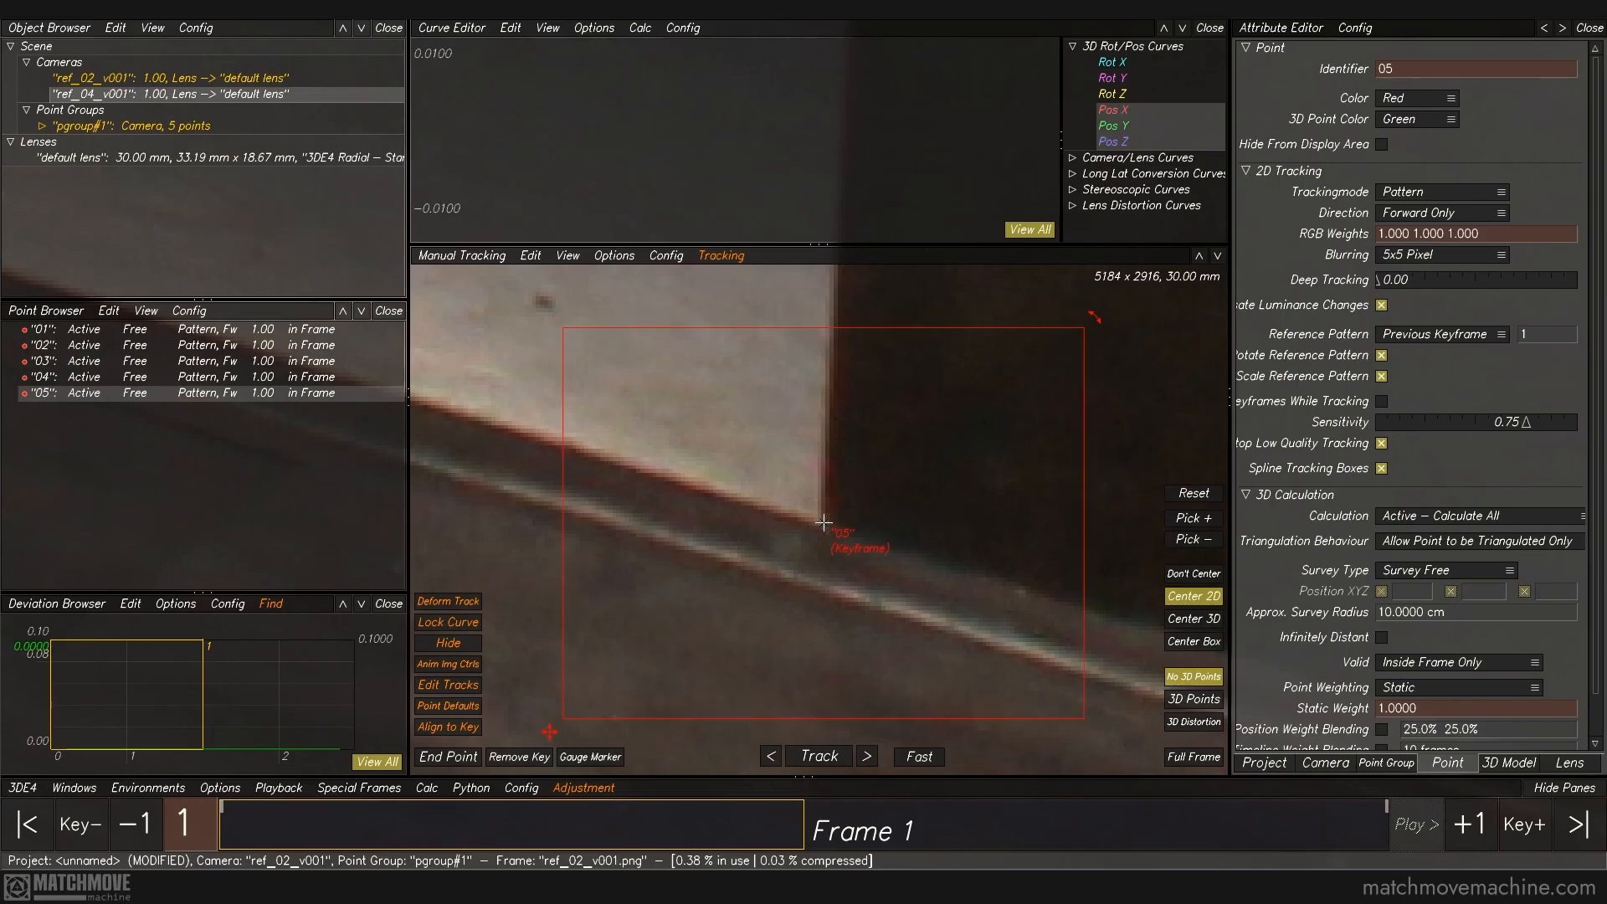
{"action": "key", "text": "f"}
{"action": "left_click", "coordinate": [823, 521], "text": "ctrl"}
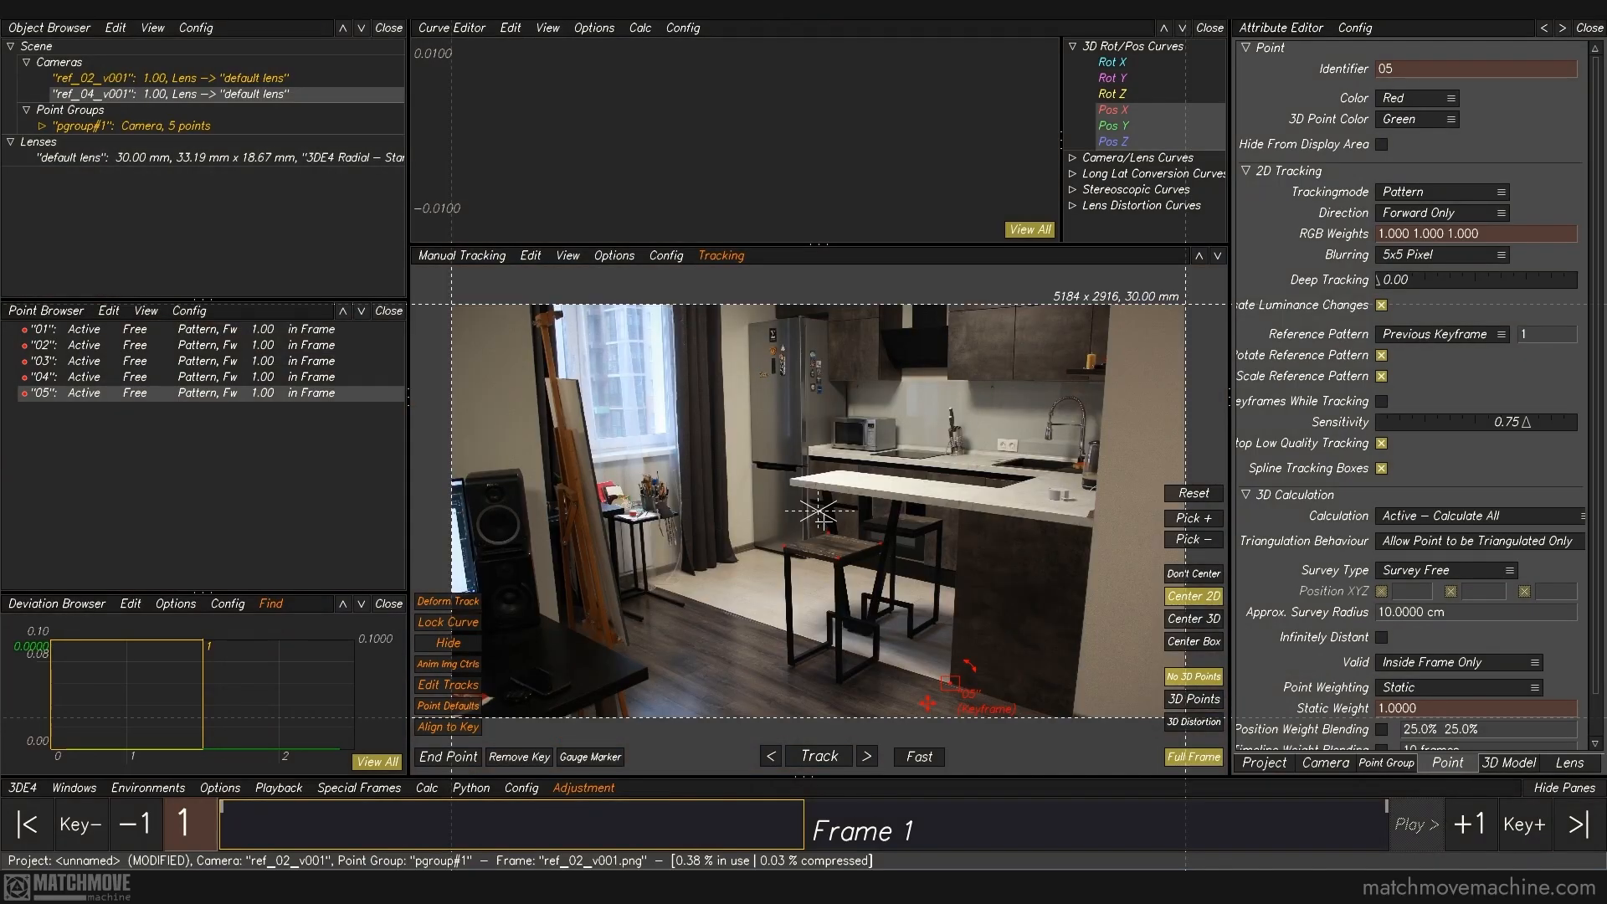
Step: Add a tracking point where the bar counter's underside meets the side panel and key it in both frames
{"action": "key", "text": "f"}
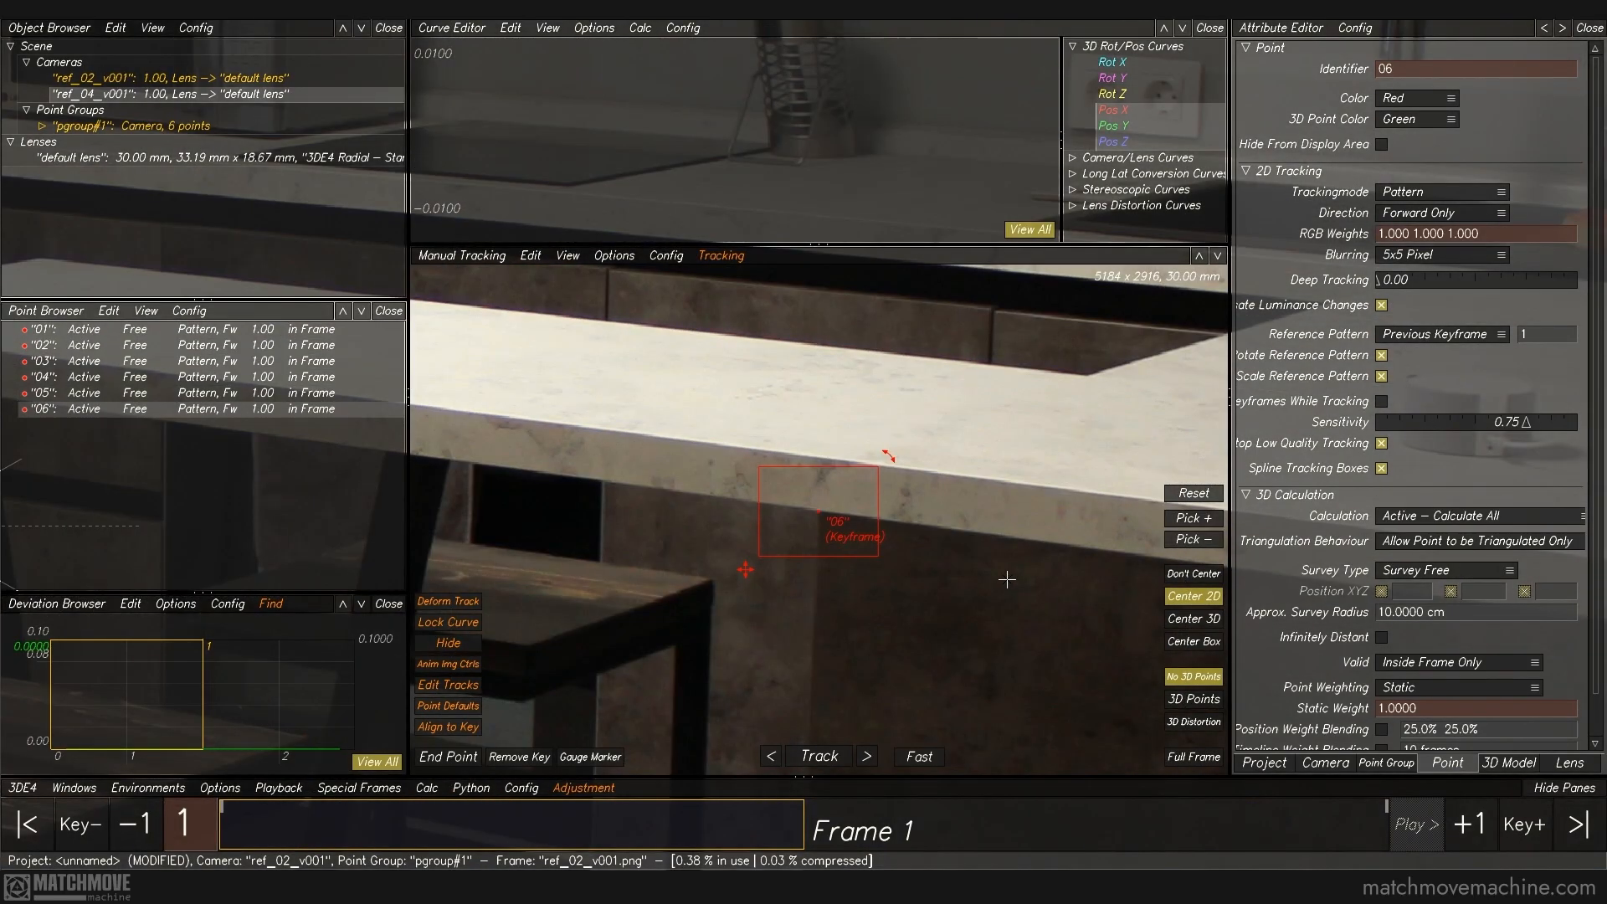
{"action": "key", "text": "Right"}
{"action": "middle_click_drag", "start_coordinate": [891, 406], "coordinate": [295, 367]}
{"action": "left_click", "coordinate": [995, 421], "text": "ctrl"}
Step: Add tracking points 07 and 08 at the right and left ends of the bar counter's front edge and key them in frame 2
{"action": "key", "text": "Left"}
{"action": "left_click", "coordinate": [855, 490], "text": "ctrl"}
{"action": "middle_click_drag", "start_coordinate": [781, 455], "coordinate": [1417, 542]}
{"action": "left_click", "coordinate": [525, 424], "text": "ctrl"}
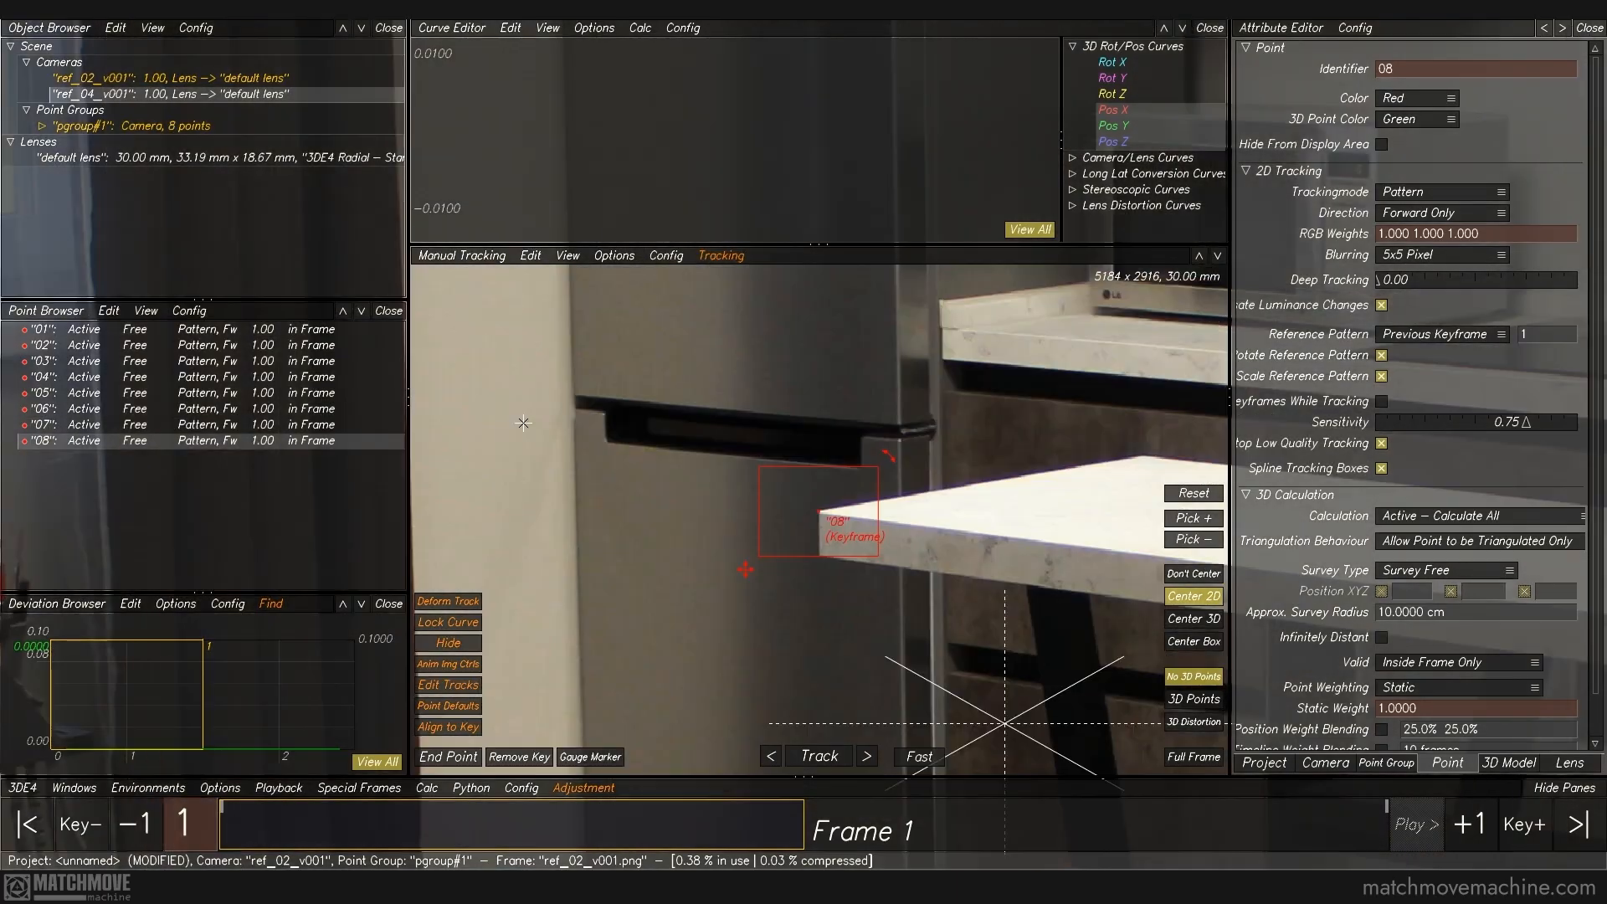
{"action": "key", "text": "Right"}
{"action": "middle_click_drag", "start_coordinate": [825, 480], "coordinate": [1169, 376]}
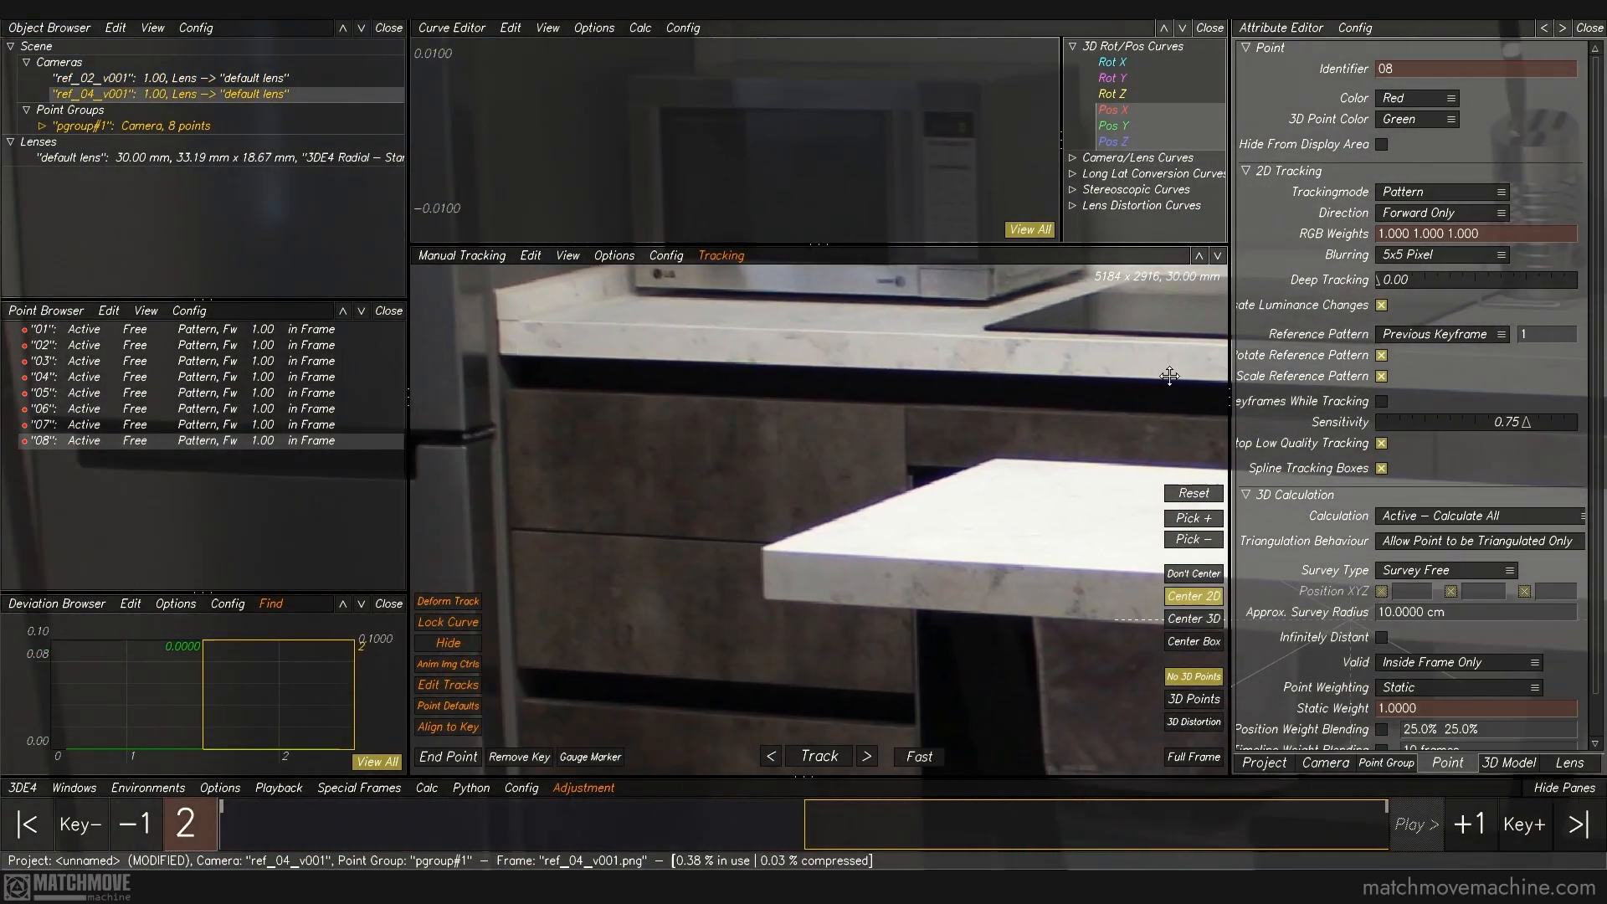
{"action": "left_click", "coordinate": [760, 547], "text": "ctrl"}
Step: Add tracking point 09 at the back-left corner of the bar counter in frame 1
{"action": "key", "text": "Left"}
{"action": "middle_click_drag", "start_coordinate": [1052, 418], "coordinate": [492, 548]}
{"action": "left_click", "coordinate": [748, 537], "text": "ctrl"}
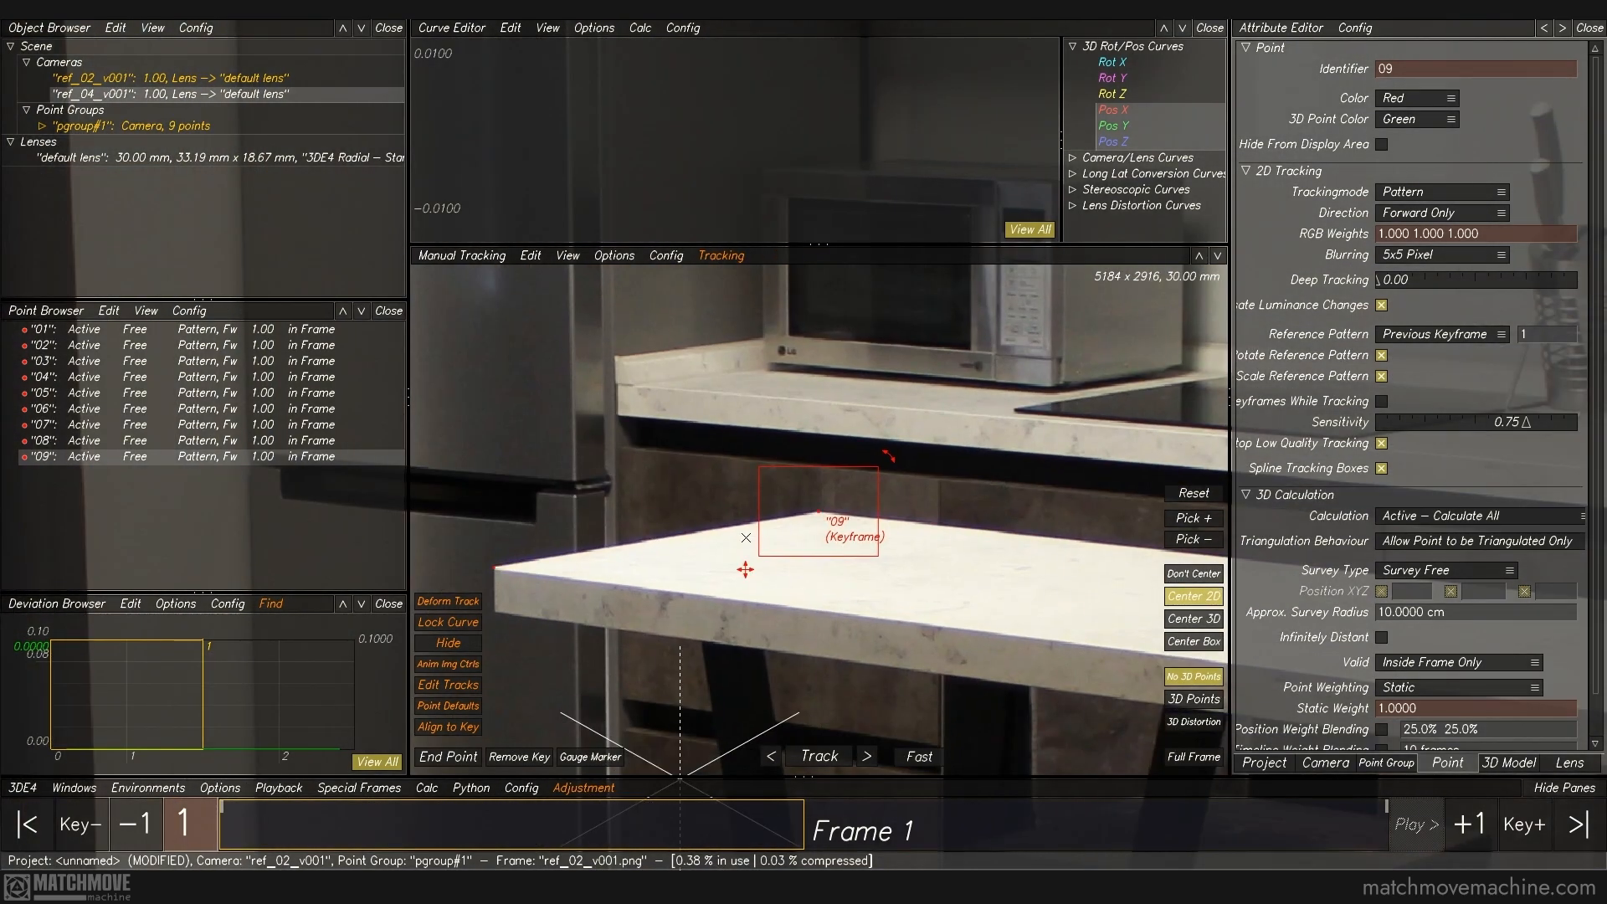
{"action": "middle_click_drag", "start_coordinate": [1016, 506], "coordinate": [529, 438]}
{"action": "middle_click_drag", "start_coordinate": [1163, 536], "coordinate": [670, 501]}
Step: Add tracking point 10 at the bar counter's inner corner and key it in frame 2
{"action": "left_click", "coordinate": [845, 519], "text": "ctrl"}
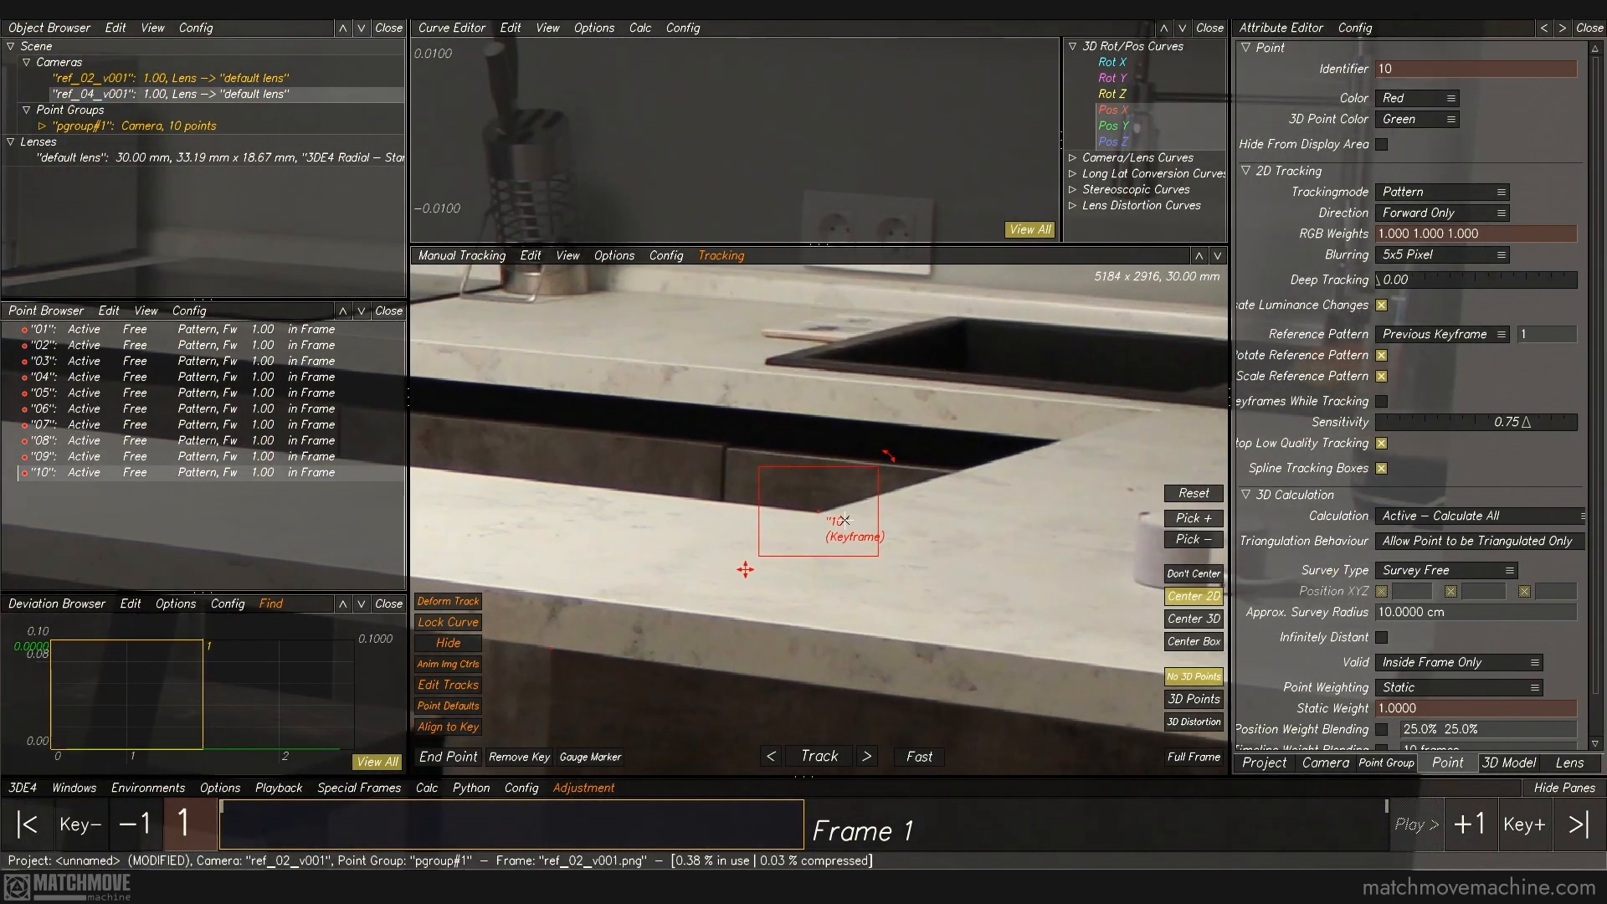
{"action": "key", "text": "Right"}
{"action": "middle_click_drag", "start_coordinate": [555, 533], "coordinate": [947, 423]}
{"action": "left_click", "coordinate": [921, 453], "text": "ctrl"}
Step: Add tracking point 11 on the countertop in front of the sink and check it against frame 2
{"action": "key", "text": "Left"}
{"action": "key", "text": "n"}
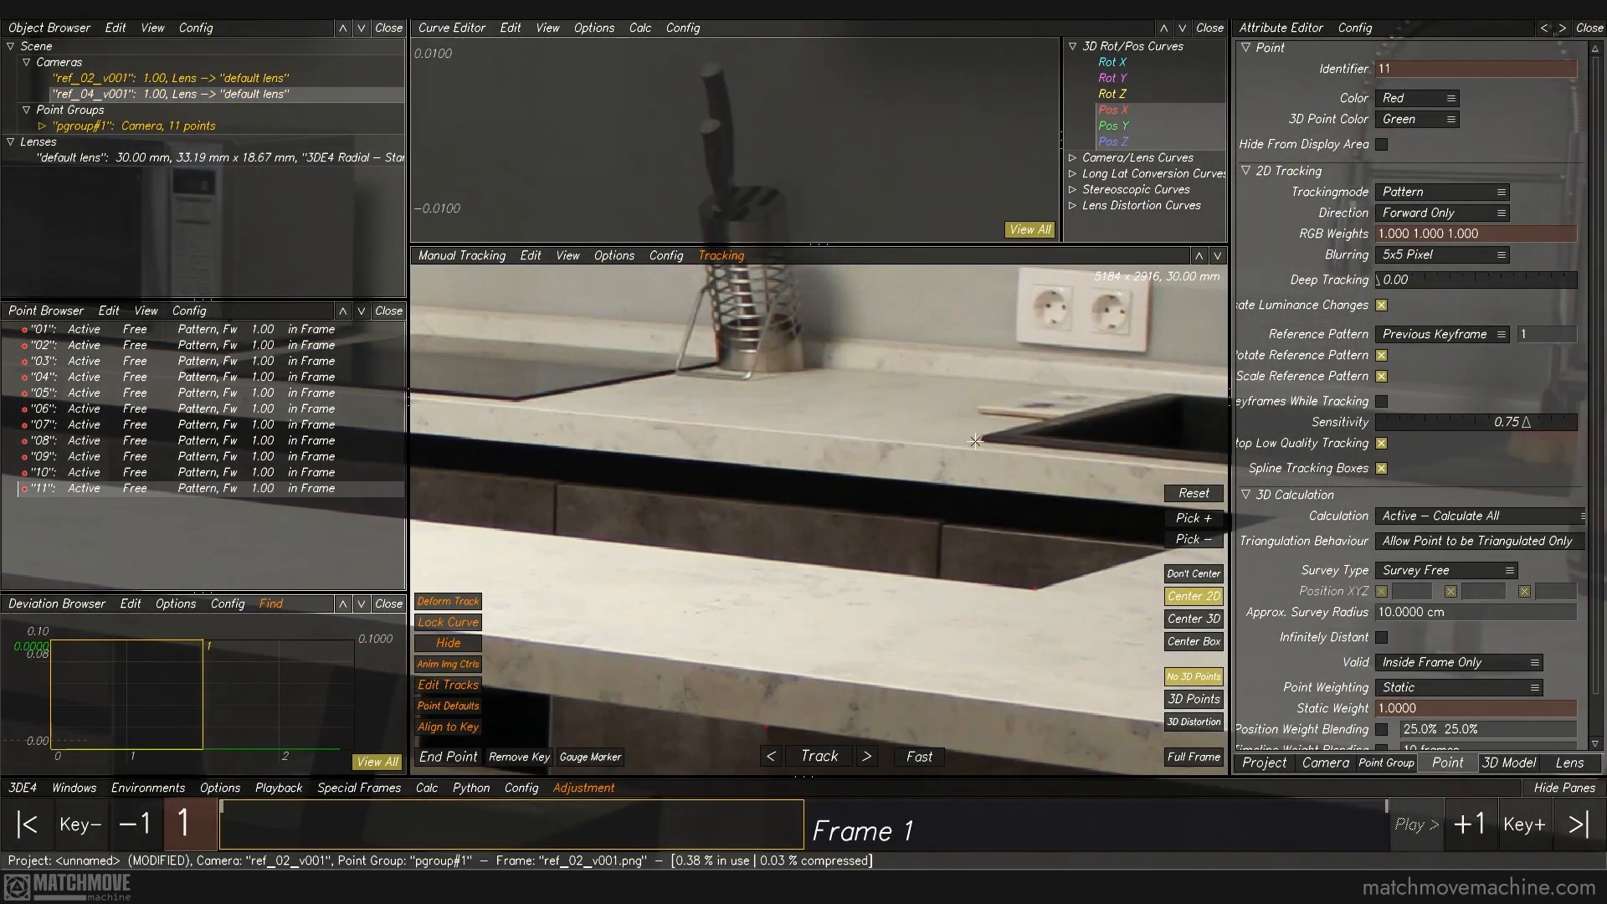
{"action": "middle_click_drag", "start_coordinate": [1051, 478], "coordinate": [619, 462]}
{"action": "left_click", "coordinate": [975, 473], "text": "ctrl"}
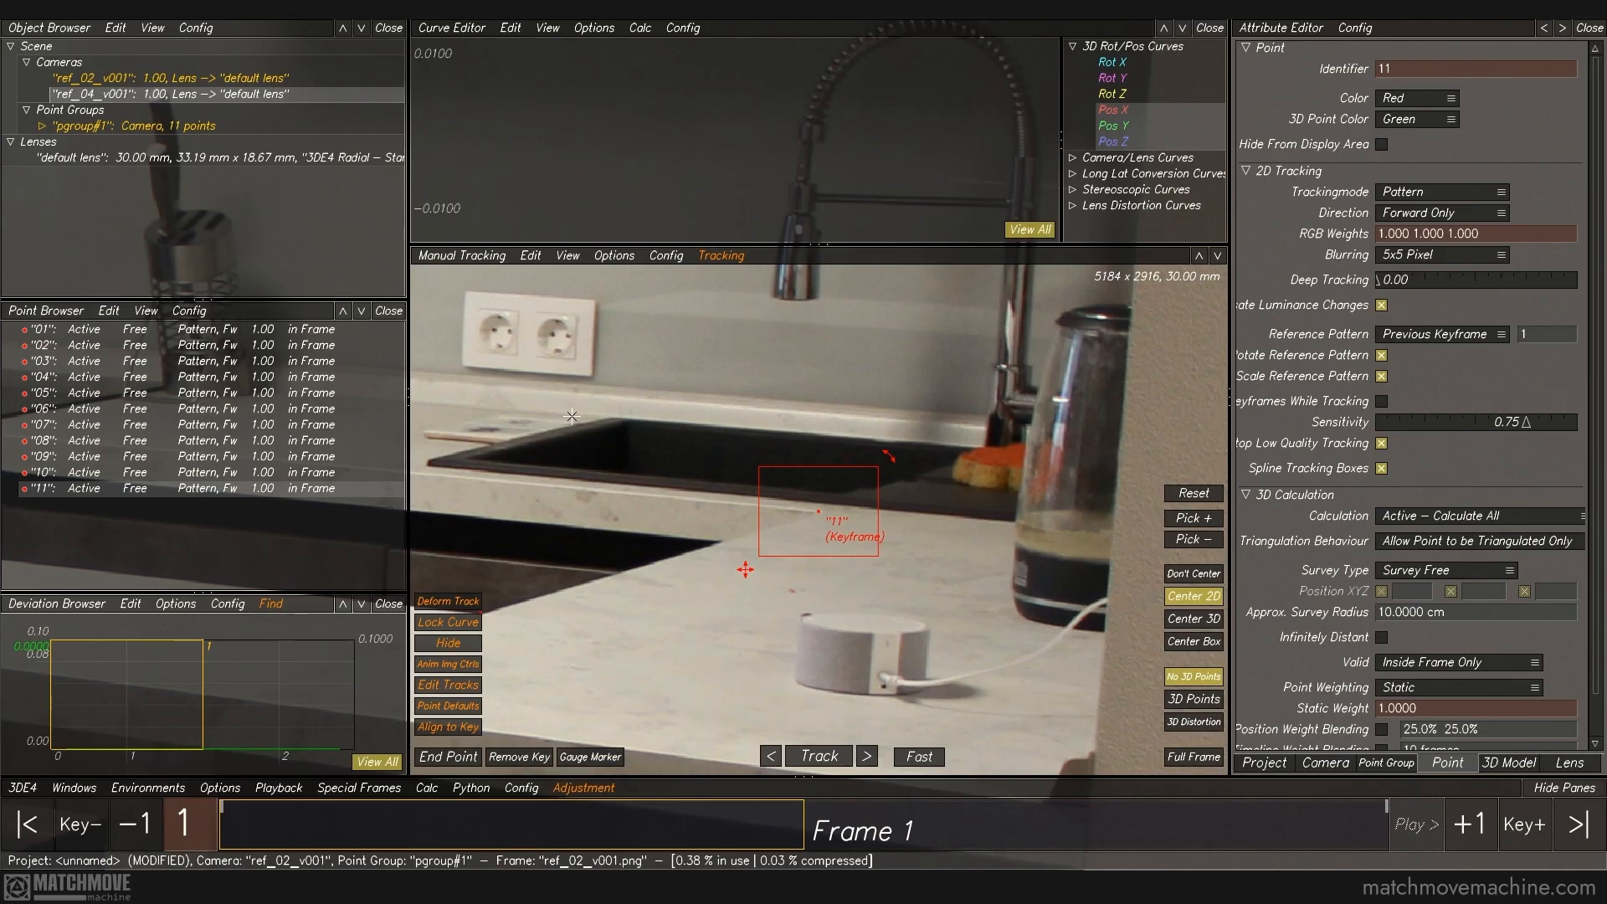
{"action": "key", "text": "Right"}
{"action": "key", "text": "Left"}
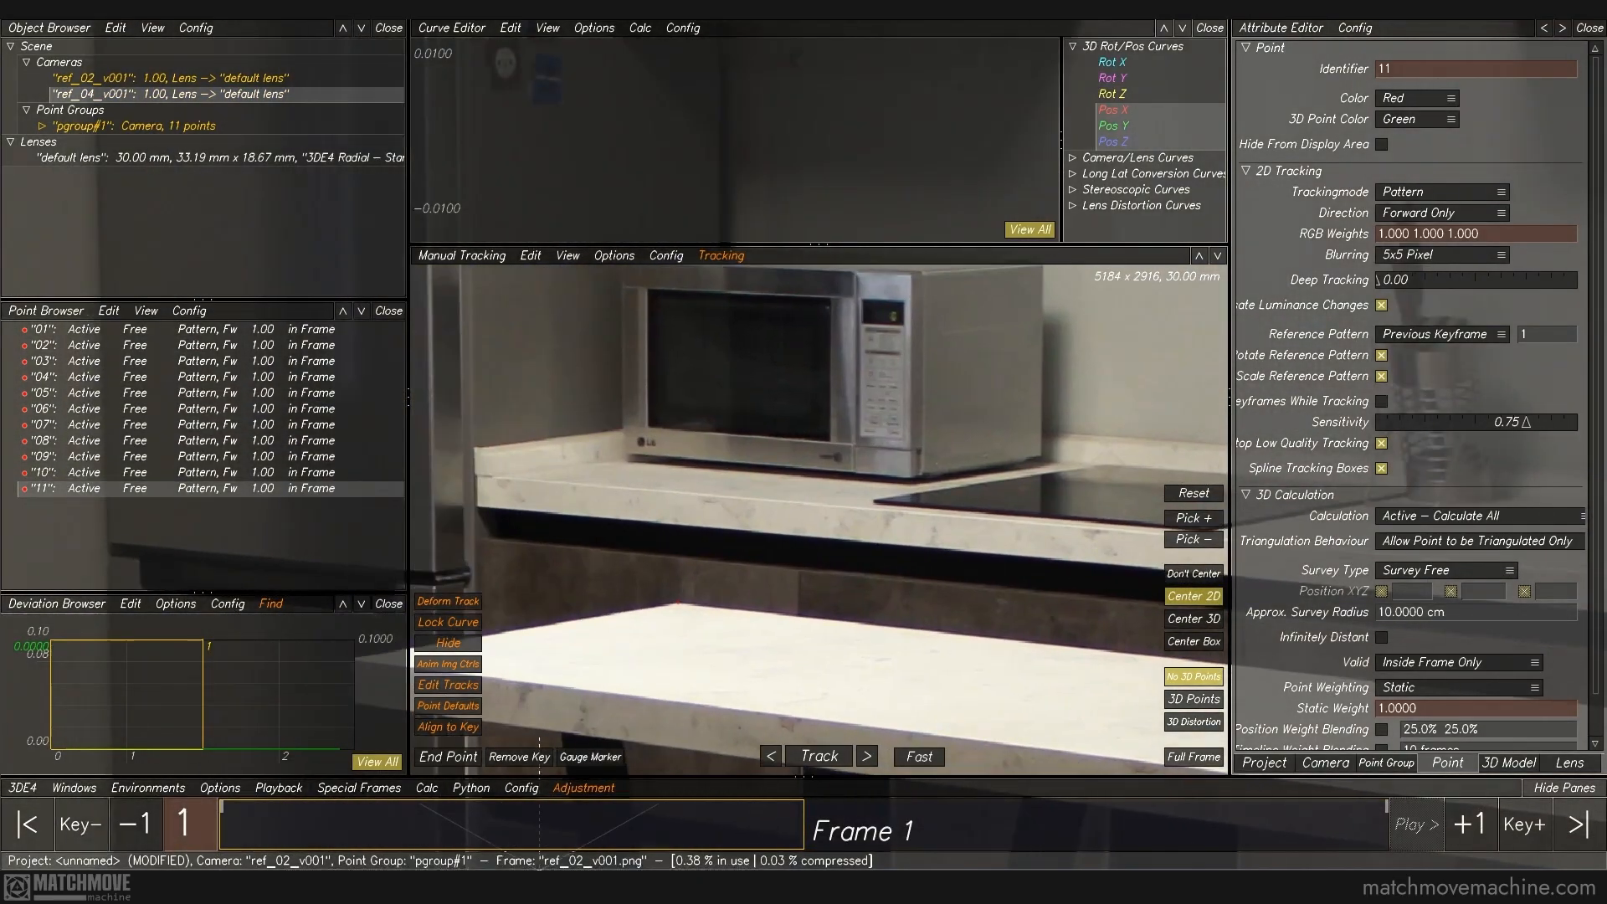
Step: Add tracking point 12 at the back countertop's end beside the fridge, key it in frame 2, and deselect it in the full-frame view
{"action": "left_click", "coordinate": [478, 475], "text": "ctrl"}
{"action": "key", "text": "Right"}
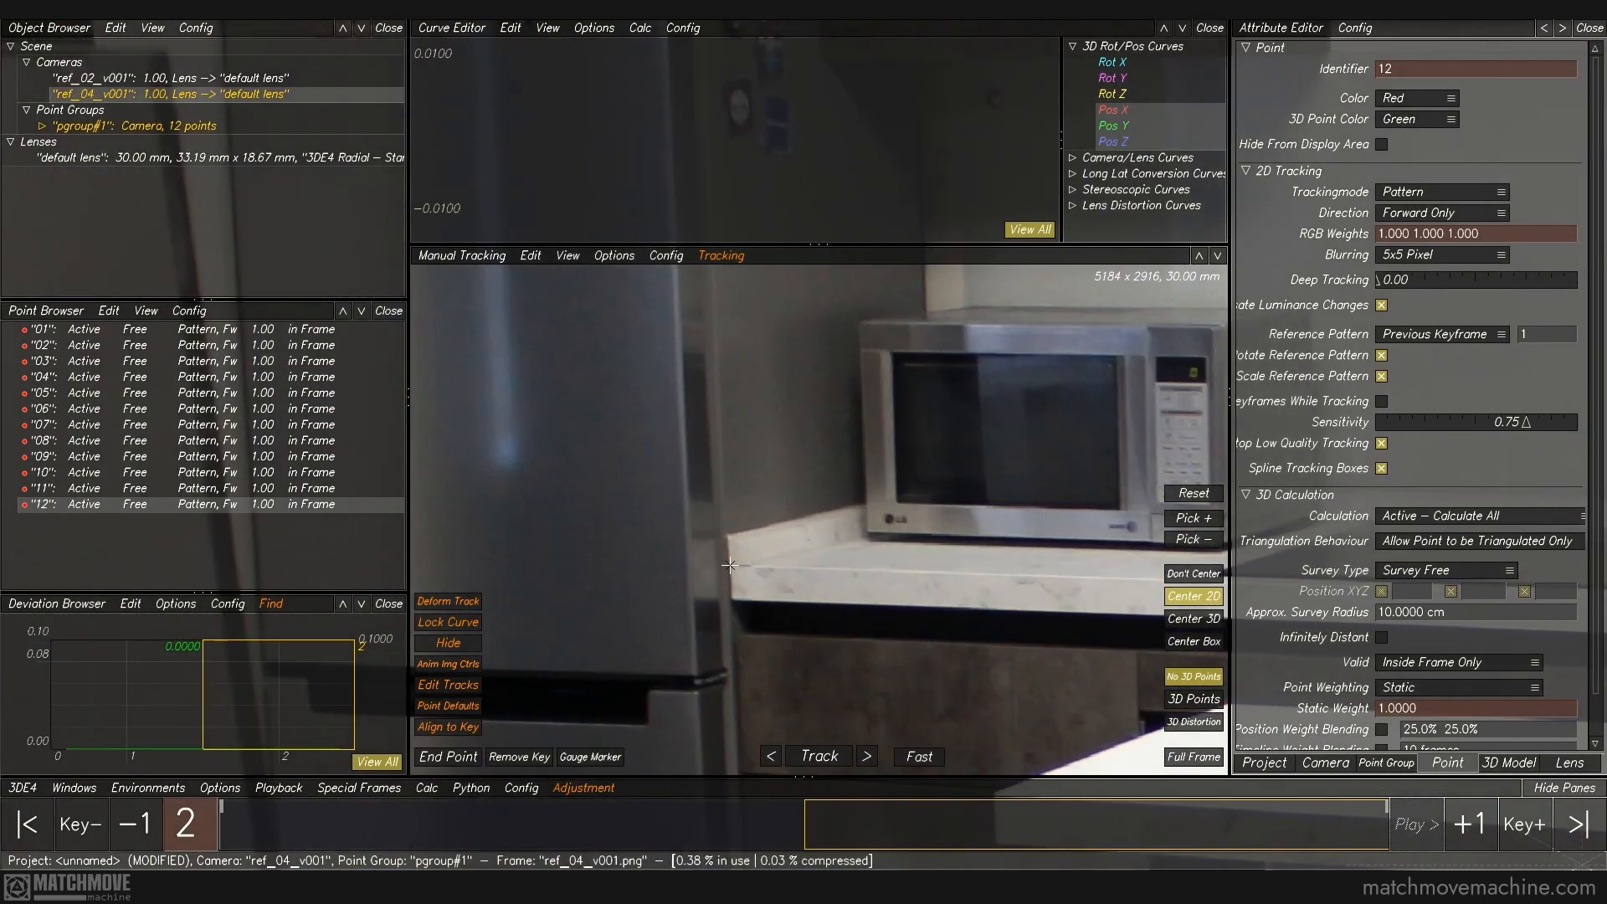
{"action": "left_click", "coordinate": [729, 564]}
{"action": "key", "text": "f"}
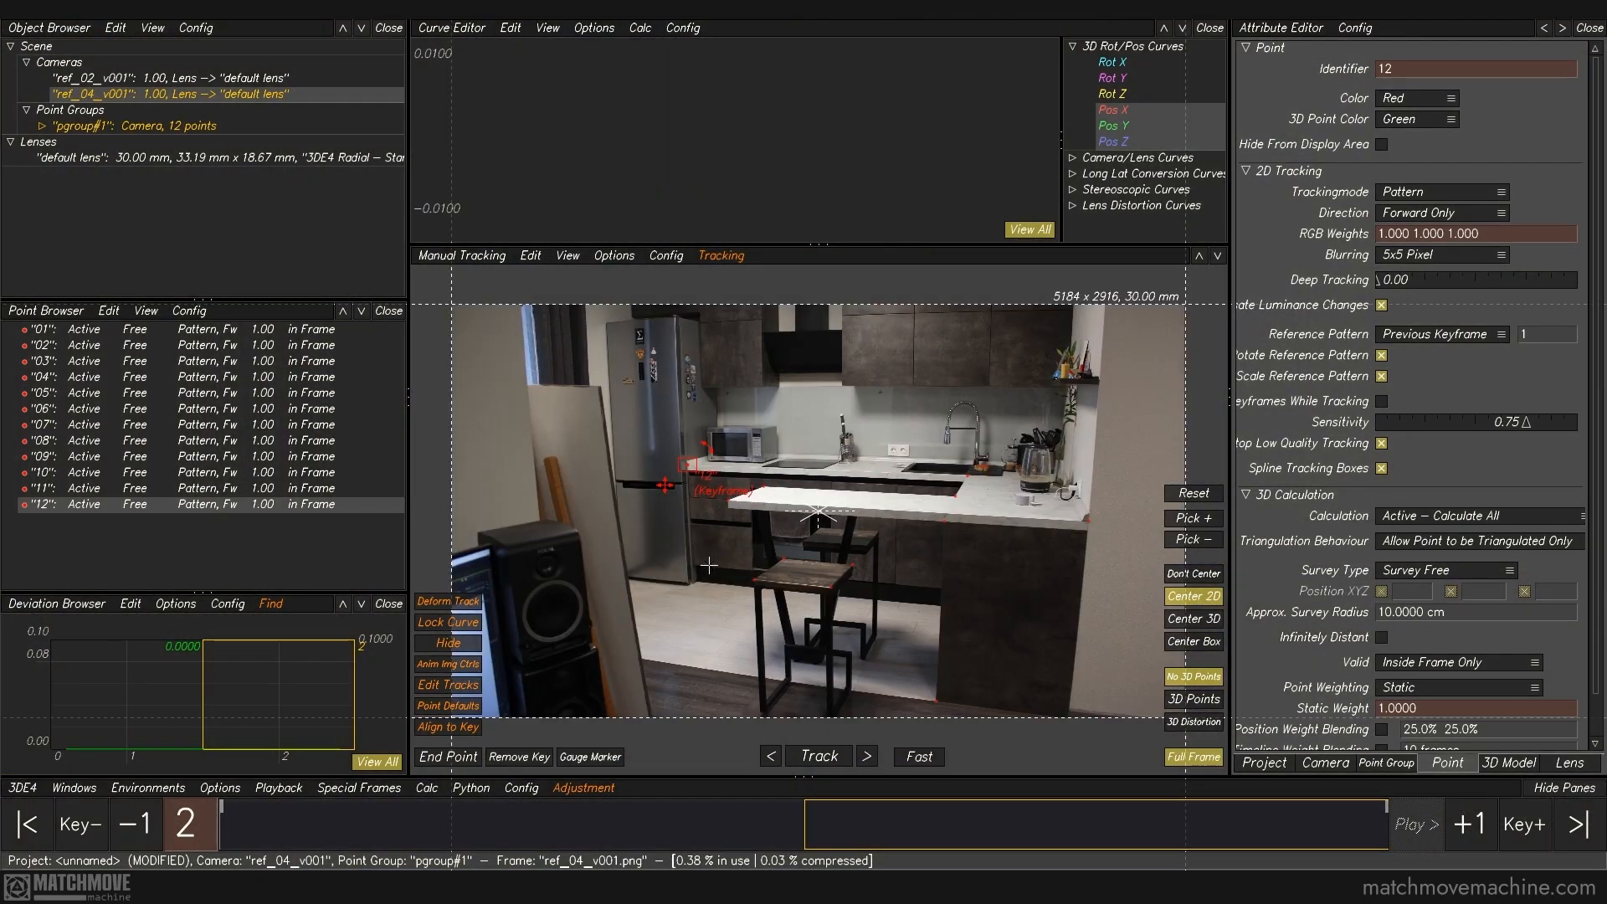
{"action": "left_click", "coordinate": [642, 593]}
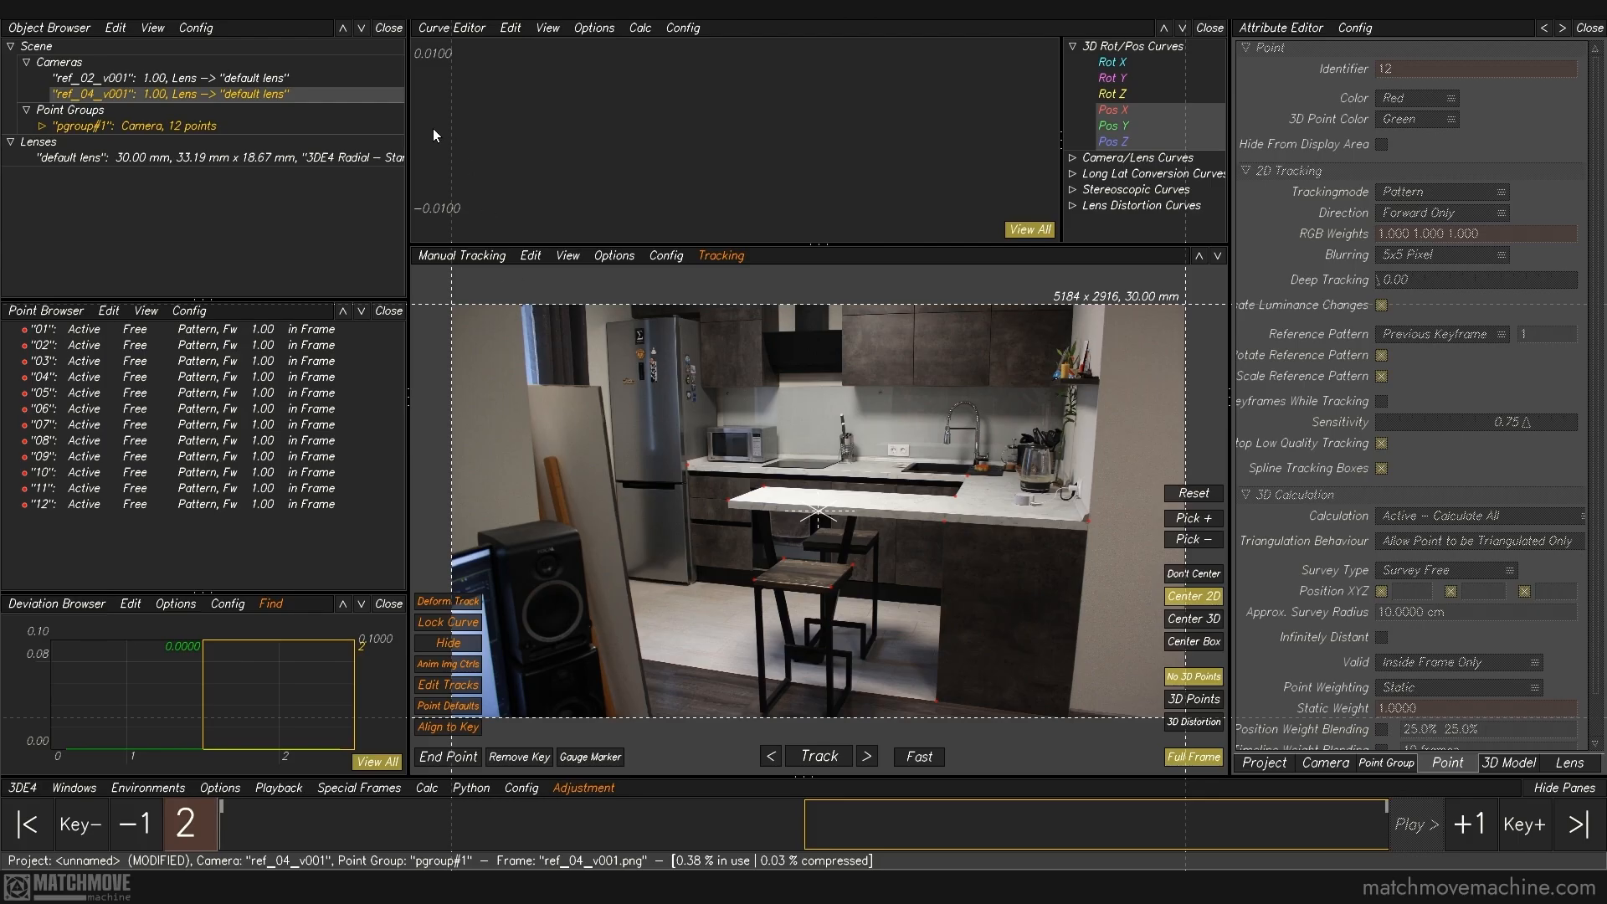
Step: Set the default lens's filmback width and pixel aspect modes to Fixed
{"action": "left_click", "coordinate": [320, 162]}
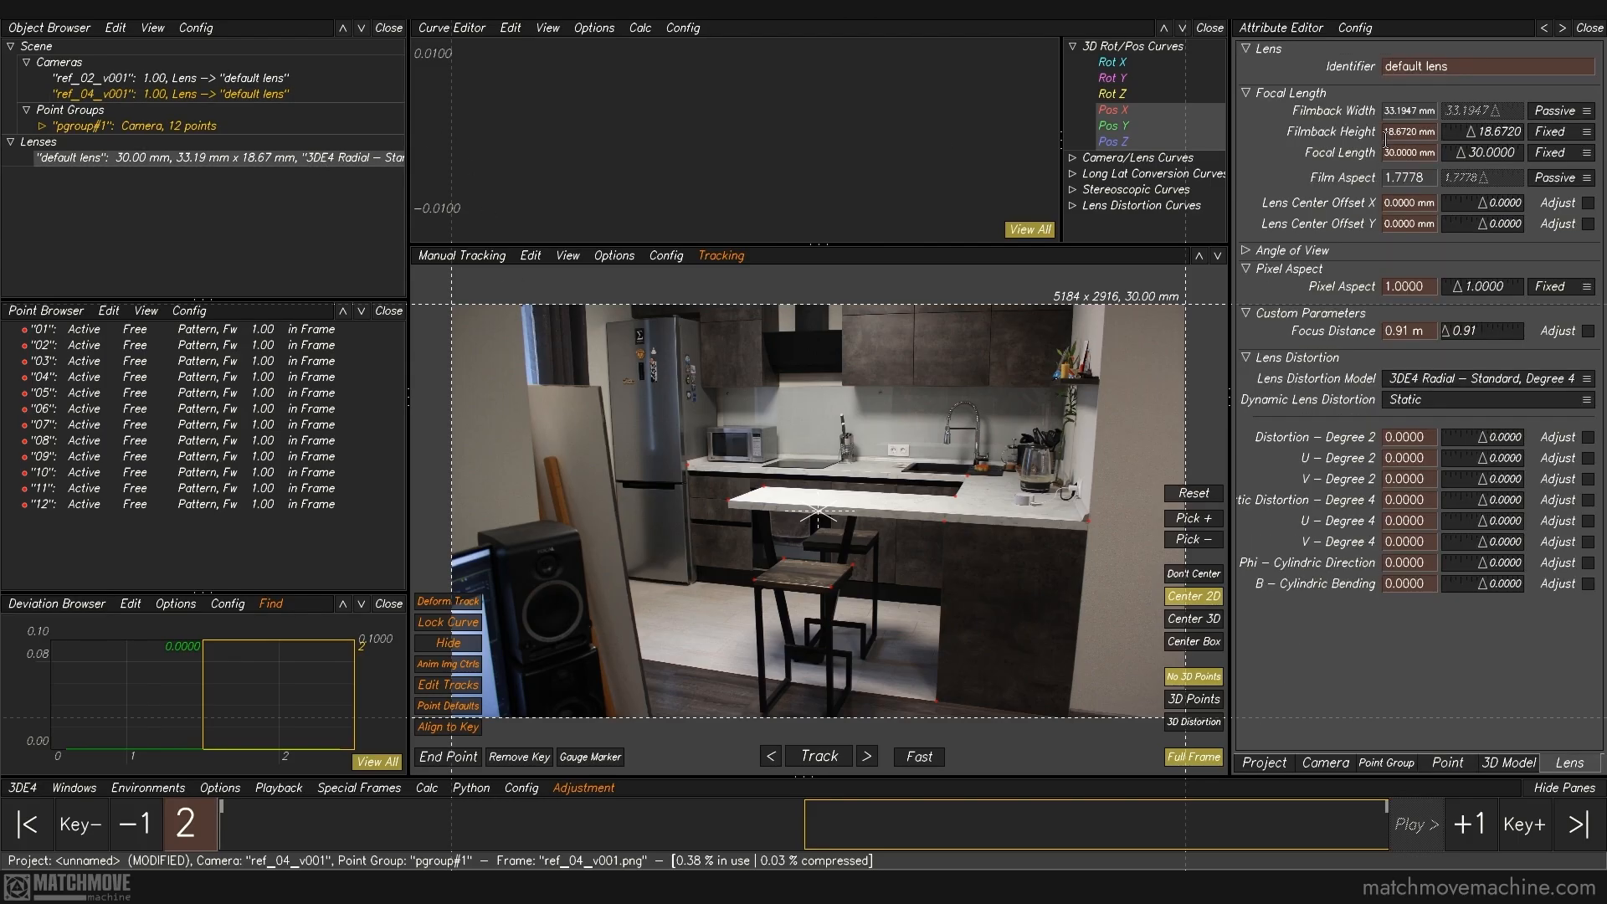
{"action": "left_click", "coordinate": [1554, 113]}
{"action": "left_click", "coordinate": [1557, 77]}
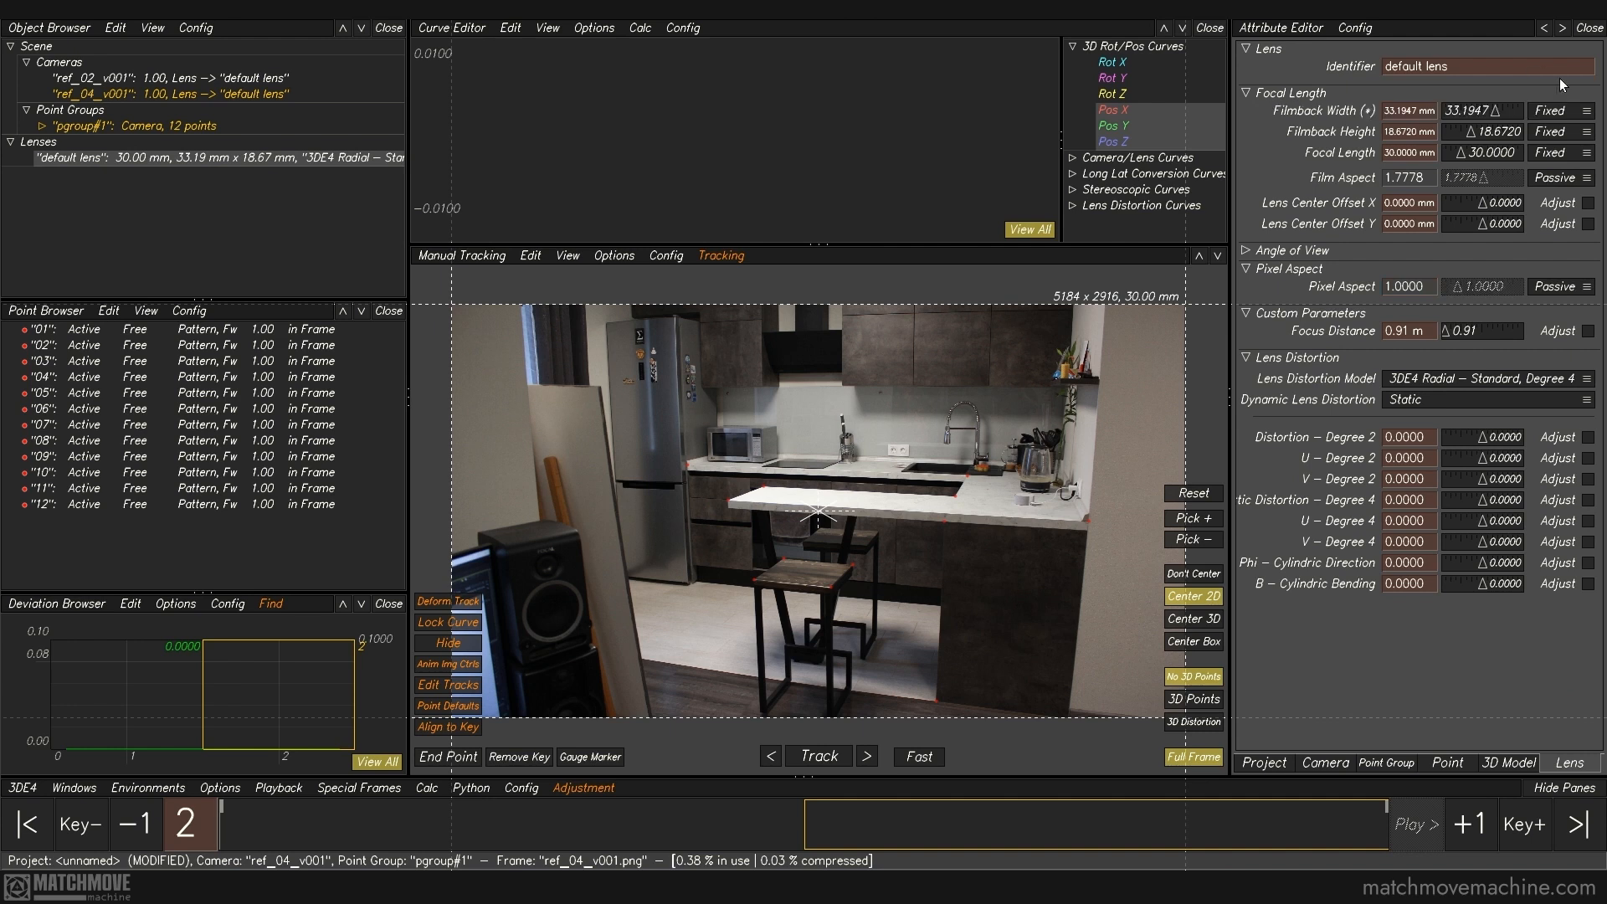
{"action": "left_click", "coordinate": [1549, 289]}
{"action": "left_click", "coordinate": [1555, 253]}
Step: Set the default lens's filmback width to 22.3 mm and its focal length to 18 mm
{"action": "left_click", "coordinate": [1406, 112]}
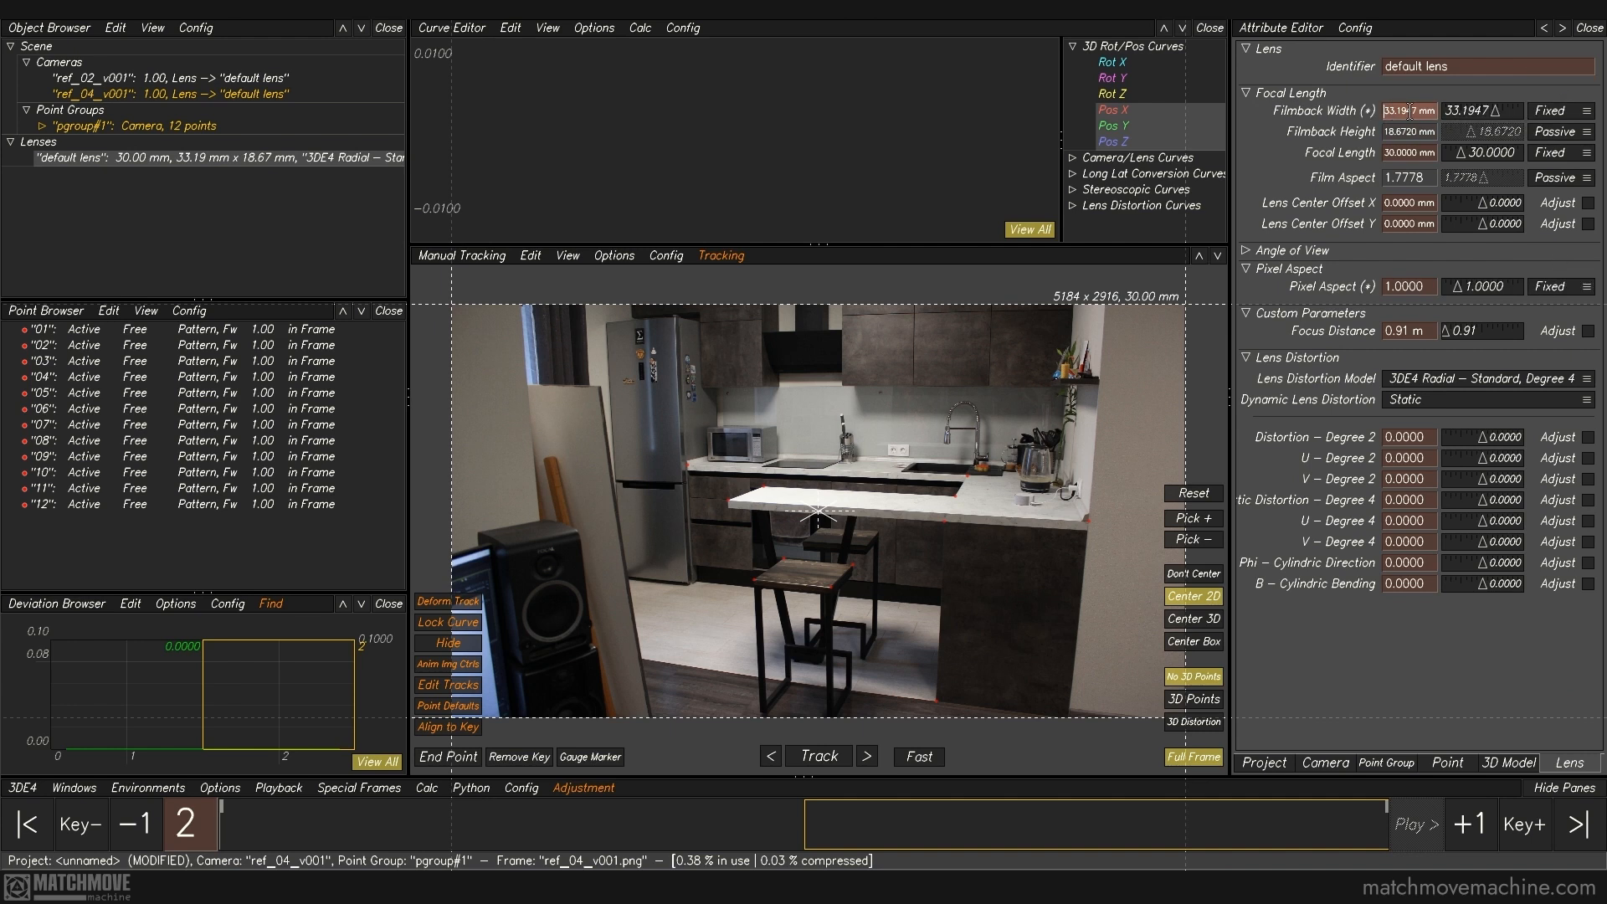
{"action": "type", "text": "22.3"}
{"action": "key", "text": "Tab"}
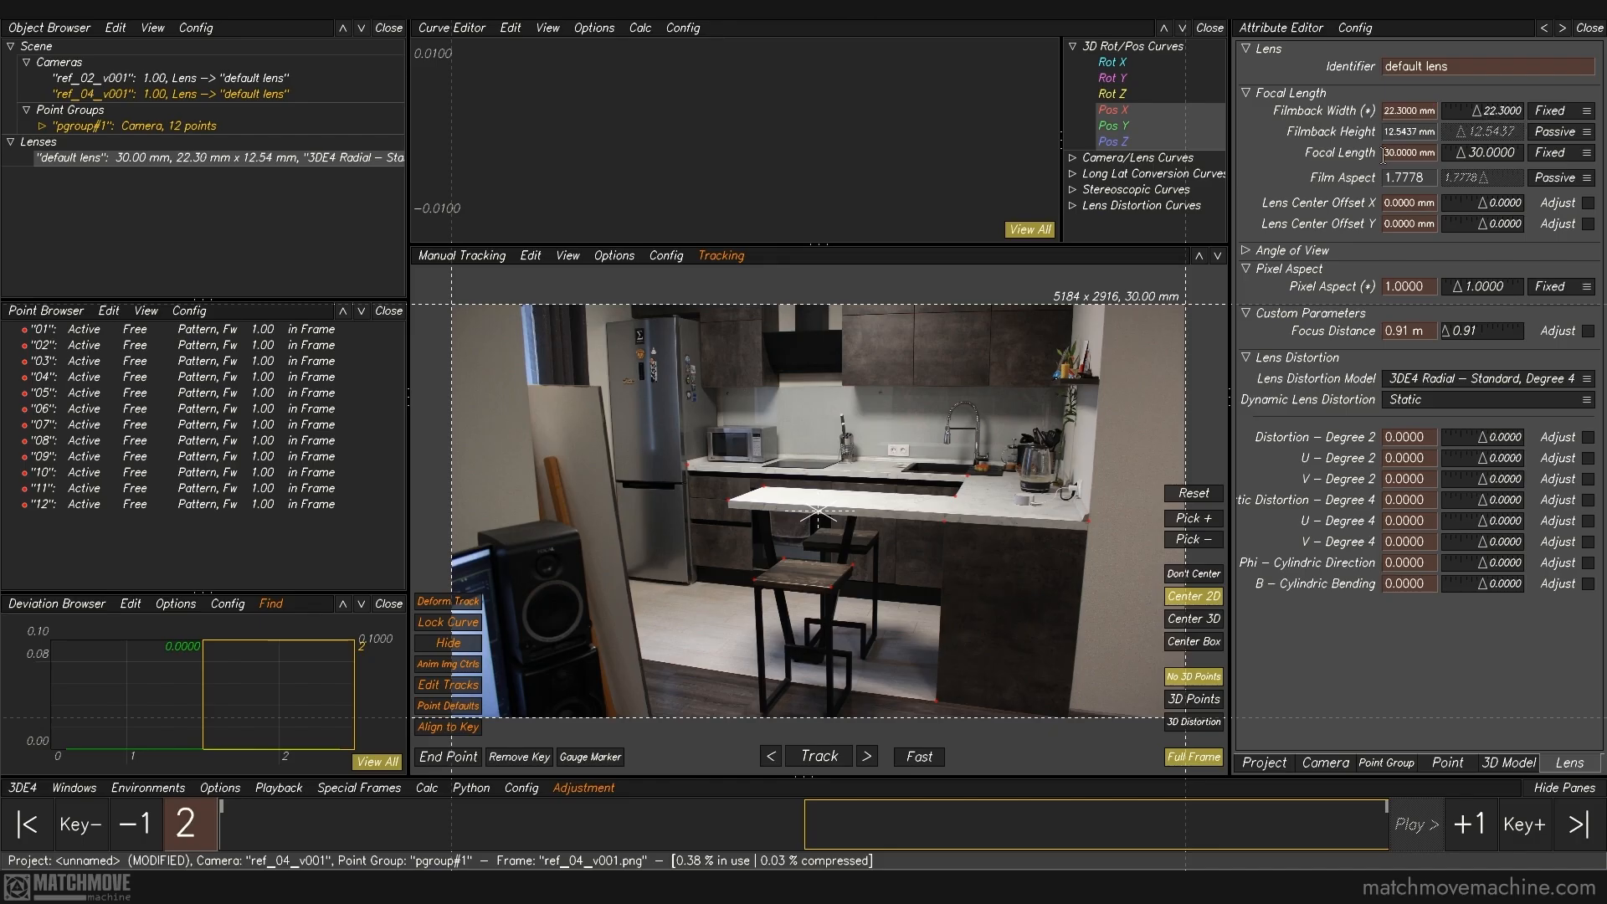
{"action": "type", "text": "18"}
{"action": "key", "text": "Return"}
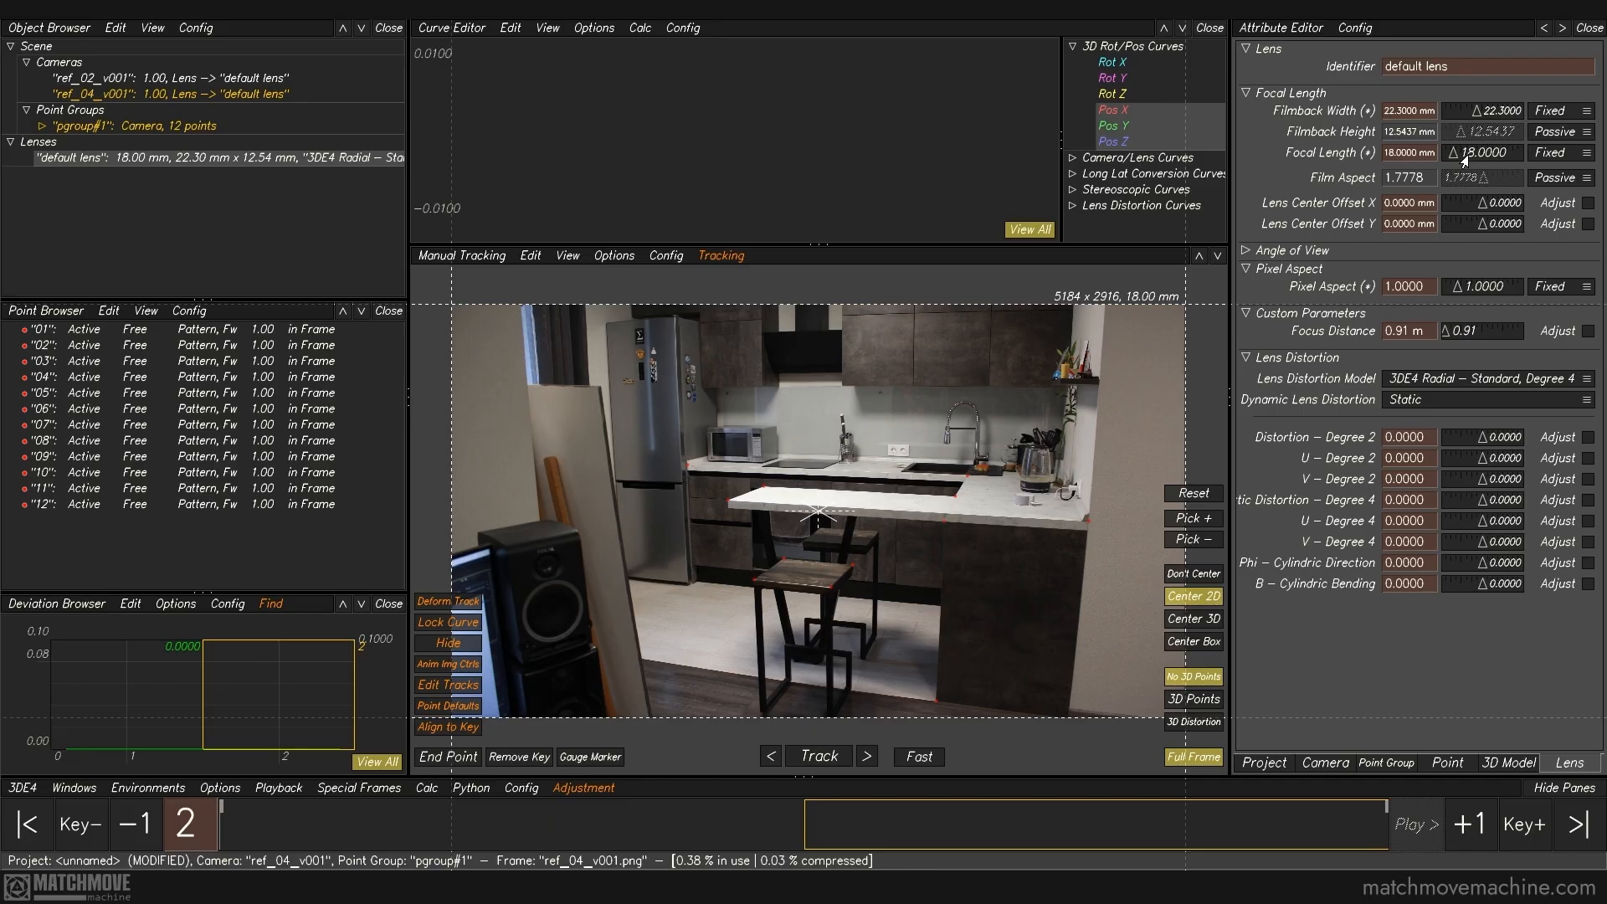
Step: Calculate all cameras and points from scratch, inspect the solve in 3D, and accept the result
{"action": "left_click", "coordinate": [426, 792]}
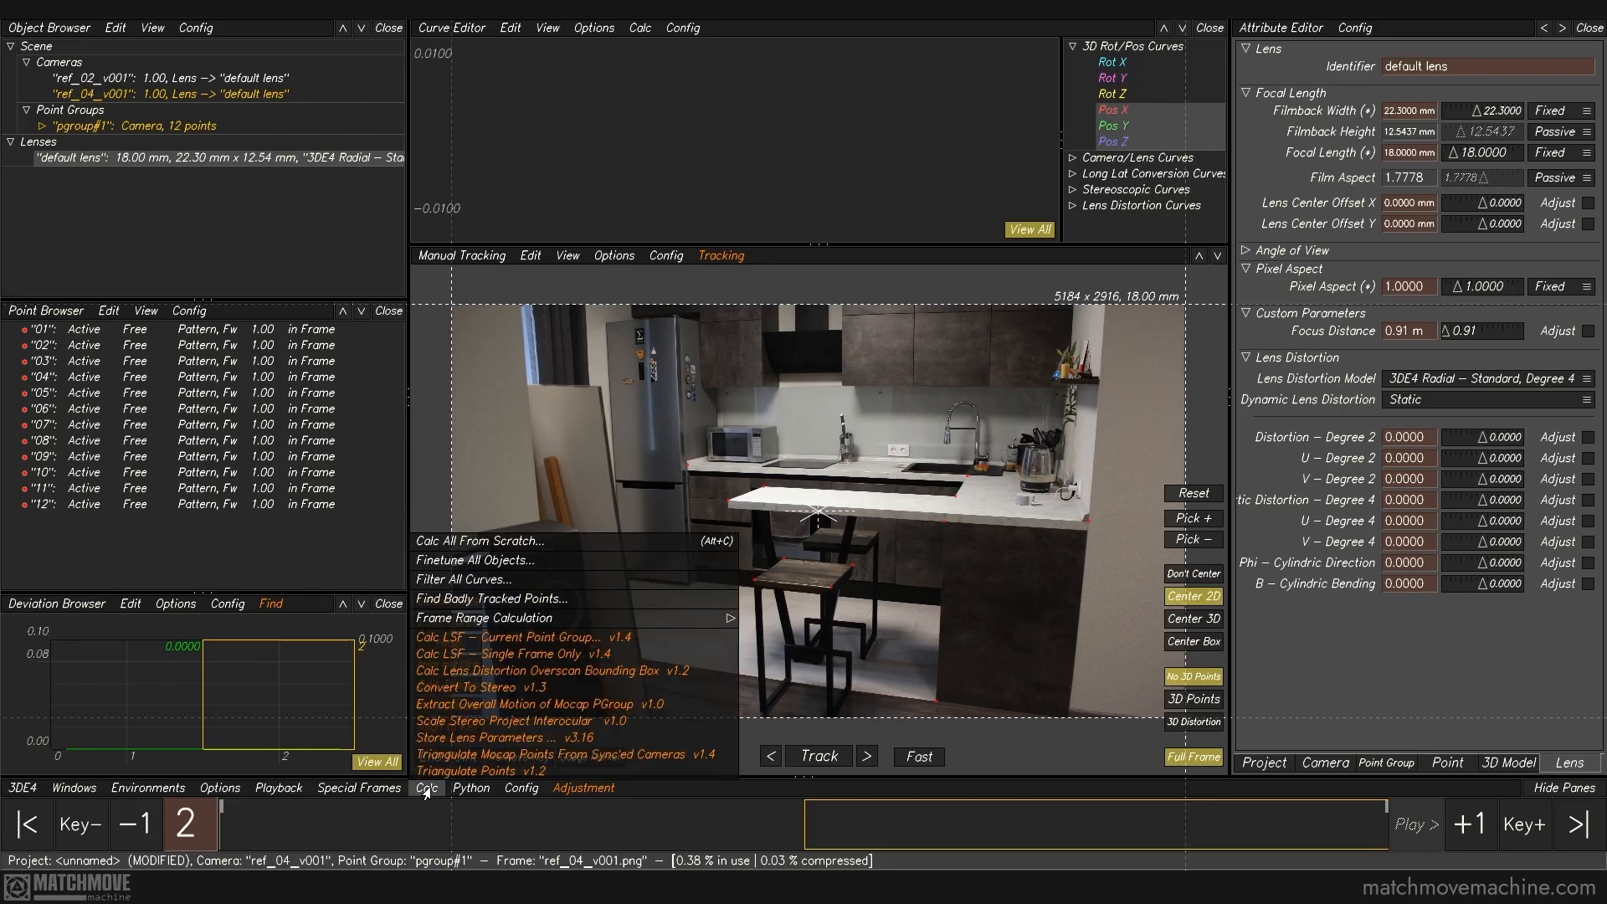
{"action": "left_click", "coordinate": [471, 535]}
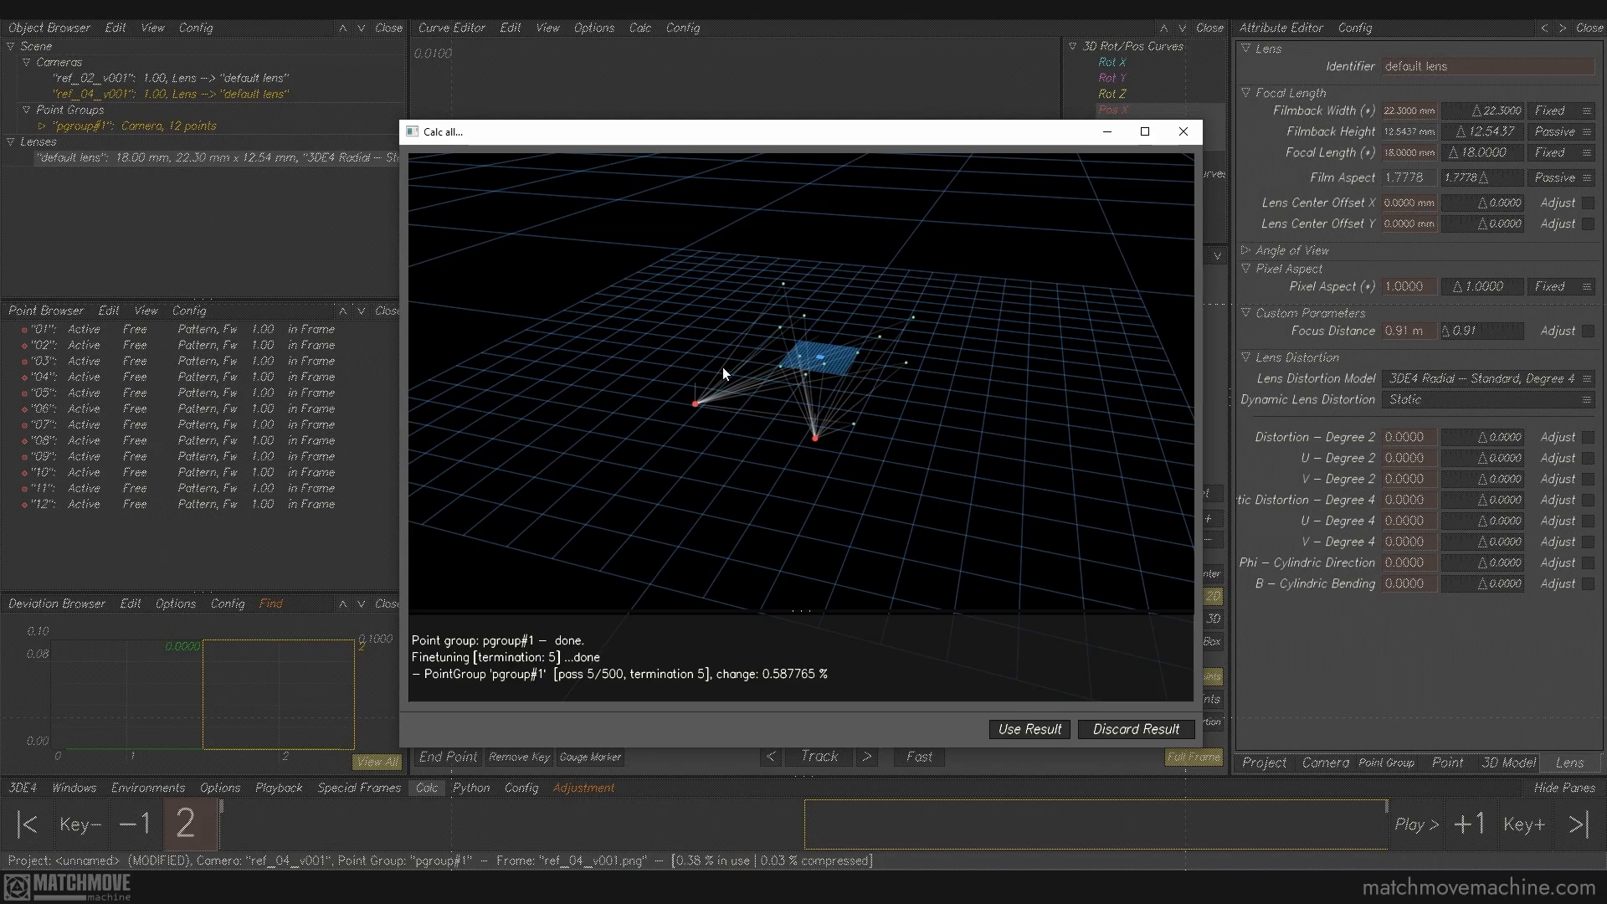
{"action": "left_click_drag", "start_coordinate": [725, 351], "coordinate": [1092, 238]}
{"action": "left_click_drag", "start_coordinate": [1097, 230], "coordinate": [657, 375]}
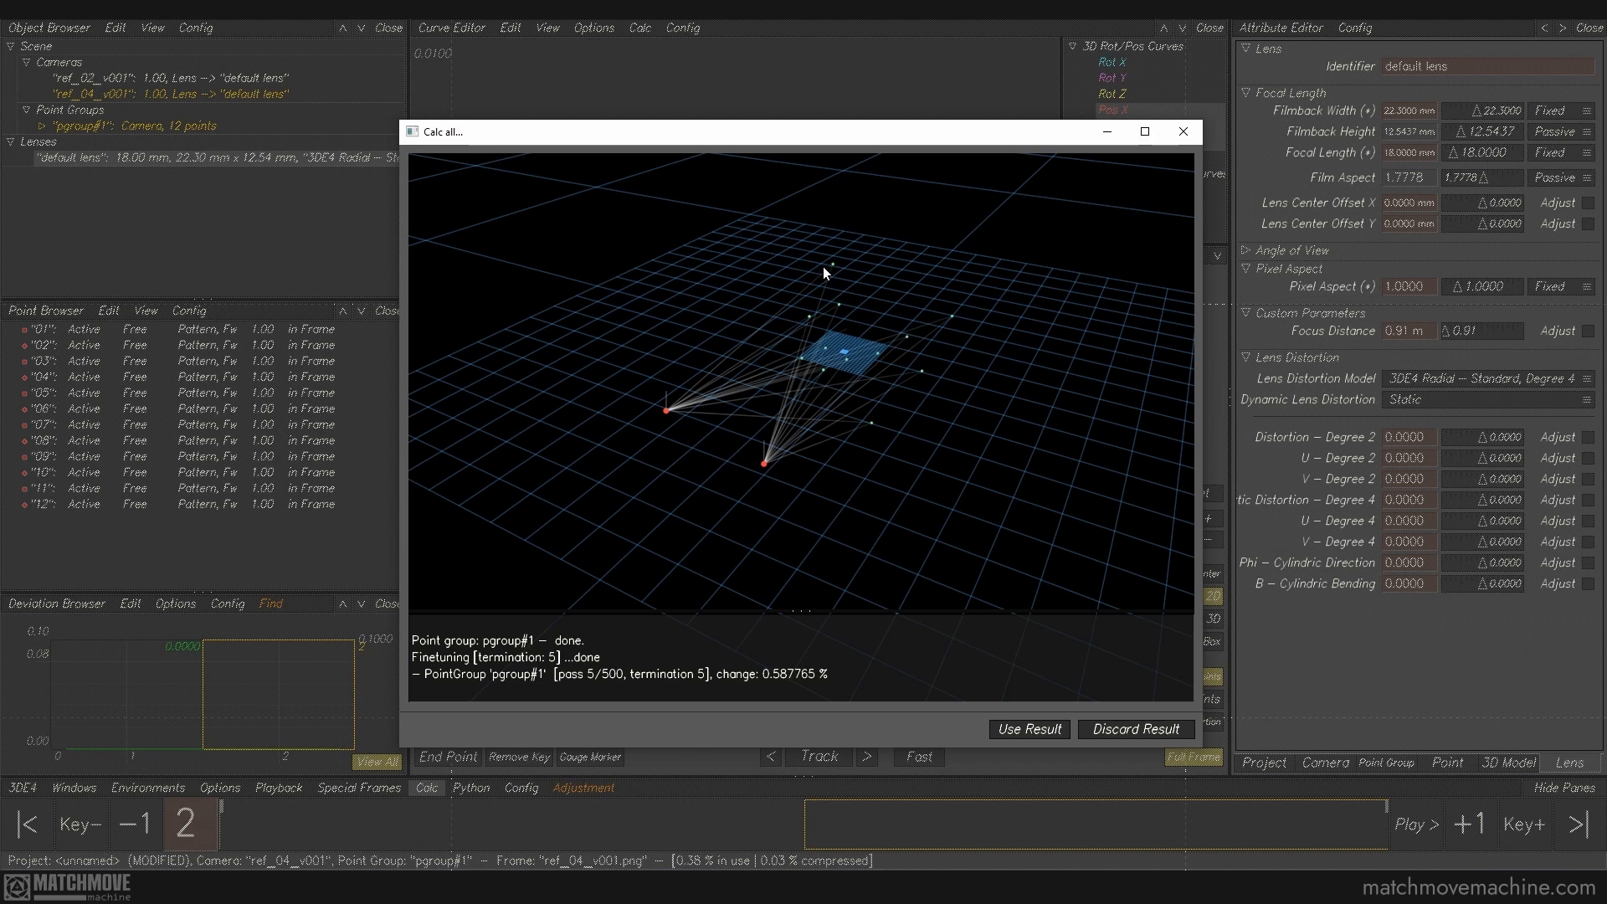
{"action": "left_click", "coordinate": [1057, 727]}
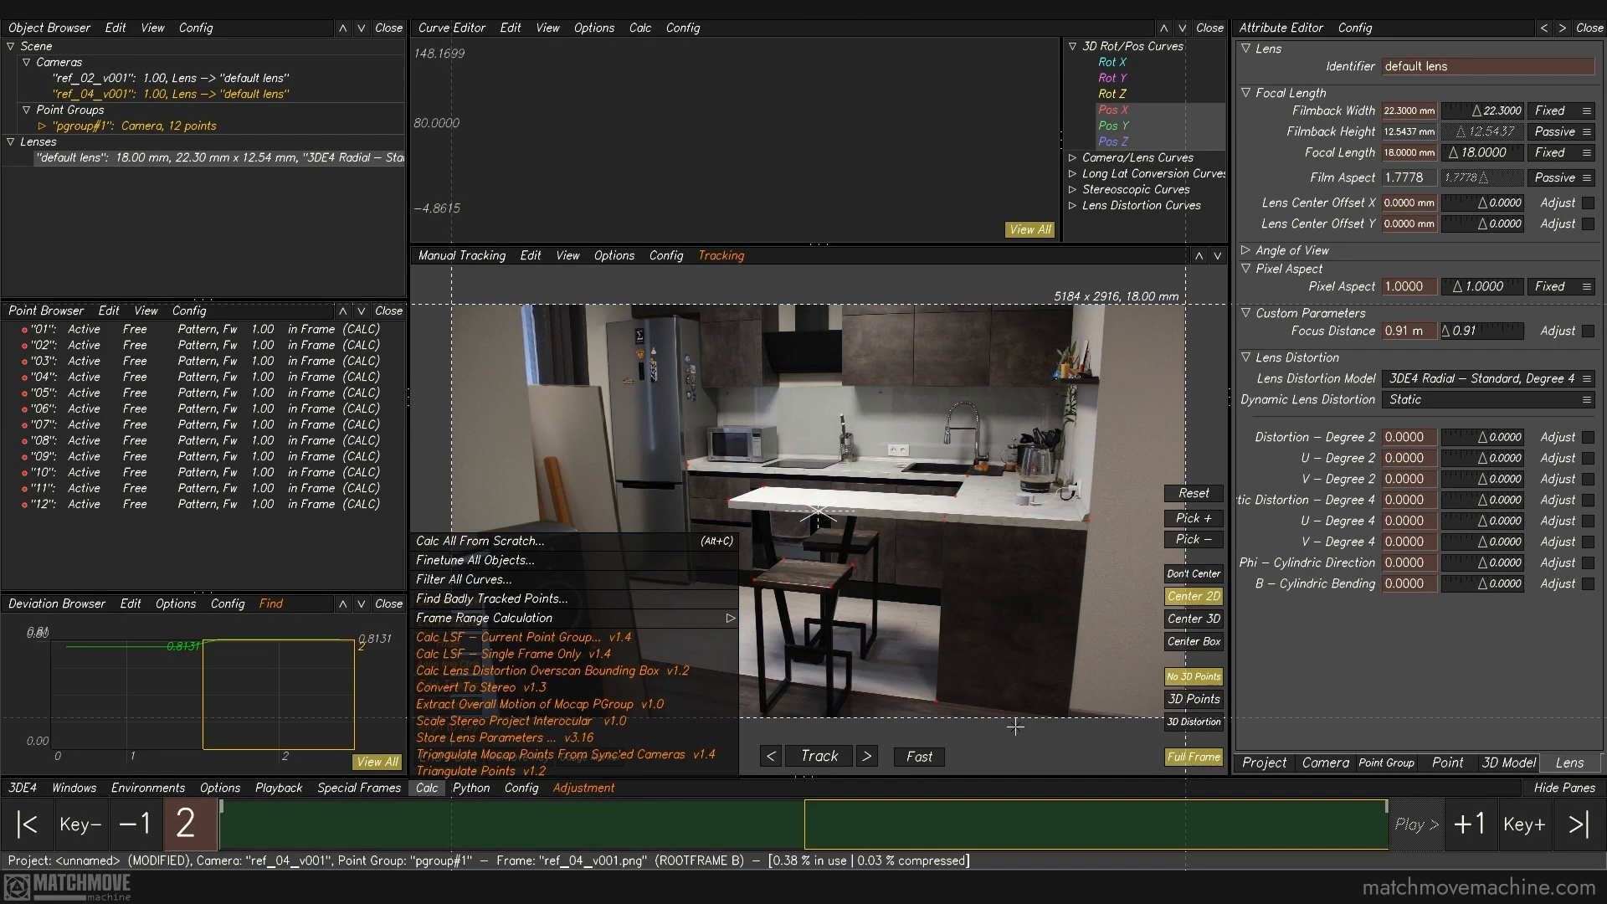
Step: Open the 3D orientation view, hide all image planes, and inspect the solved cameras and point cloud
{"action": "left_click", "coordinate": [484, 255]}
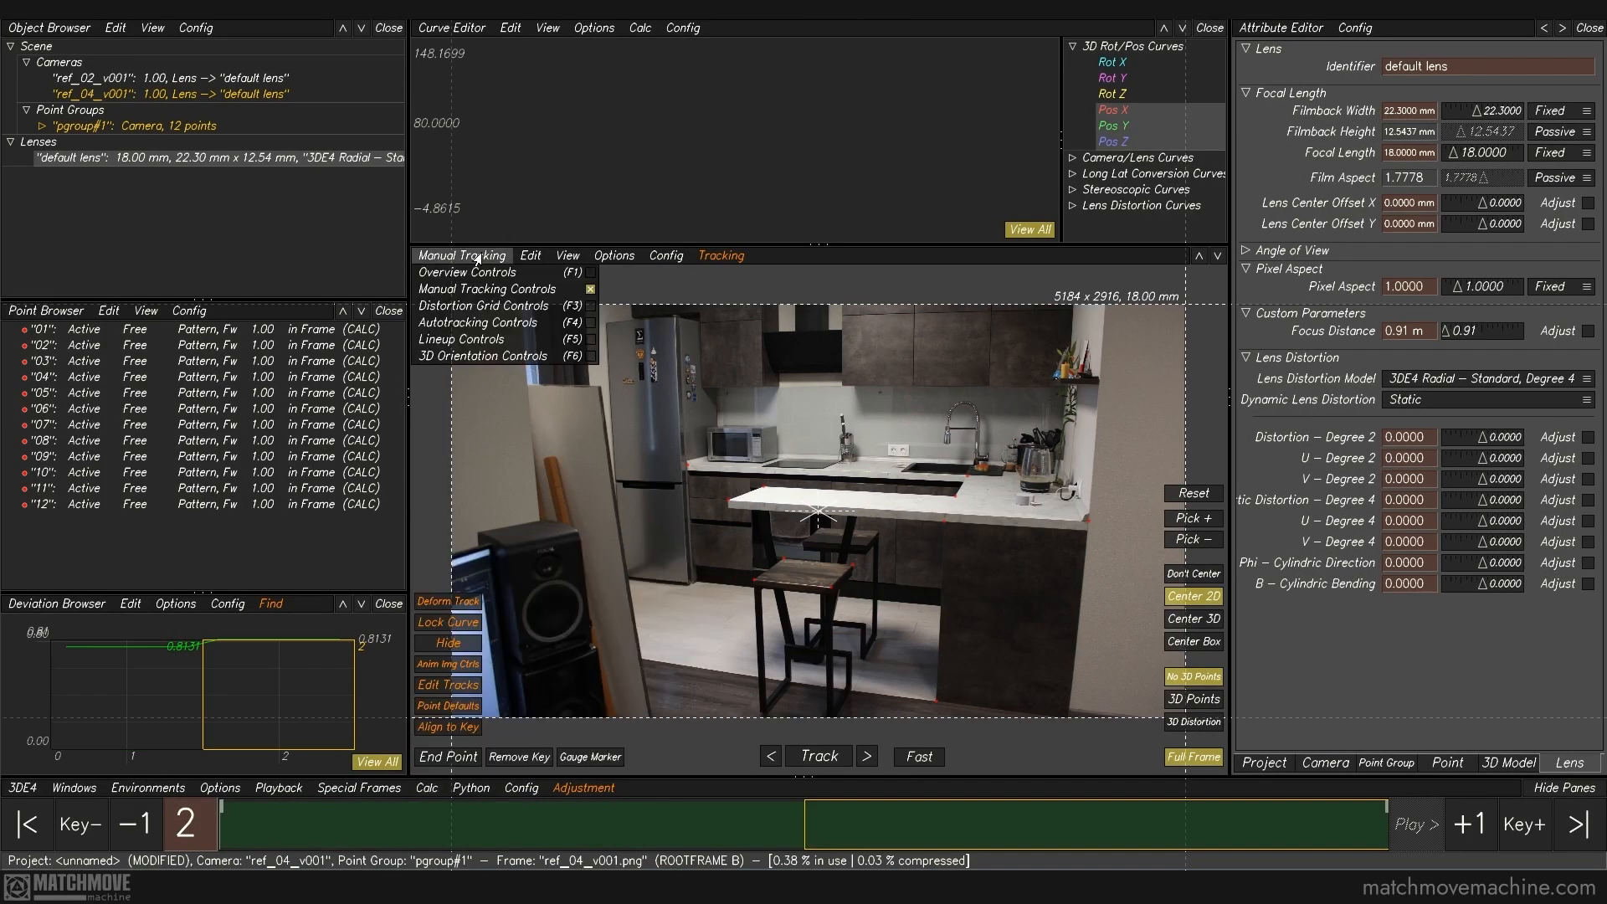
{"action": "left_click", "coordinate": [481, 365]}
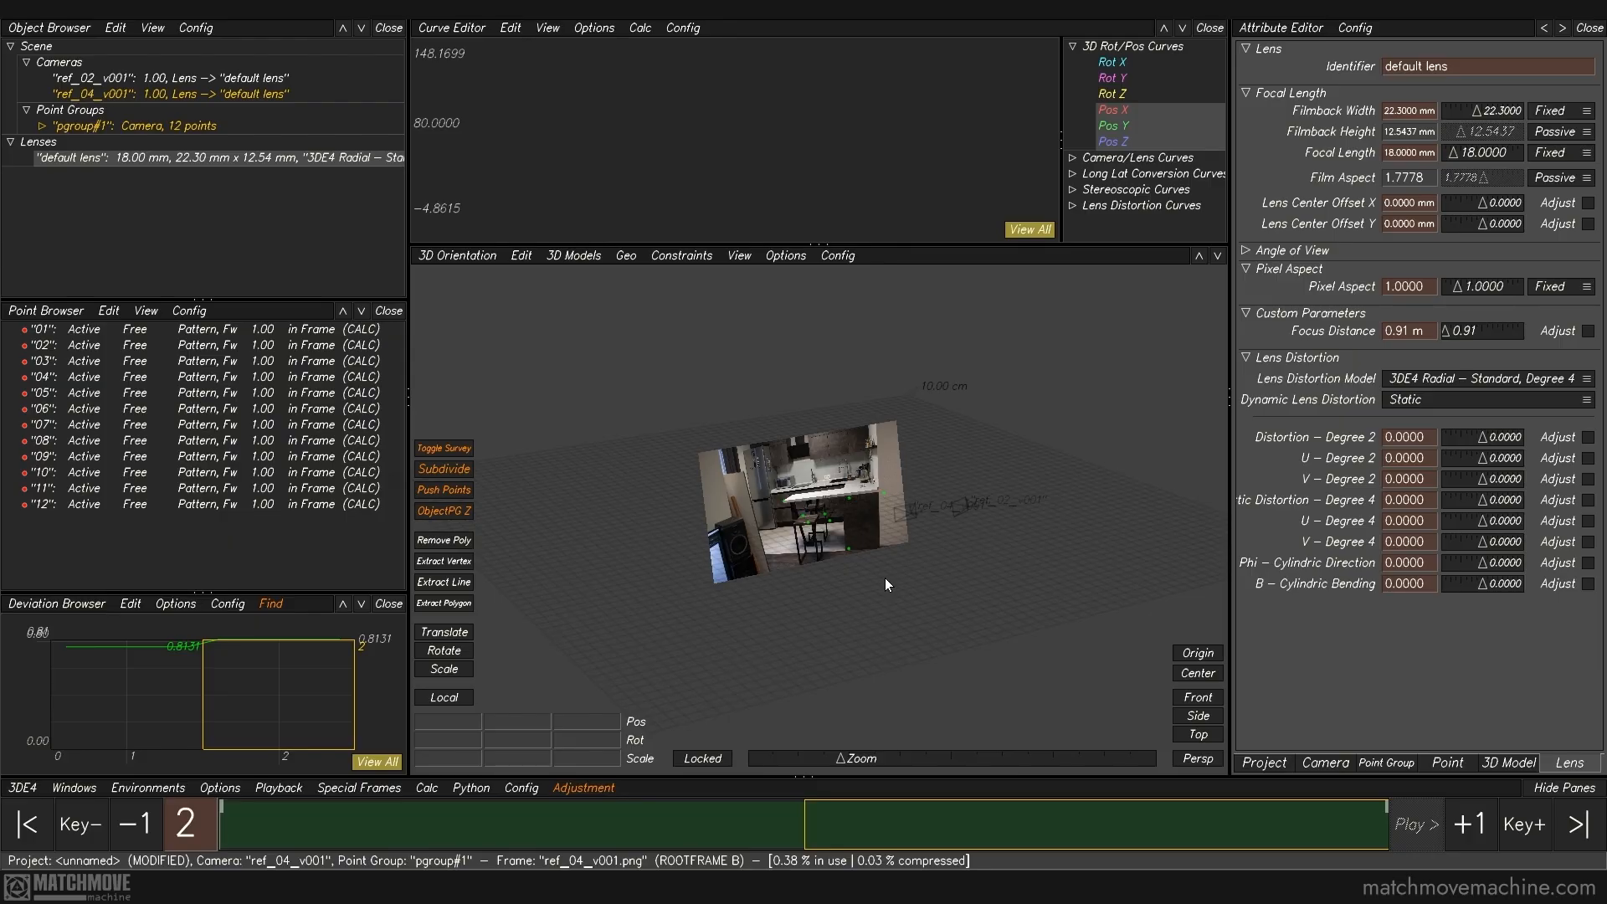
{"action": "left_click", "coordinate": [739, 255]}
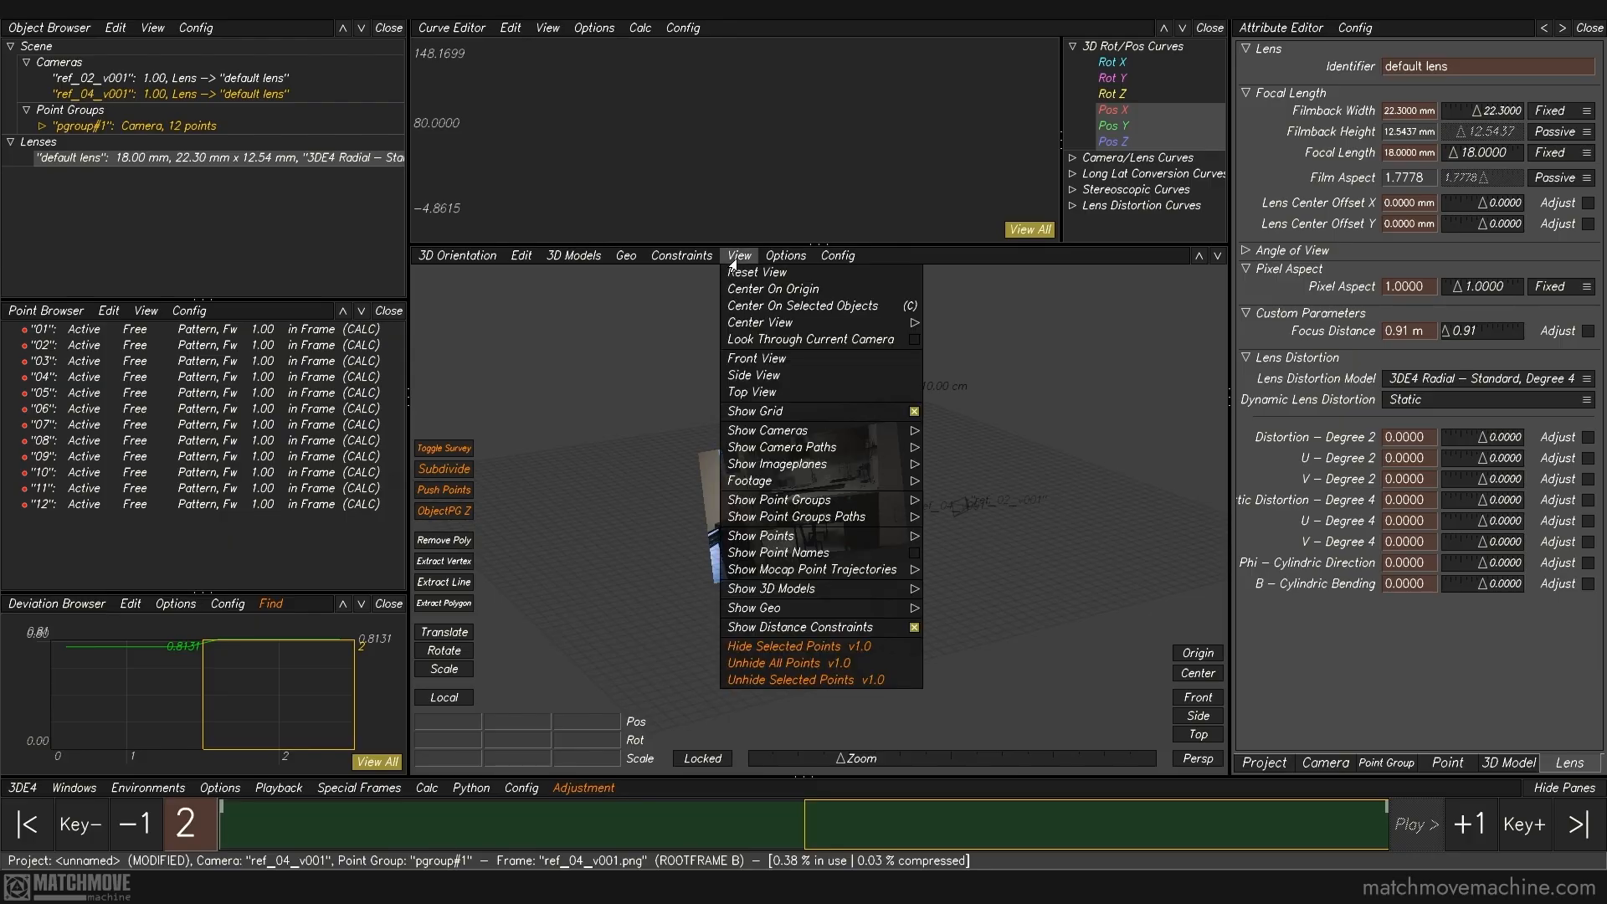
{"action": "mouse_move", "coordinate": [800, 471]}
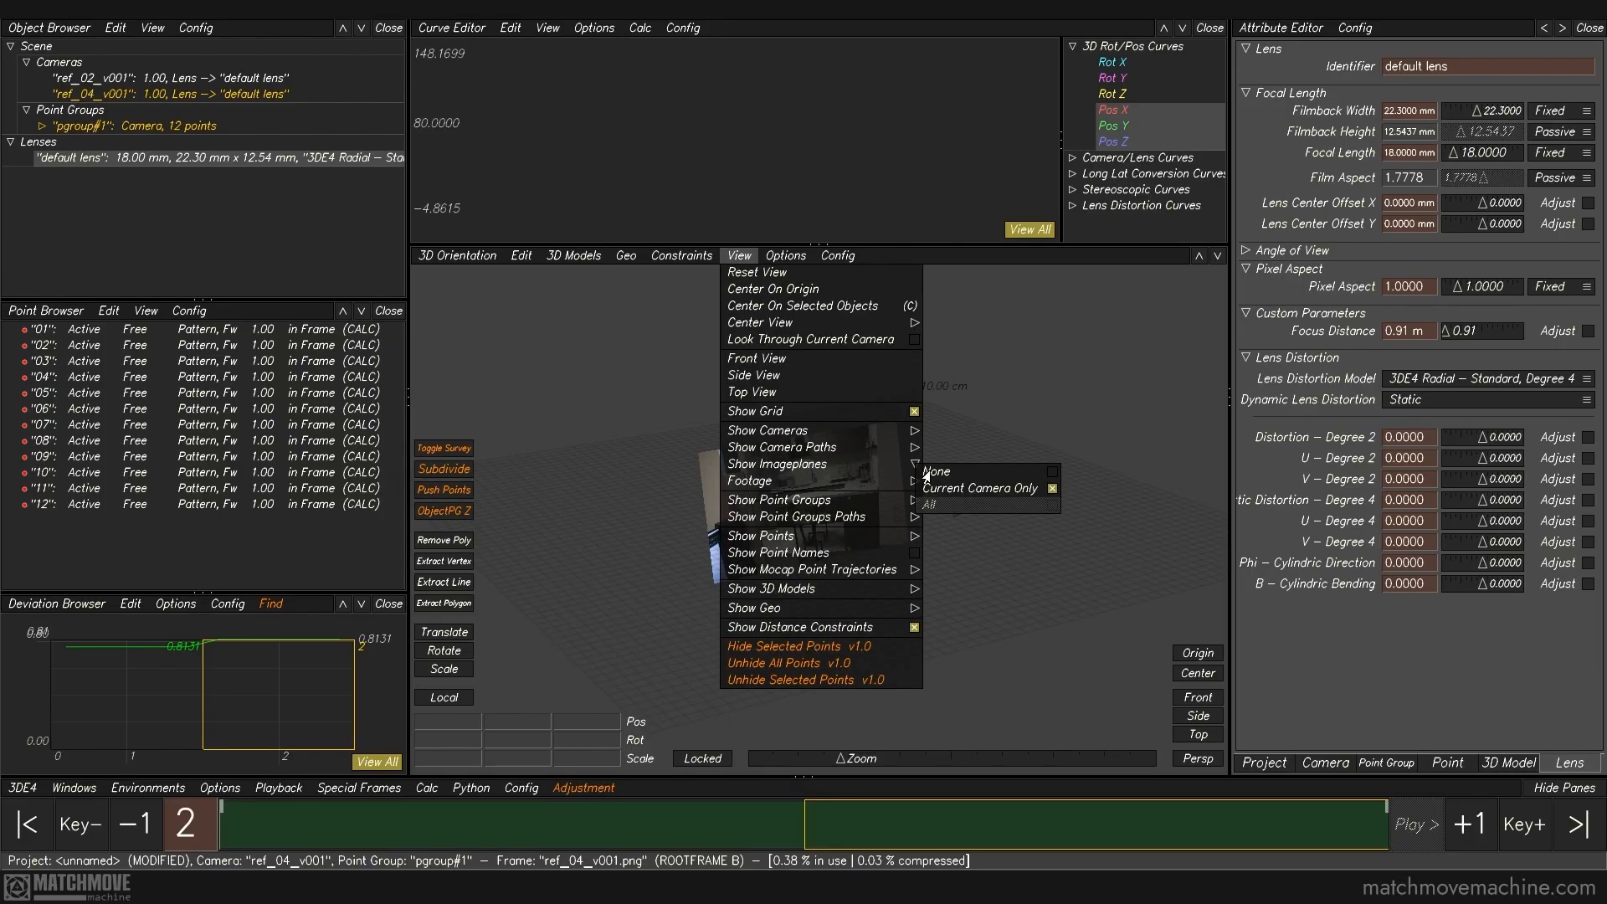
{"action": "left_click", "coordinate": [927, 473]}
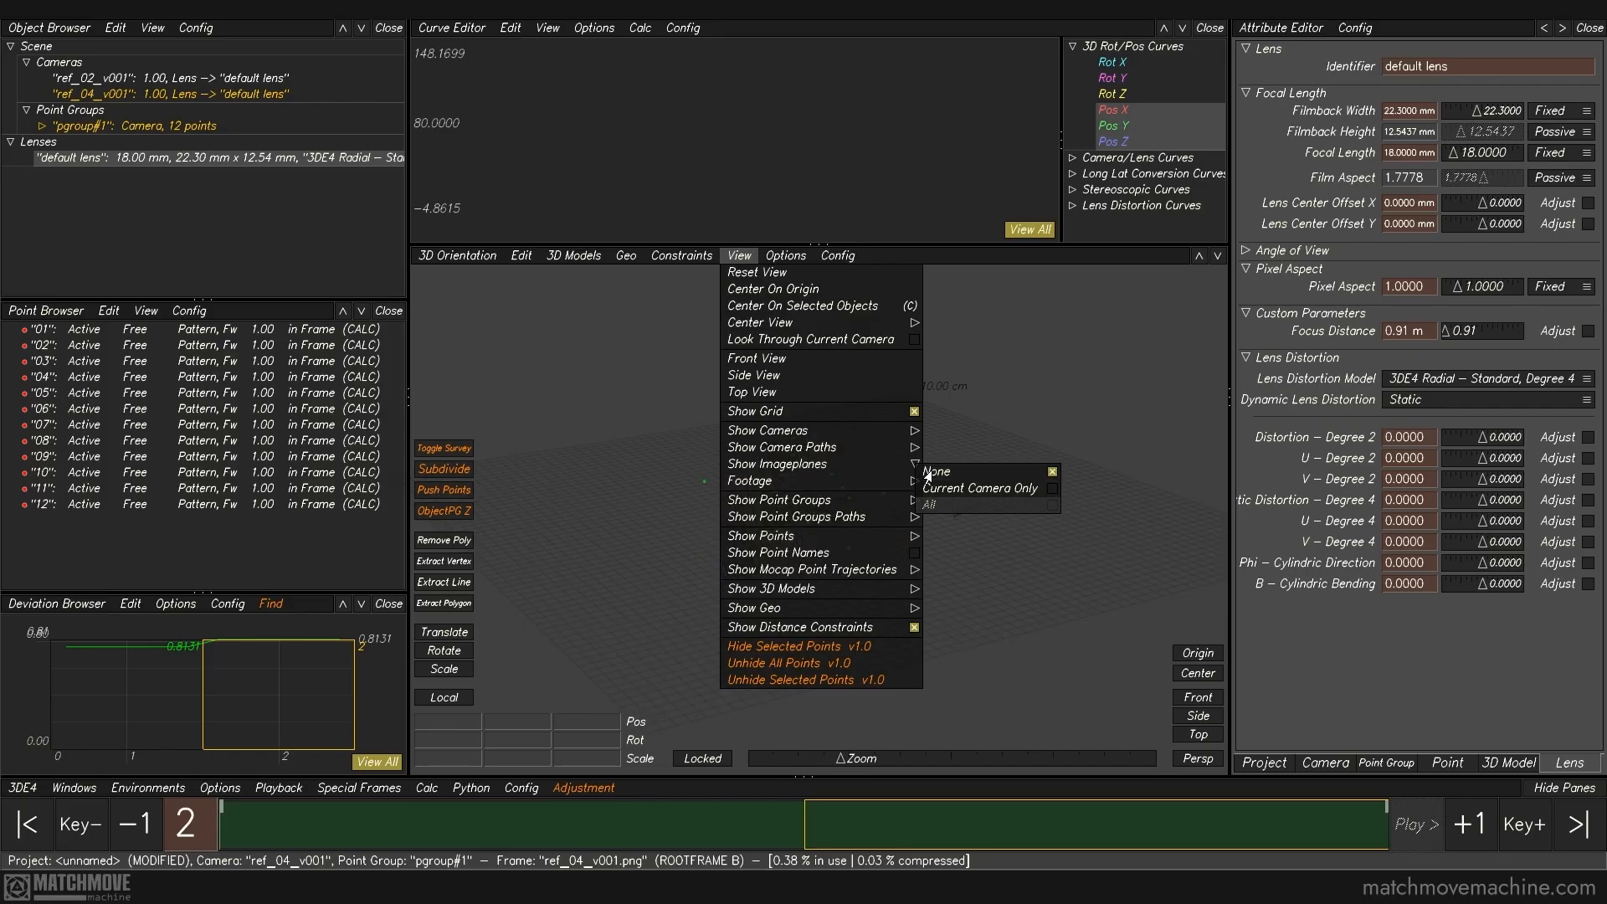
{"action": "left_click", "coordinate": [1026, 440]}
{"action": "left_click_drag", "start_coordinate": [1026, 439], "coordinate": [824, 512], "text": "alt"}
{"action": "right_click_drag", "start_coordinate": [823, 513], "coordinate": [825, 522], "text": "alt"}
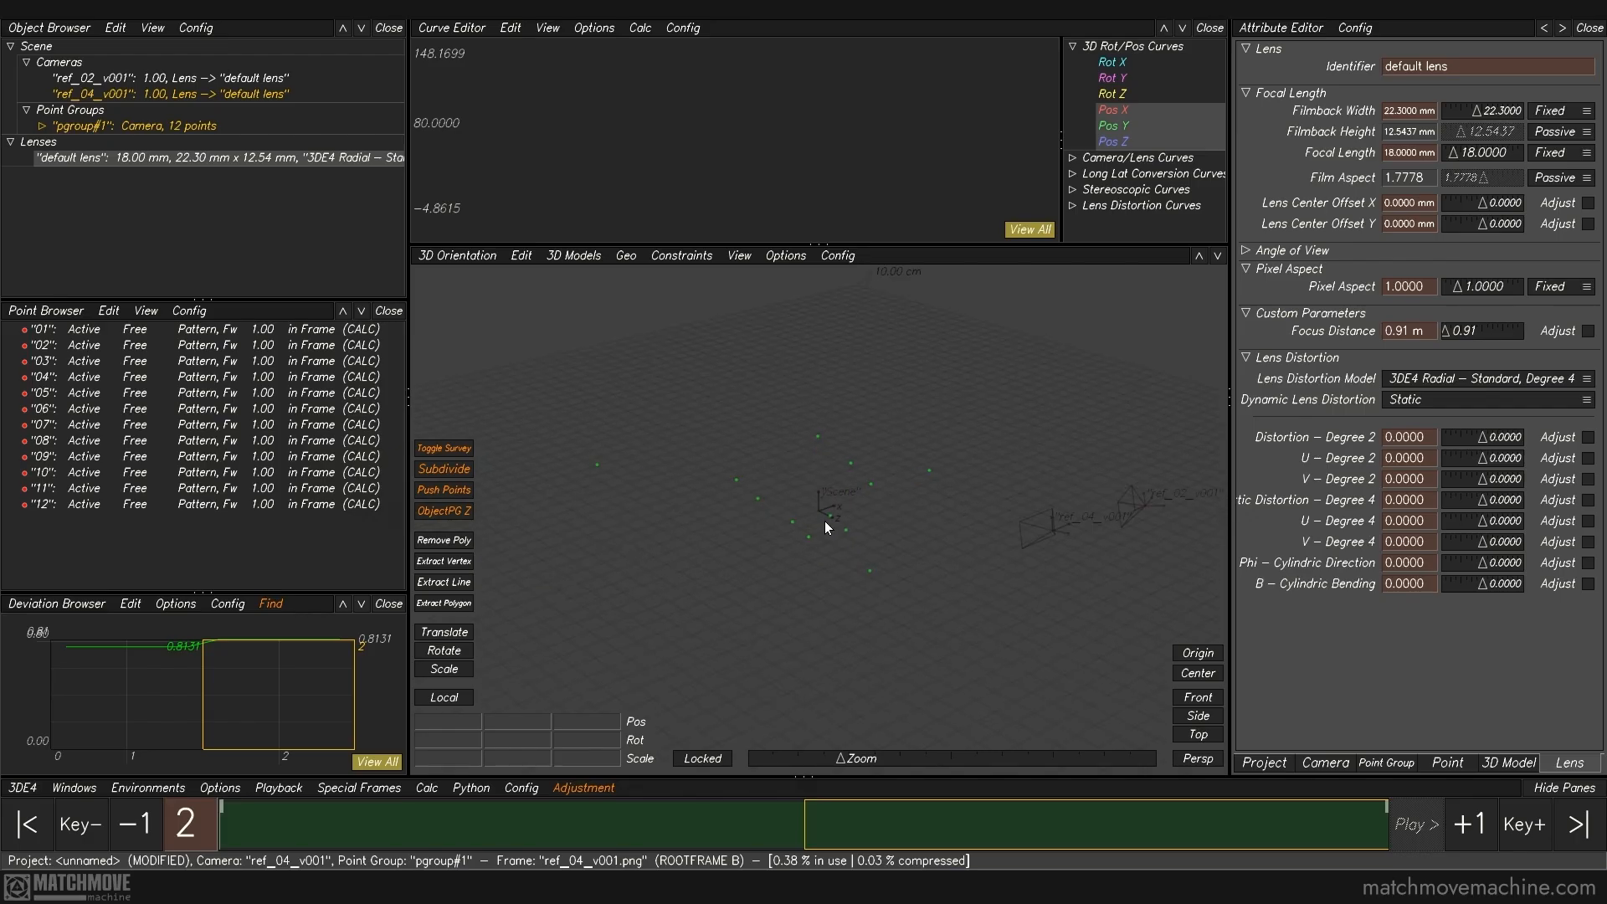
{"action": "left_click_drag", "start_coordinate": [859, 512], "coordinate": [787, 546], "text": "alt"}
{"action": "left_click_drag", "start_coordinate": [767, 531], "coordinate": [763, 482], "text": "alt"}
{"action": "left_click", "coordinate": [624, 256]}
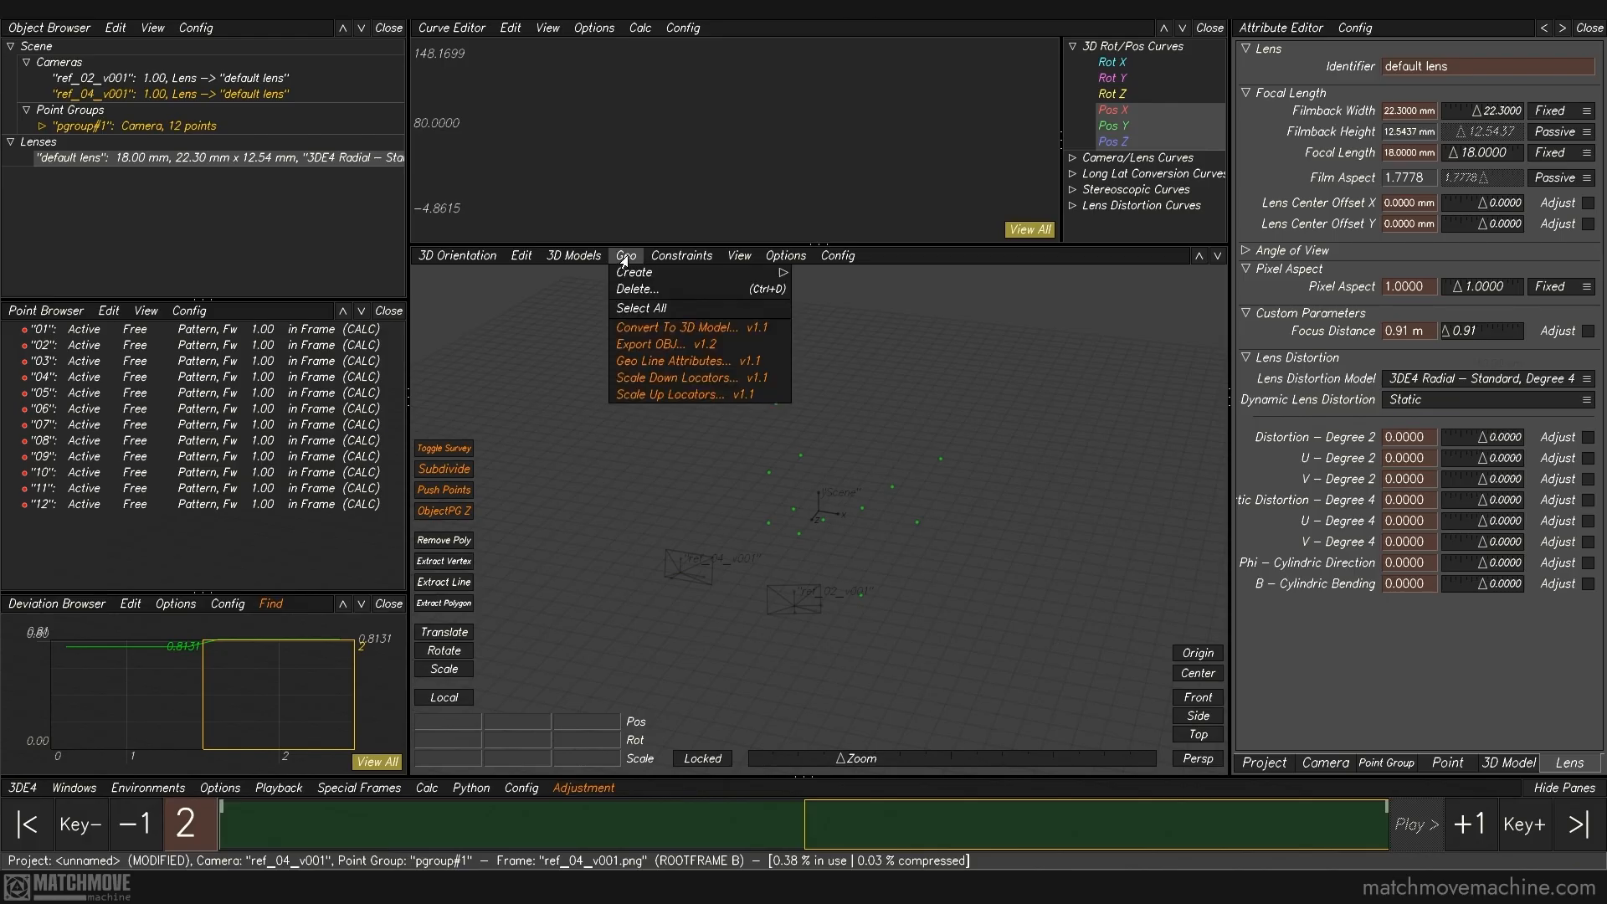
{"action": "left_click", "coordinate": [624, 258]}
{"action": "left_click", "coordinate": [576, 261]}
{"action": "left_click", "coordinate": [578, 265]}
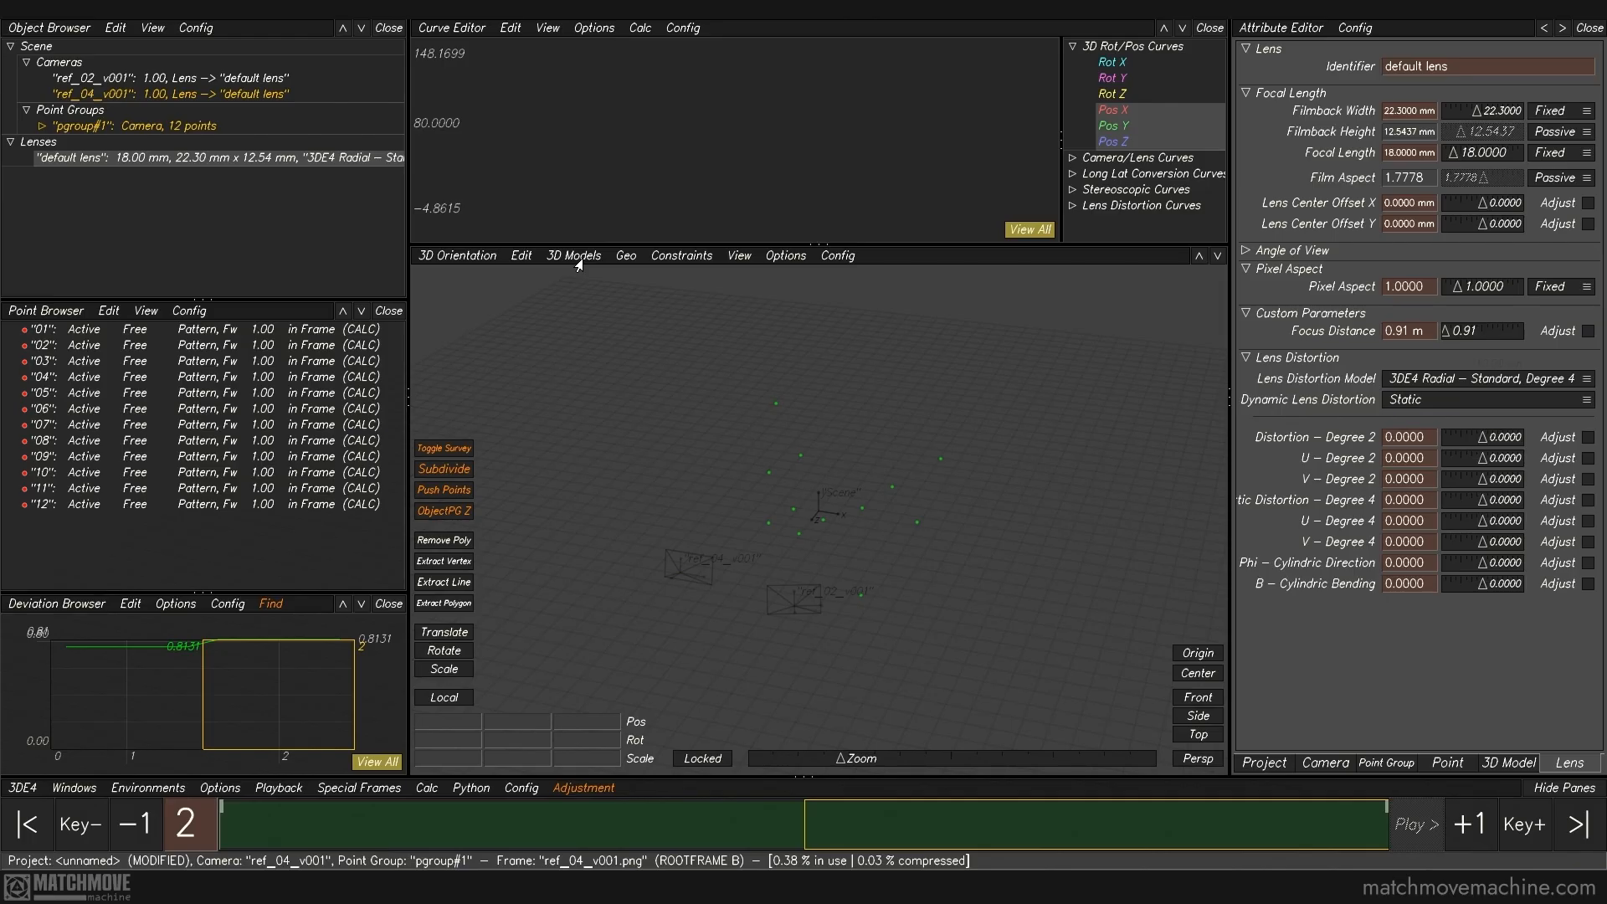
Step: Select points 05 and 06 on the bar's side panel in the lineup view and create a line strip between them
{"action": "left_click", "coordinate": [448, 257]}
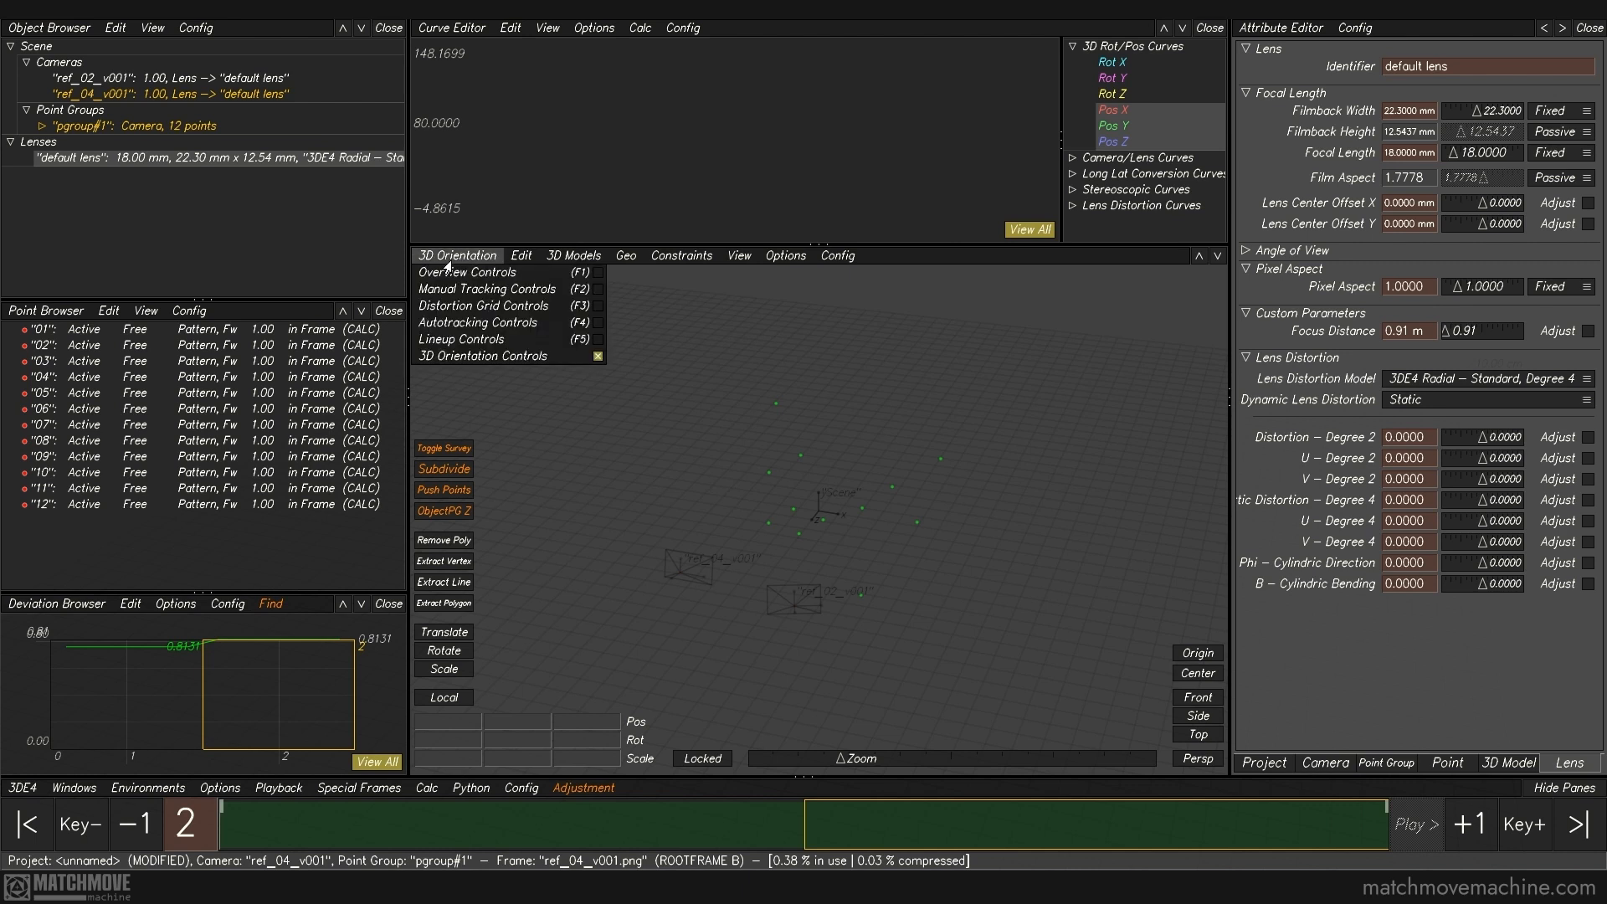
{"action": "left_click", "coordinate": [455, 346]}
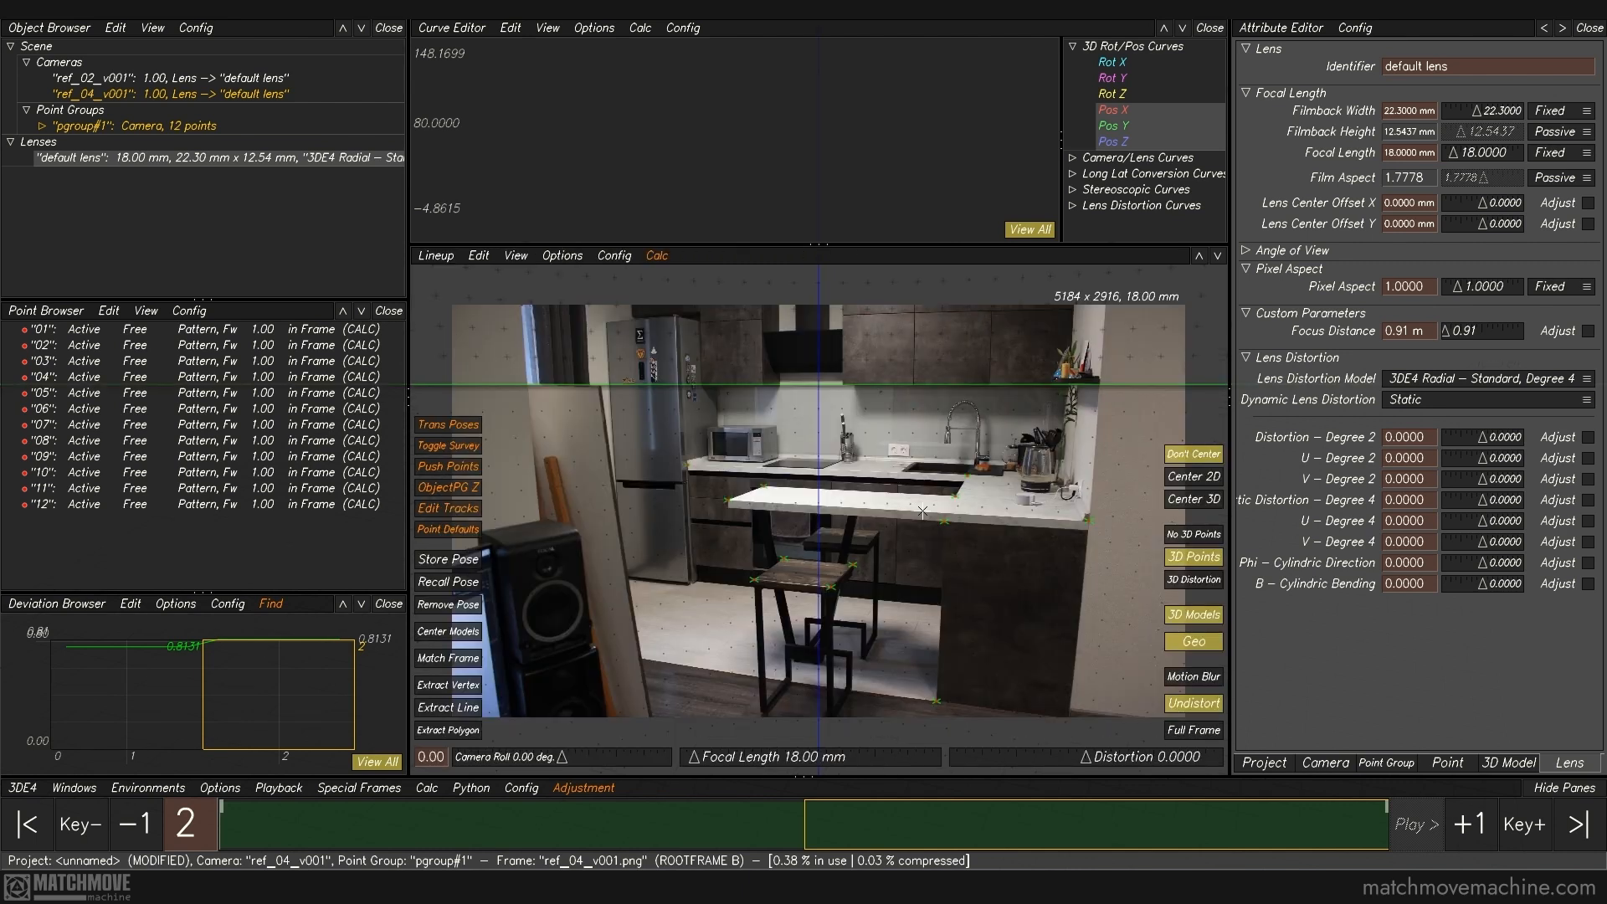
{"action": "left_click_drag", "start_coordinate": [914, 513], "coordinate": [1007, 728]}
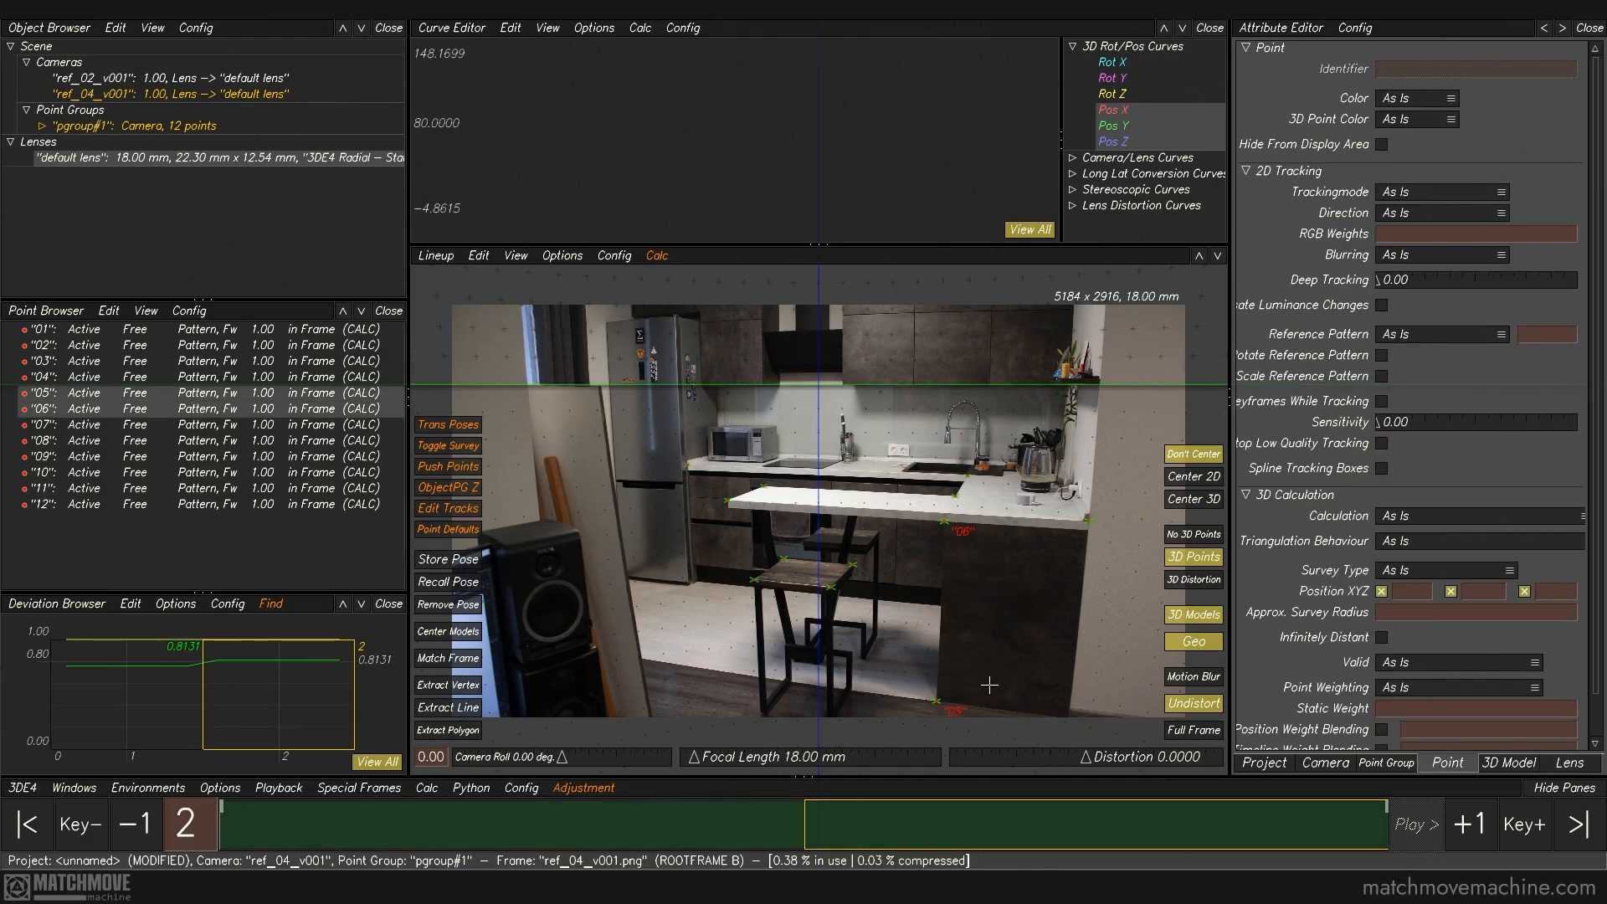
{"action": "key", "text": "F6"}
{"action": "left_click", "coordinate": [625, 256]}
{"action": "mouse_move", "coordinate": [625, 274]}
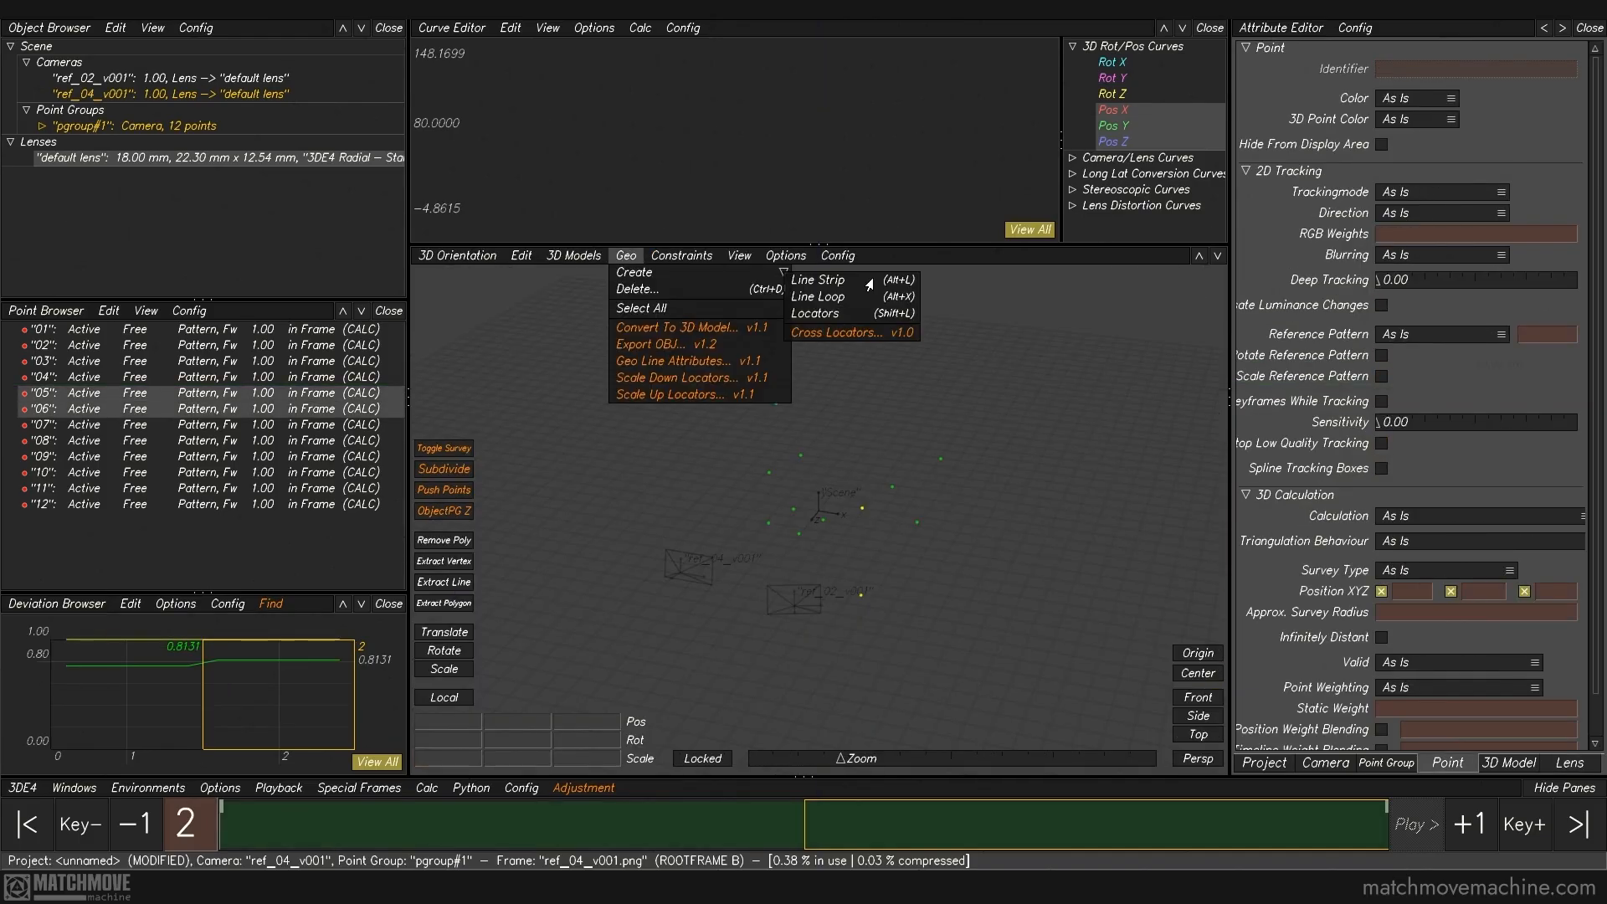
{"action": "left_click", "coordinate": [868, 285]}
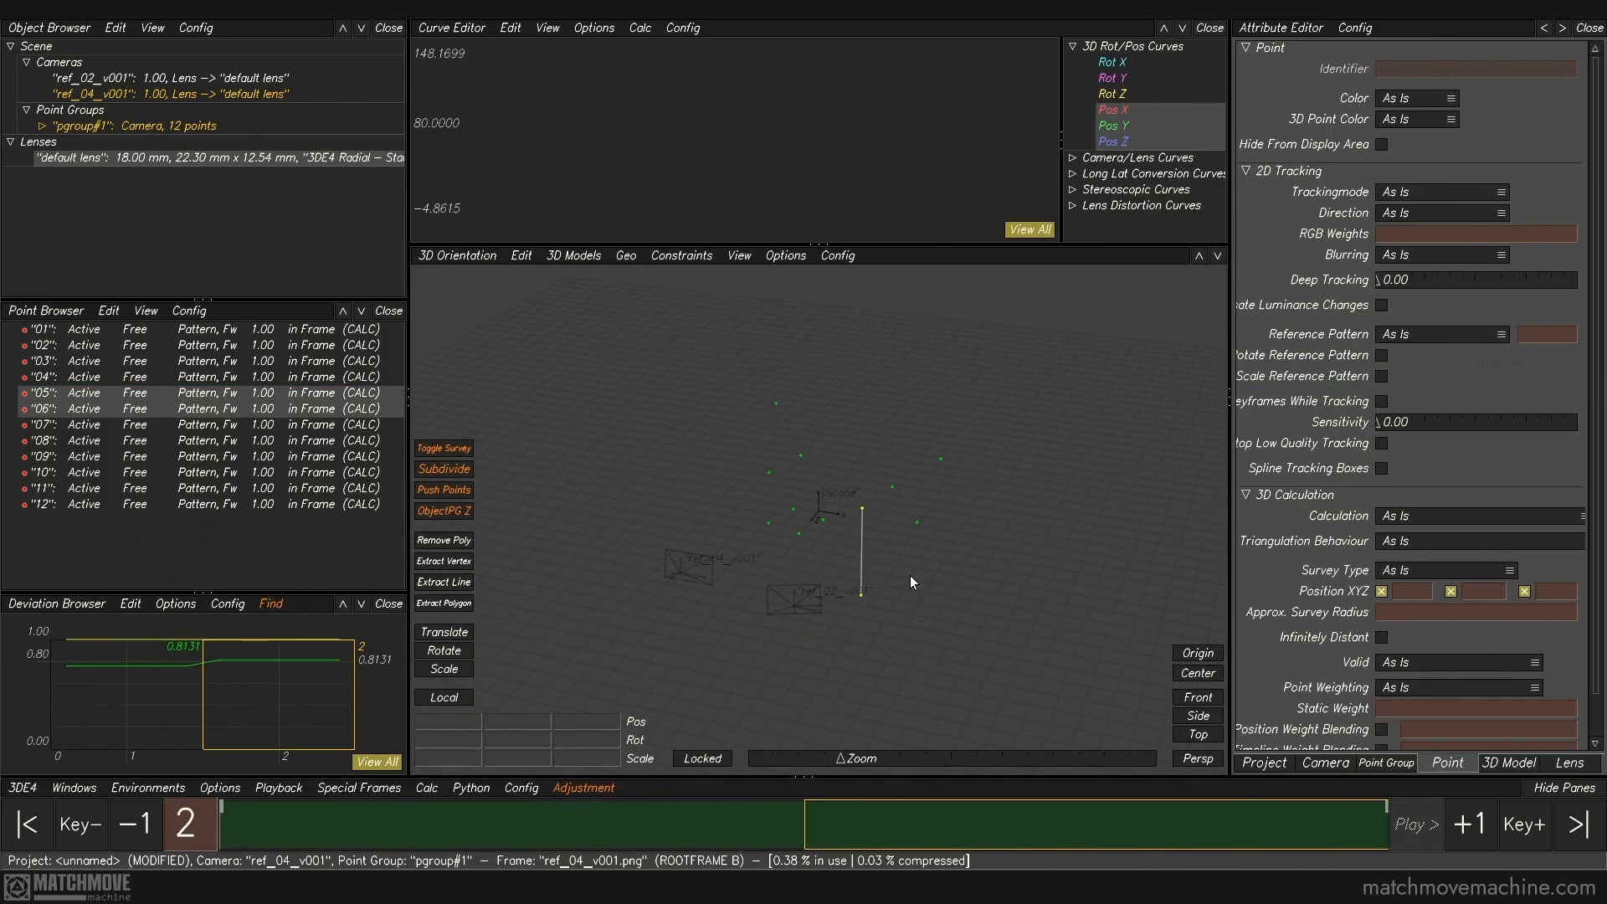
{"action": "middle_click_drag", "start_coordinate": [934, 509], "coordinate": [870, 545]}
Step: Select points 07 and 08 along the countertop's front edge in the lineup view and create a line strip between them
{"action": "key", "text": "F2"}
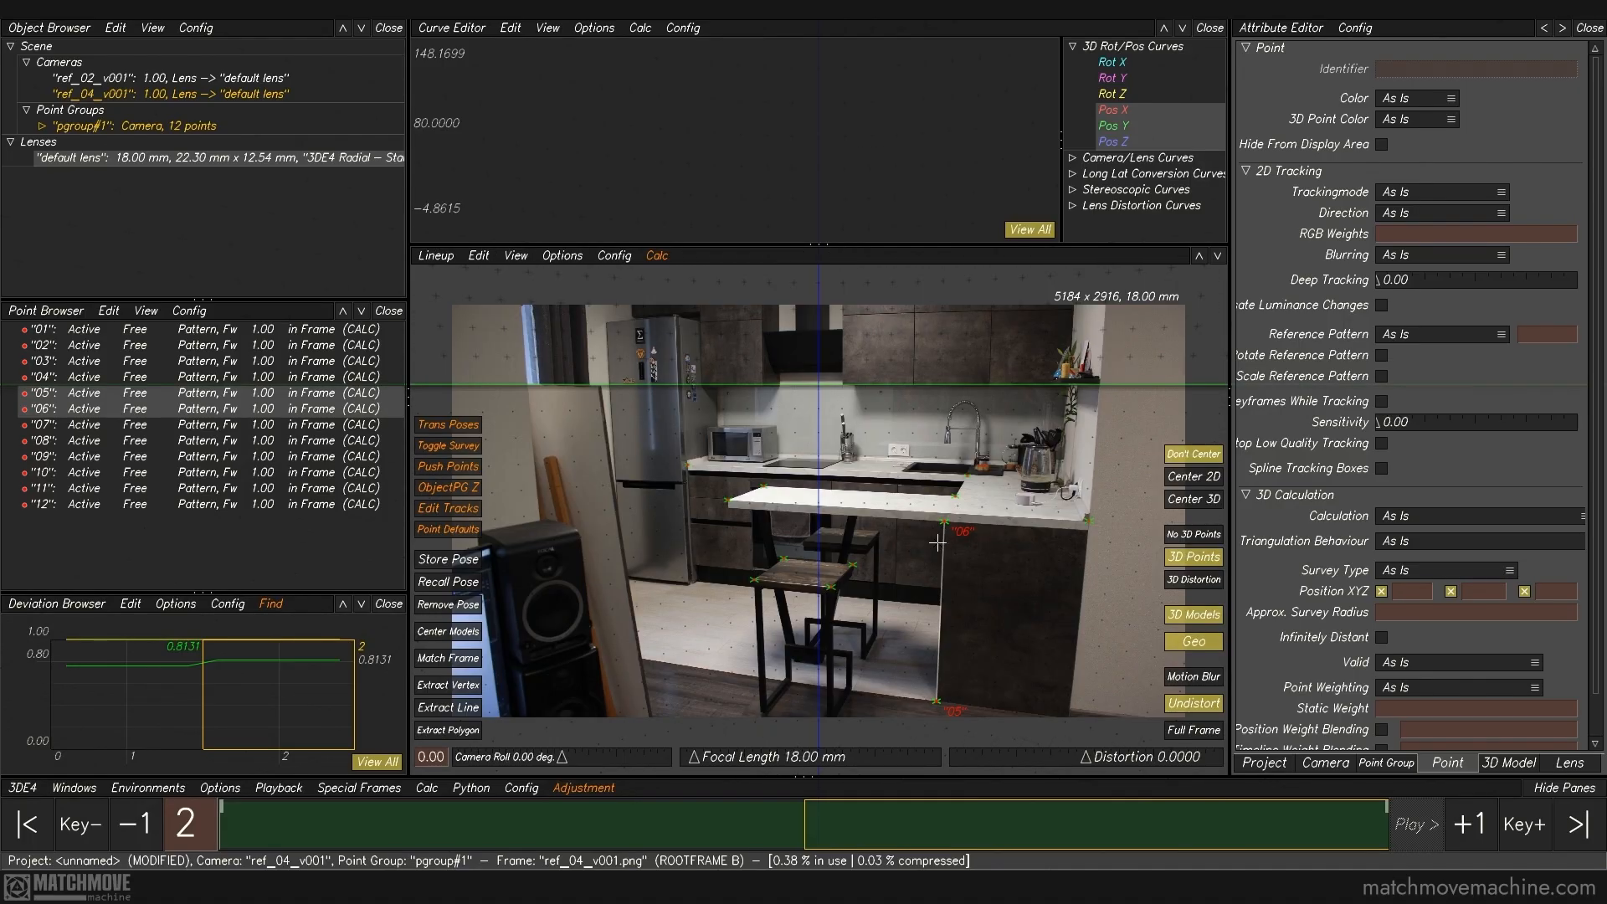
{"action": "left_click_drag", "start_coordinate": [1047, 493], "coordinate": [1116, 555]}
{"action": "left_click_drag", "start_coordinate": [704, 488], "coordinate": [736, 518], "text": "ctrl"}
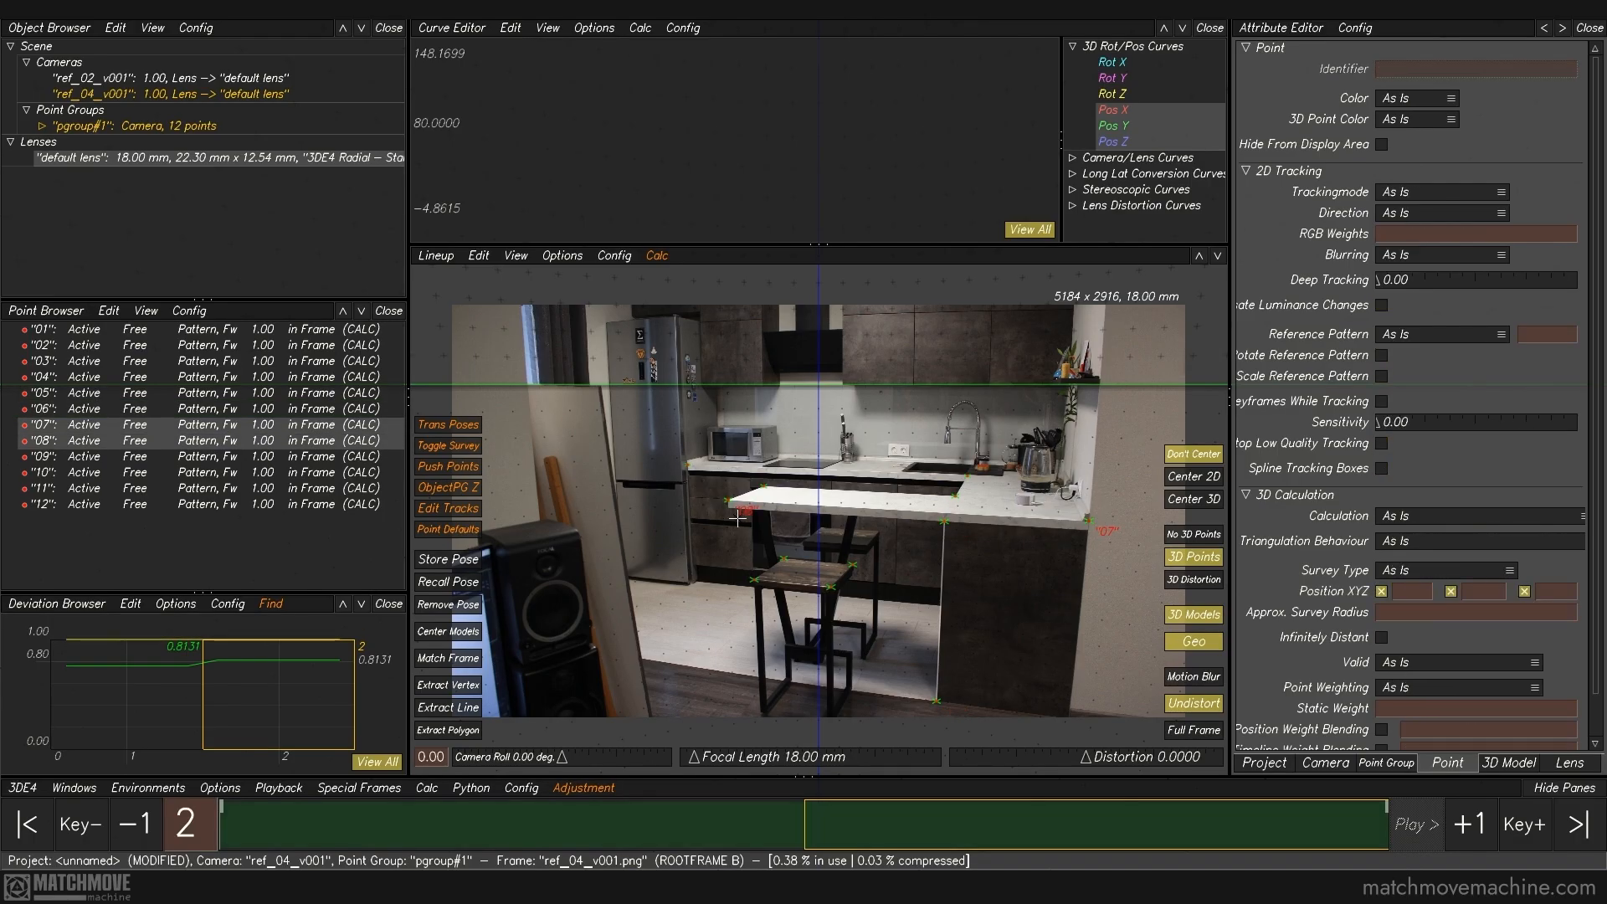
{"action": "key", "text": "F3"}
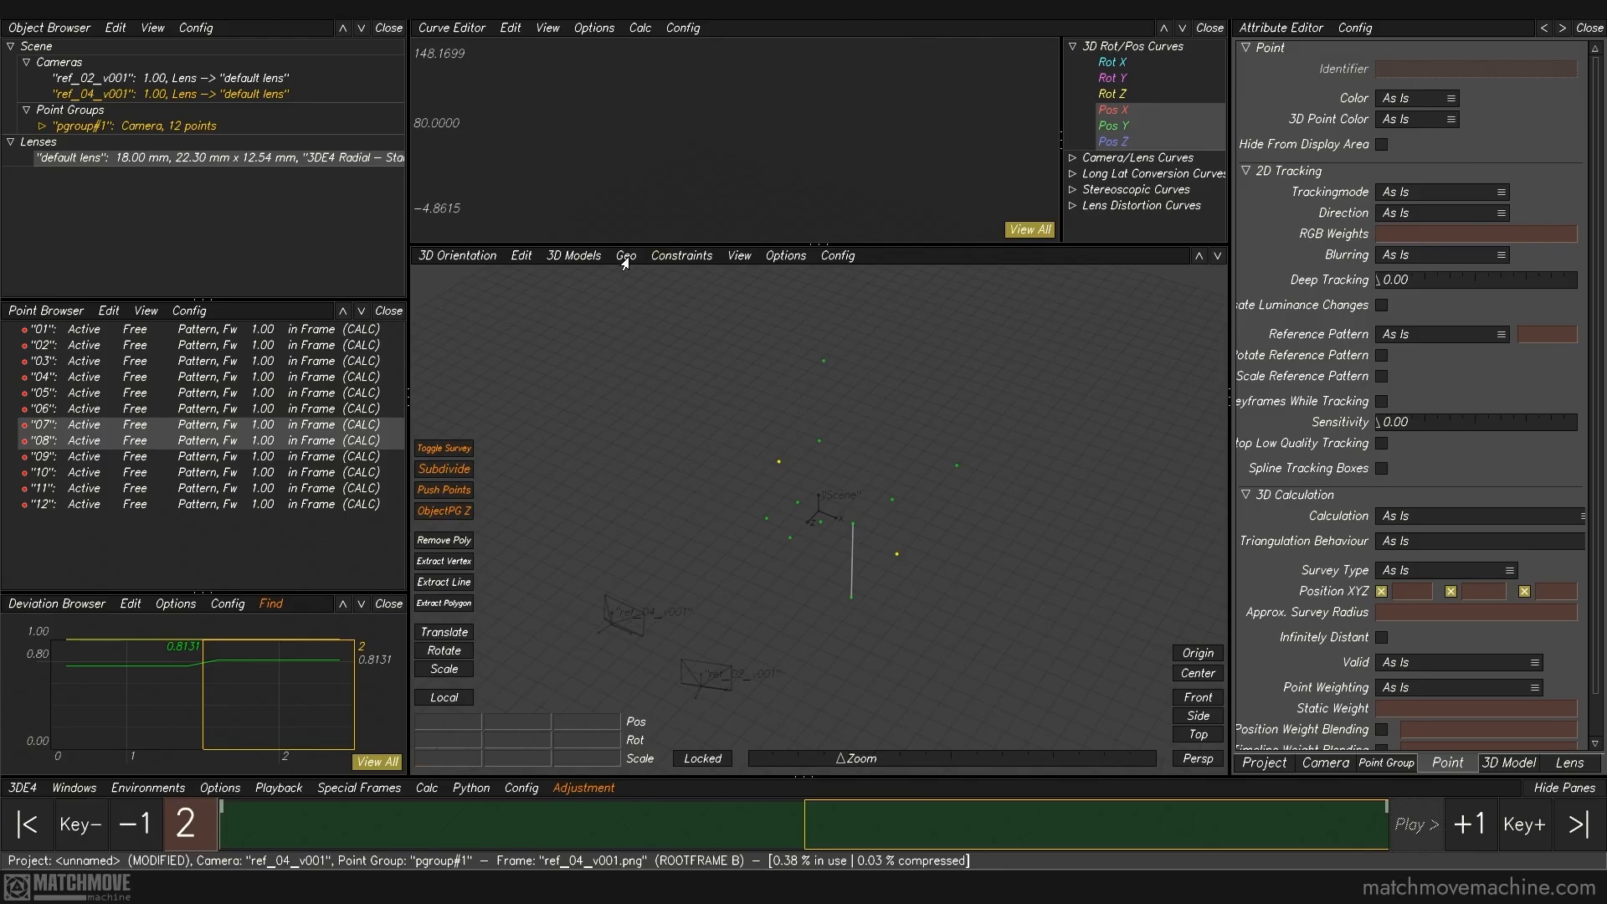
{"action": "left_click", "coordinate": [625, 255]}
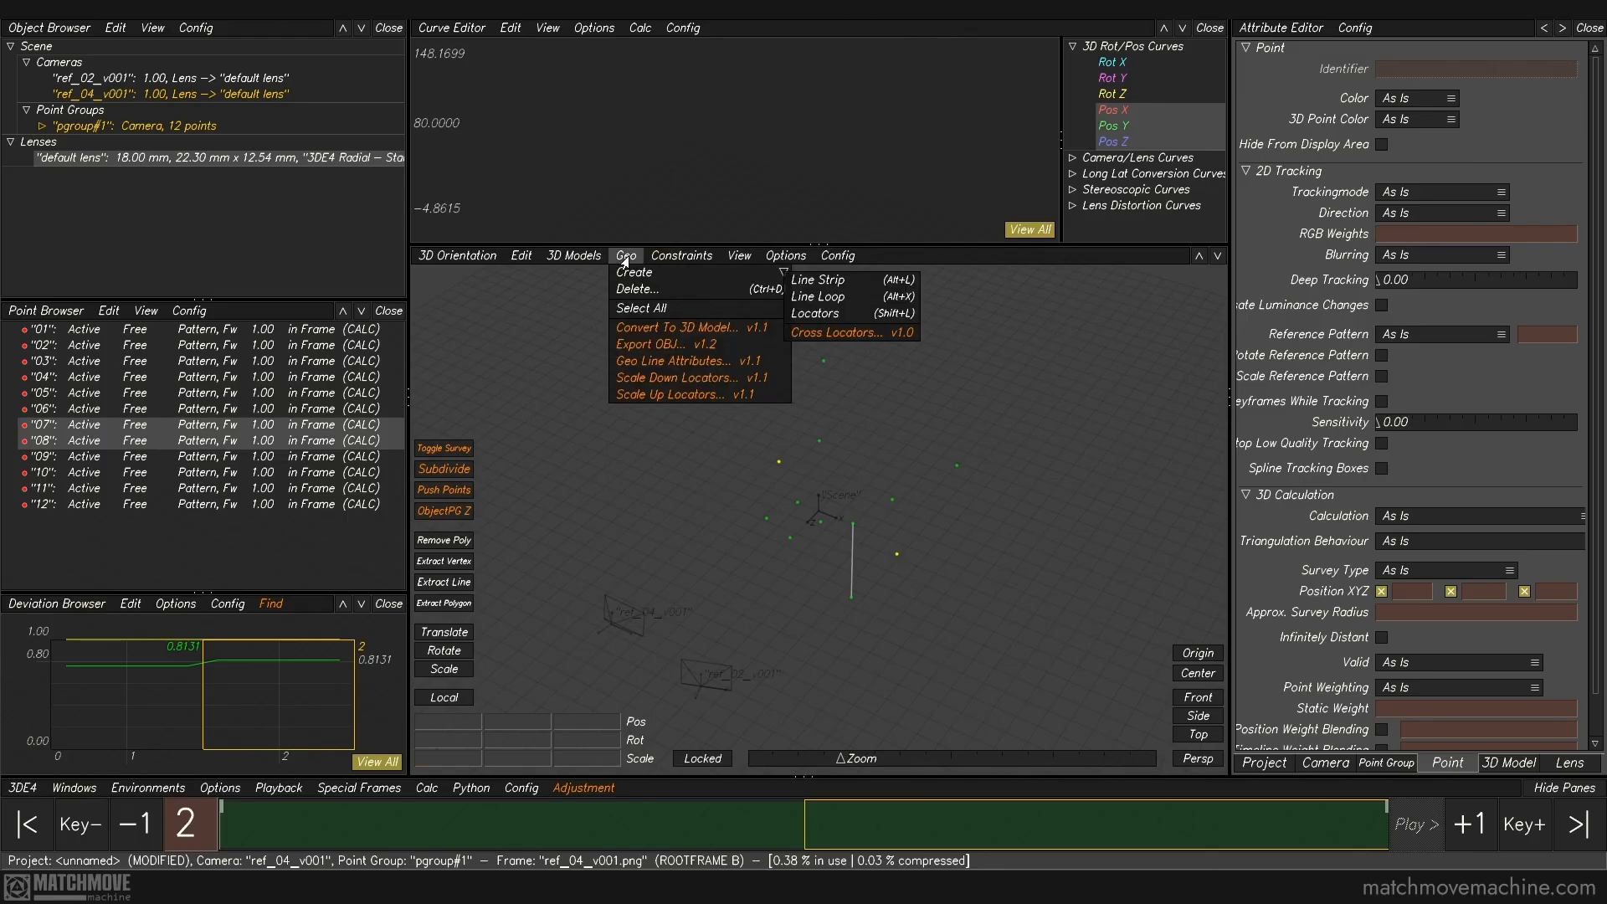
{"action": "left_click", "coordinate": [870, 284]}
Step: Connect points 08 and 09, 09 and 10, 10 and 11, and 11 and 12 with separate line strips in the 3D view
{"action": "left_click_drag", "start_coordinate": [901, 455], "coordinate": [939, 478], "text": "alt"}
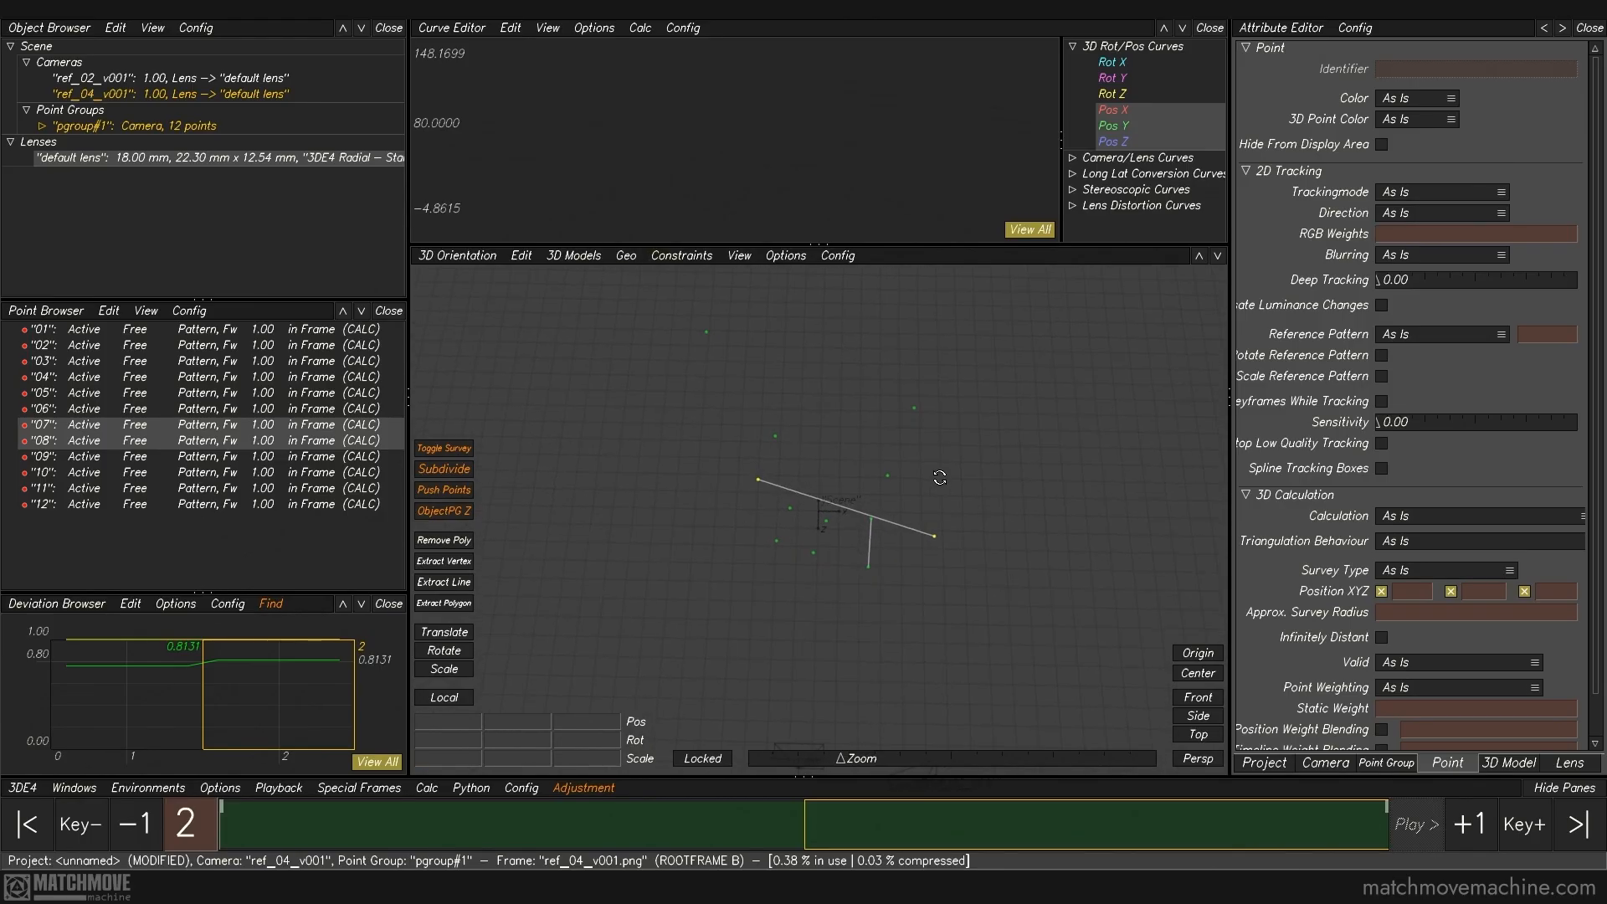
{"action": "left_click_drag", "start_coordinate": [720, 410], "coordinate": [785, 487]}
{"action": "key", "text": "l"}
{"action": "left_click_drag", "start_coordinate": [750, 420], "coordinate": [906, 487]}
{"action": "key", "text": "l"}
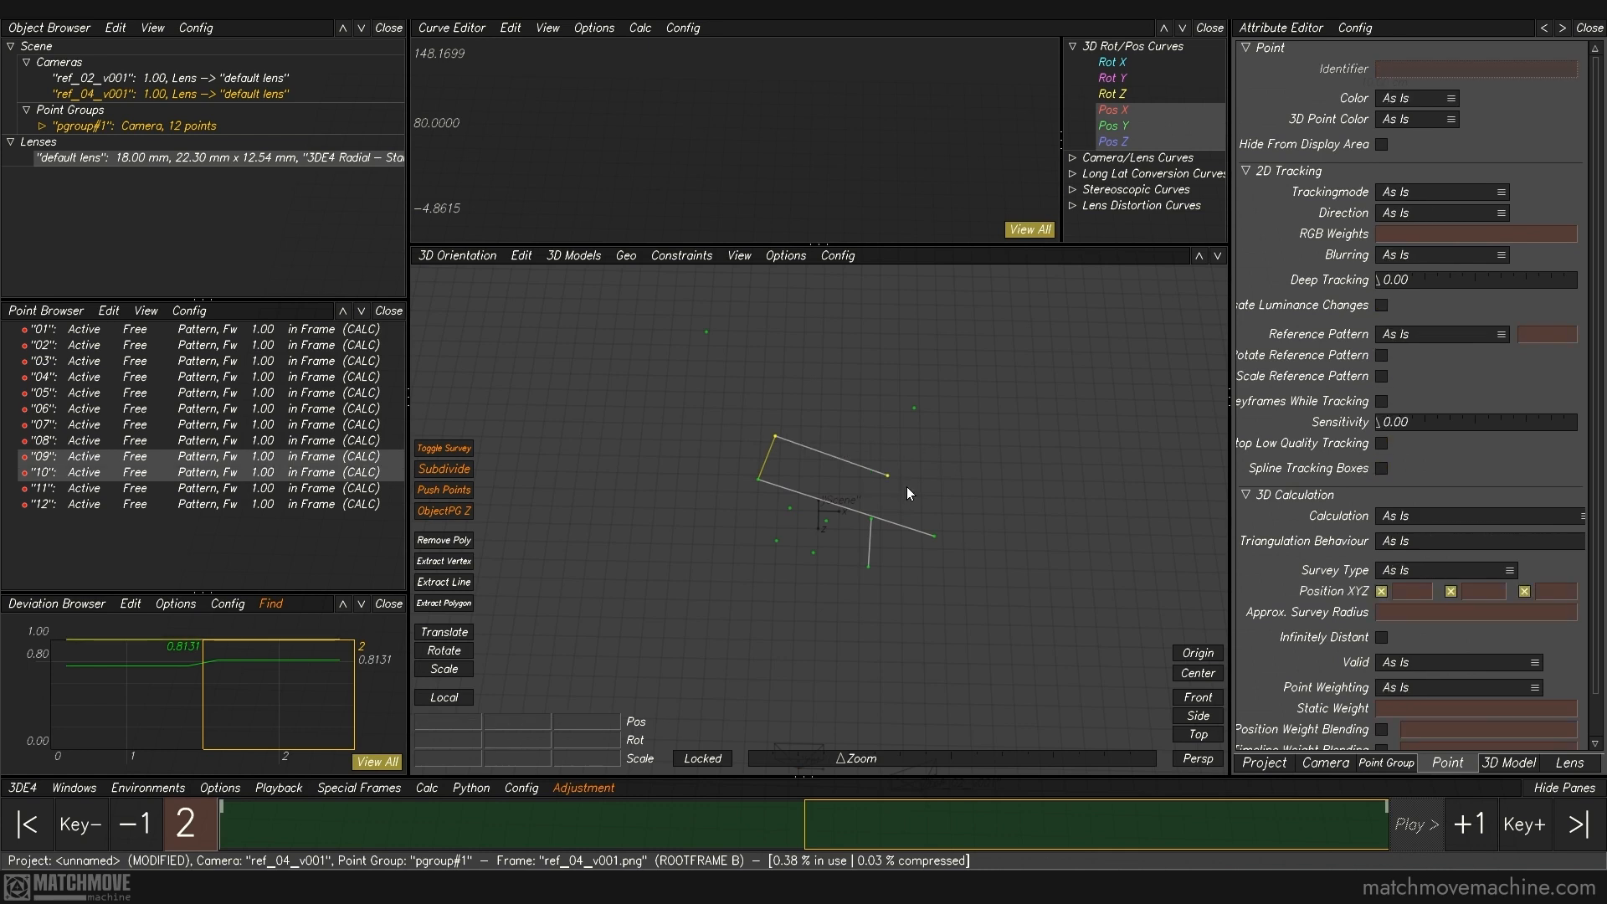
{"action": "left_click_drag", "start_coordinate": [945, 387], "coordinate": [881, 482]}
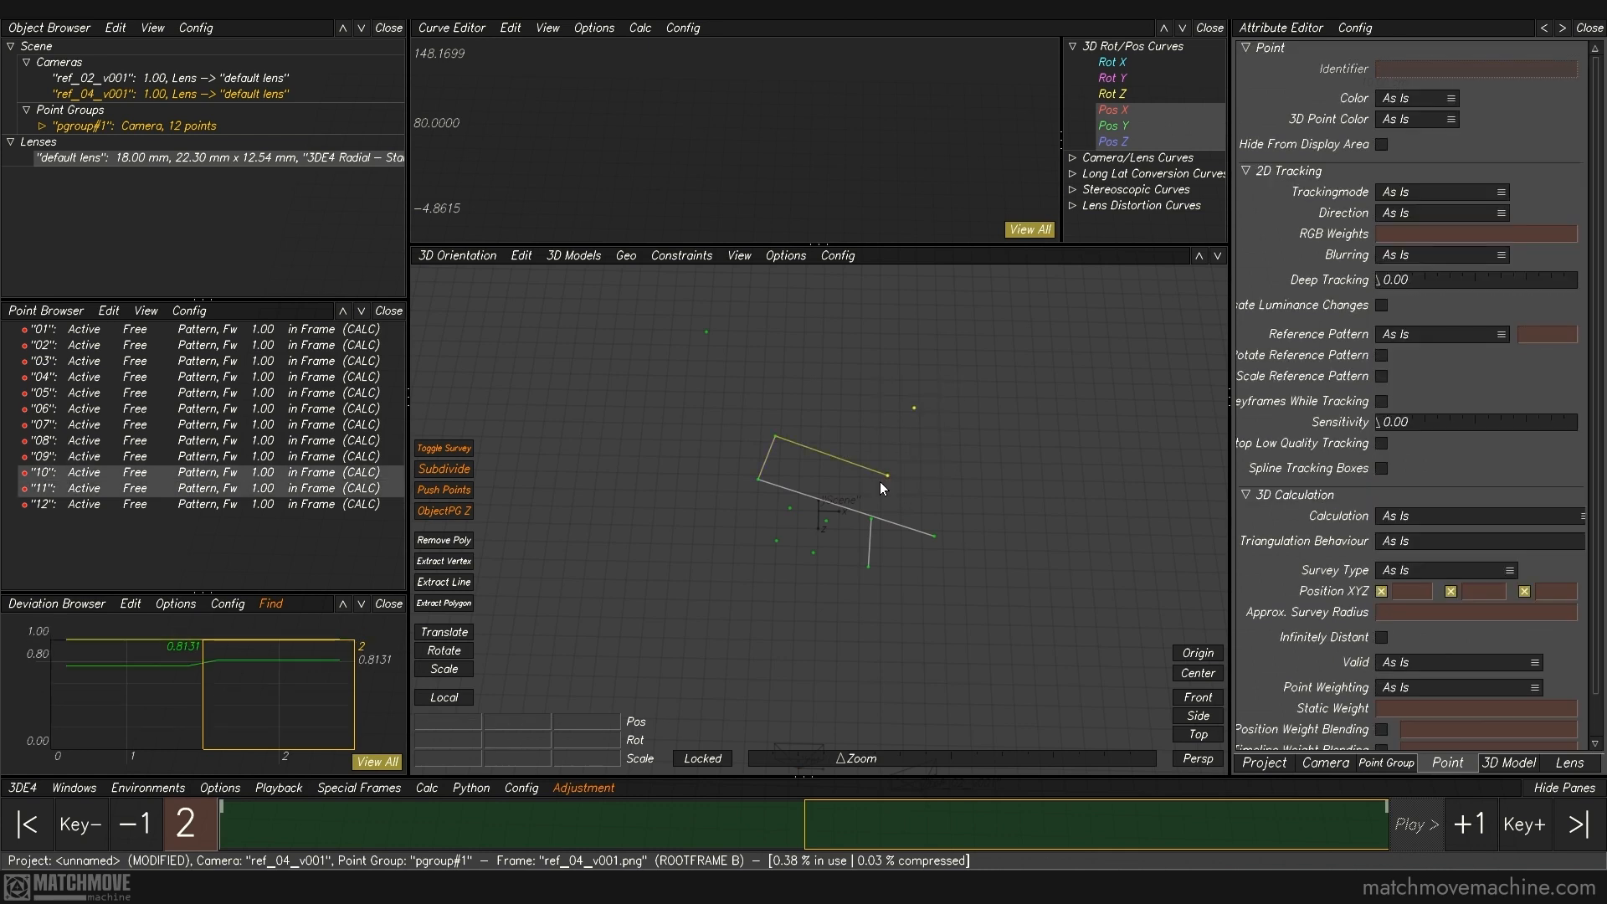
{"action": "left_click_drag", "start_coordinate": [833, 355], "coordinate": [1033, 542]}
{"action": "key", "text": "l"}
{"action": "left_click_drag", "start_coordinate": [910, 349], "coordinate": [831, 428]}
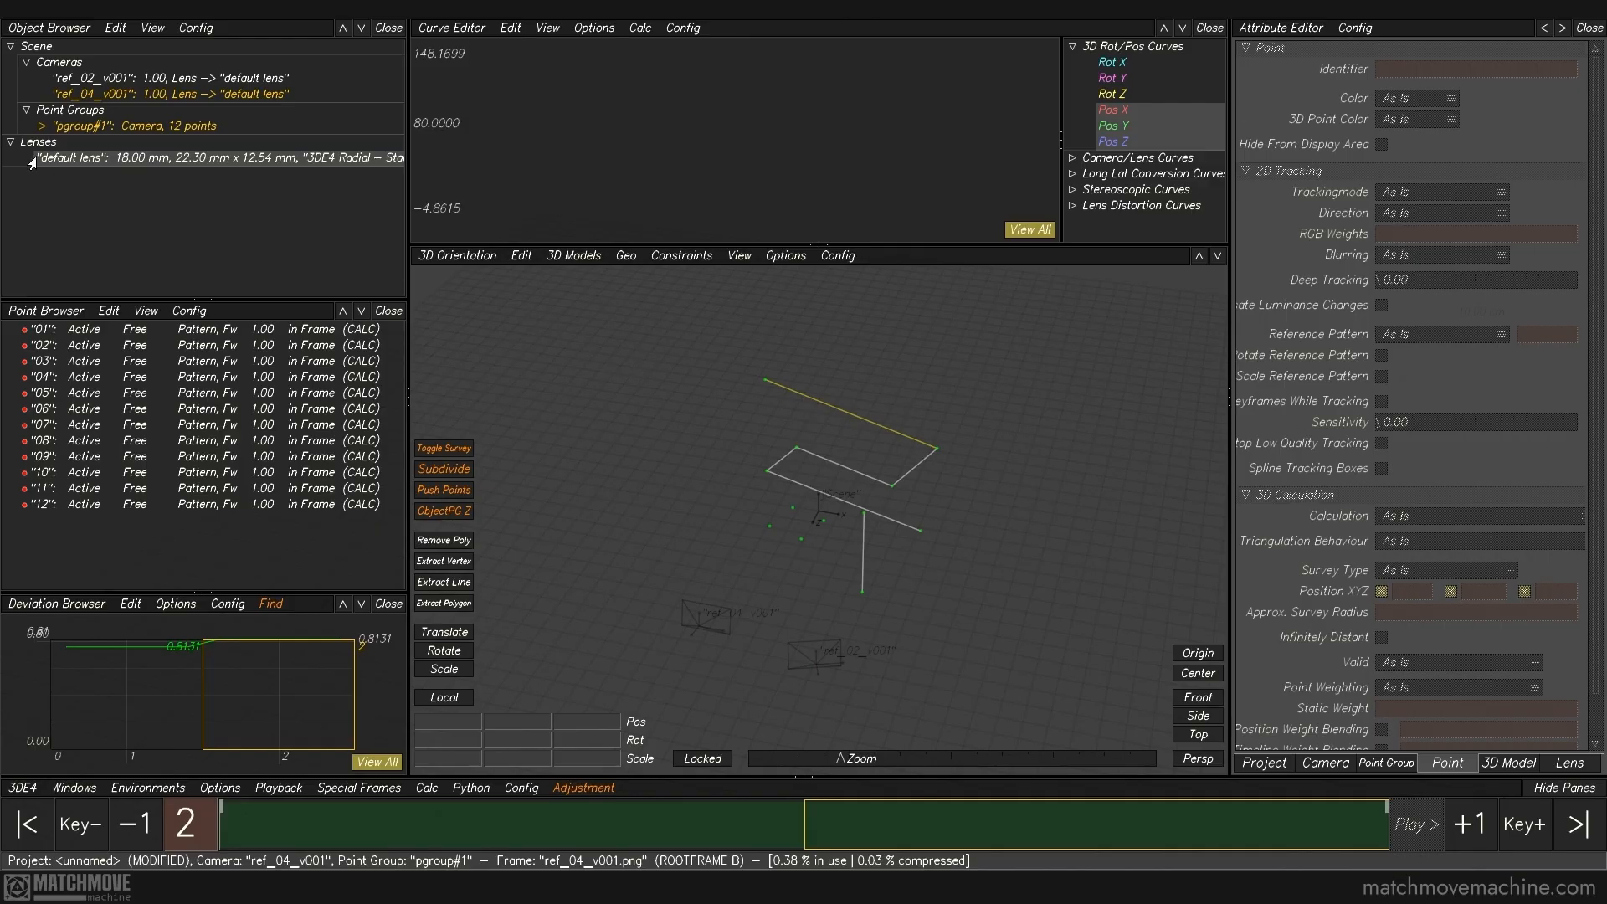
Step: Expand the geo objects of pgroup#1 and select individual lines to identify them in the 3D view
{"action": "left_click", "coordinate": [40, 127]}
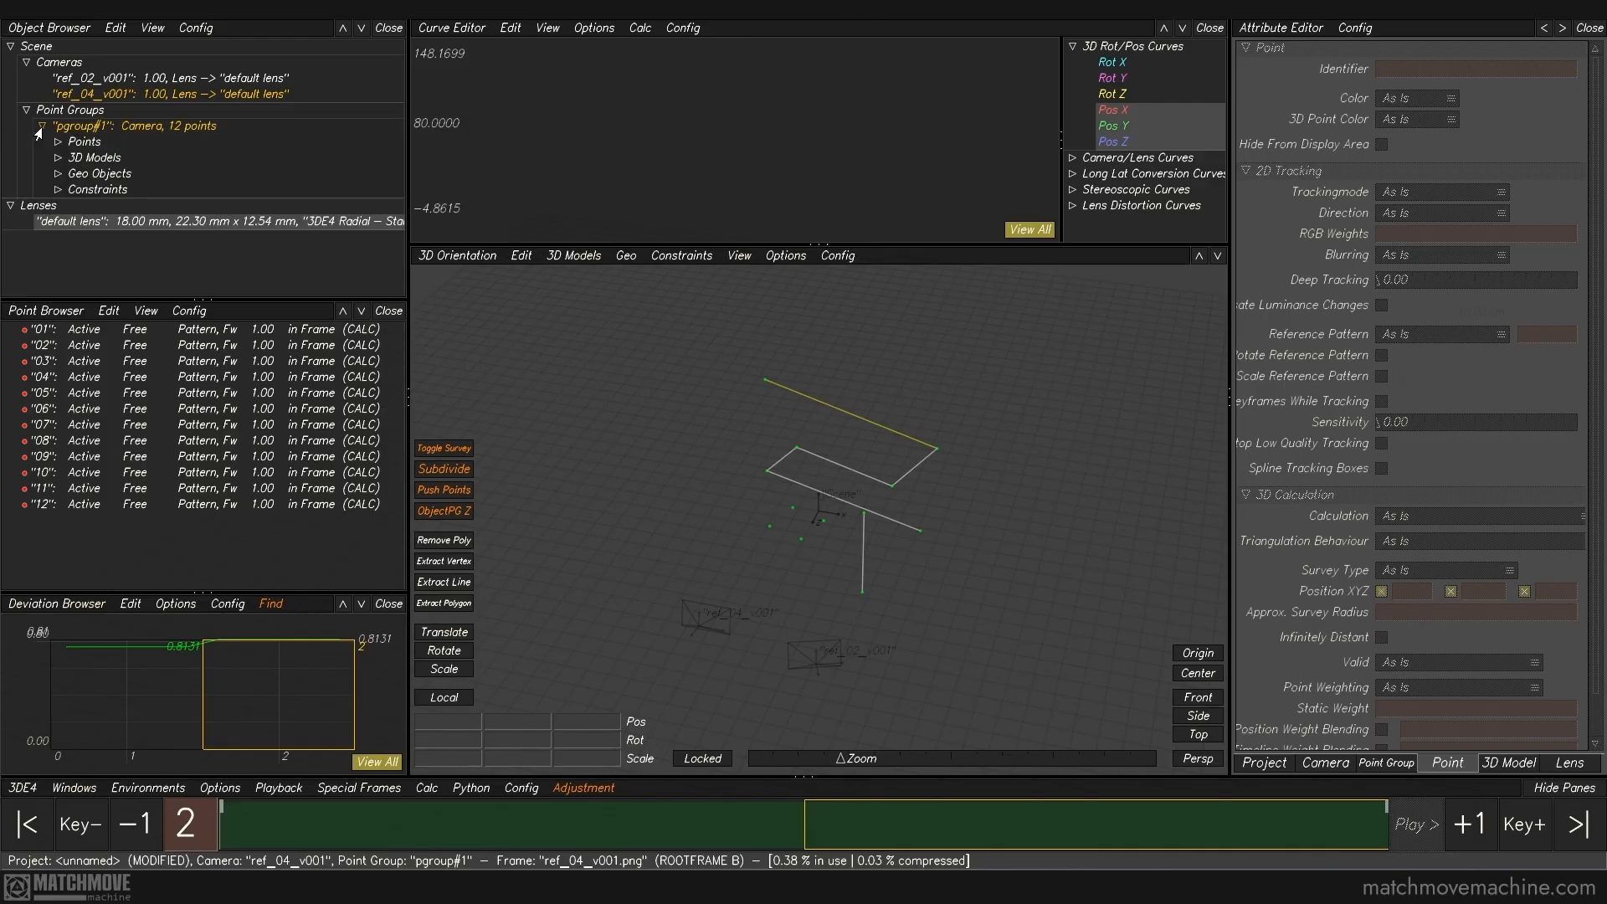
{"action": "left_click", "coordinate": [58, 174]}
{"action": "left_click", "coordinate": [154, 190]}
{"action": "left_click", "coordinate": [146, 206]}
{"action": "left_click", "coordinate": [141, 221]}
{"action": "left_click", "coordinate": [57, 176]}
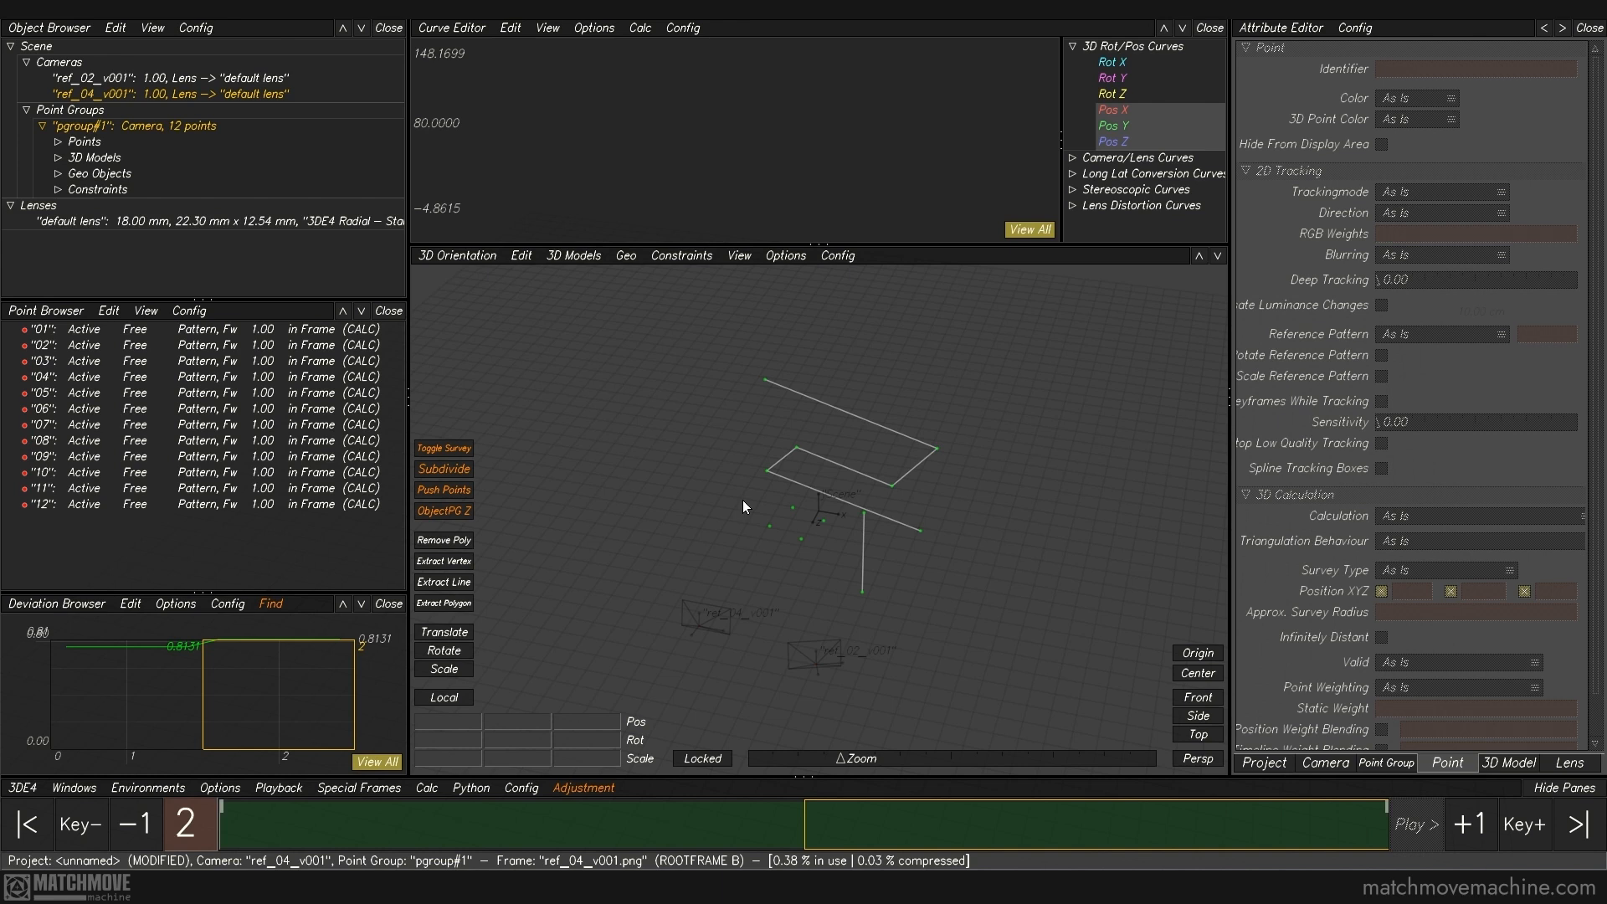
Step: Select points 01 to 04 of the stool seat and create a Legacy mesh from them
{"action": "left_click_drag", "start_coordinate": [744, 501], "coordinate": [823, 562]}
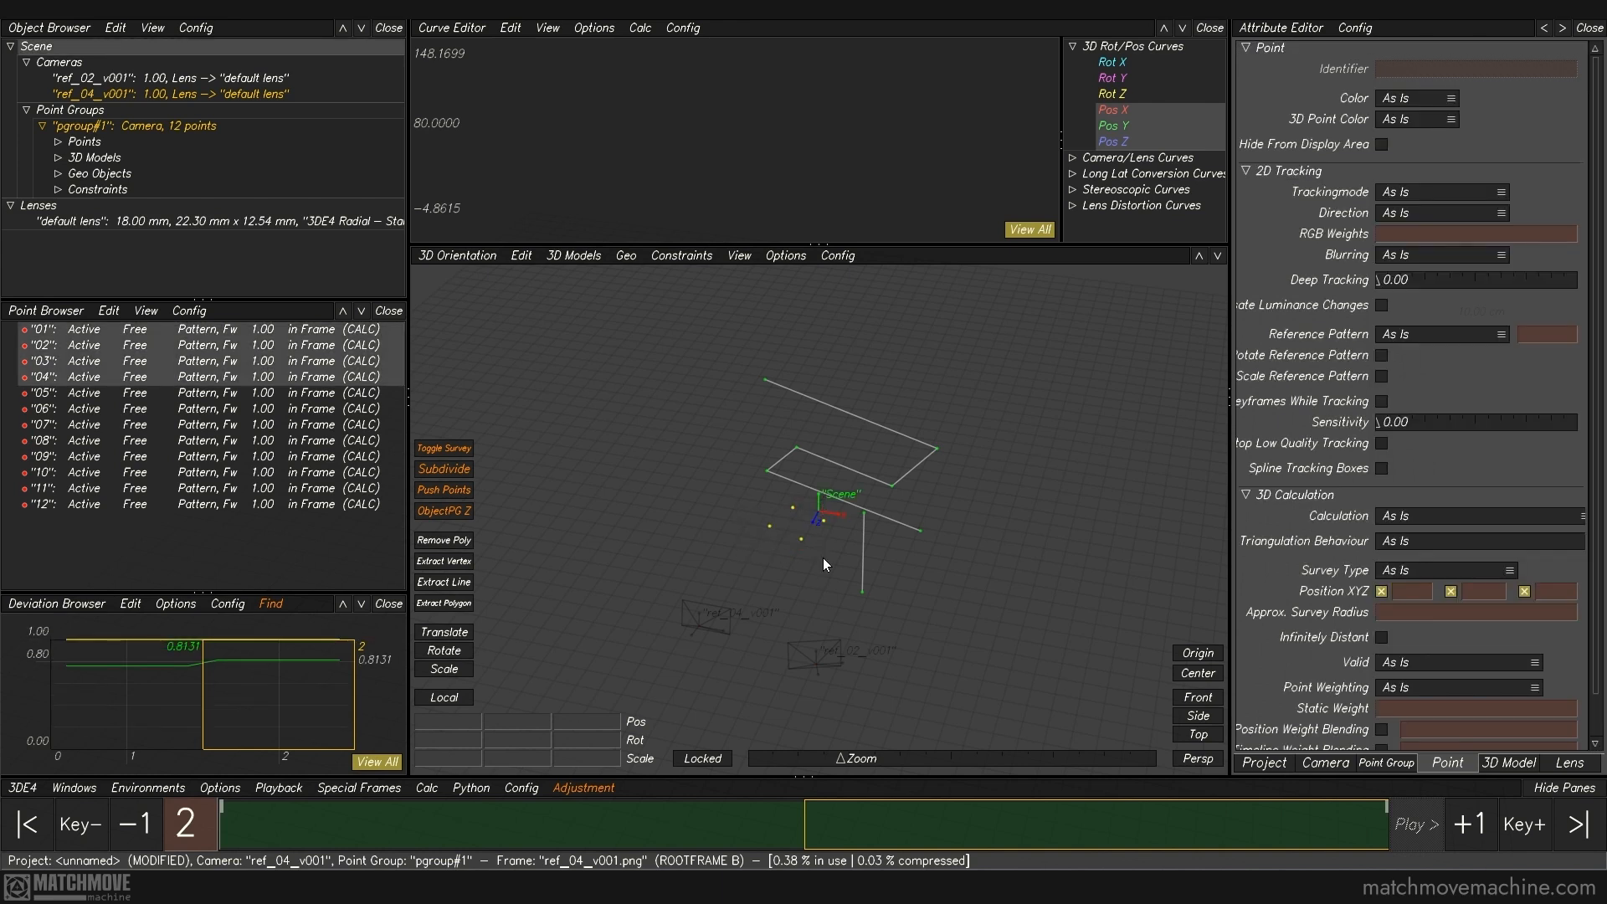
{"action": "left_click", "coordinate": [574, 255]}
{"action": "mouse_move", "coordinate": [565, 276]}
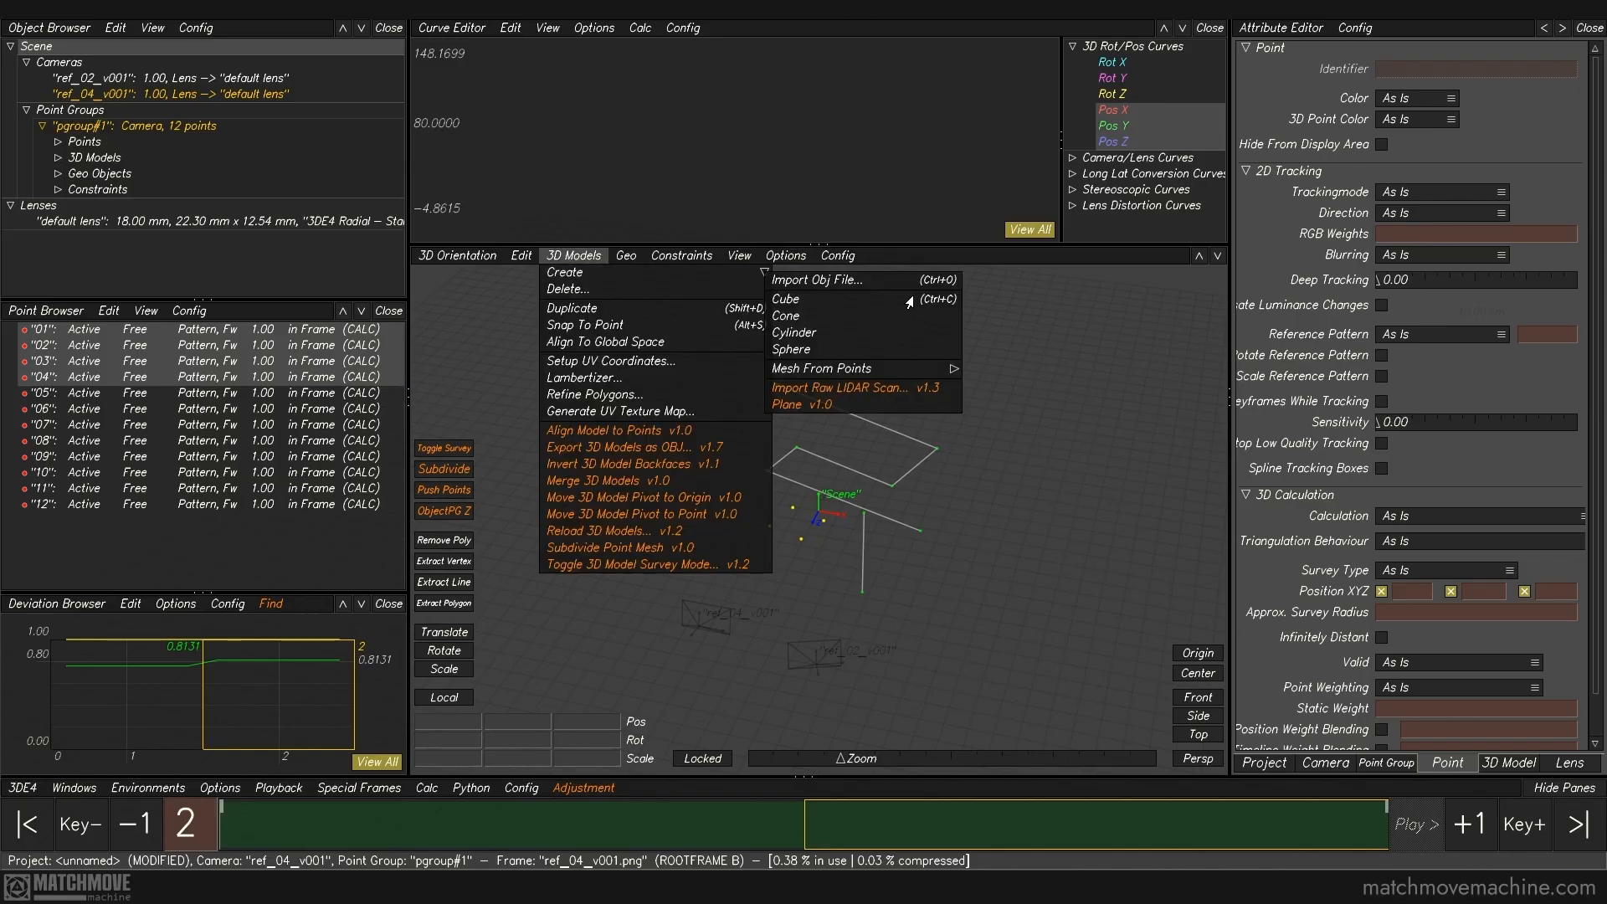
{"action": "left_click", "coordinate": [854, 377]}
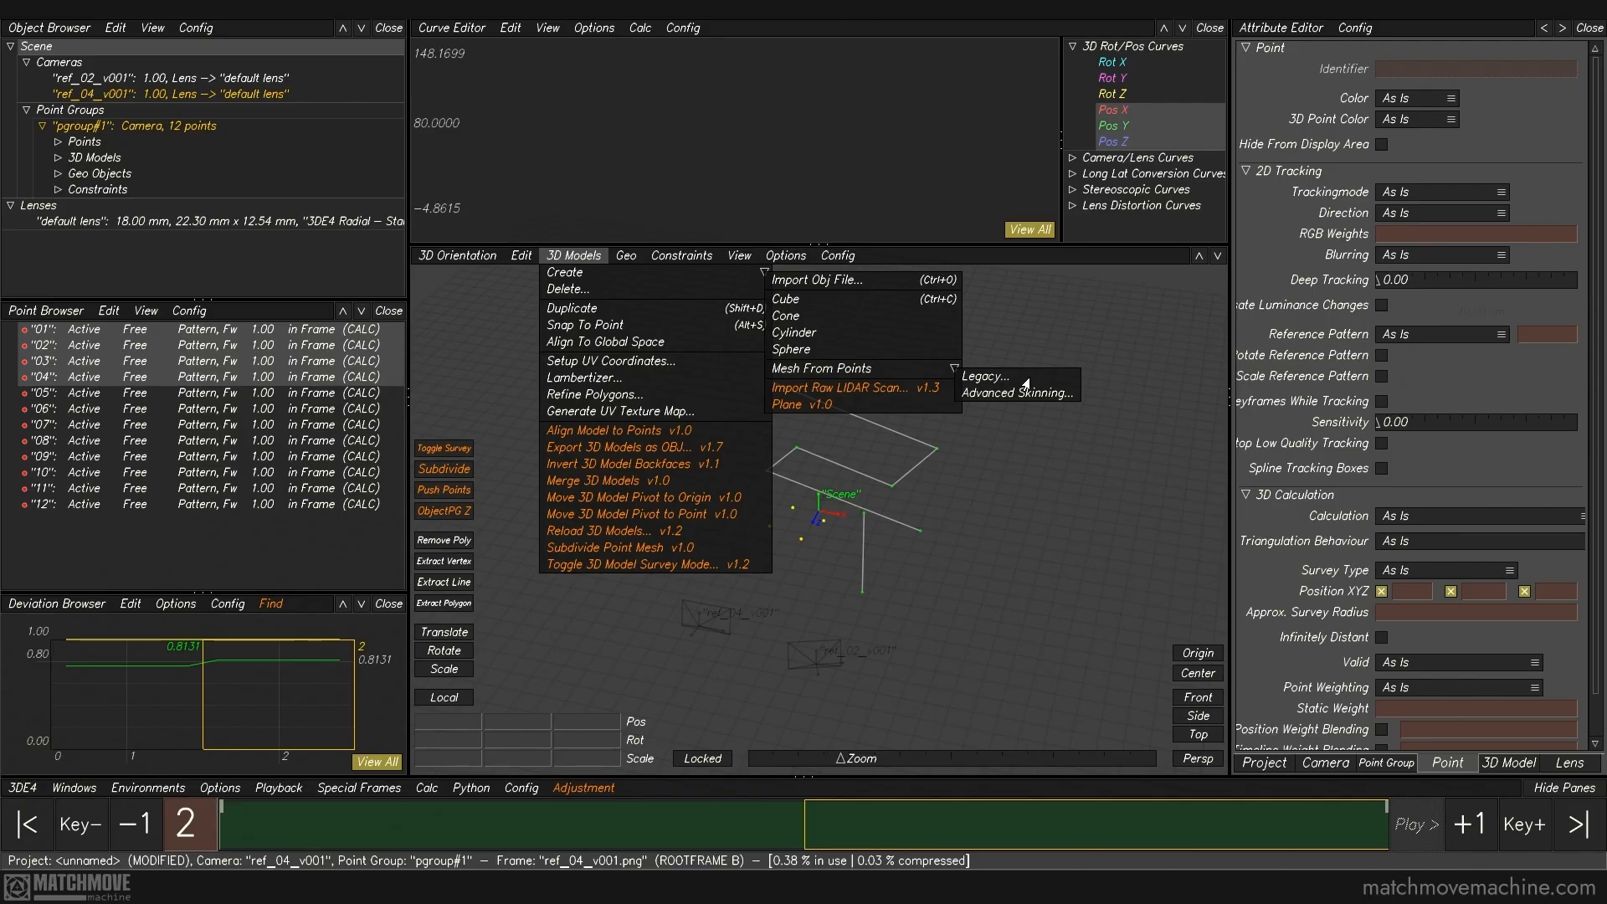
{"action": "left_click", "coordinate": [986, 377]}
{"action": "left_click", "coordinate": [900, 461]}
{"action": "mouse_move", "coordinate": [931, 613]}
{"action": "middle_mouse_down"}
{"action": "mouse_move", "coordinate": [972, 602]}
{"action": "mouse_move", "coordinate": [915, 609]}
{"action": "middle_mouse_up"}
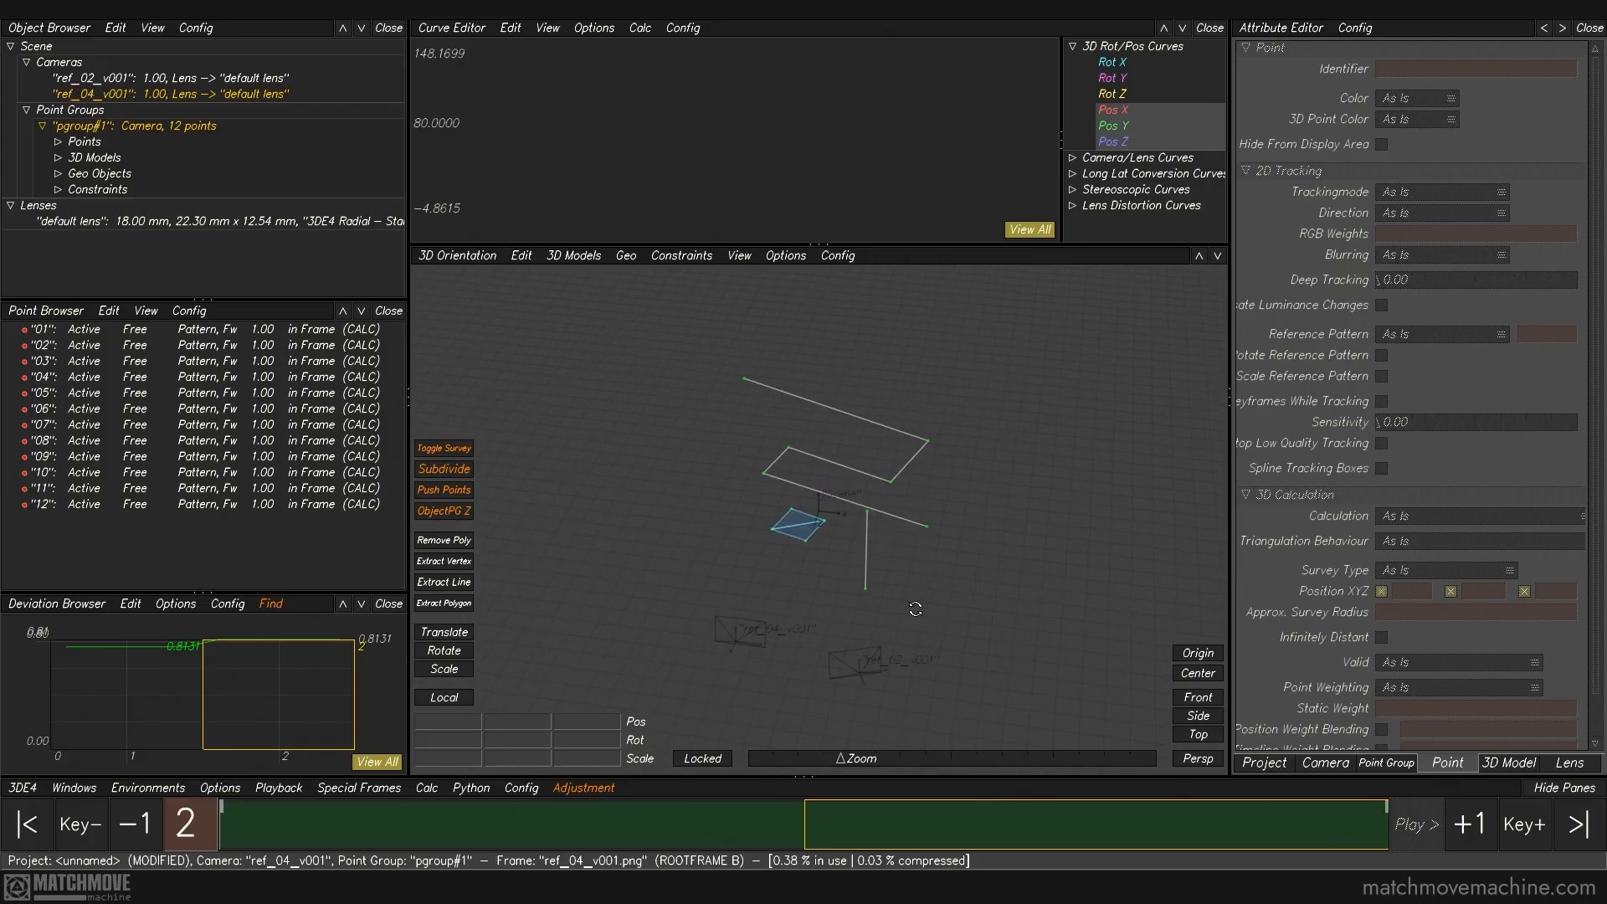
Step: Check the stool seat mesh against the ref_02_v001 photo on frame 1 in the lineup view
{"action": "key", "text": "F5"}
{"action": "left_click_drag", "start_coordinate": [856, 825], "coordinate": [576, 848]}
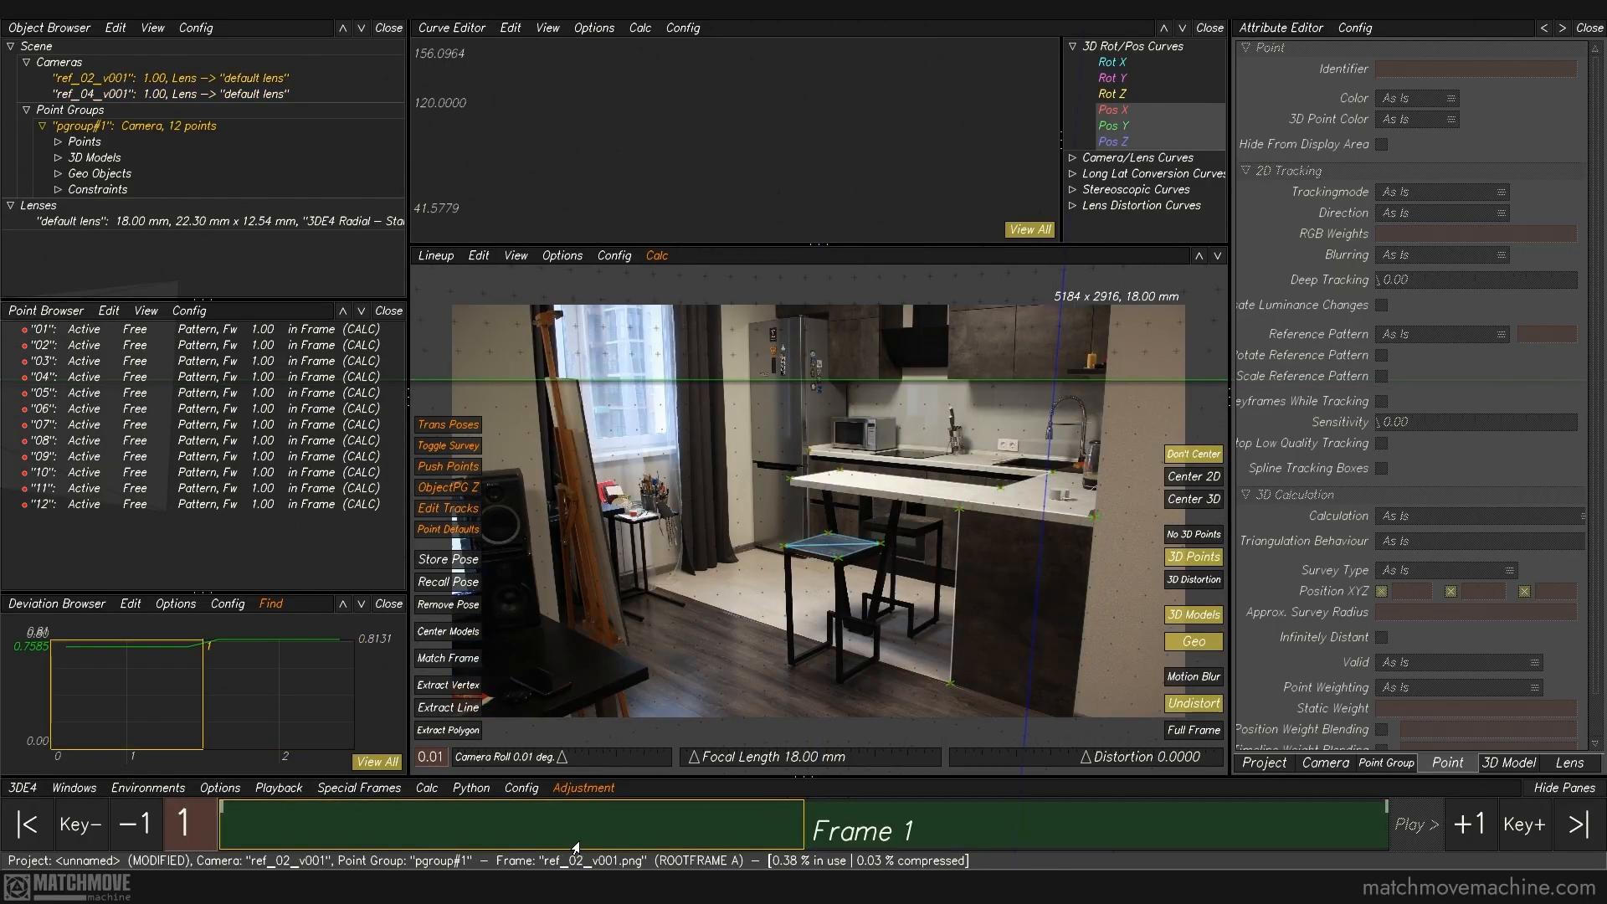
{"action": "key", "text": "F3"}
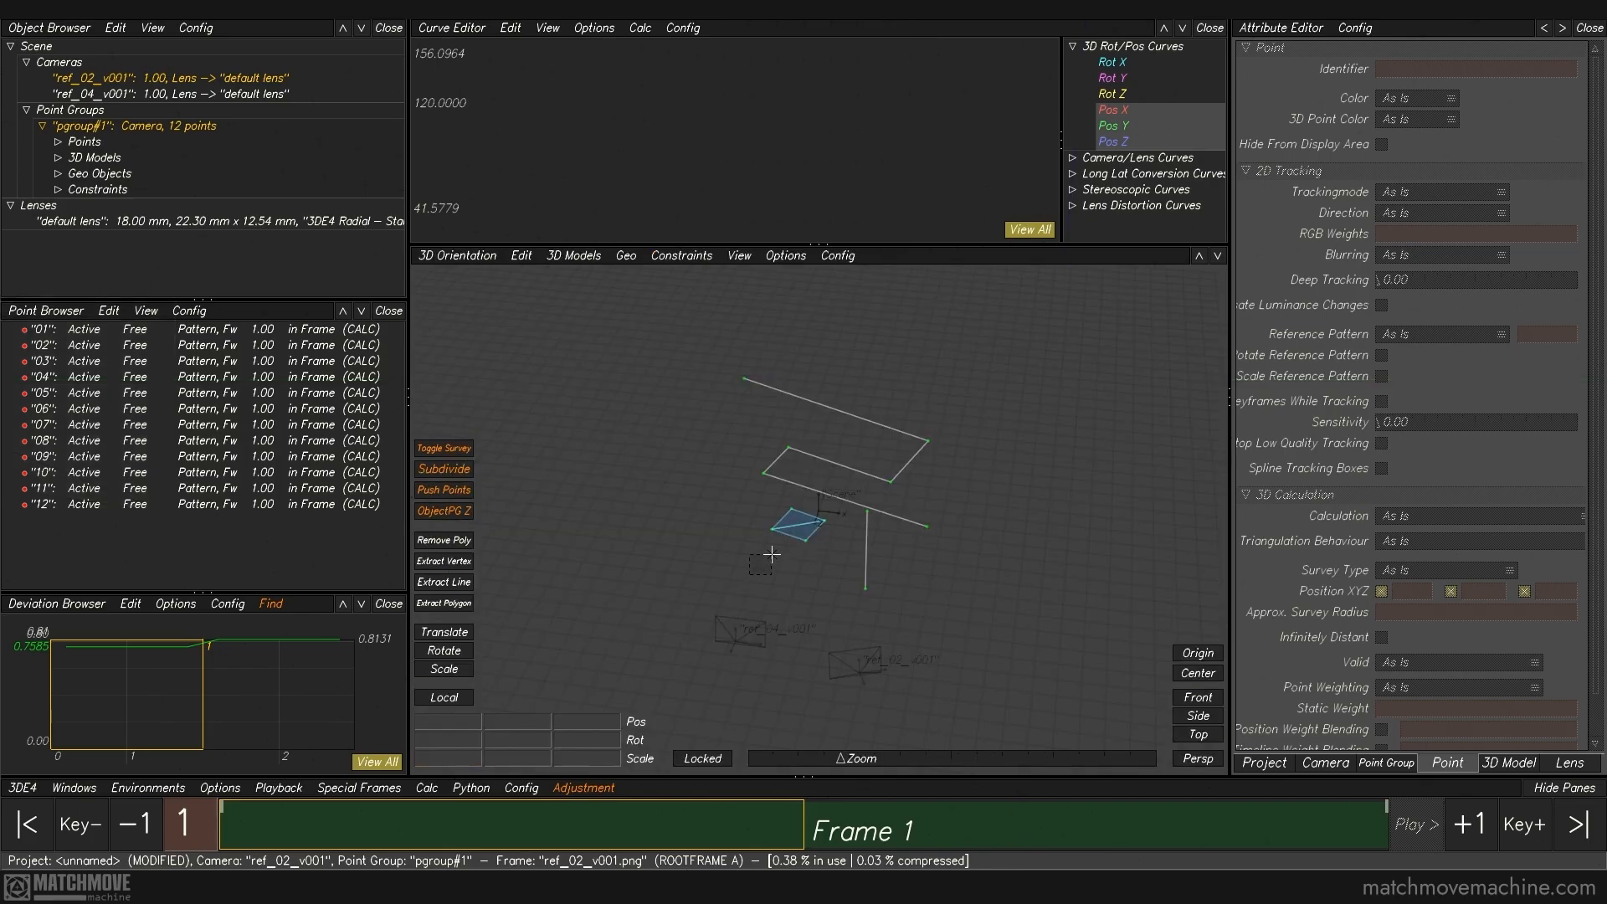
Step: Find the Point Mesh among the 3D models of pgroup#1 and examine its attributes
{"action": "left_click", "coordinate": [802, 530]}
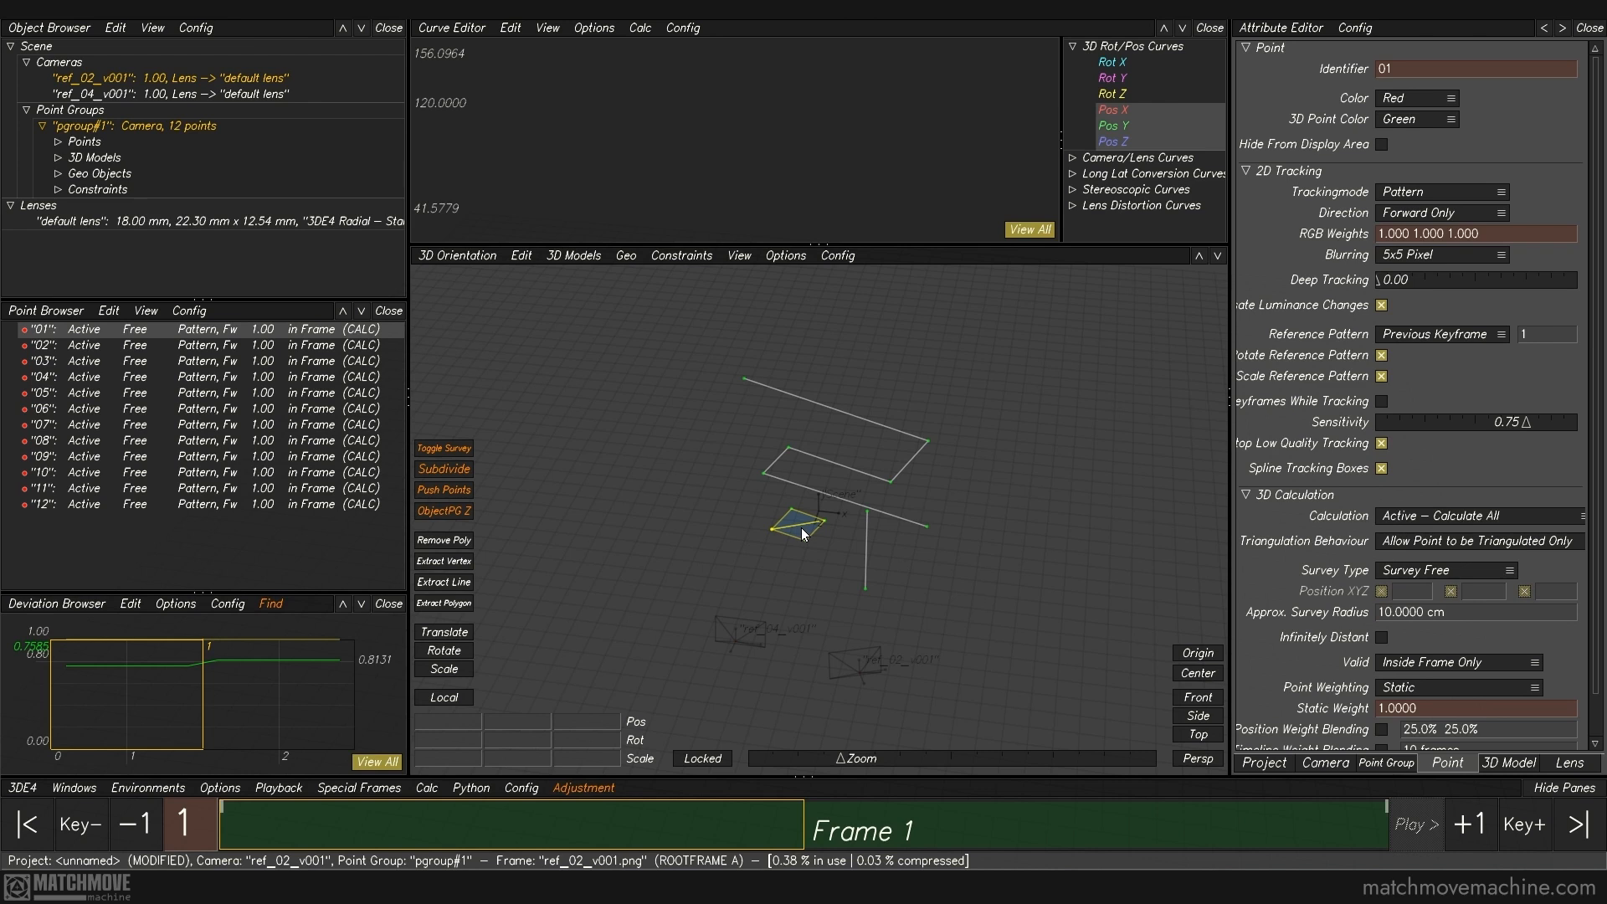
{"action": "left_click", "coordinate": [56, 158]}
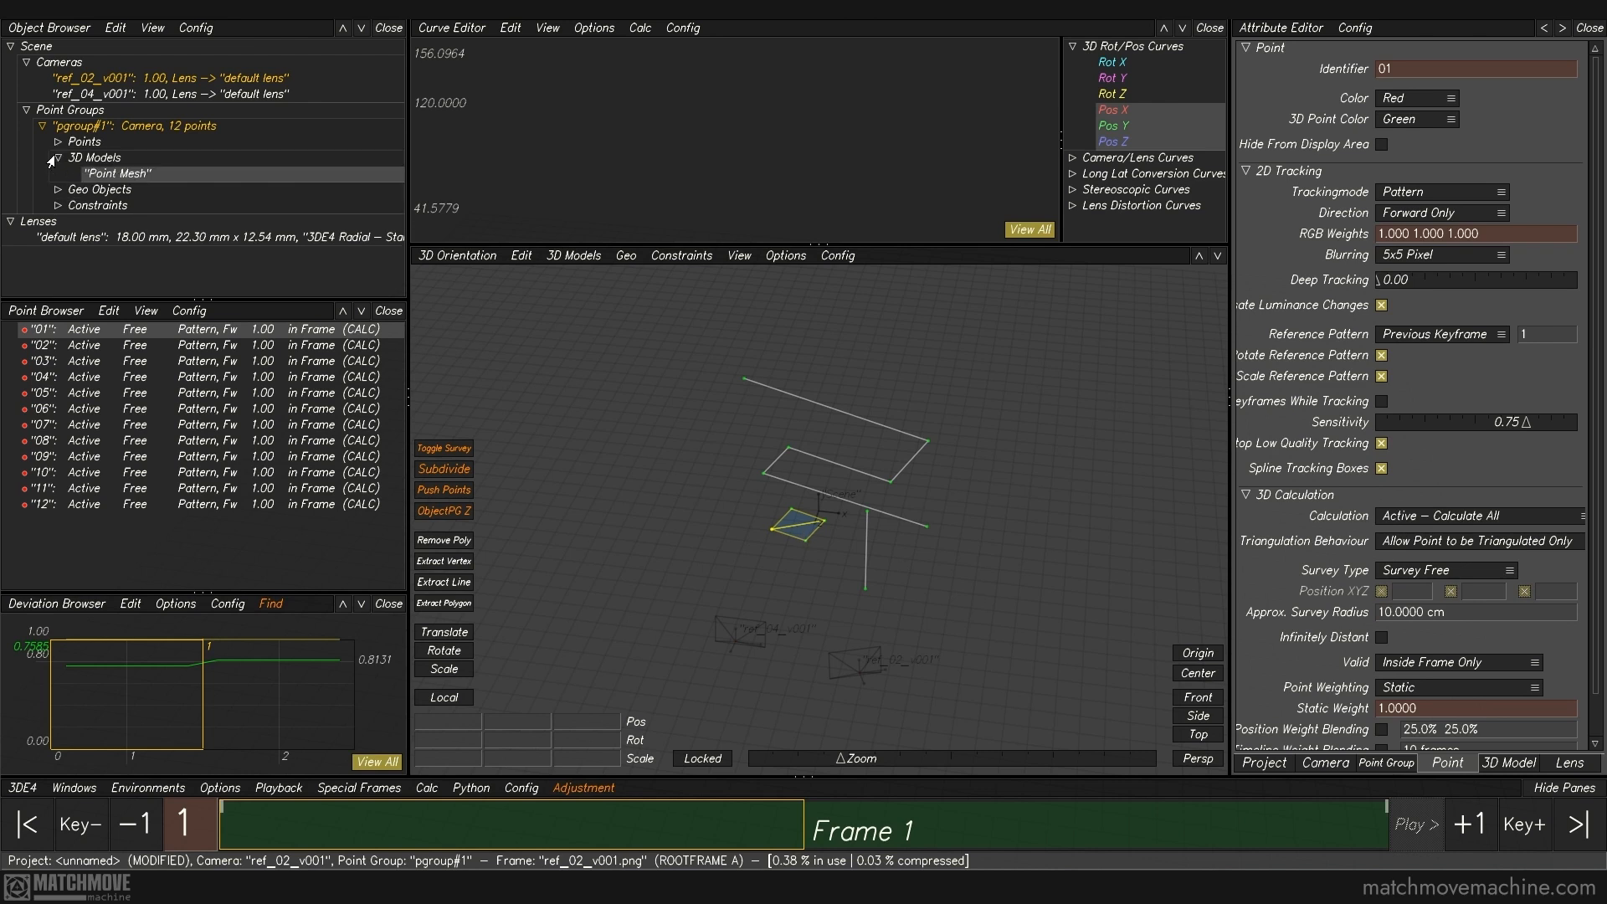
{"action": "left_click", "coordinate": [119, 174]}
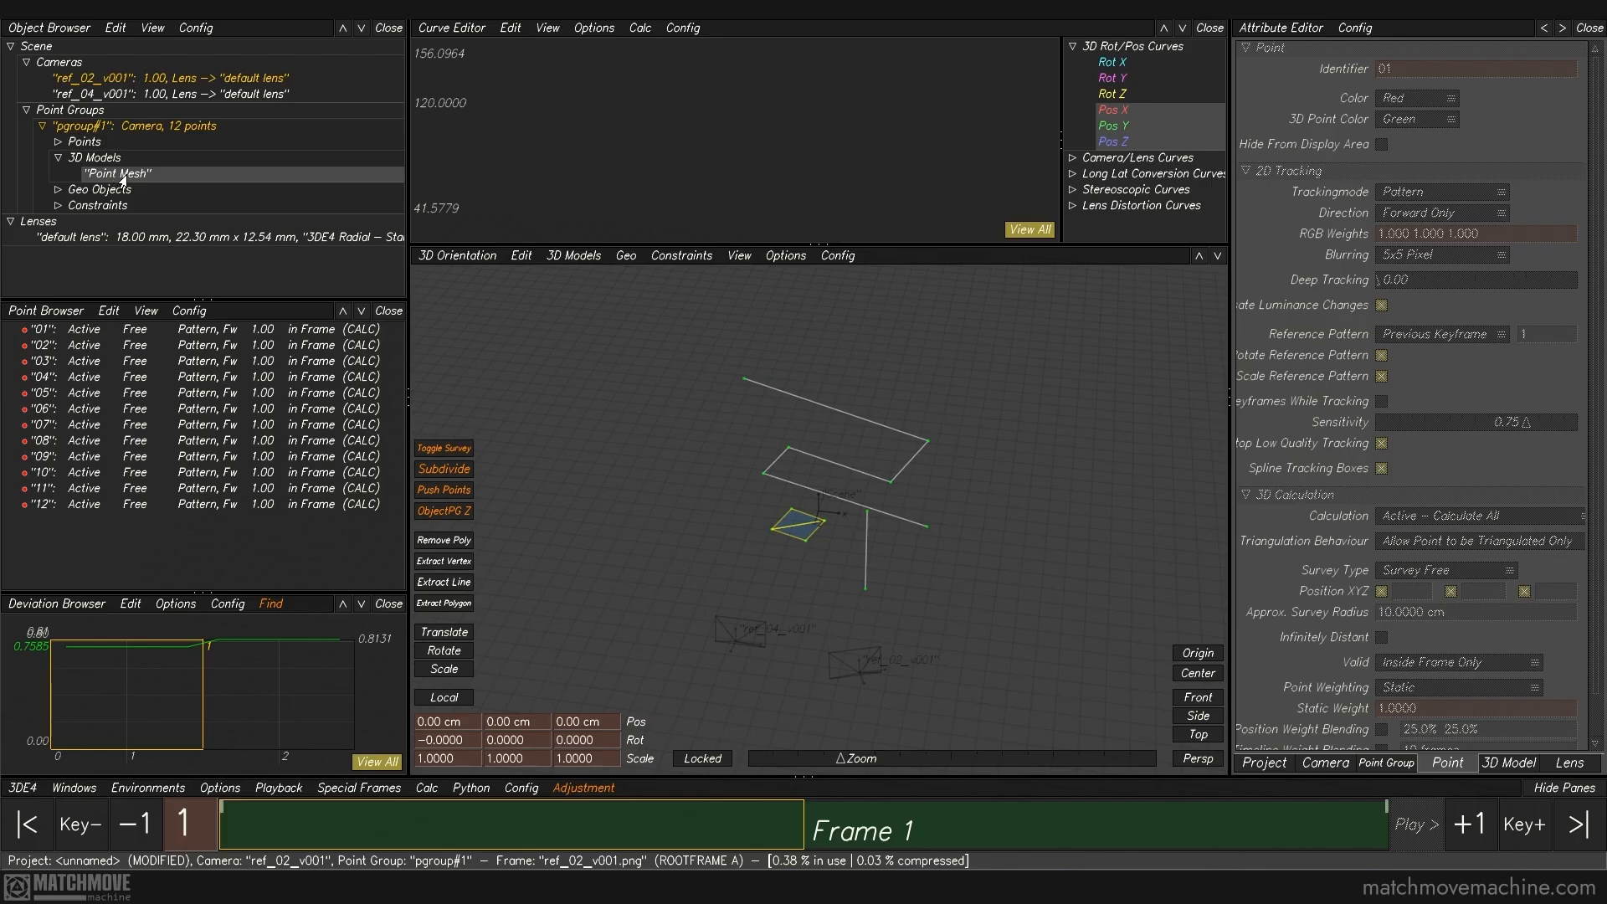
{"action": "double_click", "coordinate": [121, 175]}
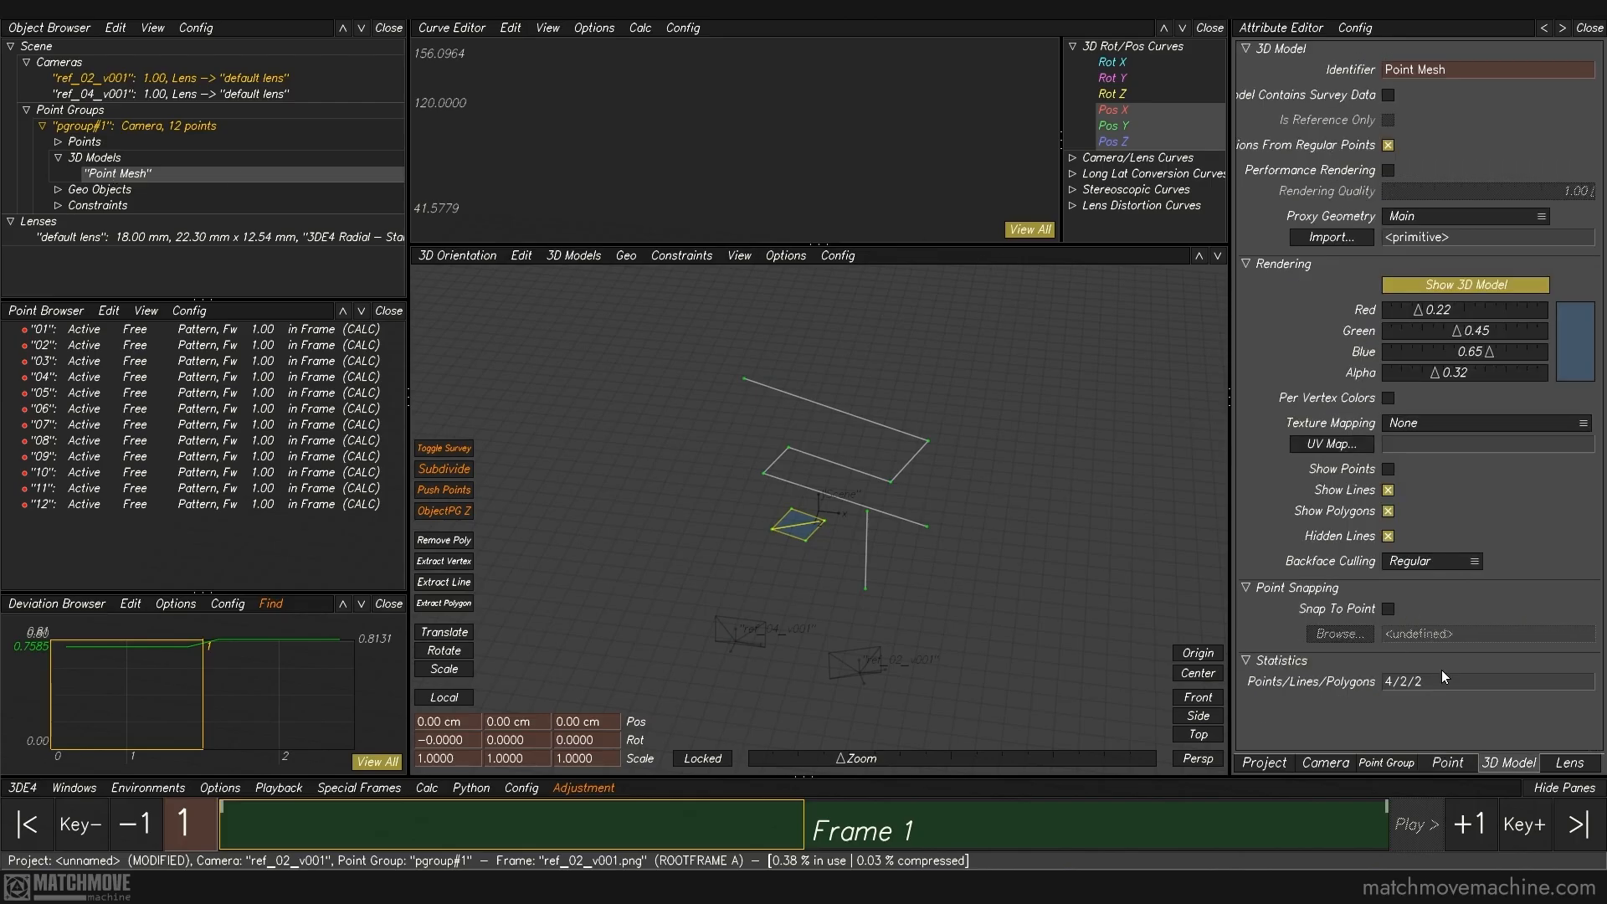
{"action": "left_click", "coordinate": [1082, 518]}
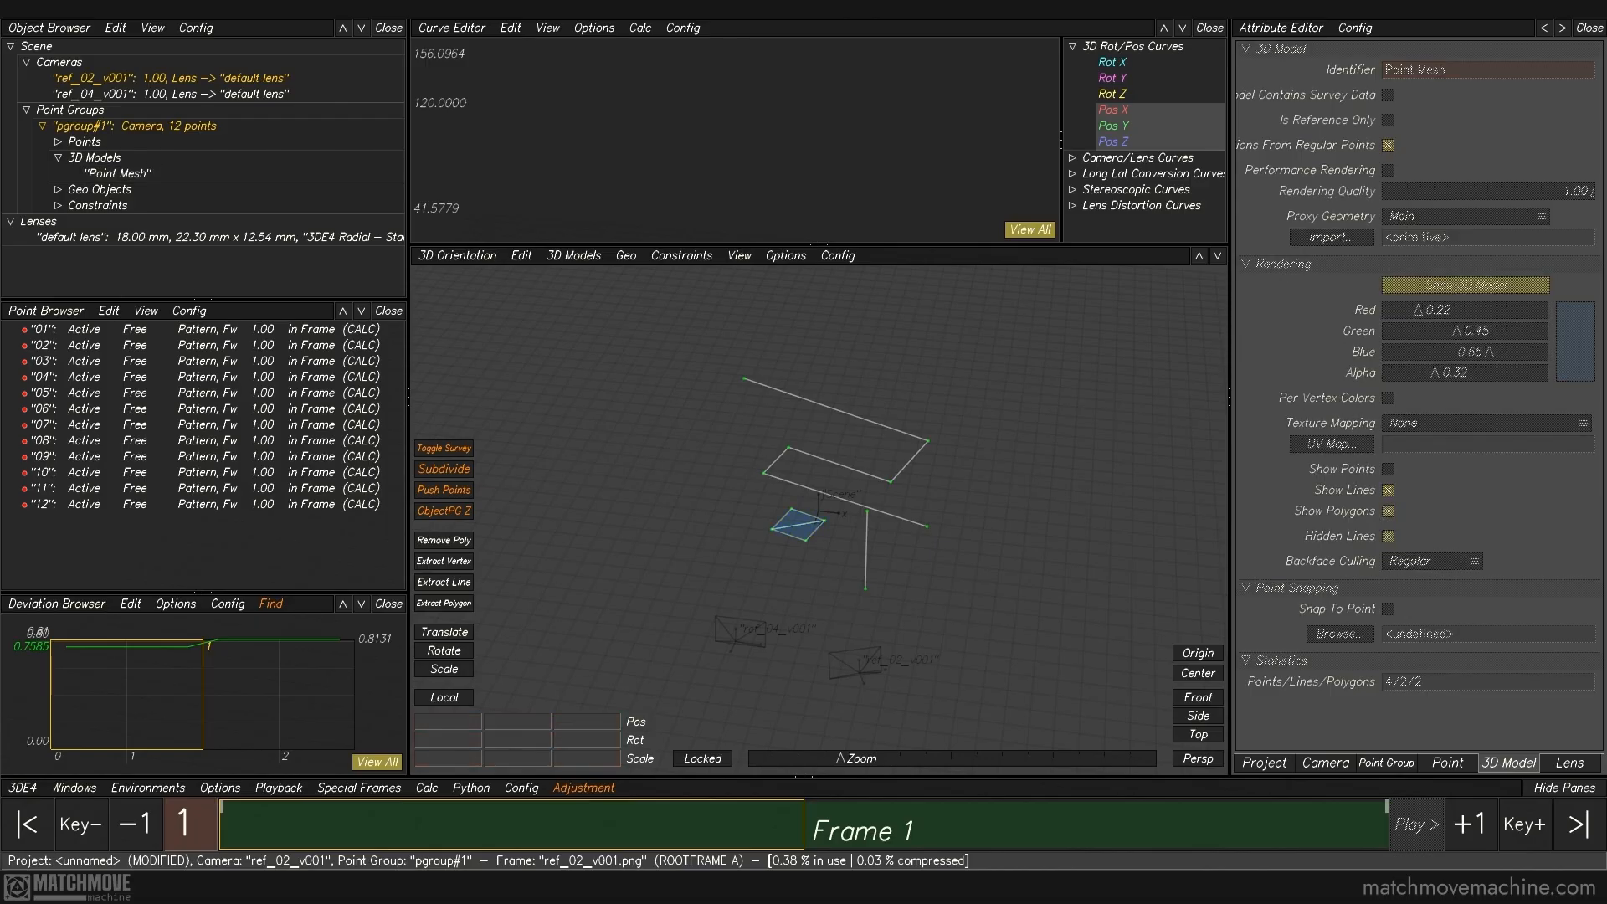
Step: Set point 05 at the base of the bar's side panel to Exactly Surveyed at position 0, 0, 0 cm
{"action": "left_click", "coordinate": [854, 602]}
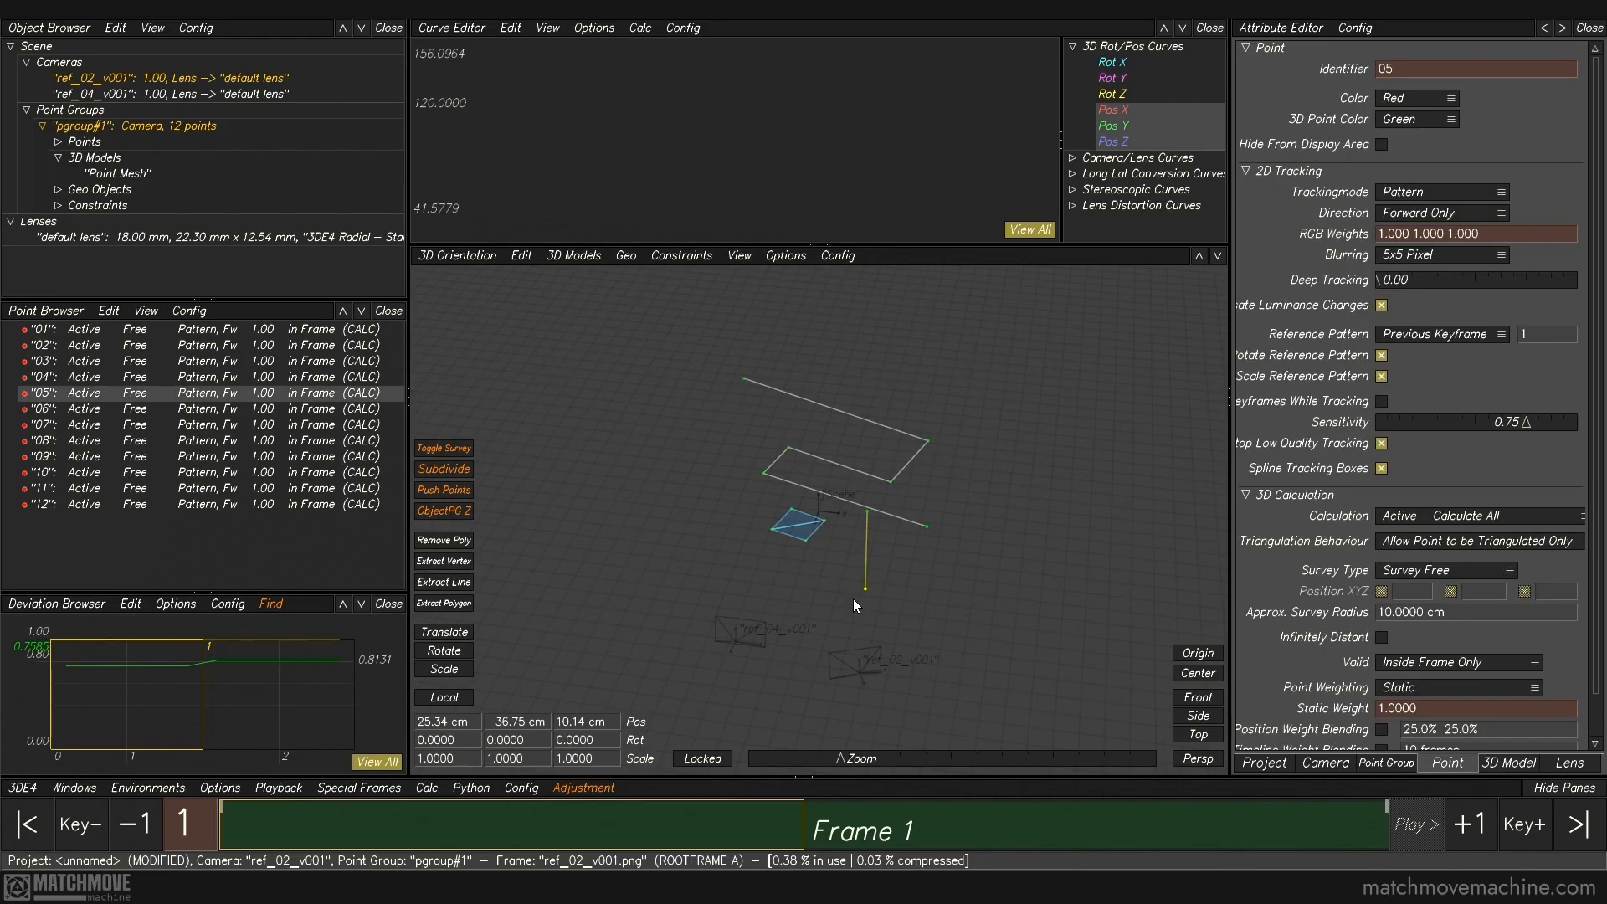
{"action": "key", "text": "F2"}
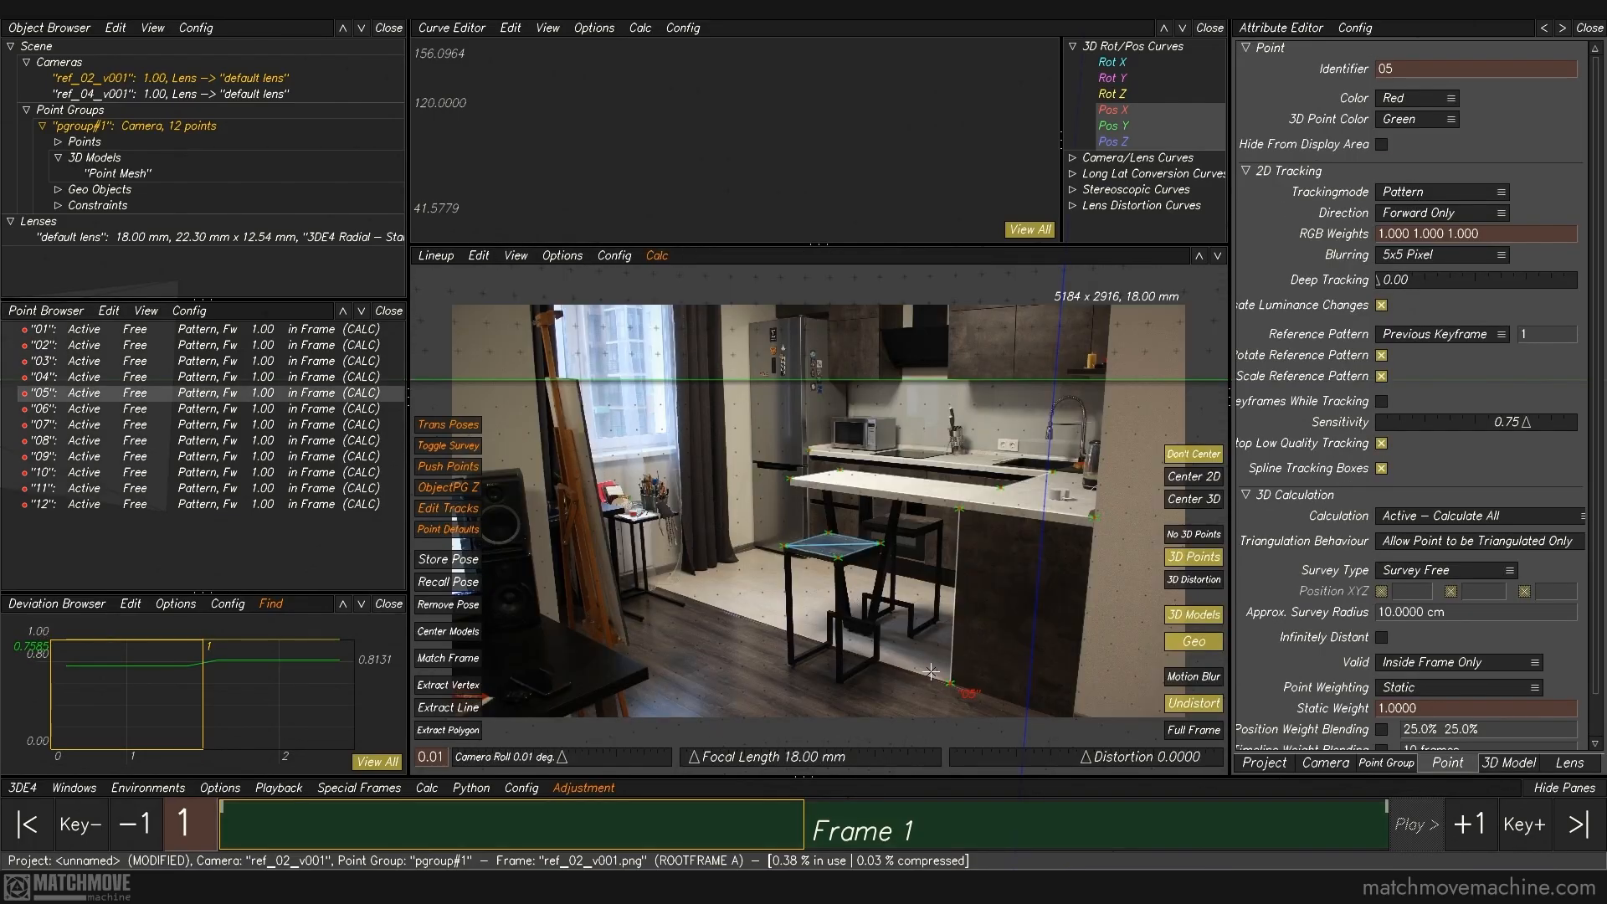
{"action": "left_click", "coordinate": [1398, 576]}
{"action": "left_click", "coordinate": [1404, 603]}
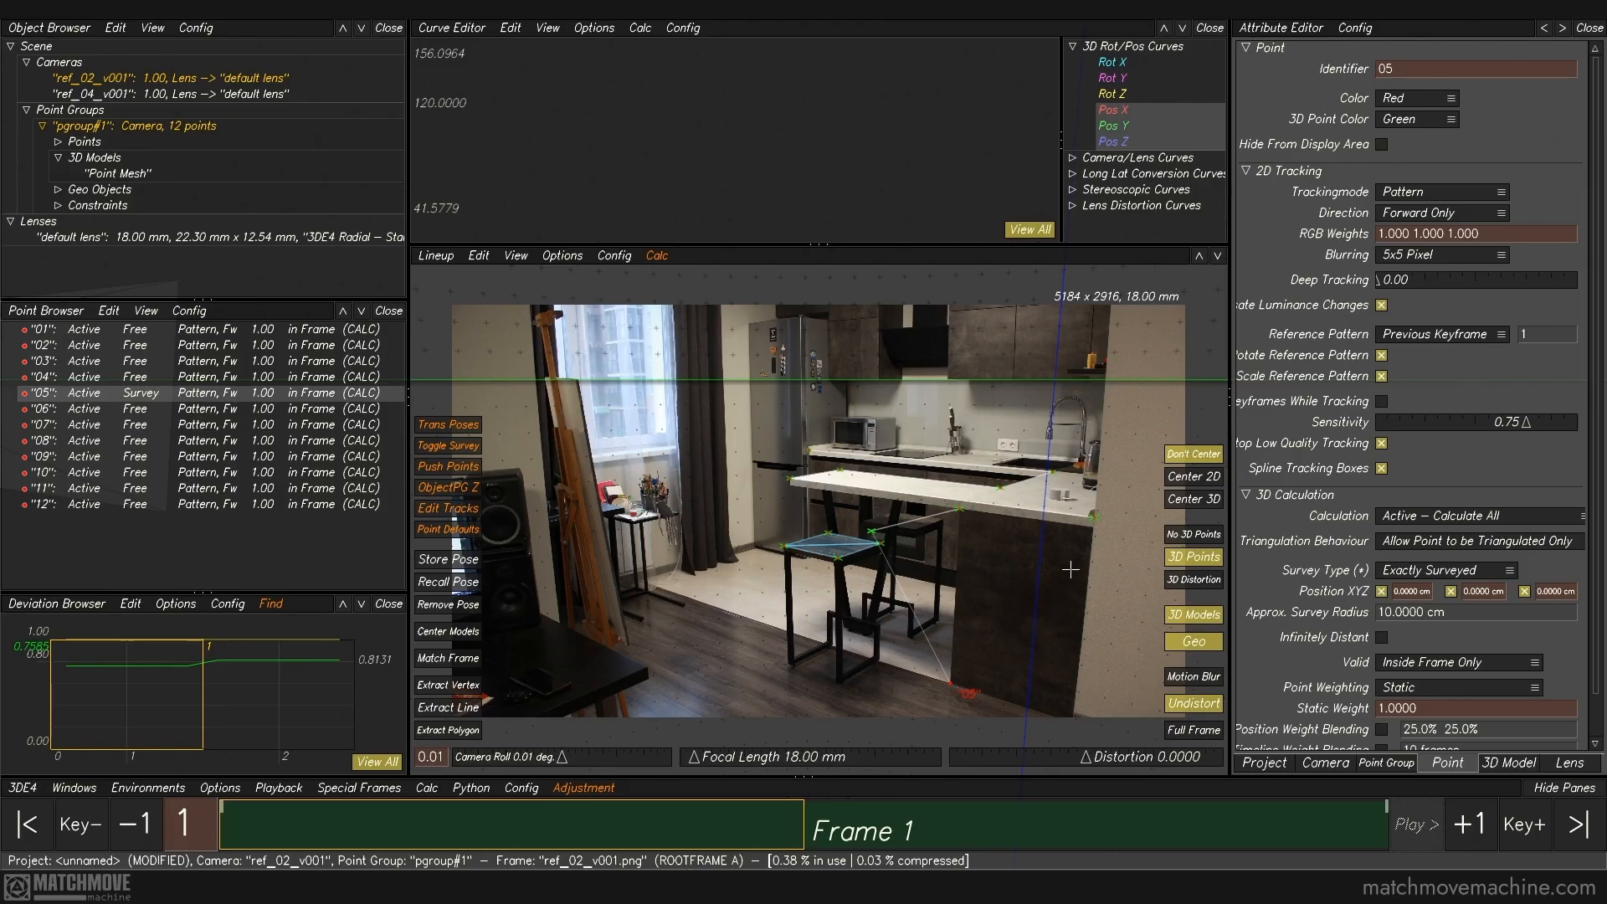
{"action": "key", "text": "F6"}
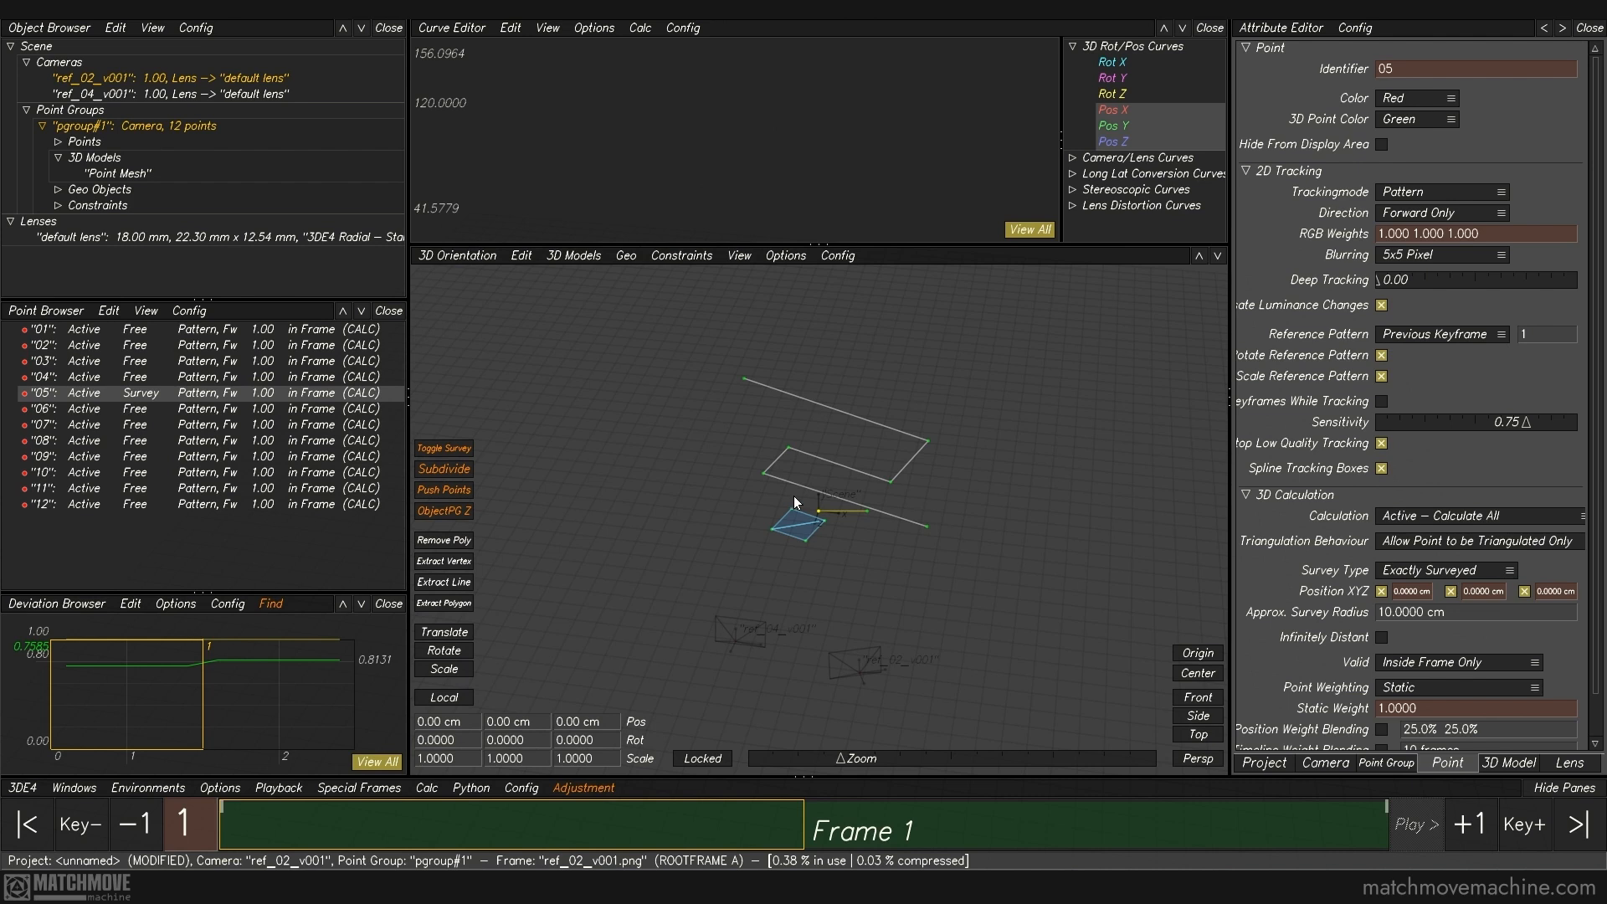
{"action": "mouse_move", "coordinate": [850, 544]}
{"action": "left_mouse_down", "text": "alt"}
{"action": "mouse_move", "coordinate": [849, 508]}
{"action": "mouse_move", "coordinate": [848, 538]}
{"action": "left_mouse_up", "text": "alt"}
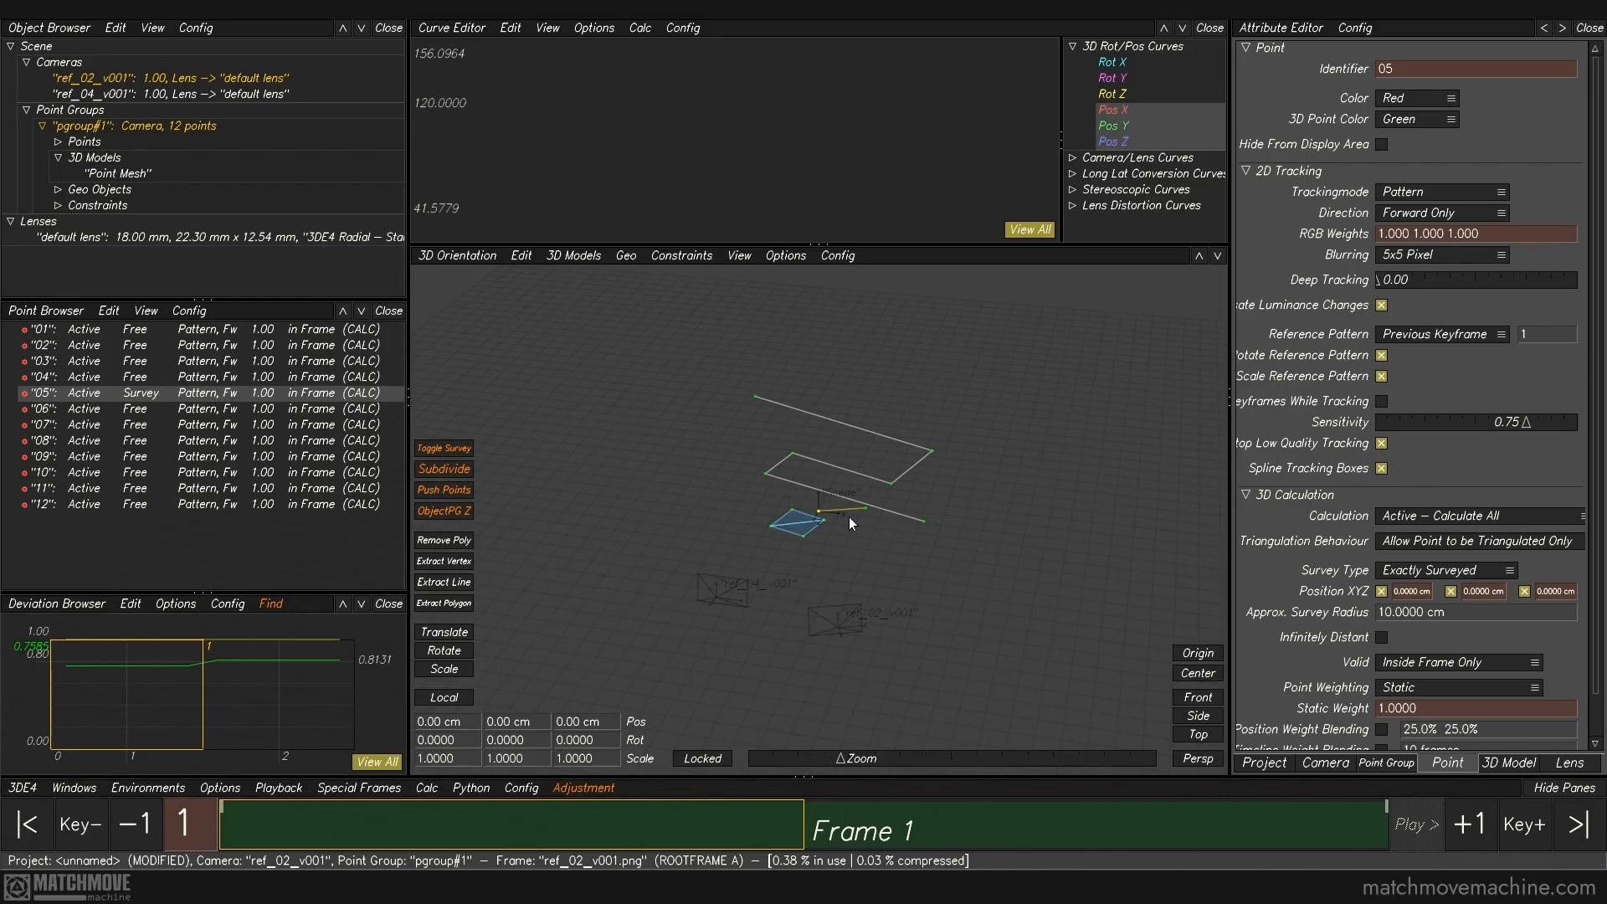
Step: Recalculate all cameras and points, use the result, and inspect the repositioned scene in 3D
{"action": "left_click", "coordinate": [427, 788]}
{"action": "left_click", "coordinate": [482, 541]}
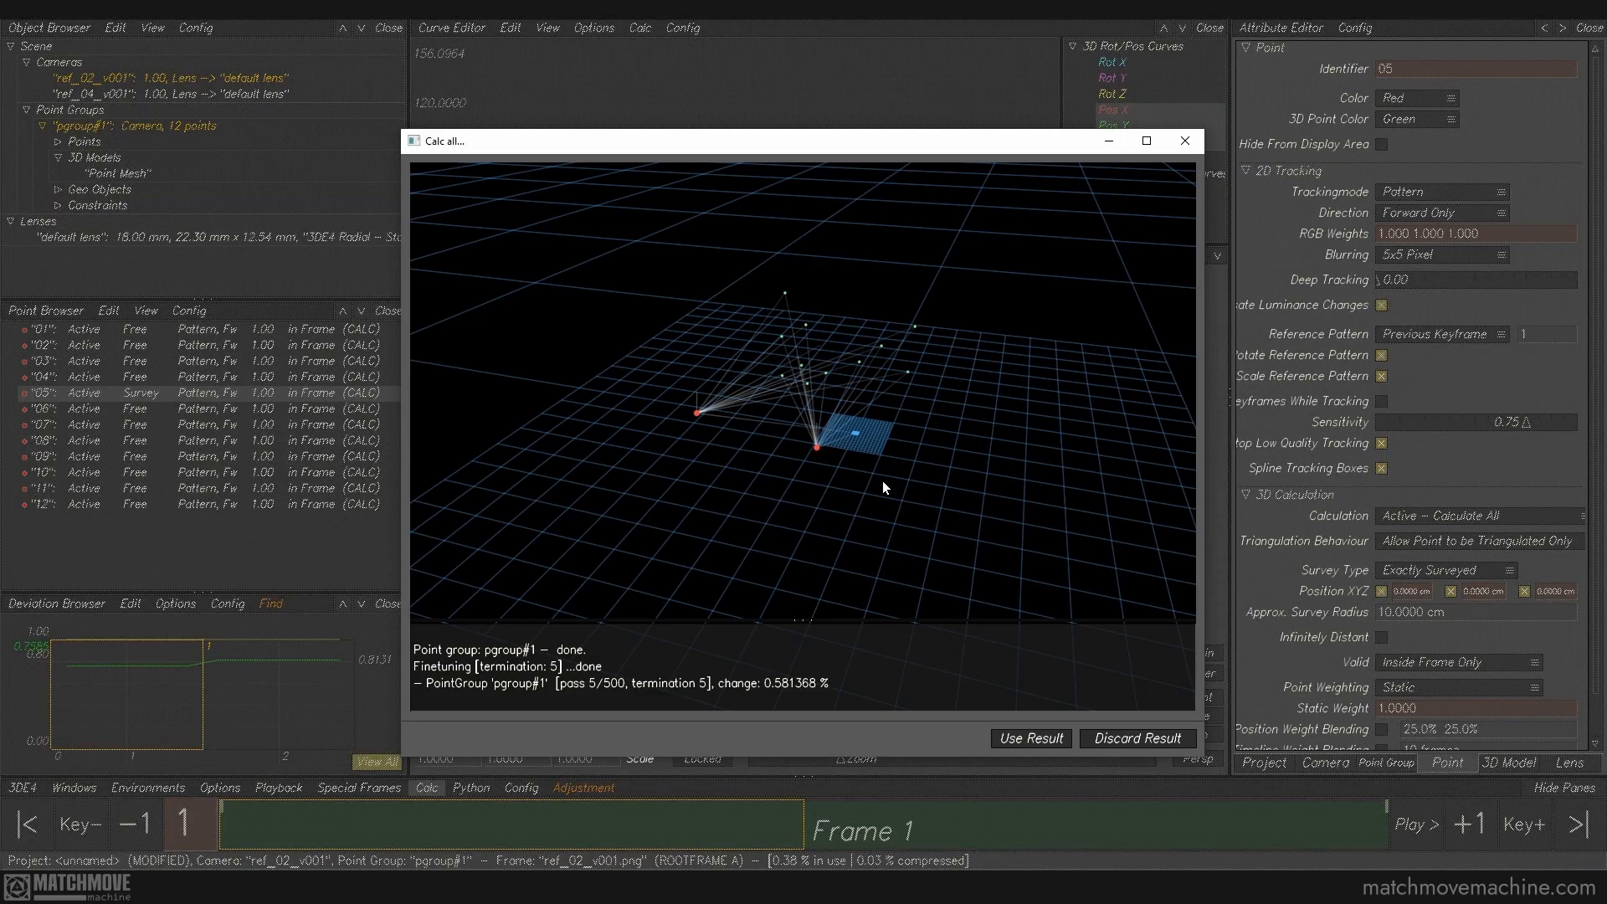
{"action": "left_click", "coordinate": [1022, 740]}
{"action": "left_click_drag", "start_coordinate": [911, 506], "coordinate": [841, 501], "text": "alt"}
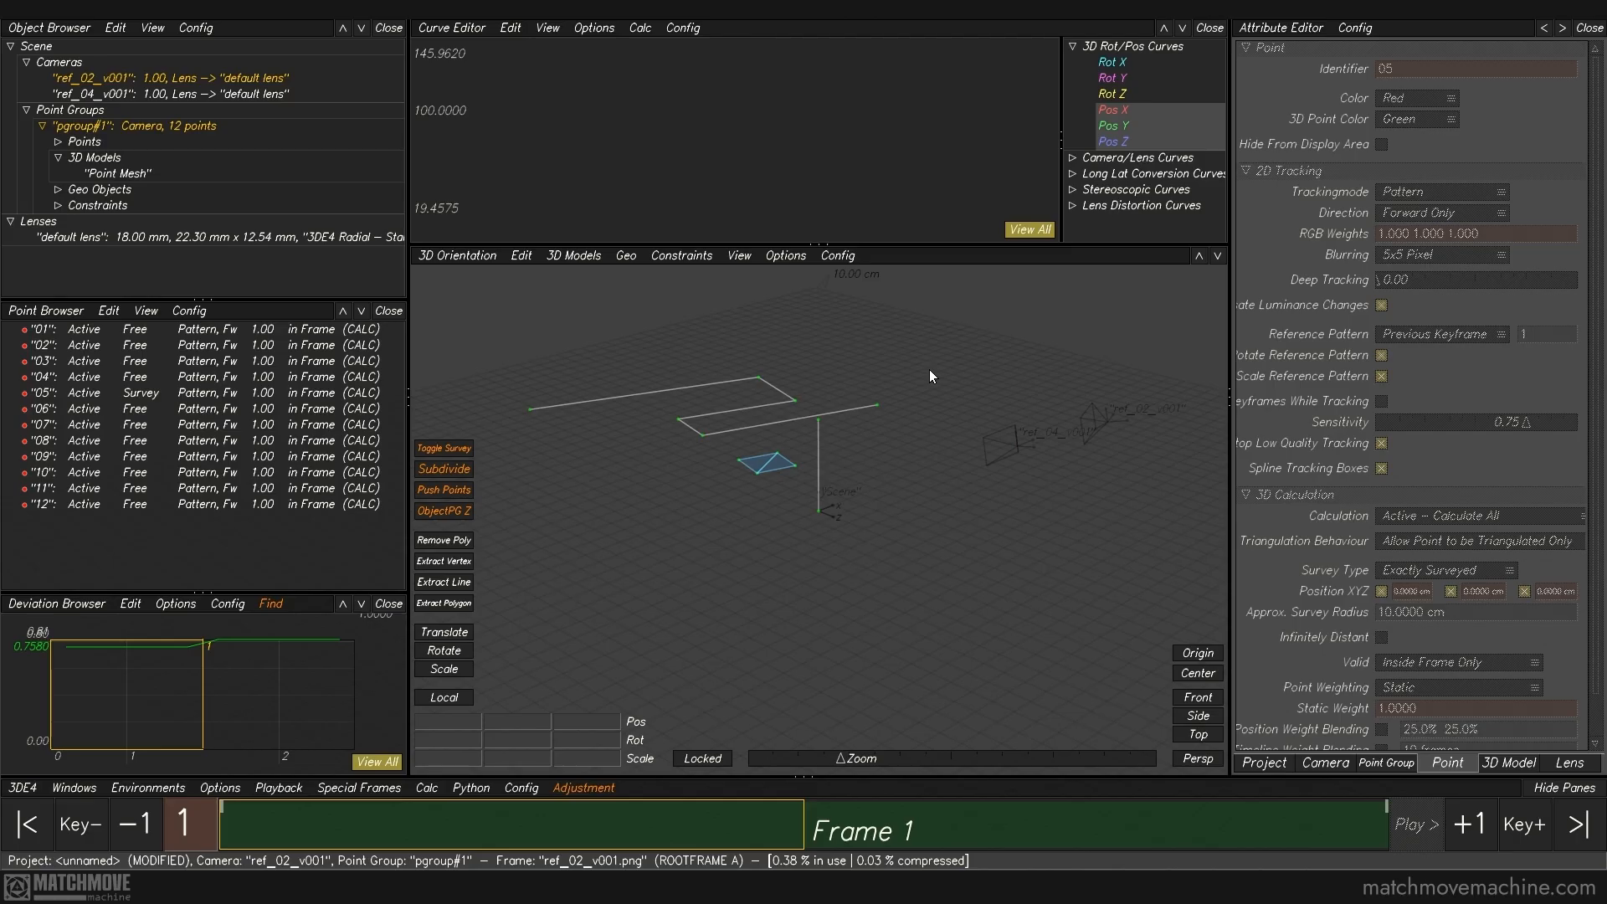
{"action": "left_click_drag", "start_coordinate": [932, 377], "coordinate": [930, 393], "text": "alt"}
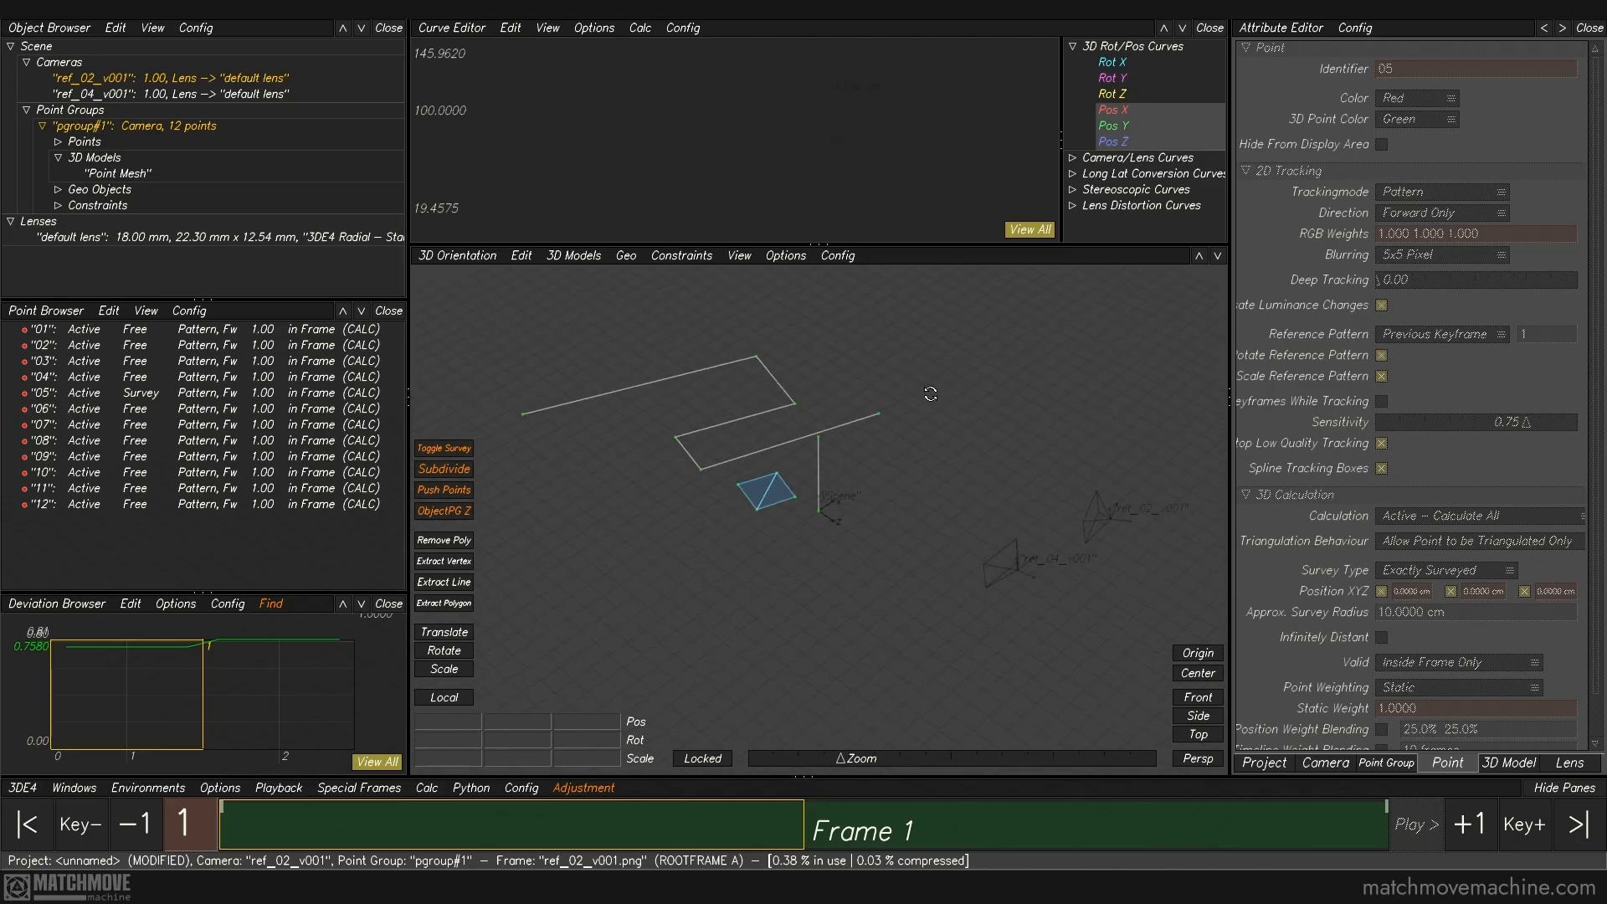
Step: Inspect the position of point 07 at the end of the countertop's front line
{"action": "left_click", "coordinate": [870, 456]}
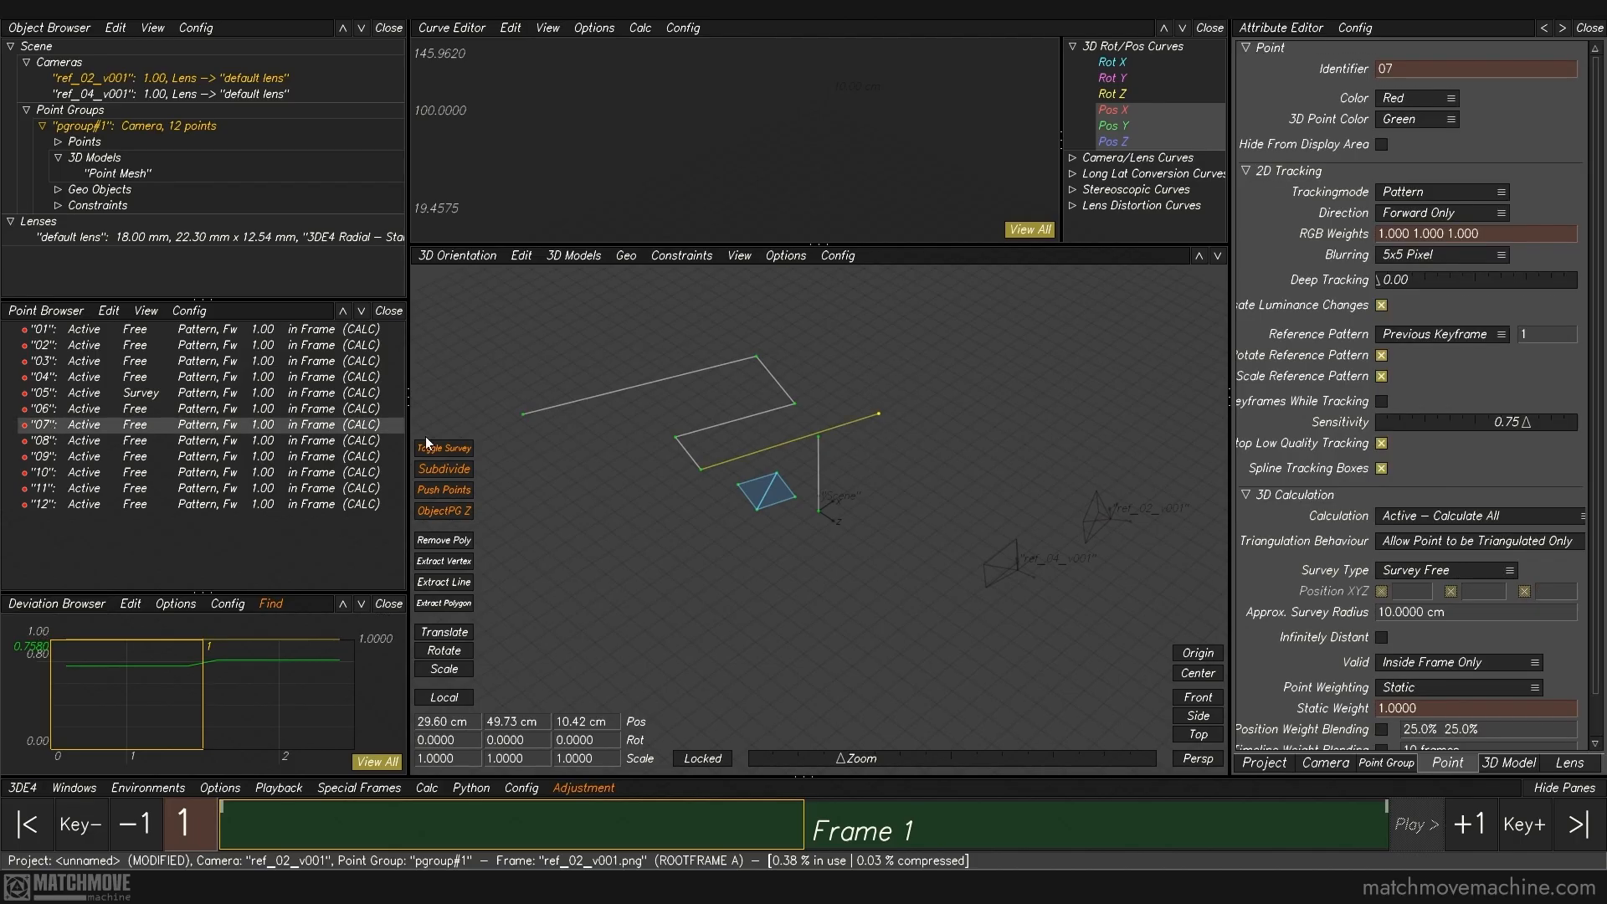
{"action": "left_click", "coordinate": [621, 461]}
{"action": "left_click", "coordinate": [253, 428]}
{"action": "left_click", "coordinate": [852, 456]}
Step: Set point 06 at the upper end of the side panel line to Exactly Surveyed with a Y position of 87.5 cm
{"action": "left_click", "coordinate": [817, 436]}
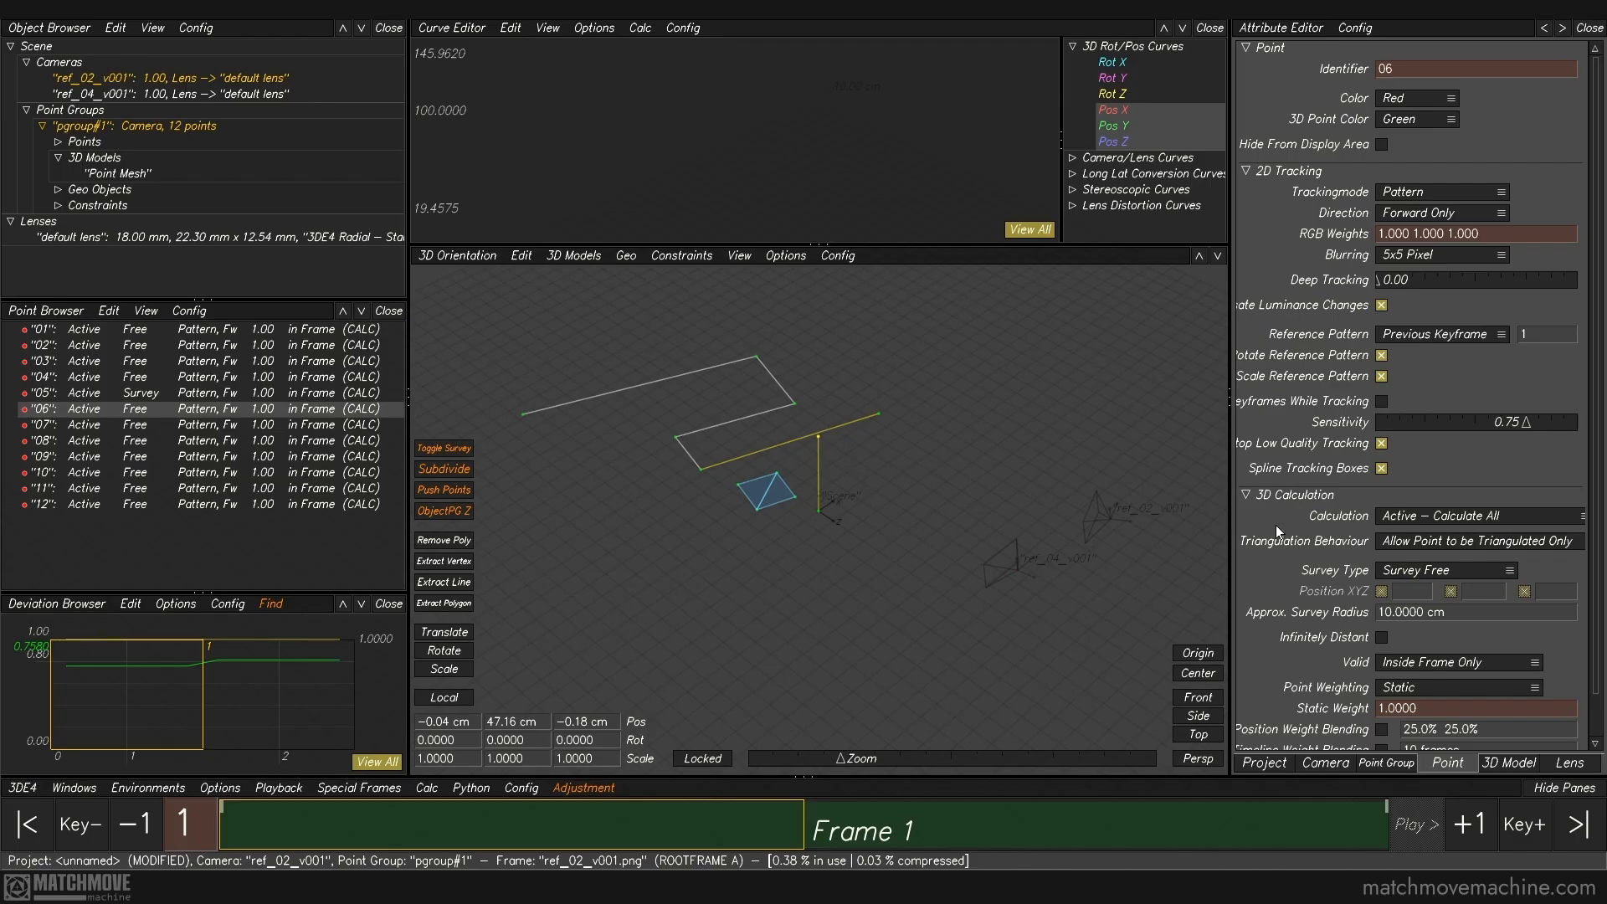
{"action": "left_click", "coordinate": [1437, 575]}
{"action": "left_click", "coordinate": [1420, 600]}
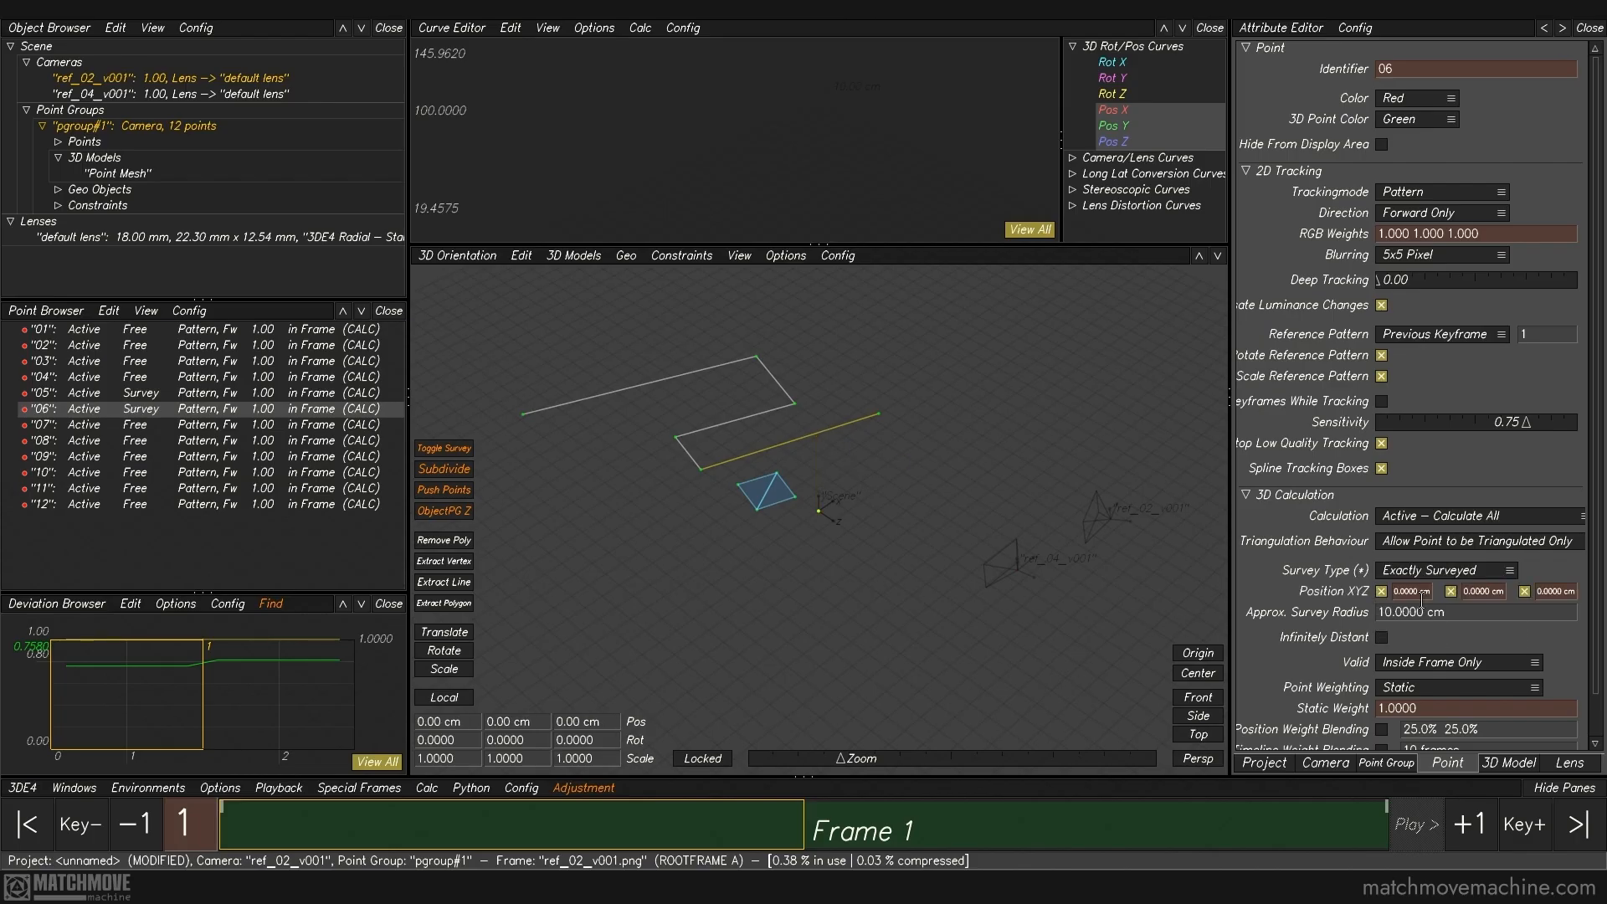
{"action": "left_click", "coordinate": [1483, 591]}
{"action": "type", "text": "87"}
{"action": "key", "text": "Return"}
{"action": "type", "text": "87.5"}
{"action": "key", "text": "Return"}
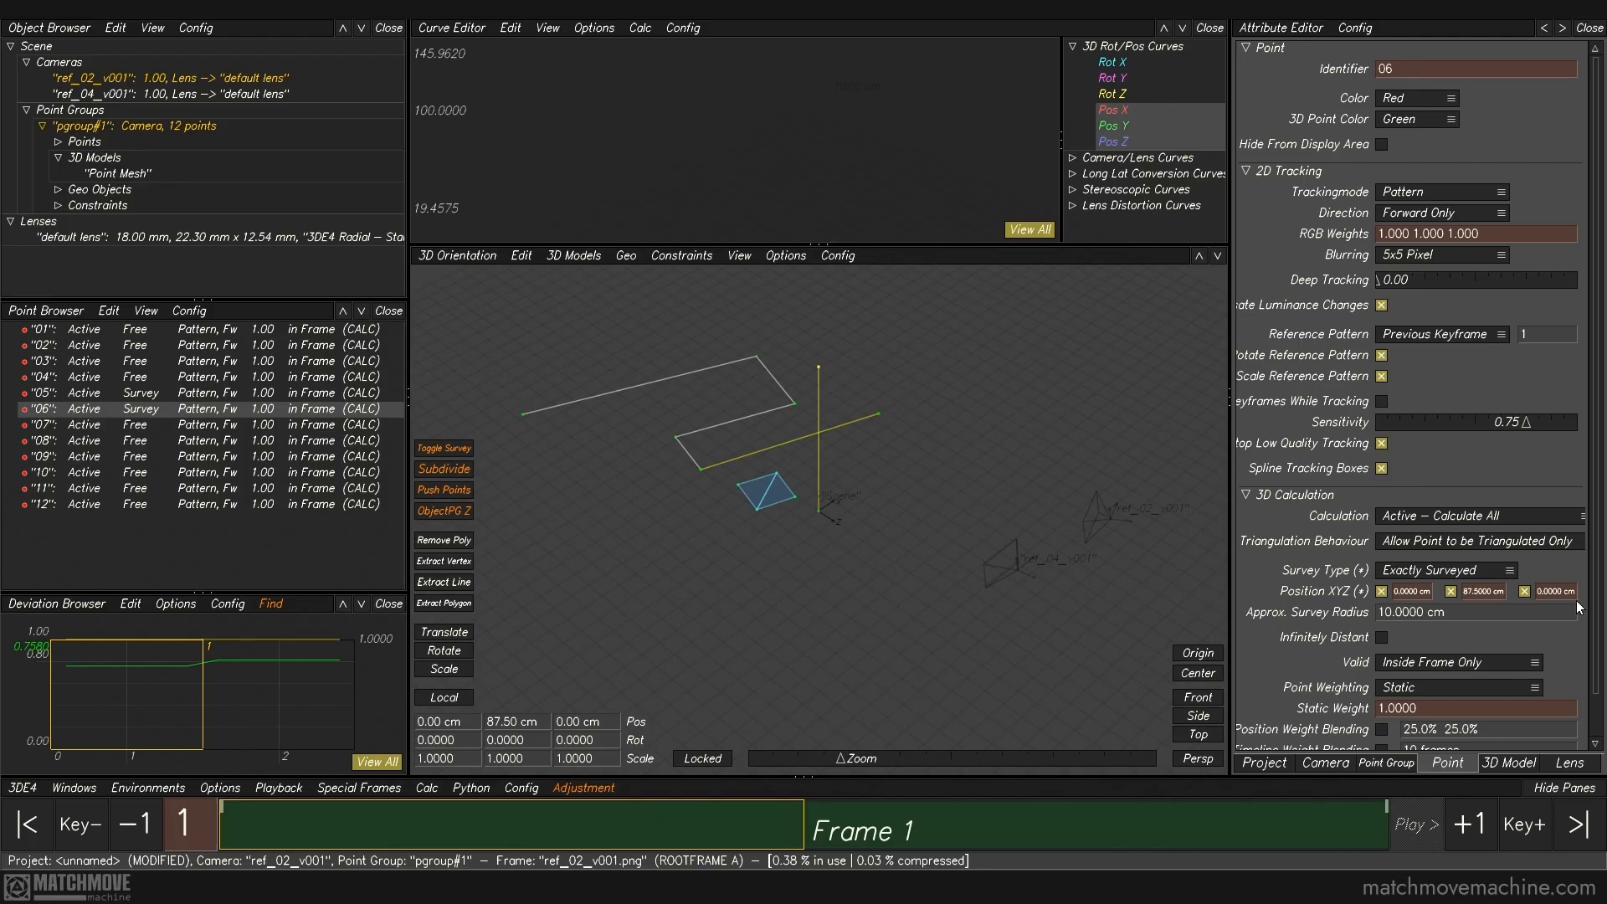
Step: Set points 07 and 08 at the ends of the countertop's front line to Exactly Surveyed, constraining only their Z position at 0 cm
{"action": "left_click", "coordinate": [919, 492]}
{"action": "mouse_move", "coordinate": [919, 492]}
{"action": "left_mouse_down", "text": "alt"}
{"action": "mouse_move", "coordinate": [861, 466]}
{"action": "mouse_move", "coordinate": [926, 493]}
{"action": "left_mouse_up", "text": "alt"}
{"action": "key", "text": "F5"}
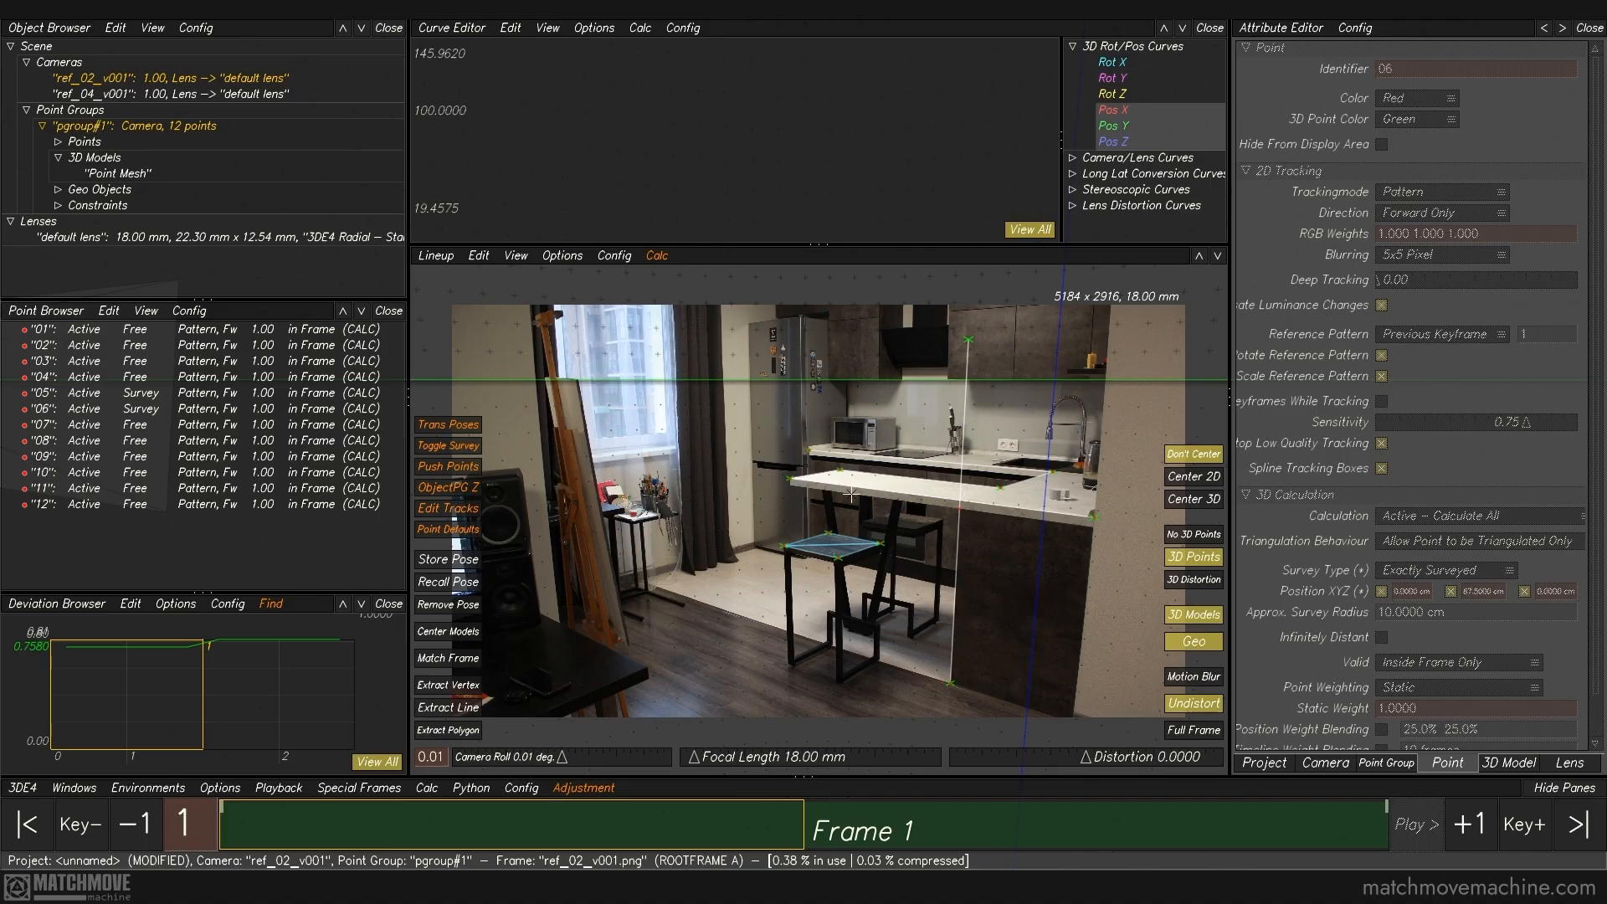
{"action": "left_click", "coordinate": [790, 479]}
{"action": "left_click", "coordinate": [1098, 529], "text": "ctrl"}
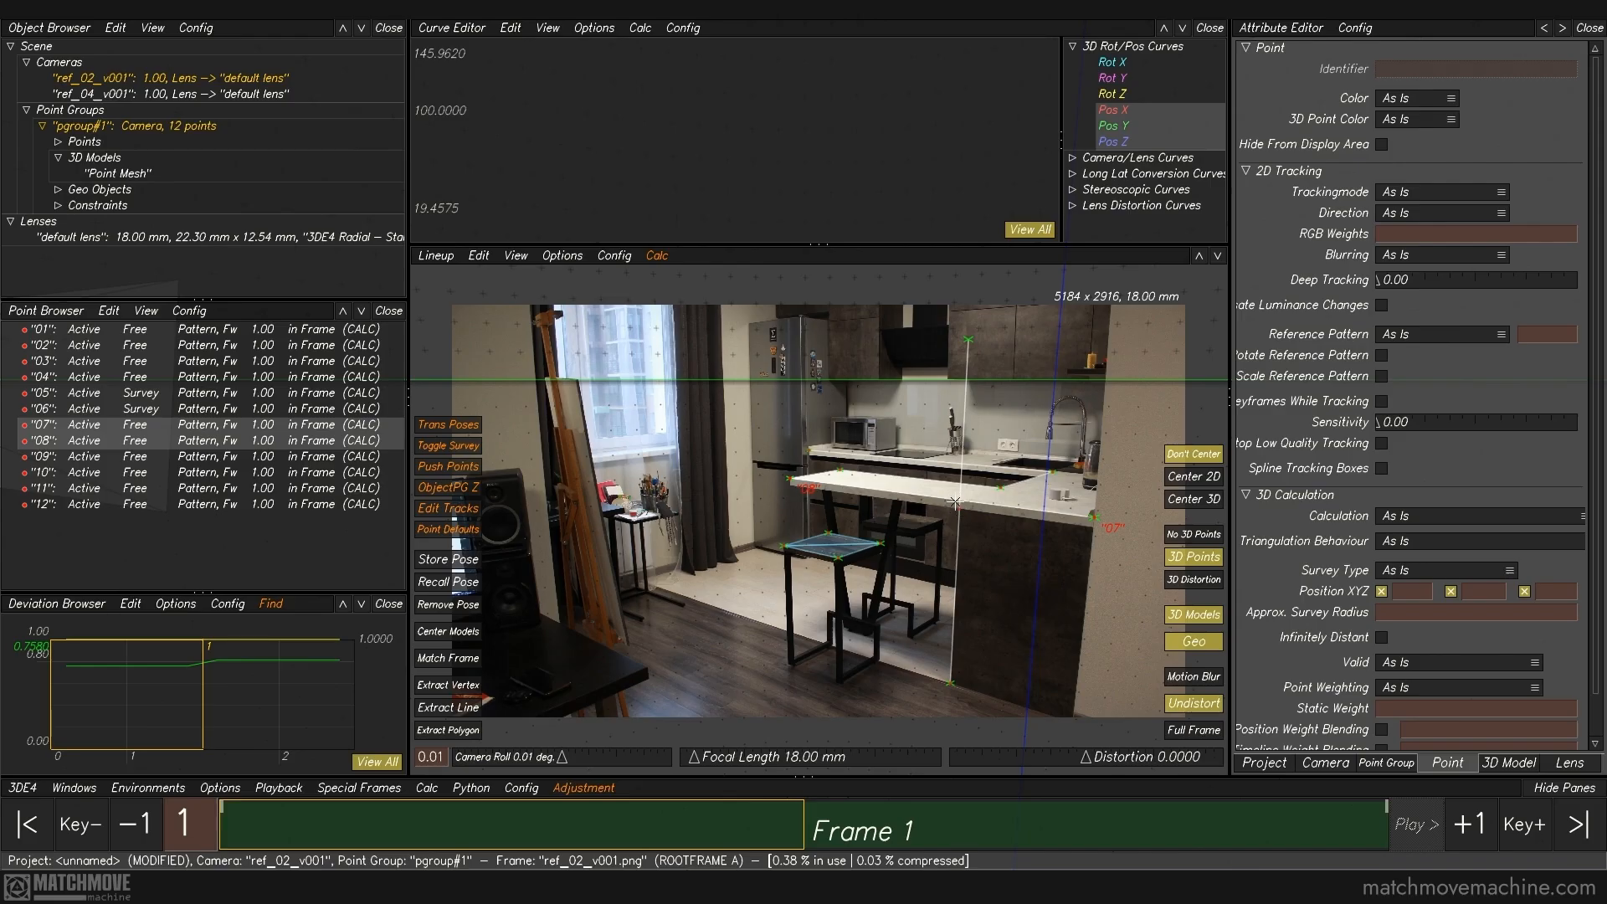
{"action": "left_click", "coordinate": [1386, 572]}
{"action": "left_click", "coordinate": [1404, 541]}
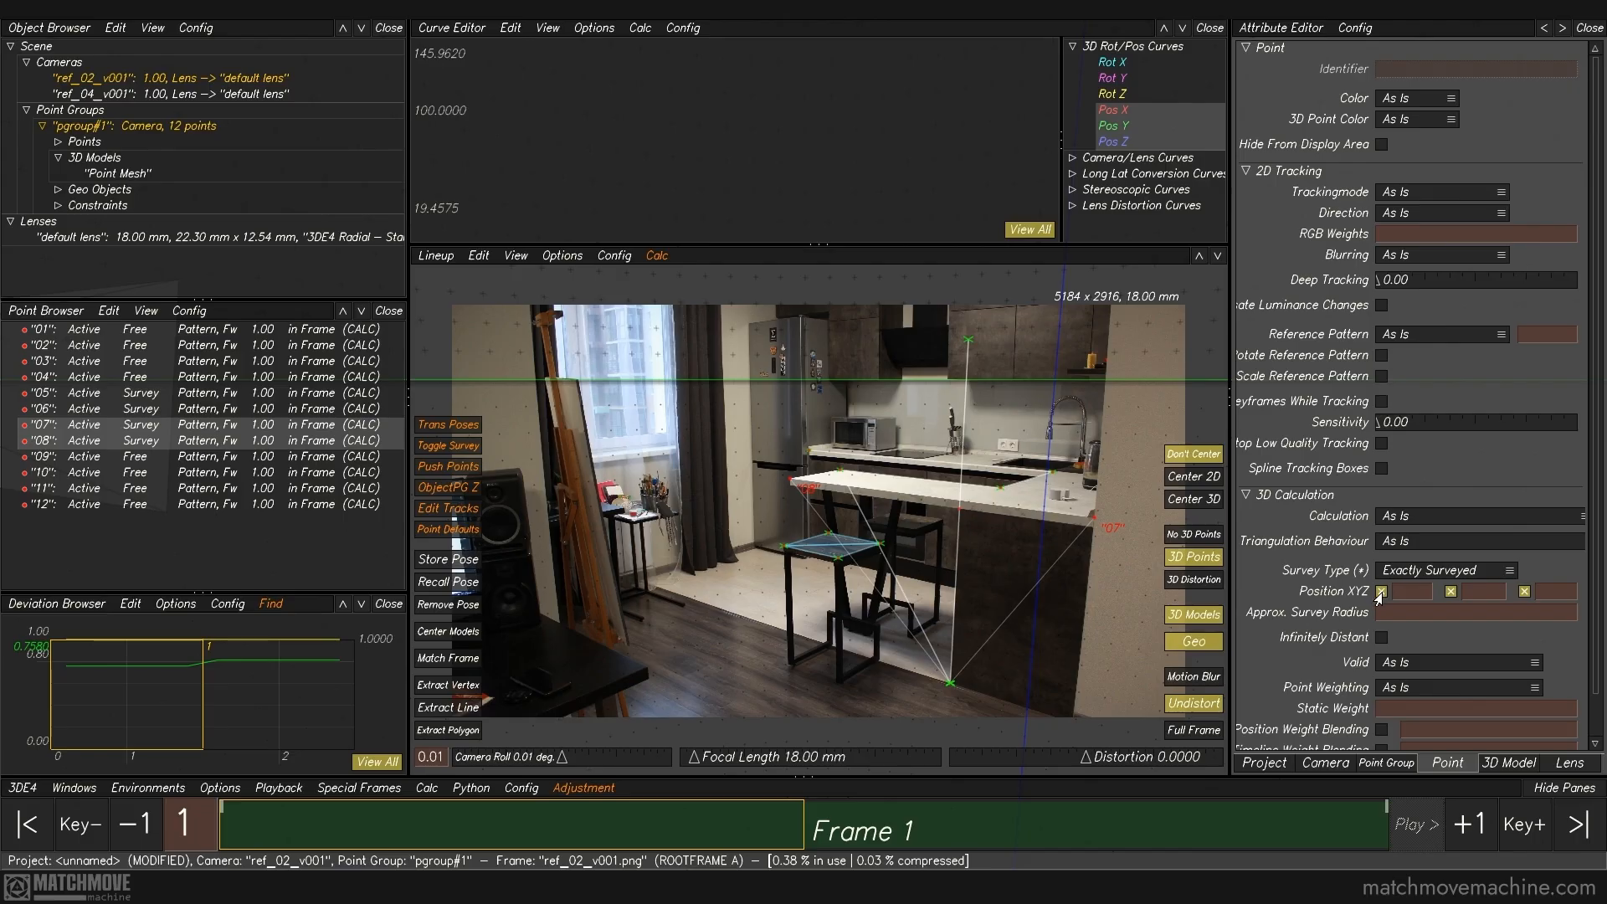
{"action": "left_click", "coordinate": [1381, 592]}
{"action": "left_click", "coordinate": [1450, 591]}
{"action": "left_click", "coordinate": [1553, 591]}
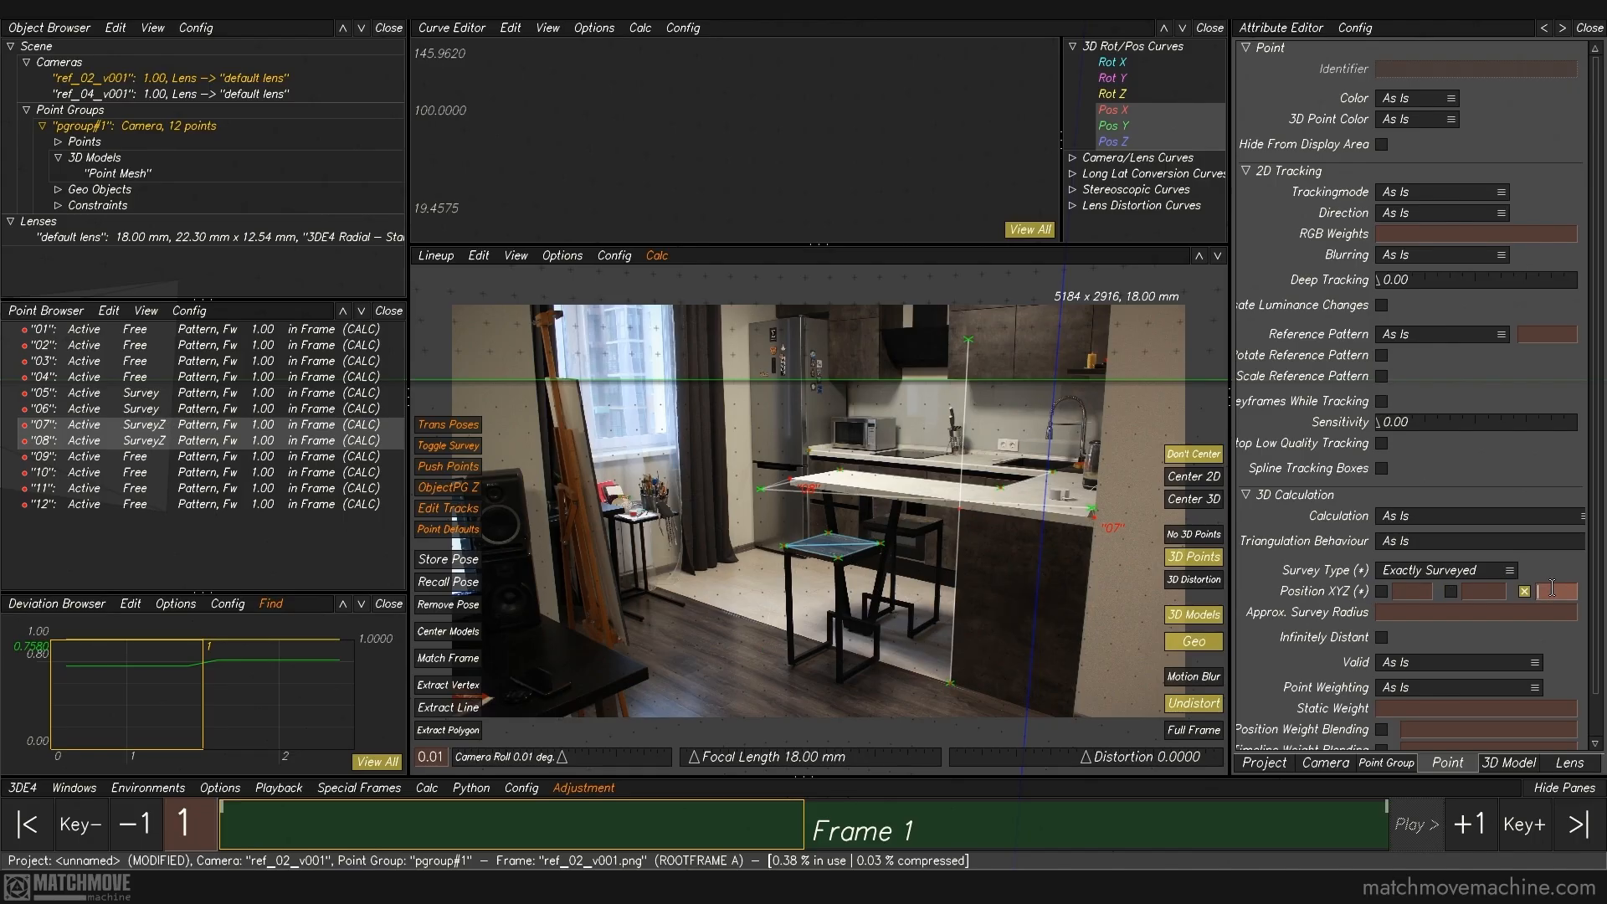
Step: Recalculate all cameras and points from scratch with the new Z constraints and use the result
{"action": "left_click", "coordinate": [1093, 576]}
{"action": "left_click", "coordinate": [426, 788]}
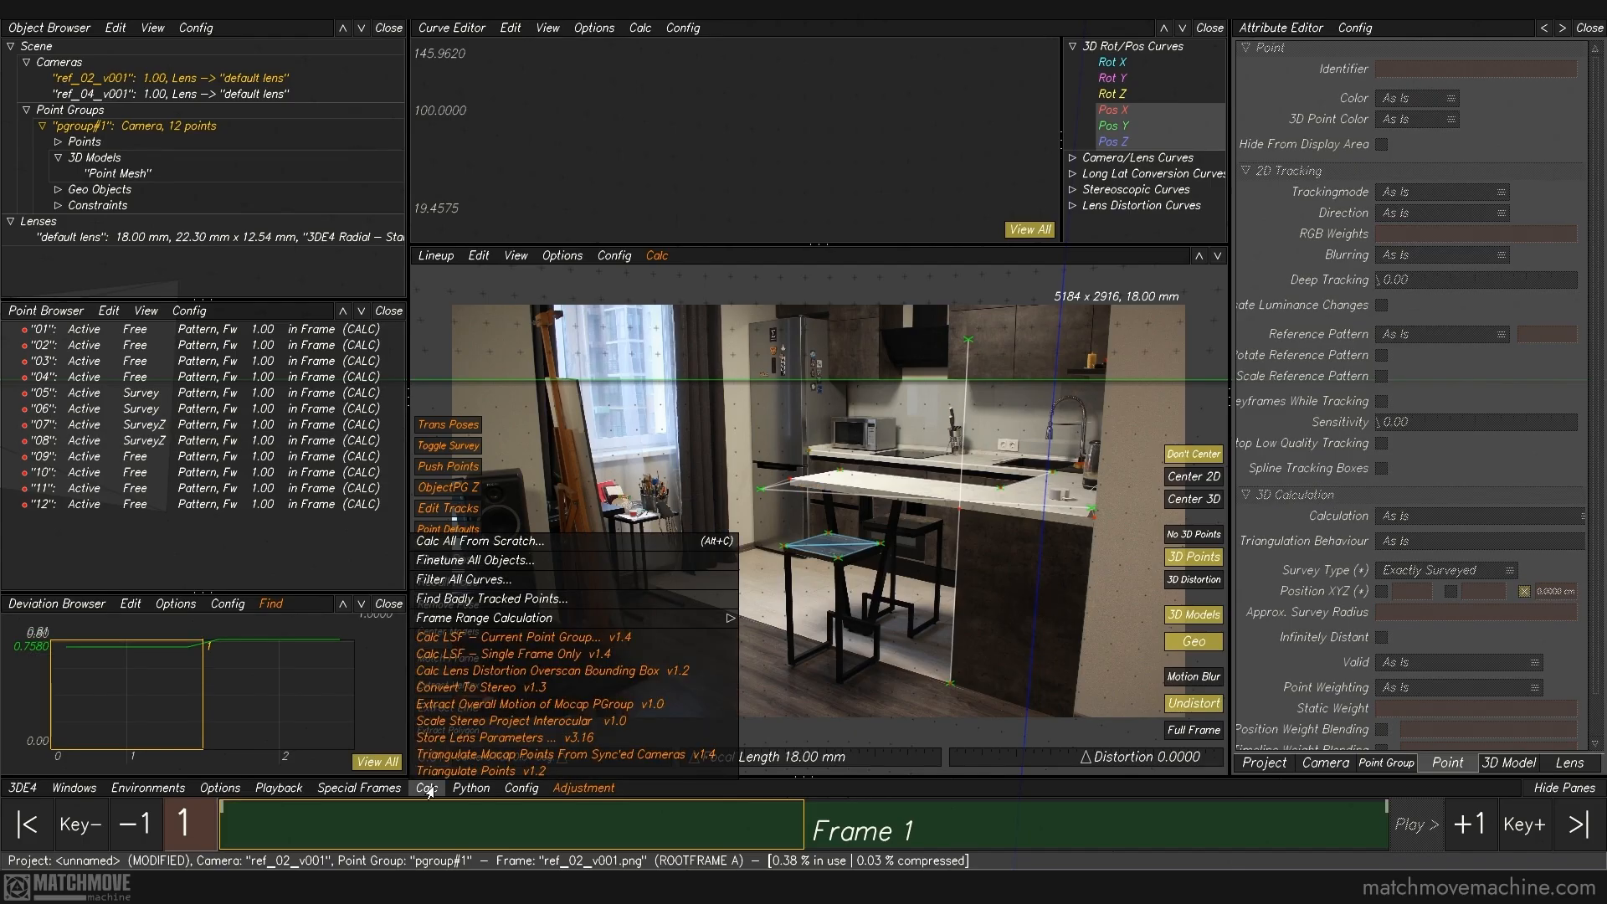
{"action": "left_click", "coordinate": [484, 544]}
{"action": "left_click_drag", "start_coordinate": [760, 409], "coordinate": [984, 590]}
{"action": "left_click", "coordinate": [1009, 717]}
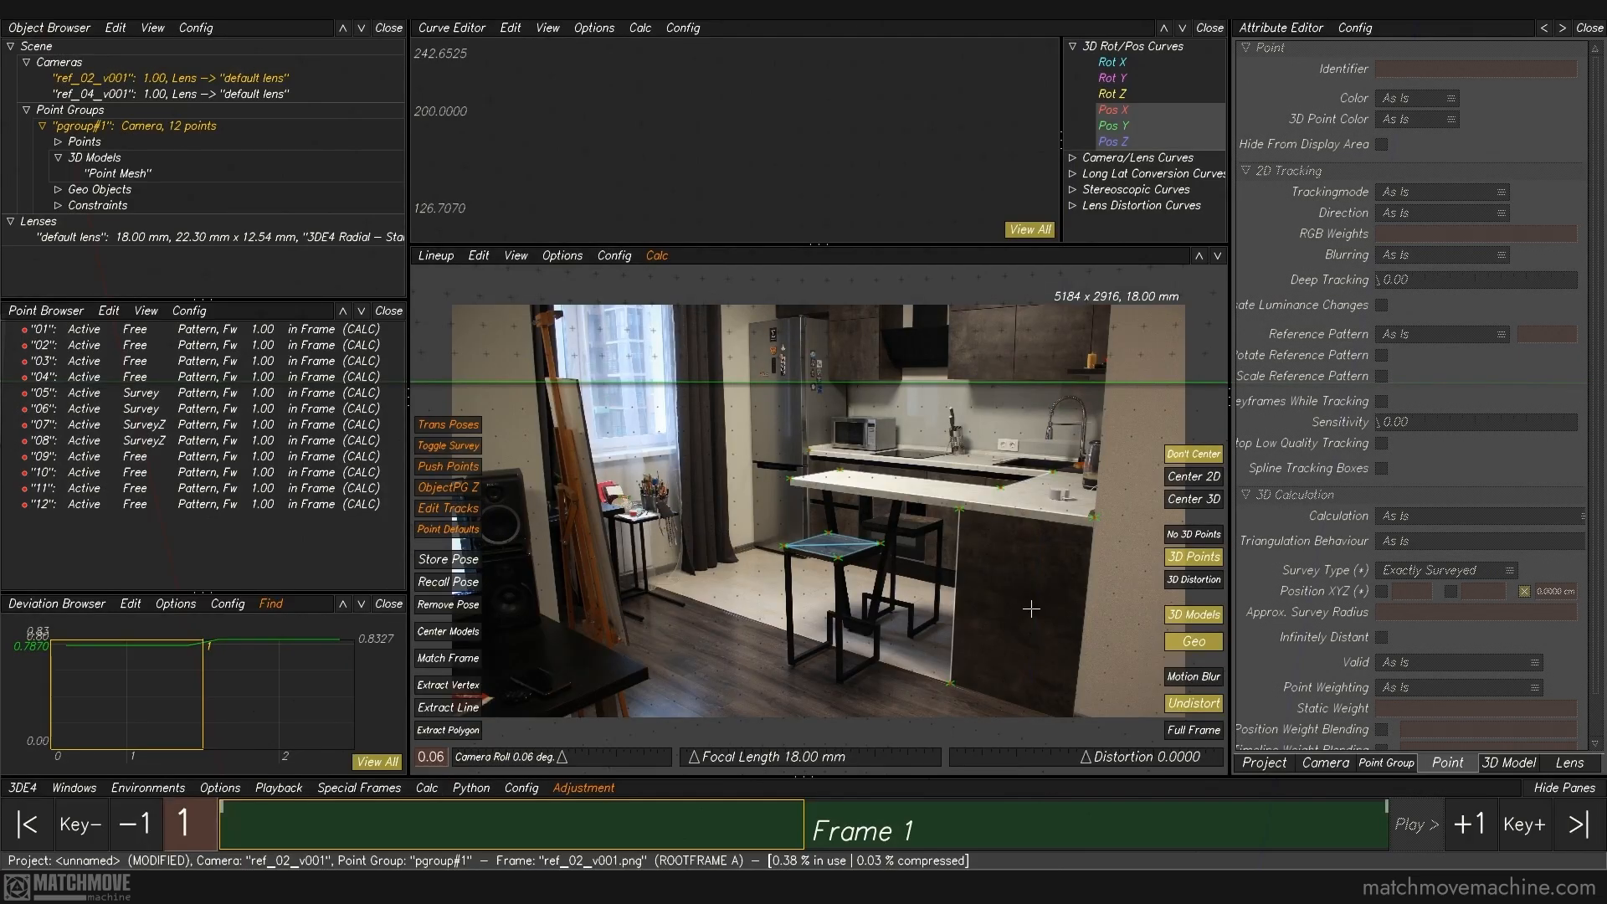
Step: Inspect the recalculated geometry in 3D and check the positions of countertop points 07, 08 and 09
{"action": "key", "text": "F6"}
{"action": "left_click_drag", "start_coordinate": [1004, 414], "coordinate": [967, 513]}
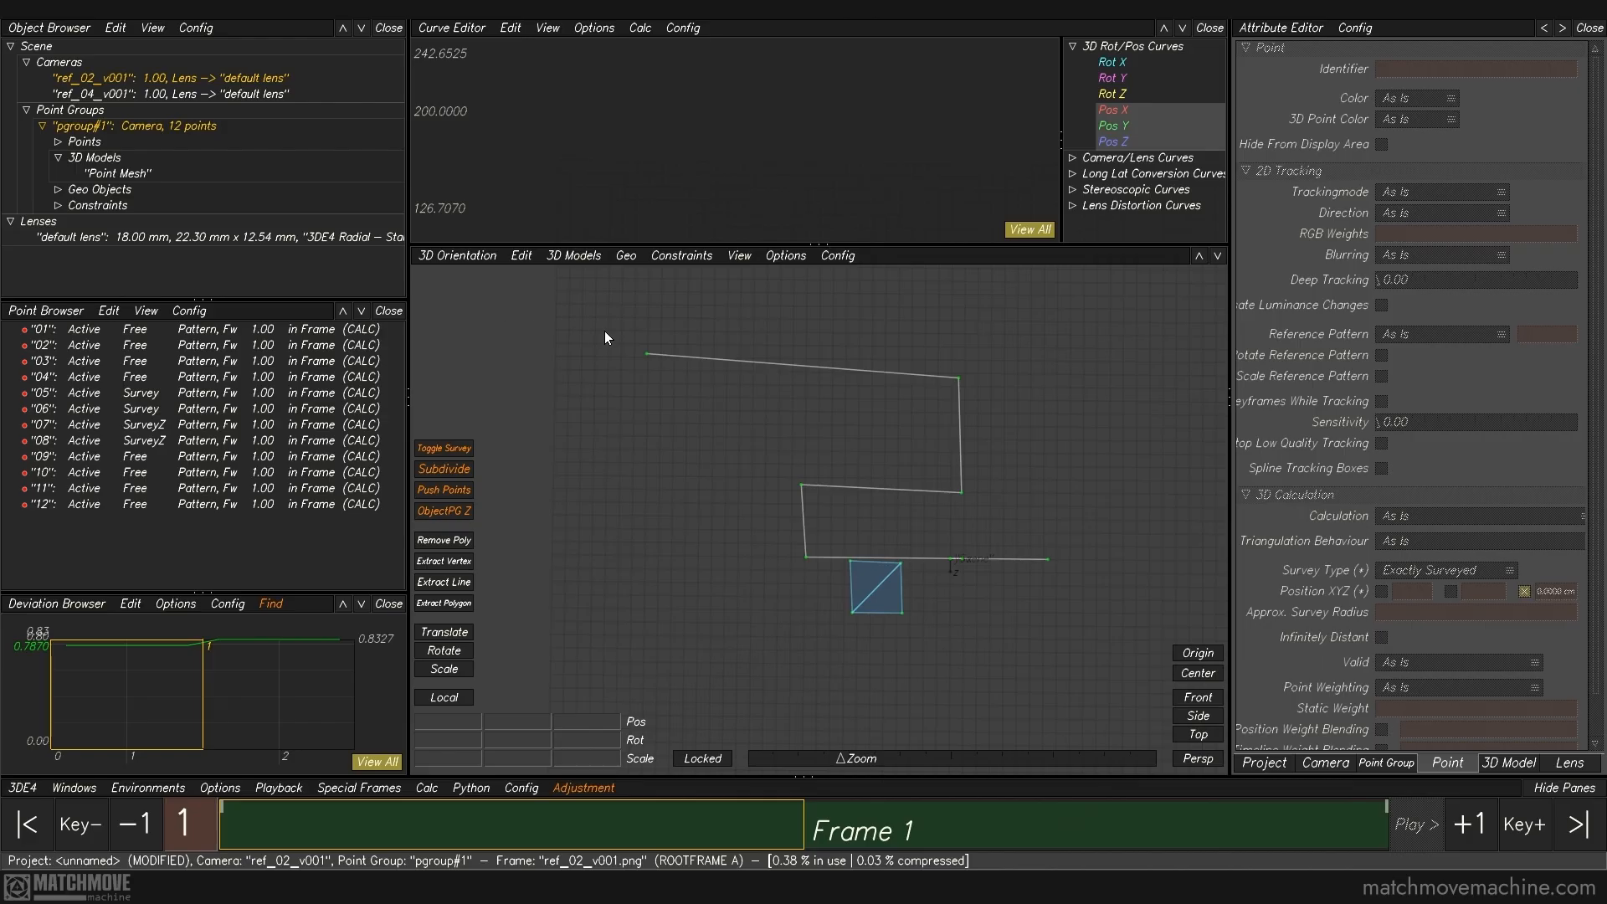
{"action": "left_click_drag", "start_coordinate": [599, 333], "coordinate": [958, 575]}
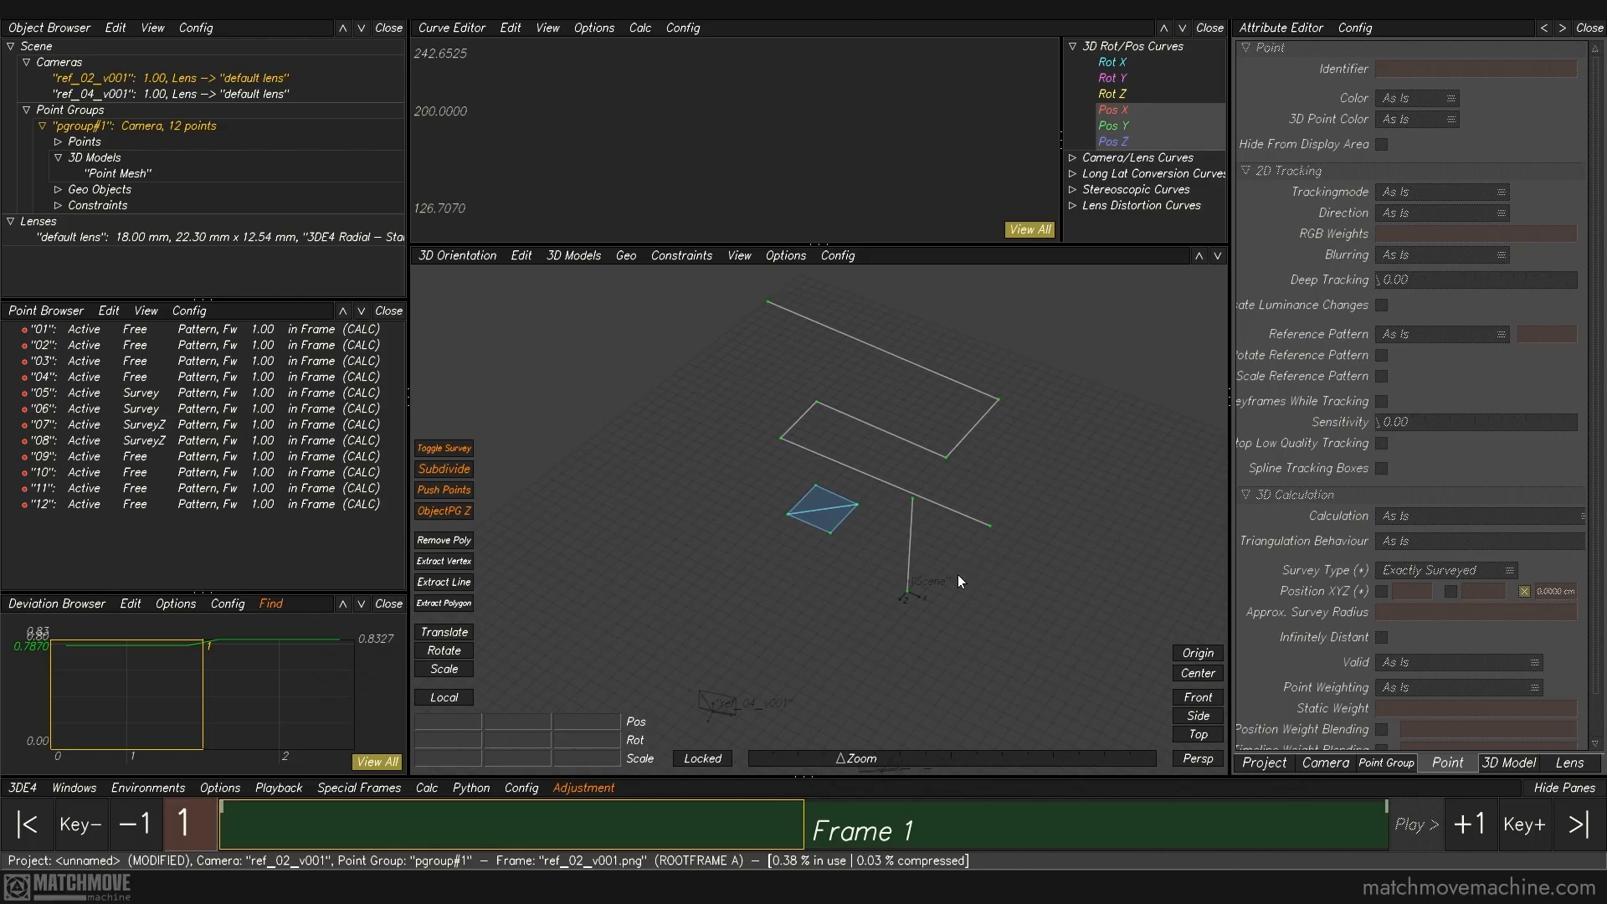
{"action": "left_click", "coordinate": [991, 526]}
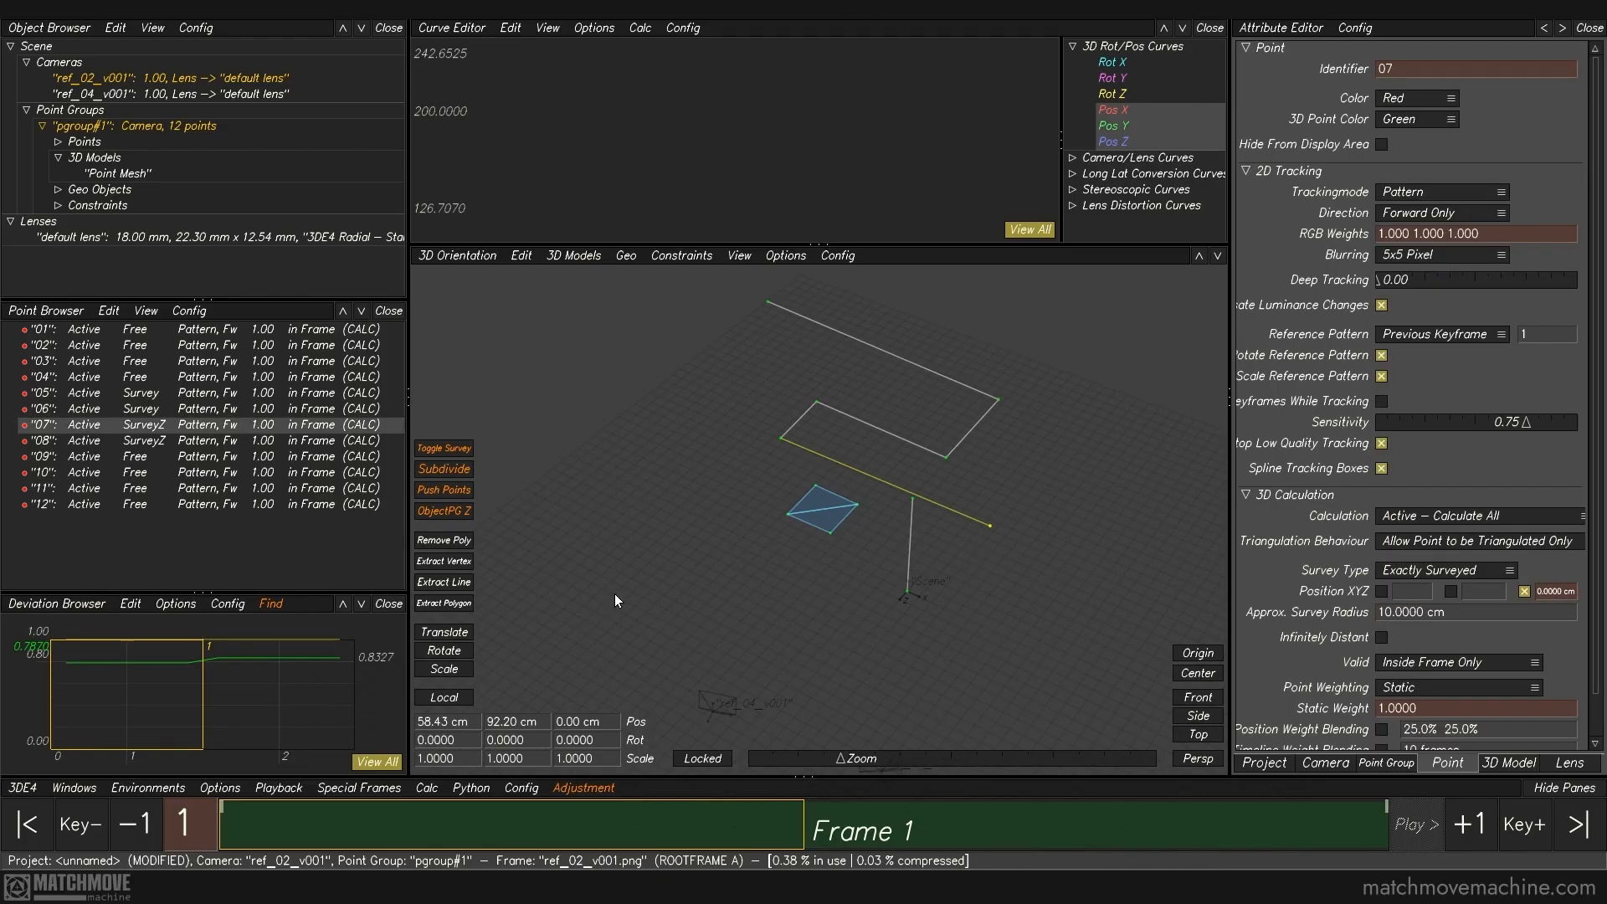
{"action": "left_click_drag", "start_coordinate": [747, 401], "coordinate": [785, 461]}
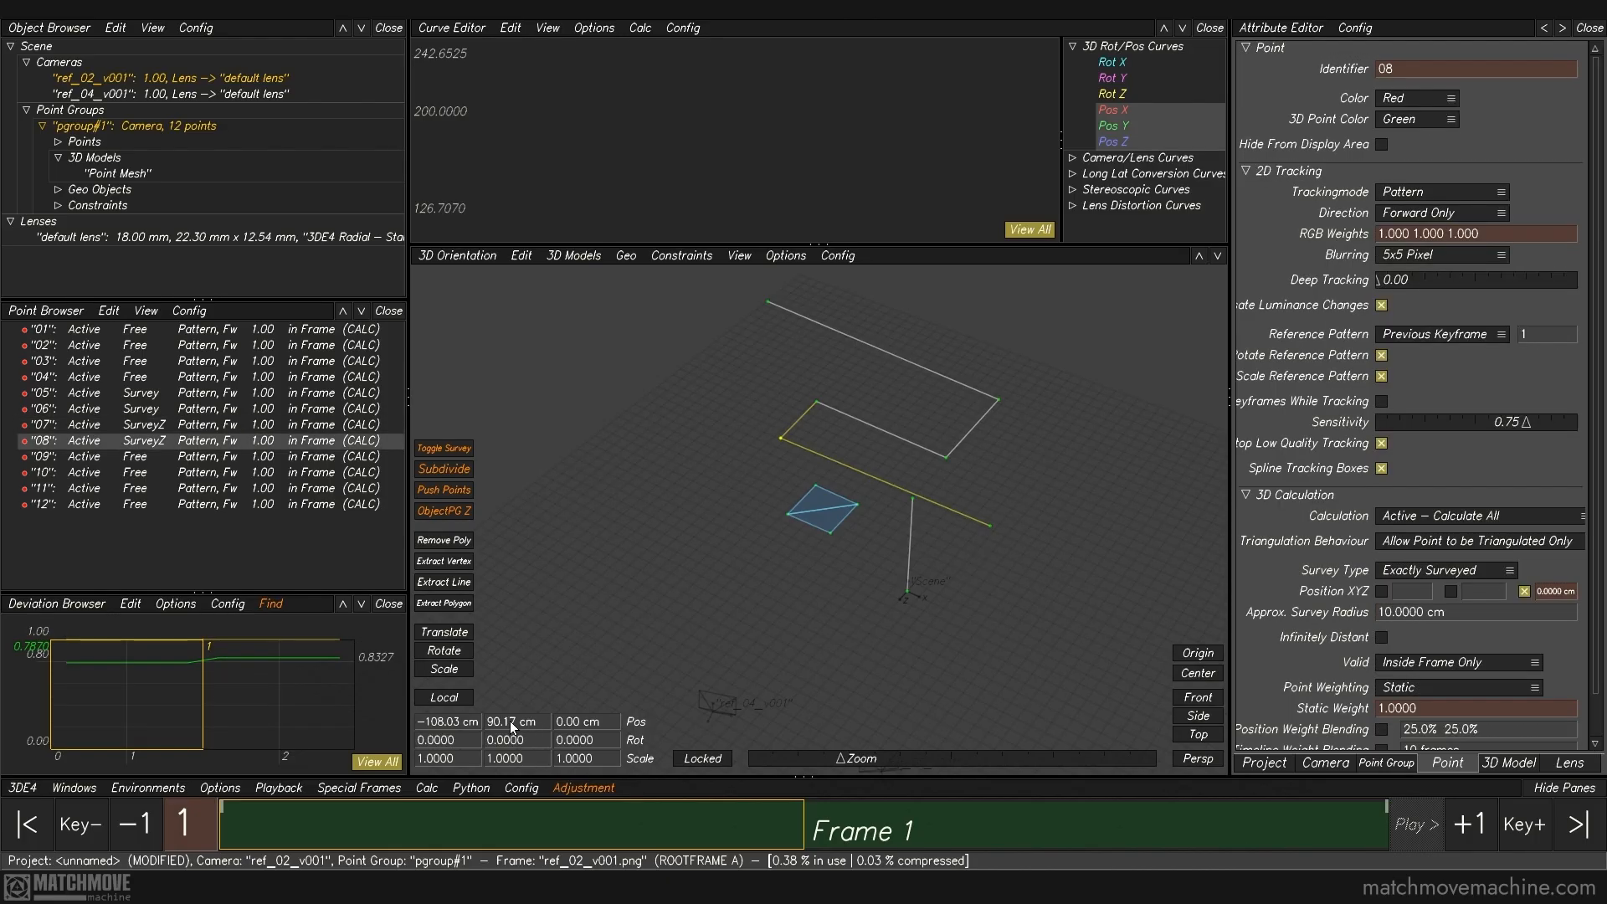
{"action": "left_click_drag", "start_coordinate": [795, 379], "coordinate": [824, 410]}
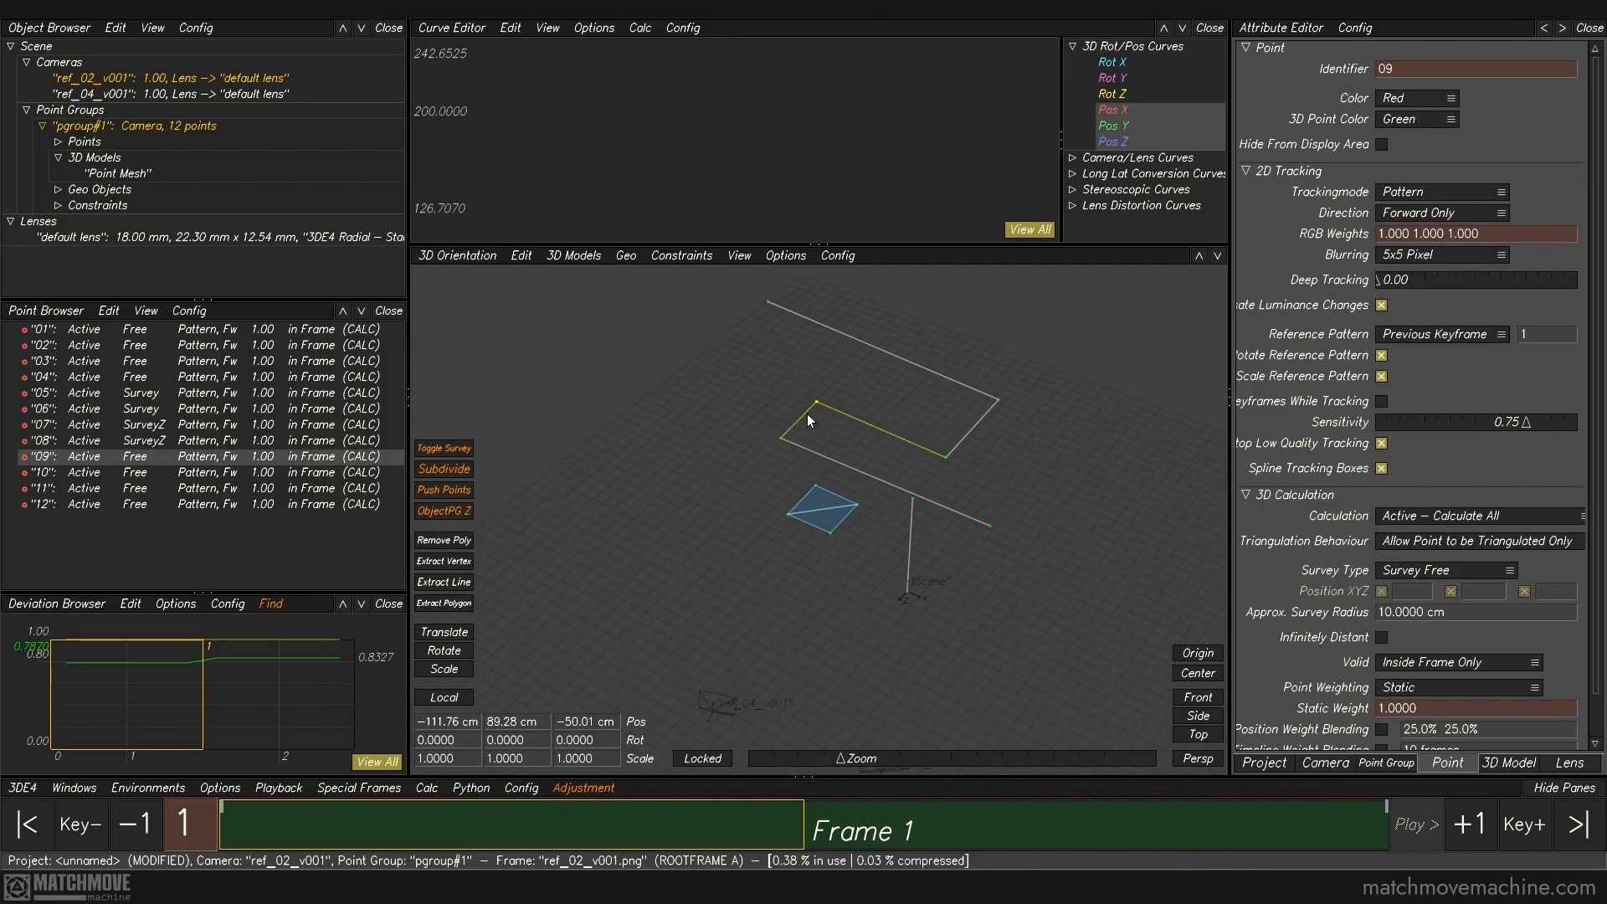
{"action": "left_click", "coordinate": [690, 612]}
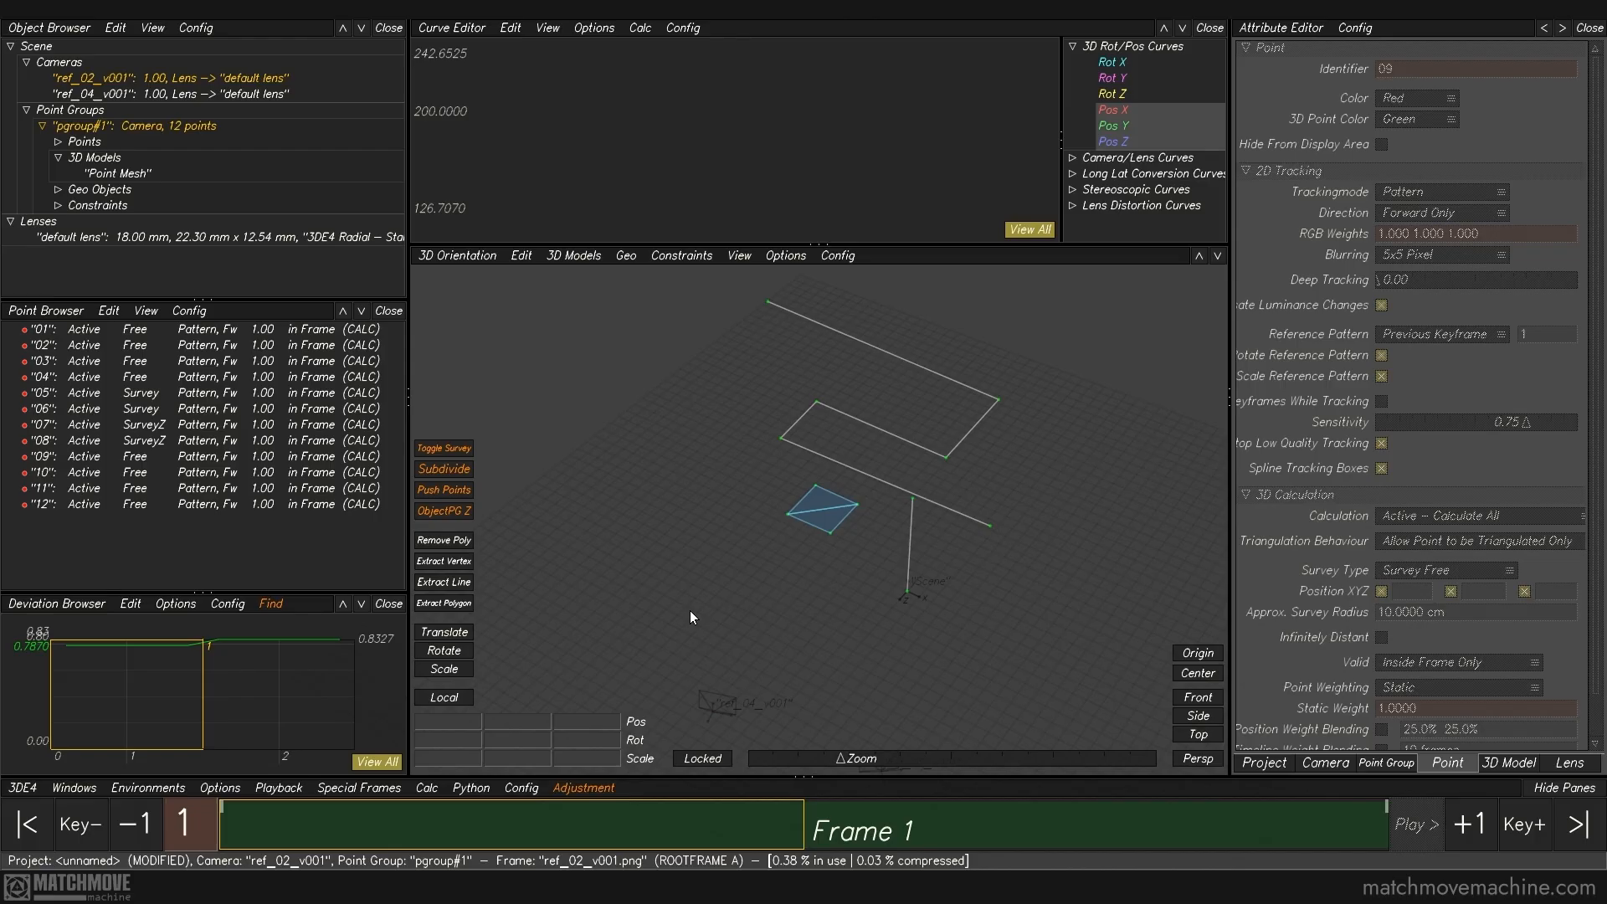
Step: Add a new reference camera and load the image ref_03_v001.png as its footage
{"action": "right_click", "coordinate": [158, 80]}
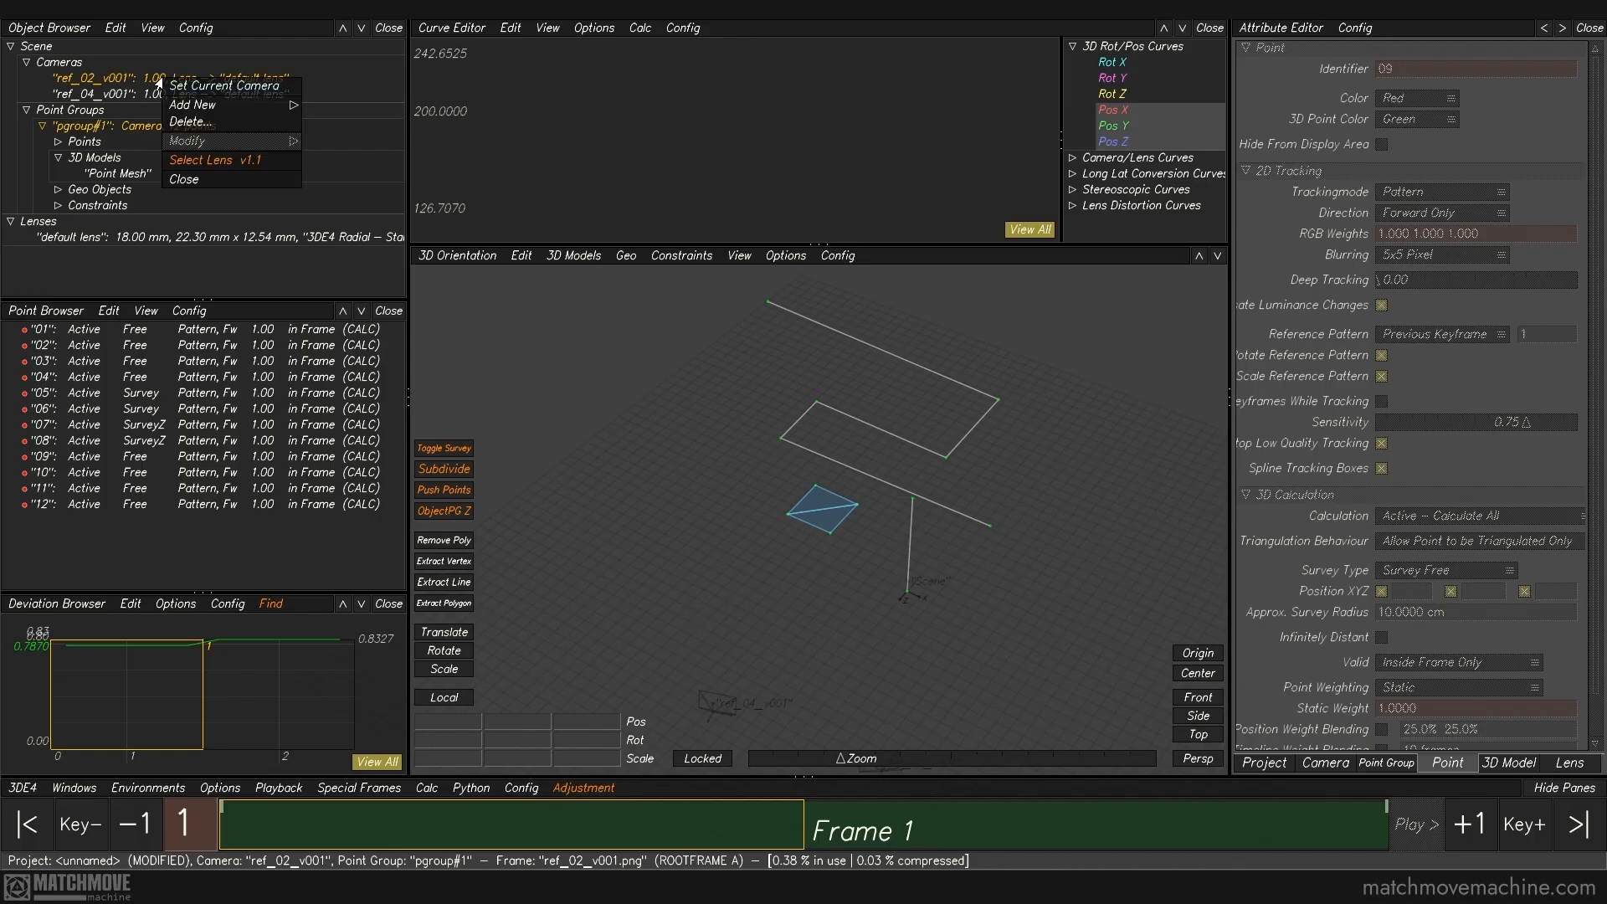
{"action": "mouse_move", "coordinate": [192, 105]}
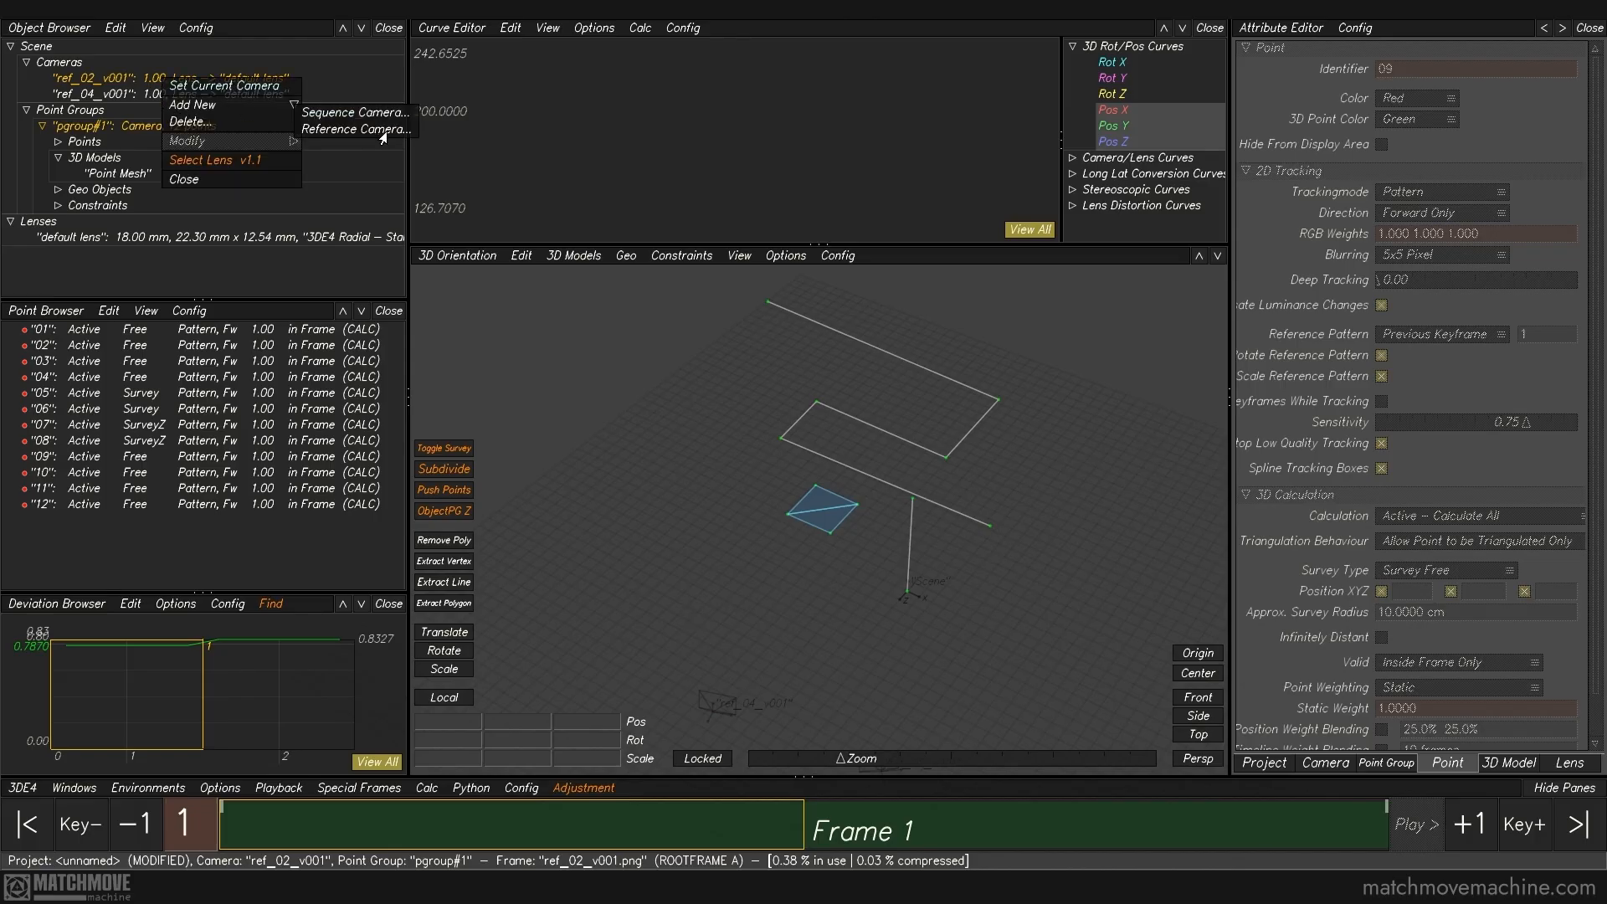
{"action": "left_click", "coordinate": [390, 129]}
{"action": "left_click", "coordinate": [104, 113]}
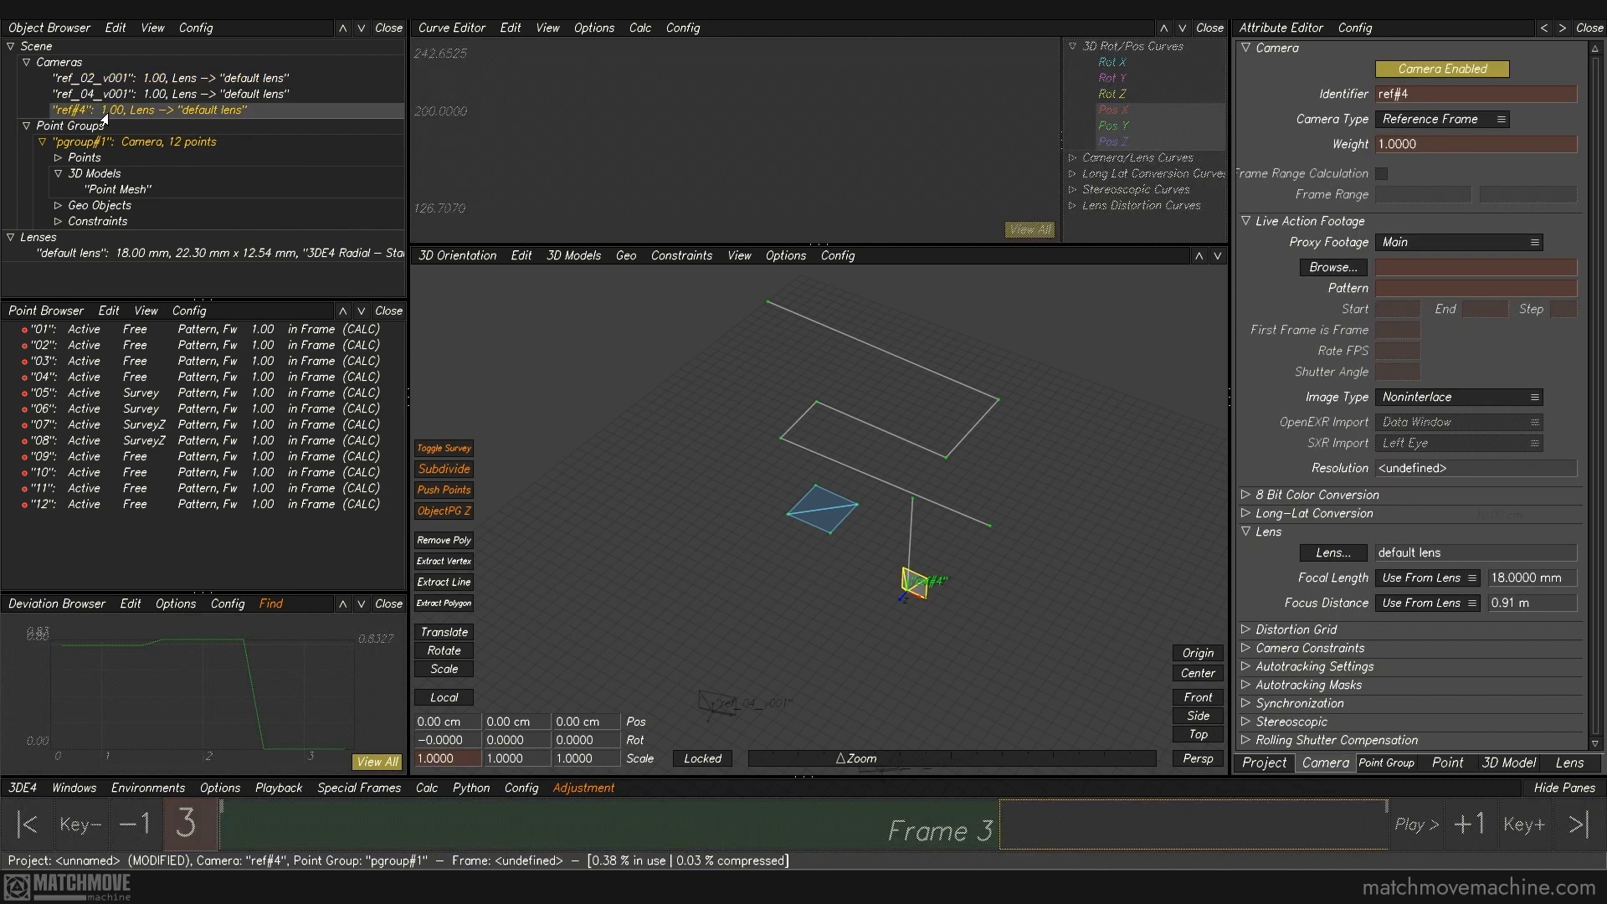
{"action": "left_click", "coordinate": [1323, 268]}
{"action": "left_click", "coordinate": [758, 250]}
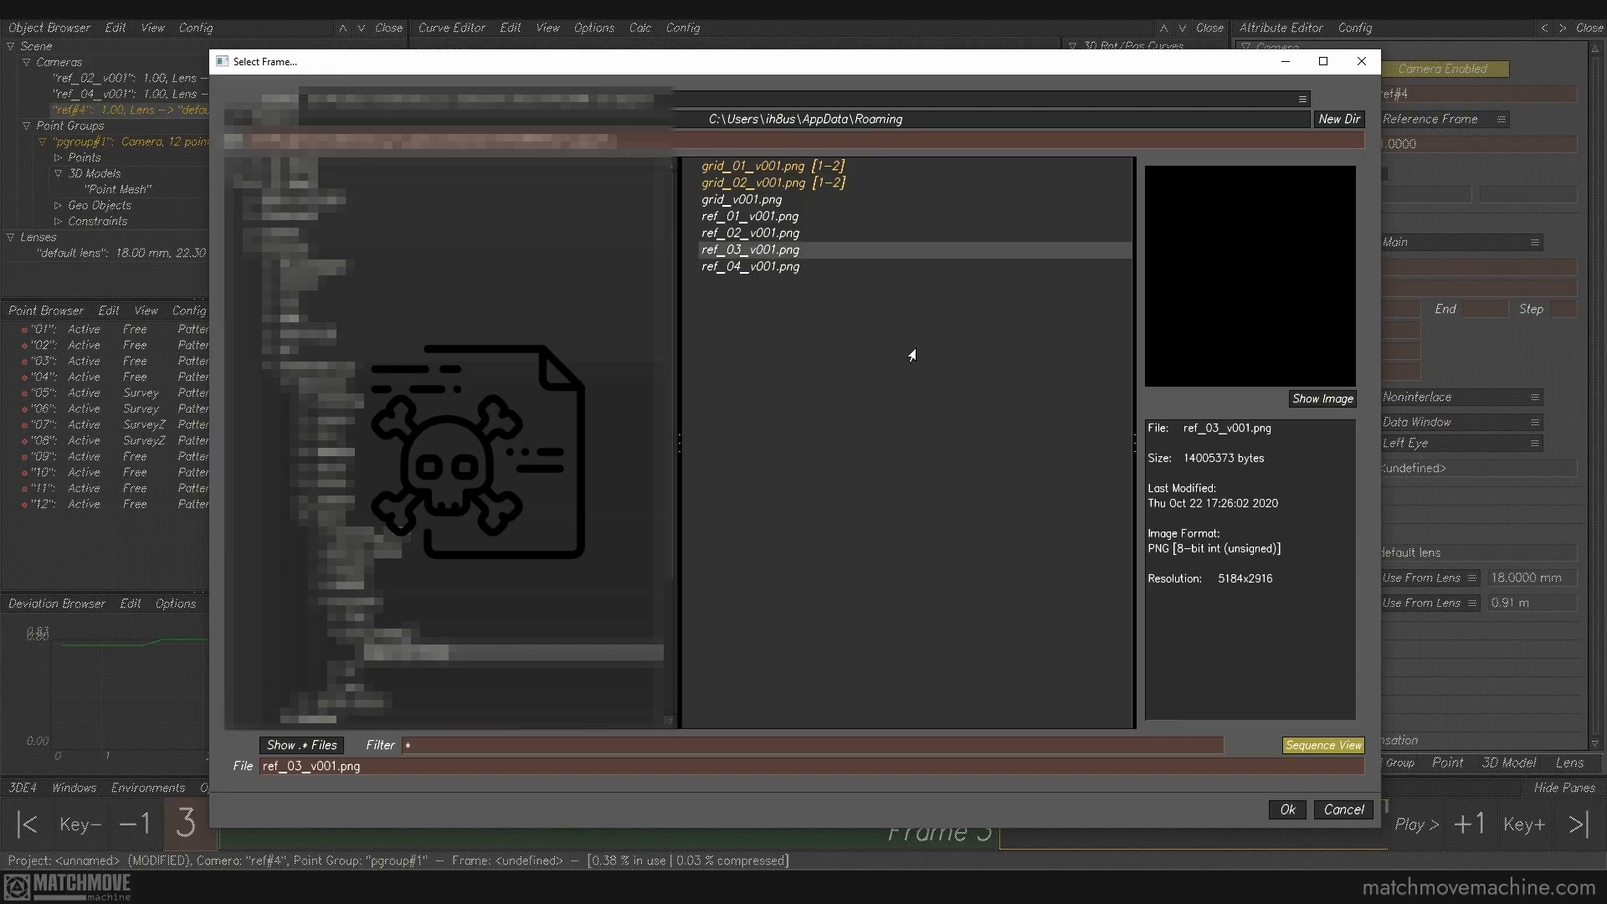
{"action": "left_click", "coordinate": [1276, 813]}
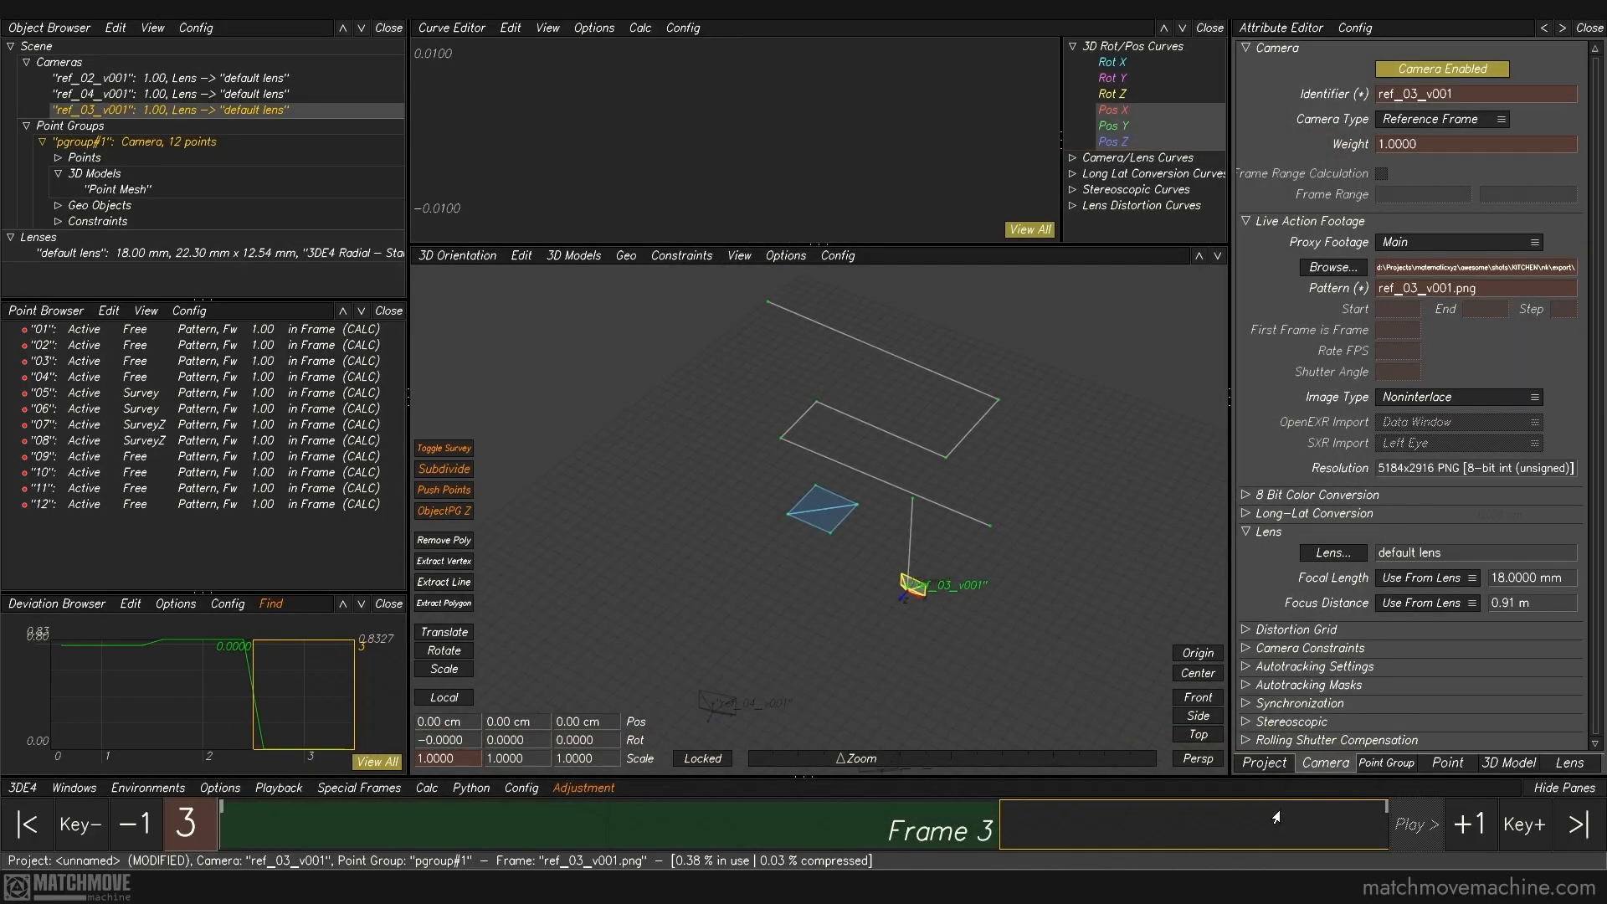
Step: Track point 12 in the ref_03_v001 photo at the rear countertop's corner beside the fridge, using ref_04_v001 for comparison
{"action": "key", "text": "F1"}
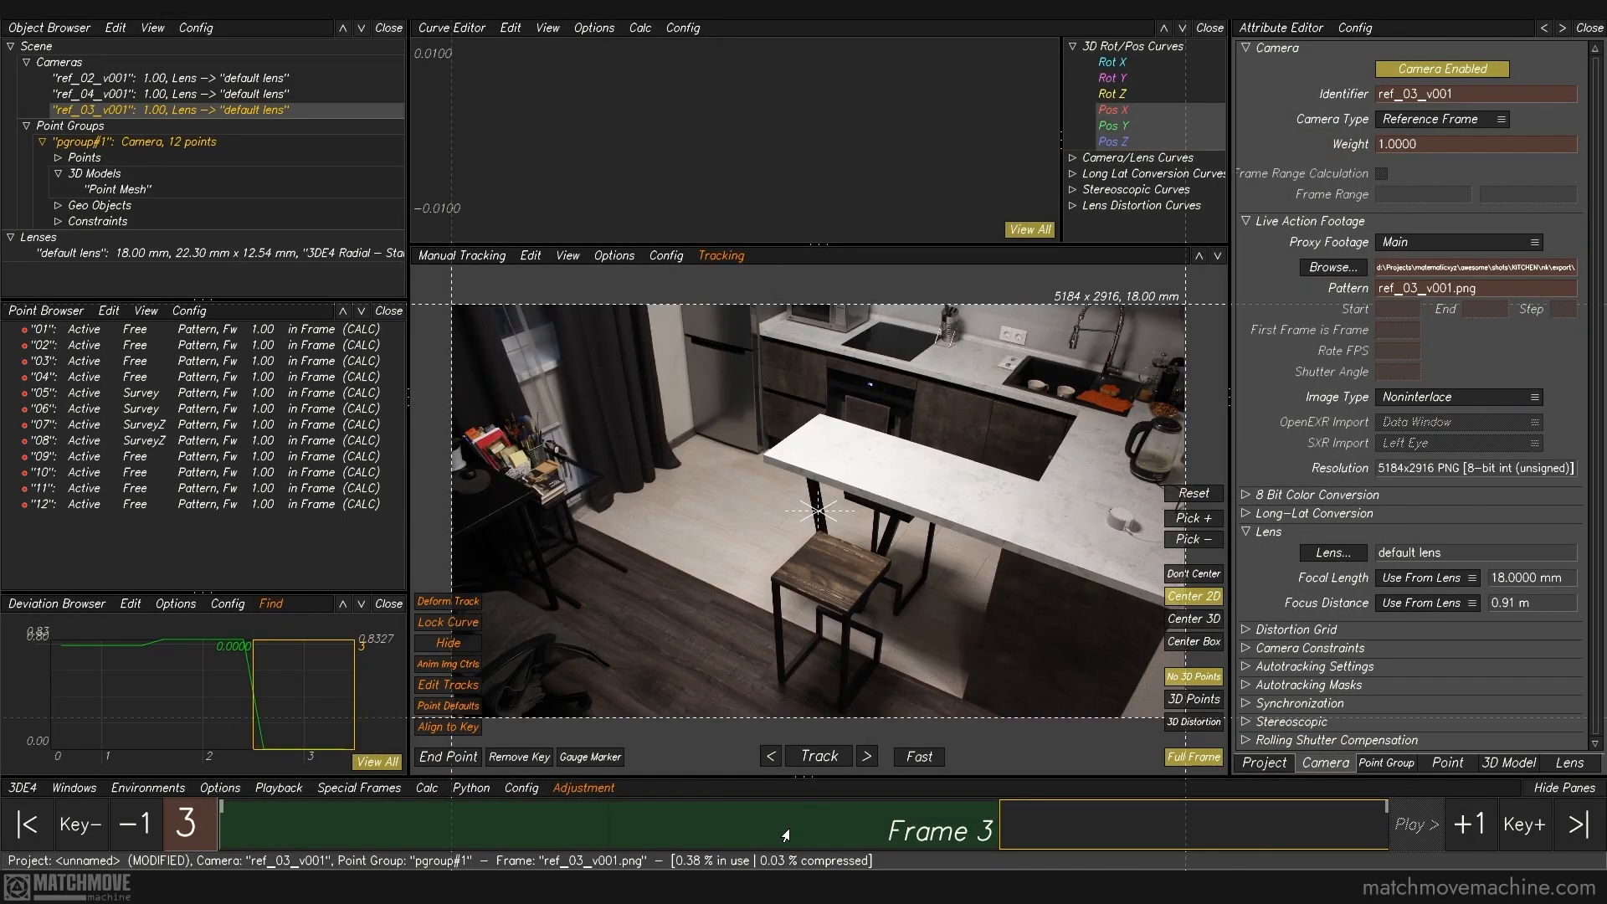
{"action": "scroll", "coordinate": [787, 832], "scroll_direction": "up", "scroll_amount": 2}
{"action": "scroll", "coordinate": [786, 834], "scroll_direction": "down", "scroll_amount": 2}
{"action": "scroll", "coordinate": [786, 834], "scroll_direction": "up", "scroll_amount": 2}
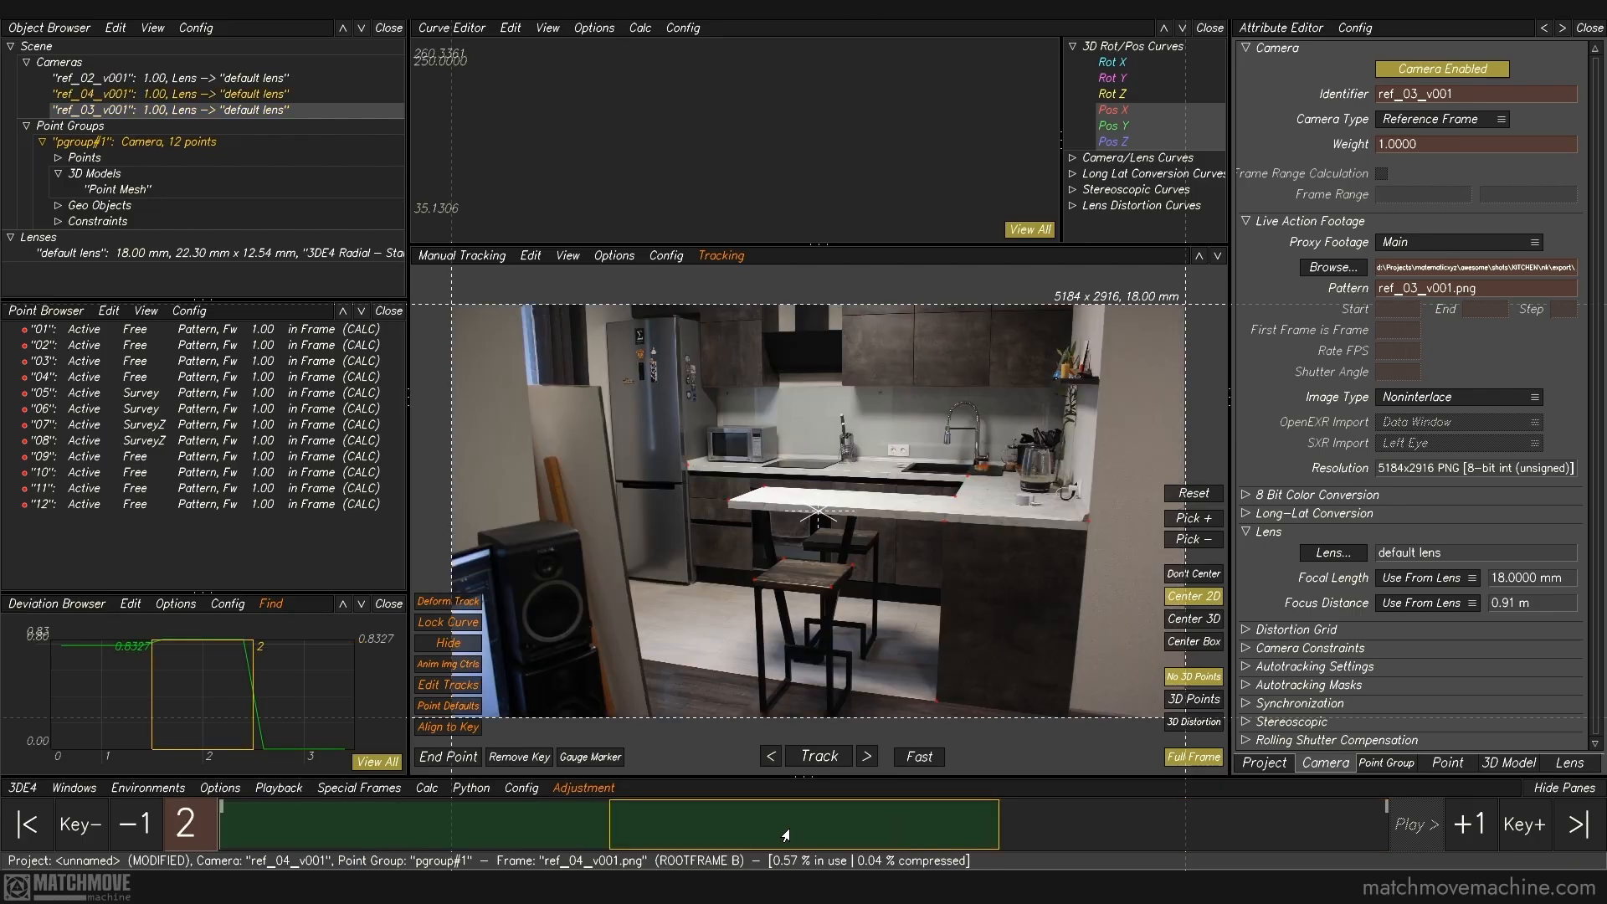
{"action": "scroll", "coordinate": [786, 834], "scroll_direction": "down", "scroll_amount": 1}
{"action": "left_click", "coordinate": [688, 465]}
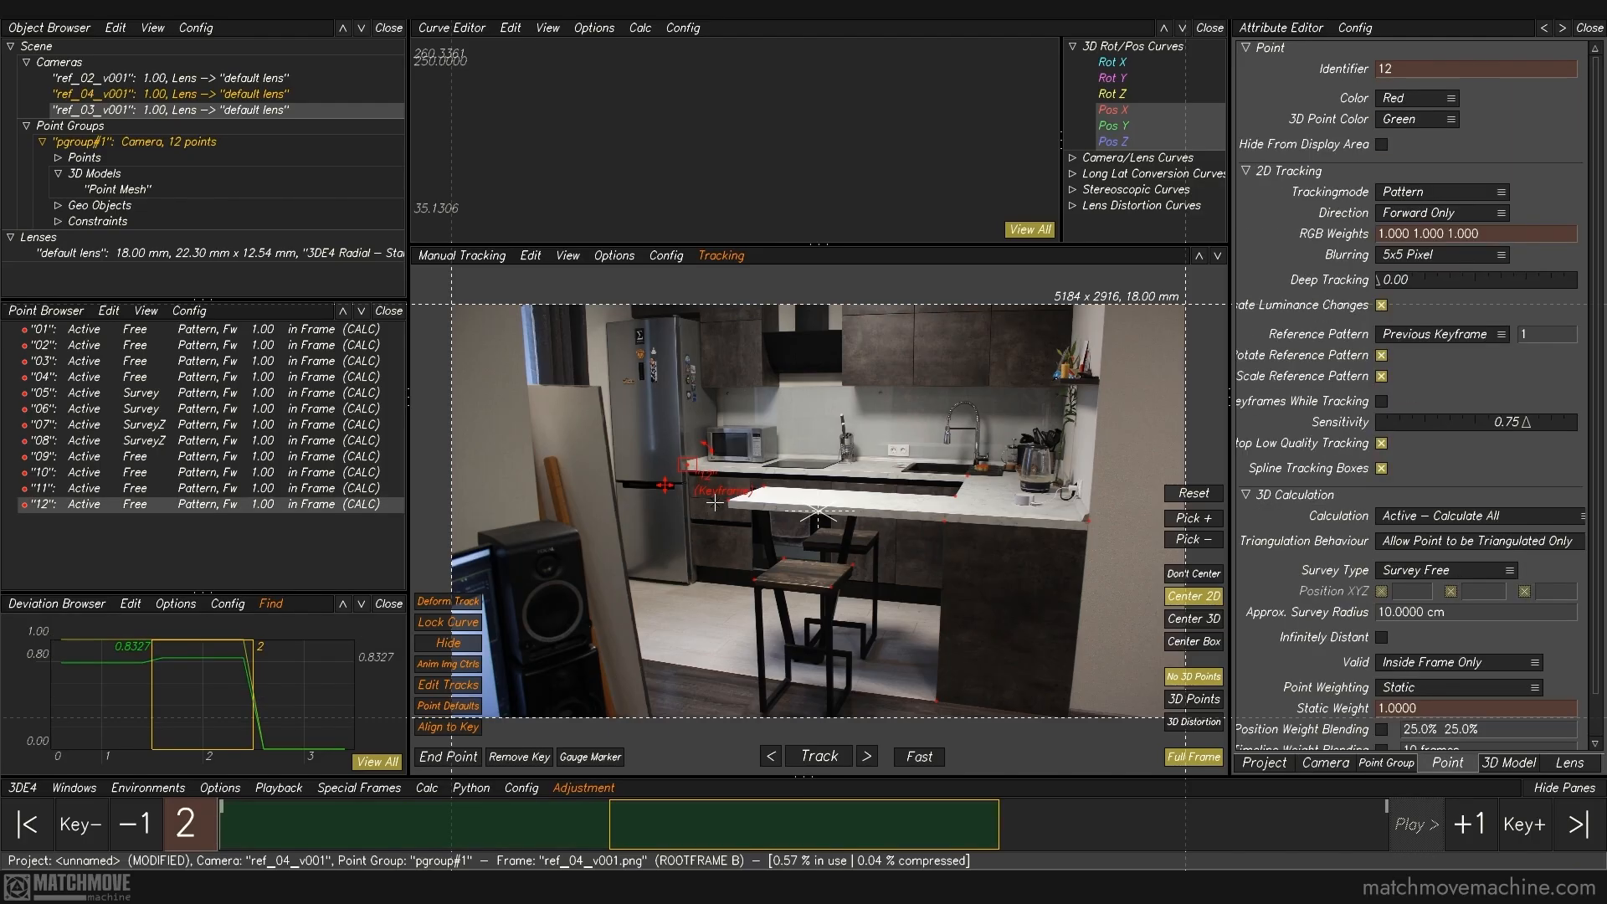
{"action": "key", "text": "Right"}
{"action": "right_click_drag", "start_coordinate": [764, 308], "coordinate": [771, 578], "text": "ctrl"}
{"action": "left_click", "coordinate": [726, 575], "text": "ctrl"}
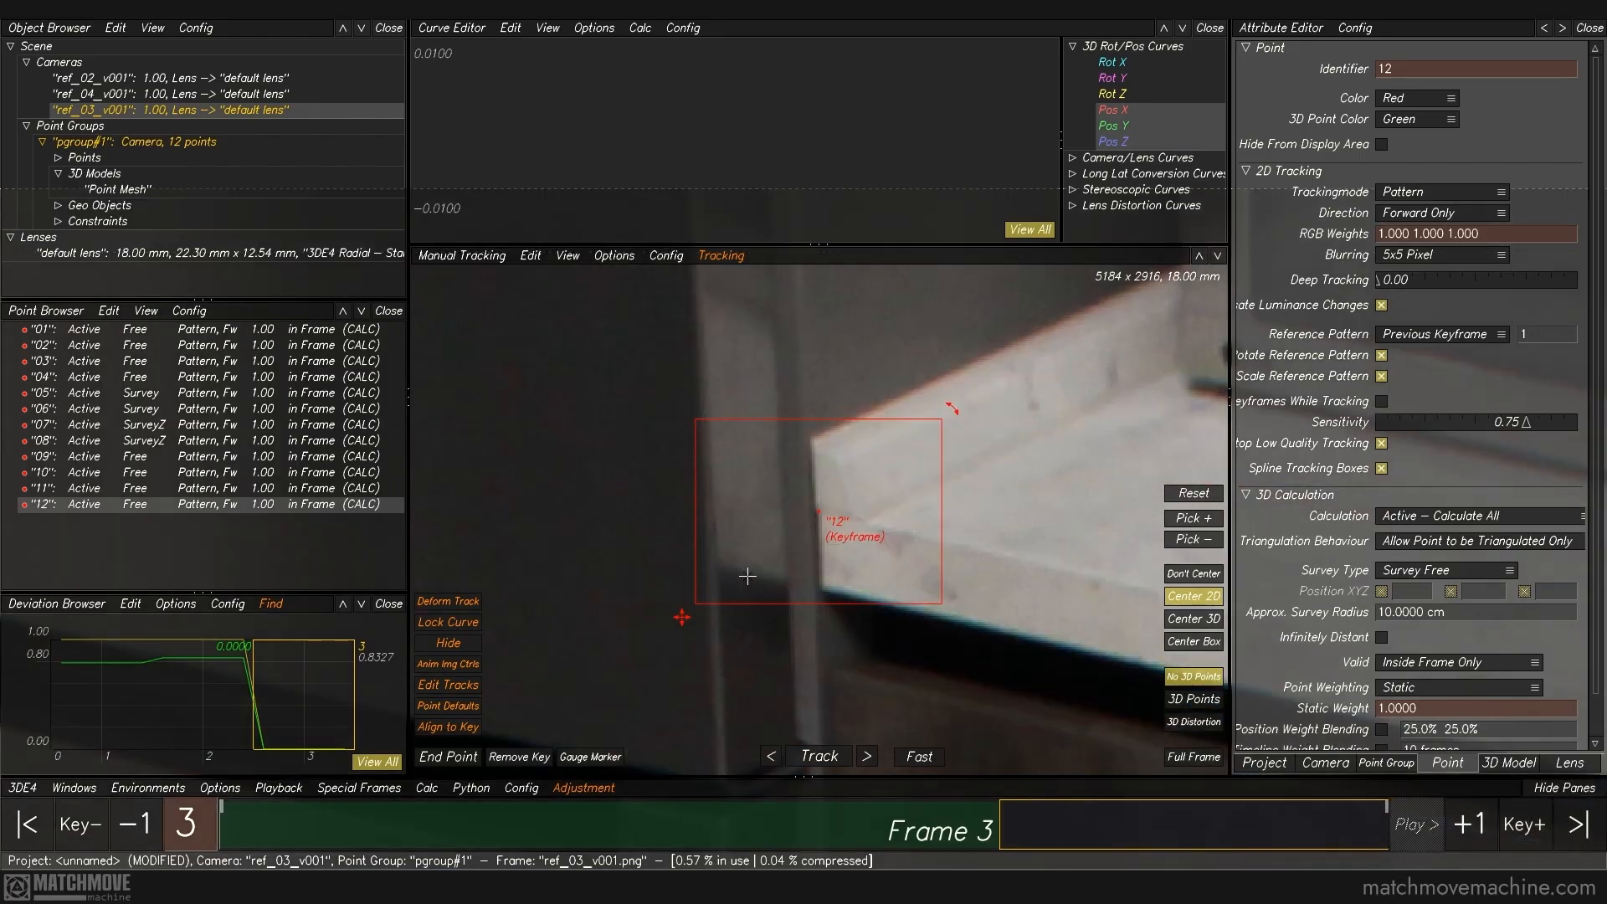
{"action": "key", "text": "f"}
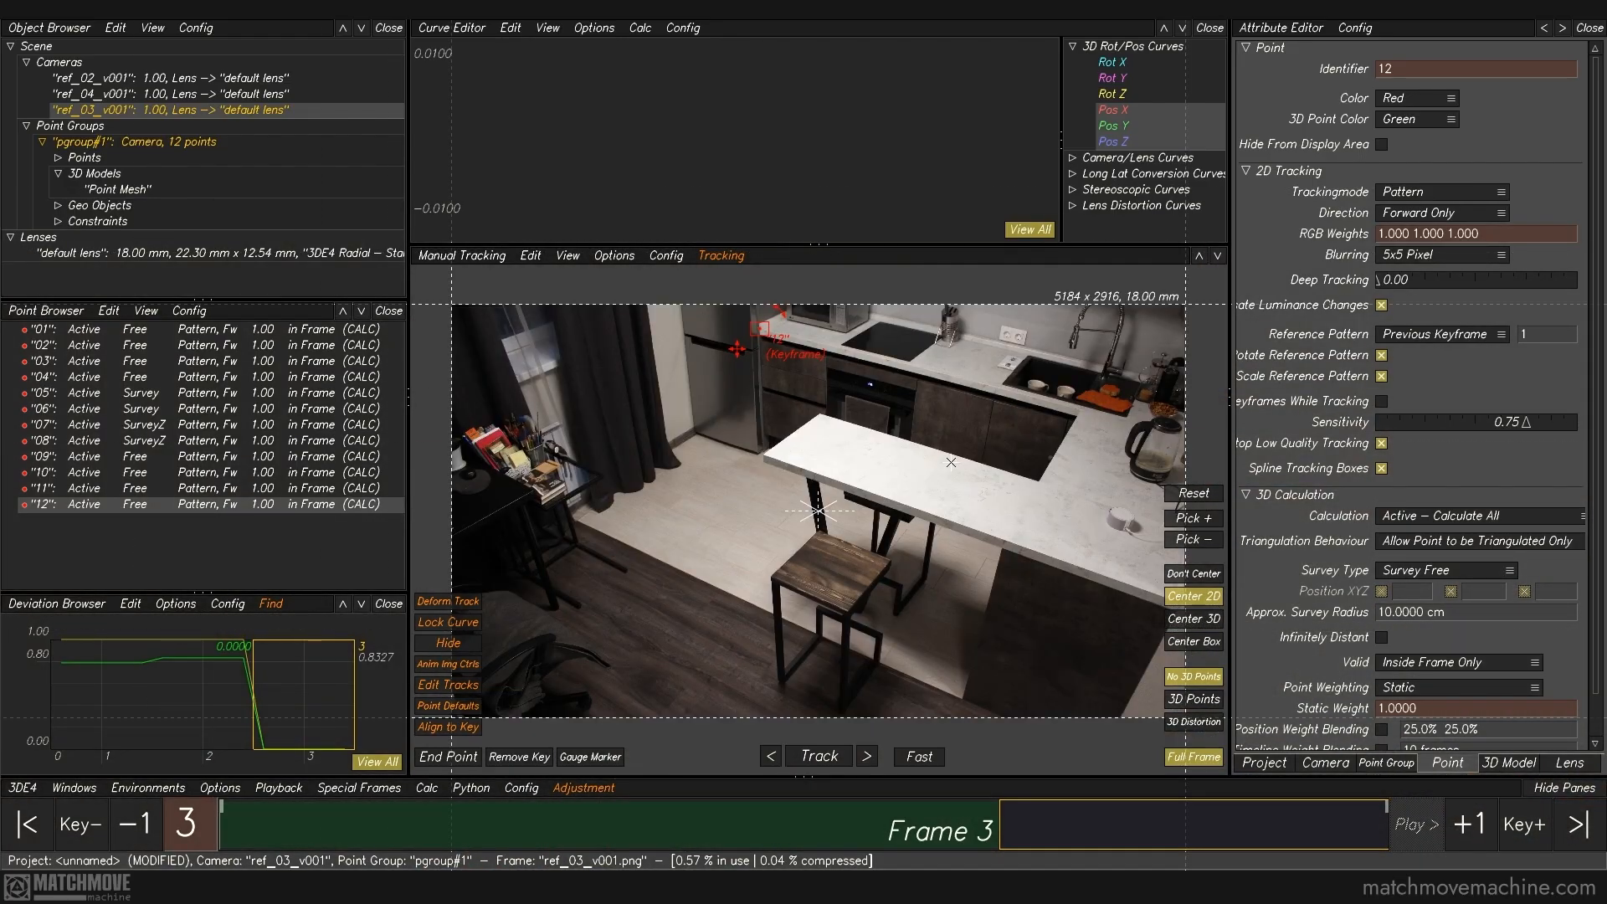
Step: Track point 04 in the ref_03_v001 photo at the near corner of the front stool's seat
{"action": "key", "text": "Left"}
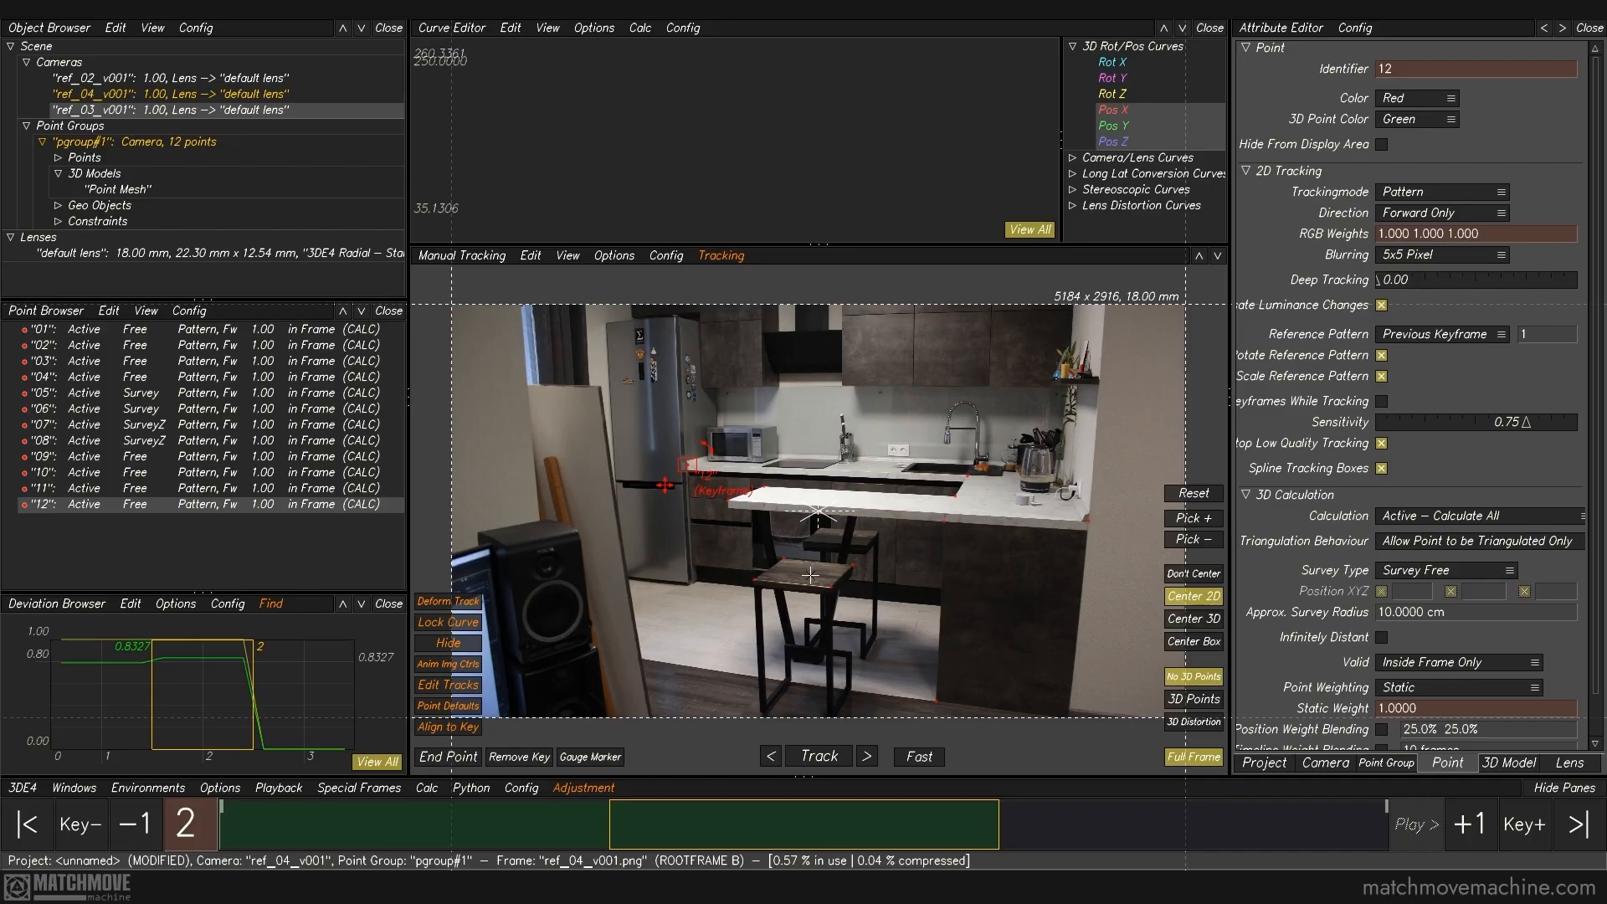
{"action": "left_click", "coordinate": [808, 606]}
{"action": "key", "text": "Right"}
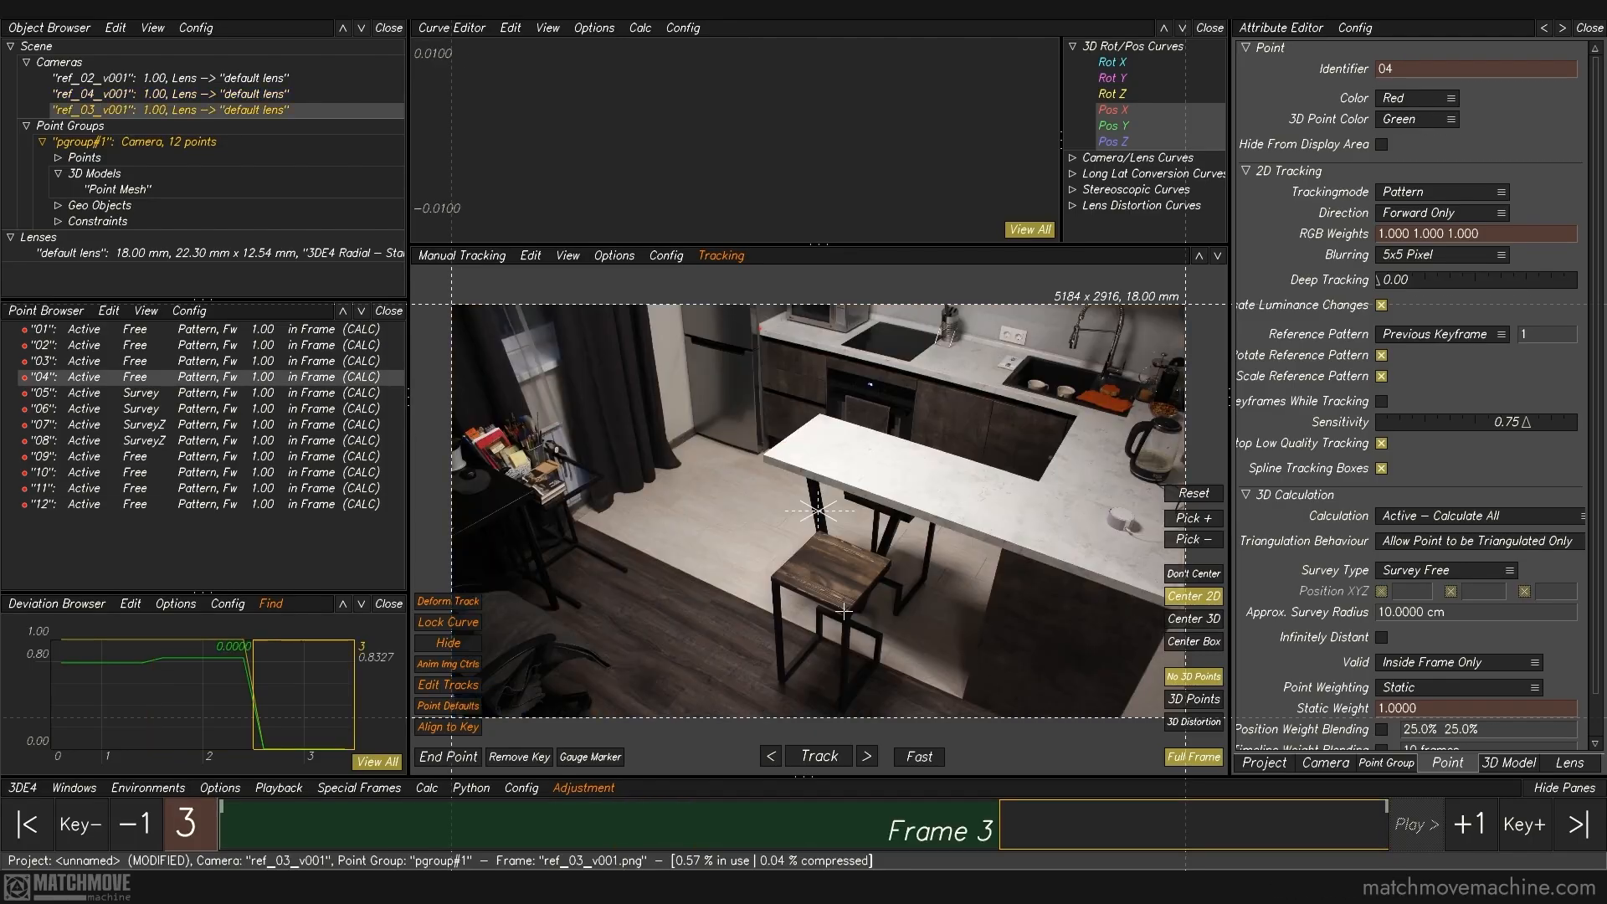
{"action": "right_click_drag", "start_coordinate": [862, 575], "coordinate": [910, 816], "text": "ctrl"}
{"action": "middle_click_drag", "start_coordinate": [830, 686], "coordinate": [940, 327], "text": "ctrl"}
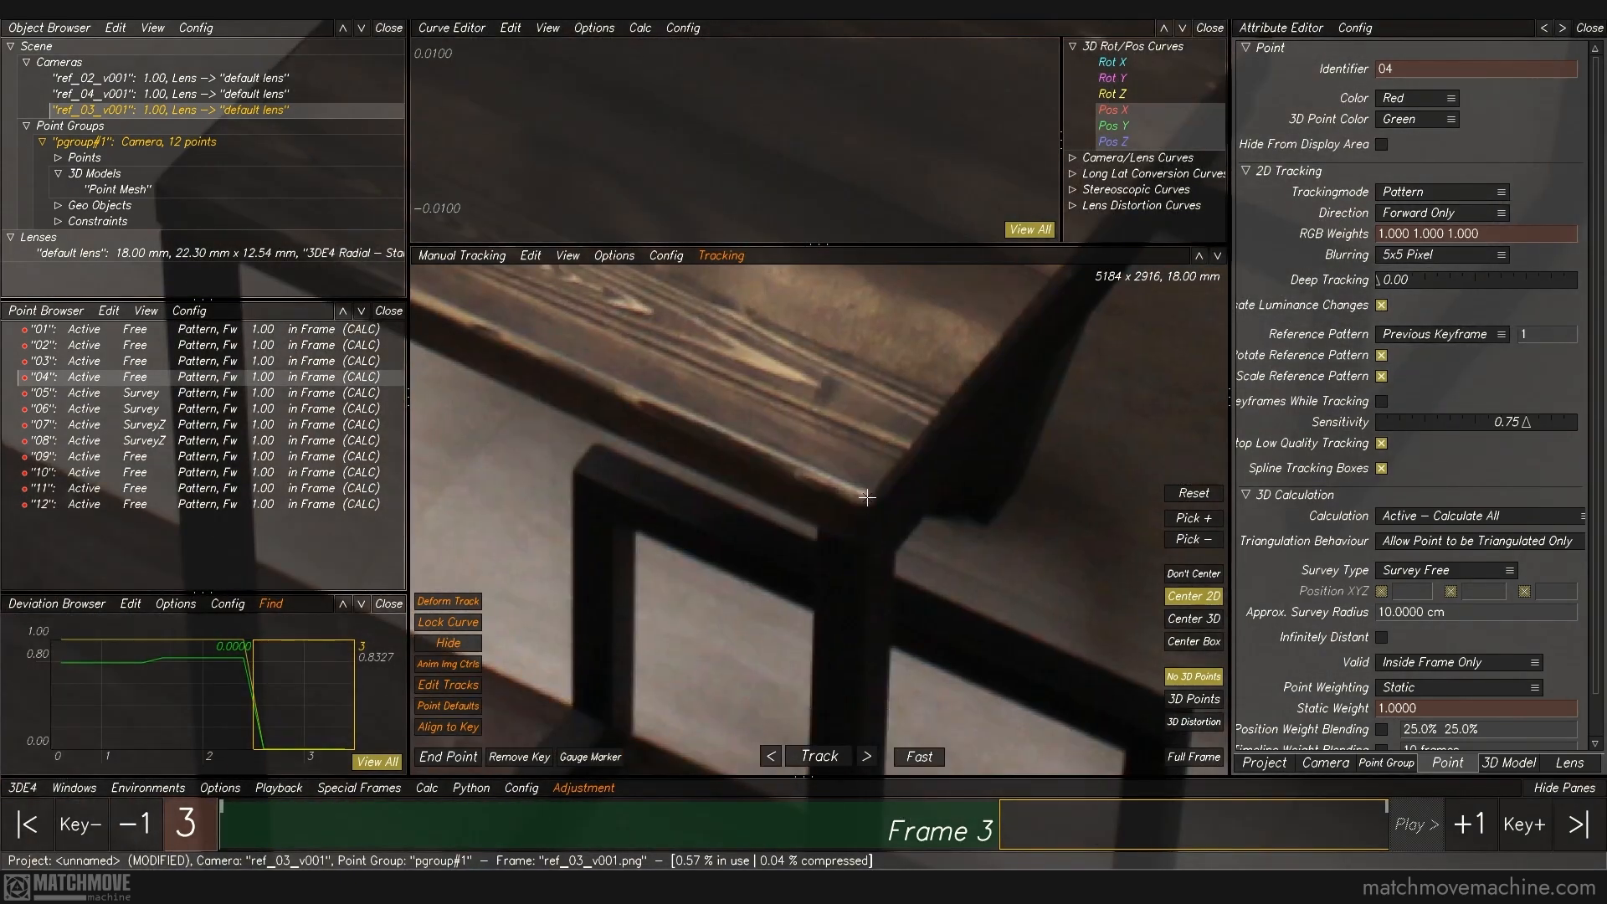
{"action": "left_click", "coordinate": [867, 497], "text": "ctrl"}
{"action": "key", "text": "f"}
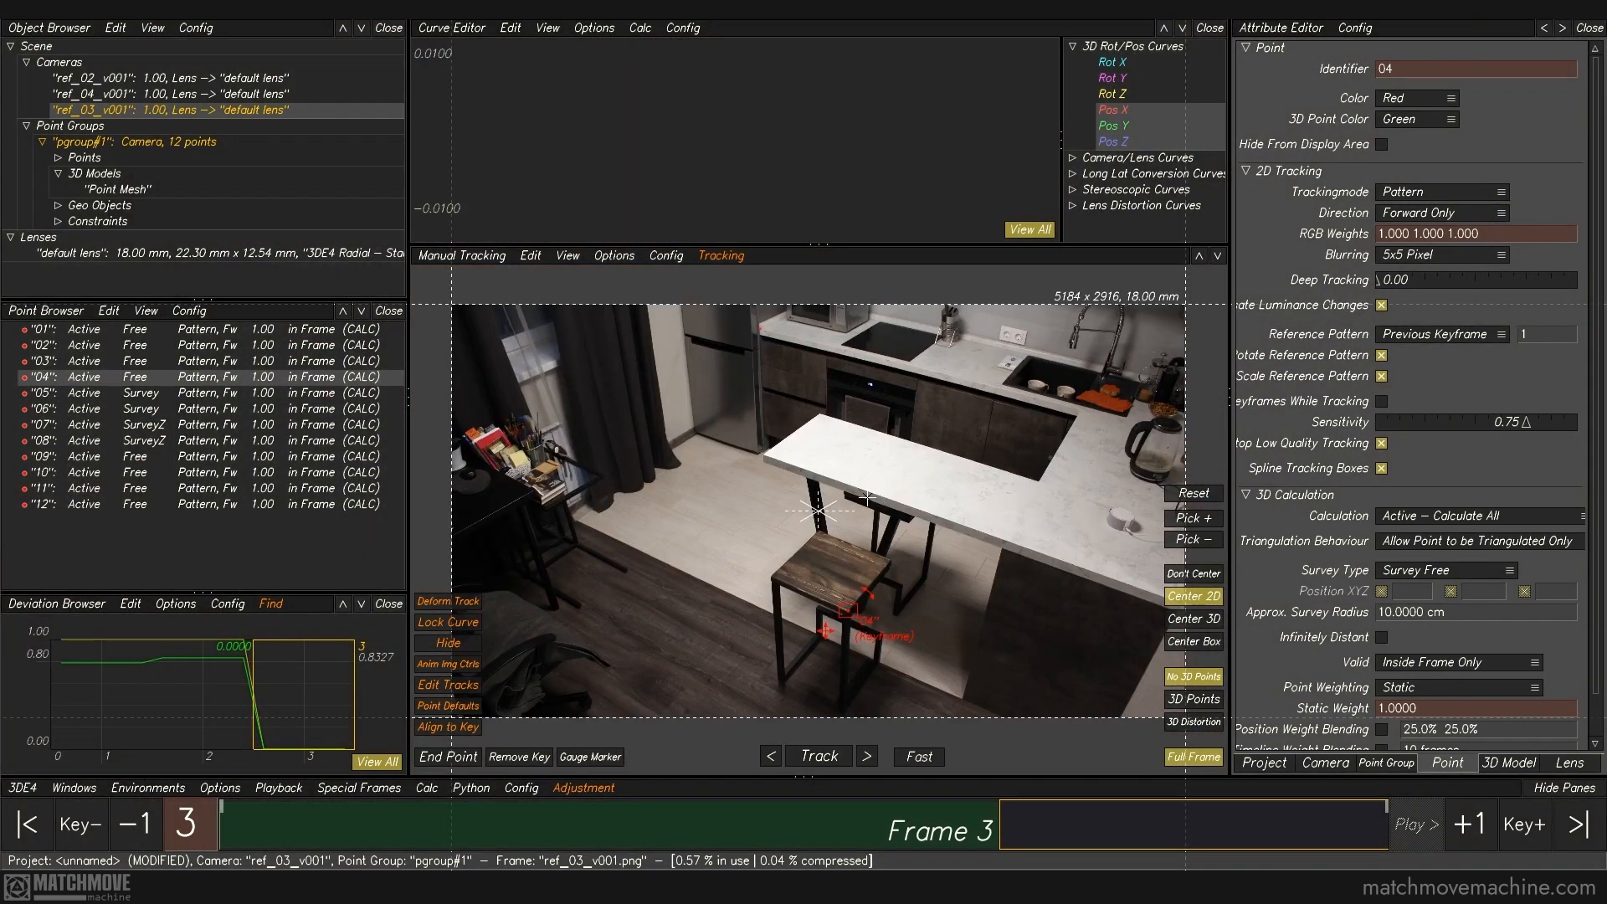
Step: Track point 07 in the ref_03_v001 photo at the countertop's front edge where it meets the wall
{"action": "key", "text": "Left"}
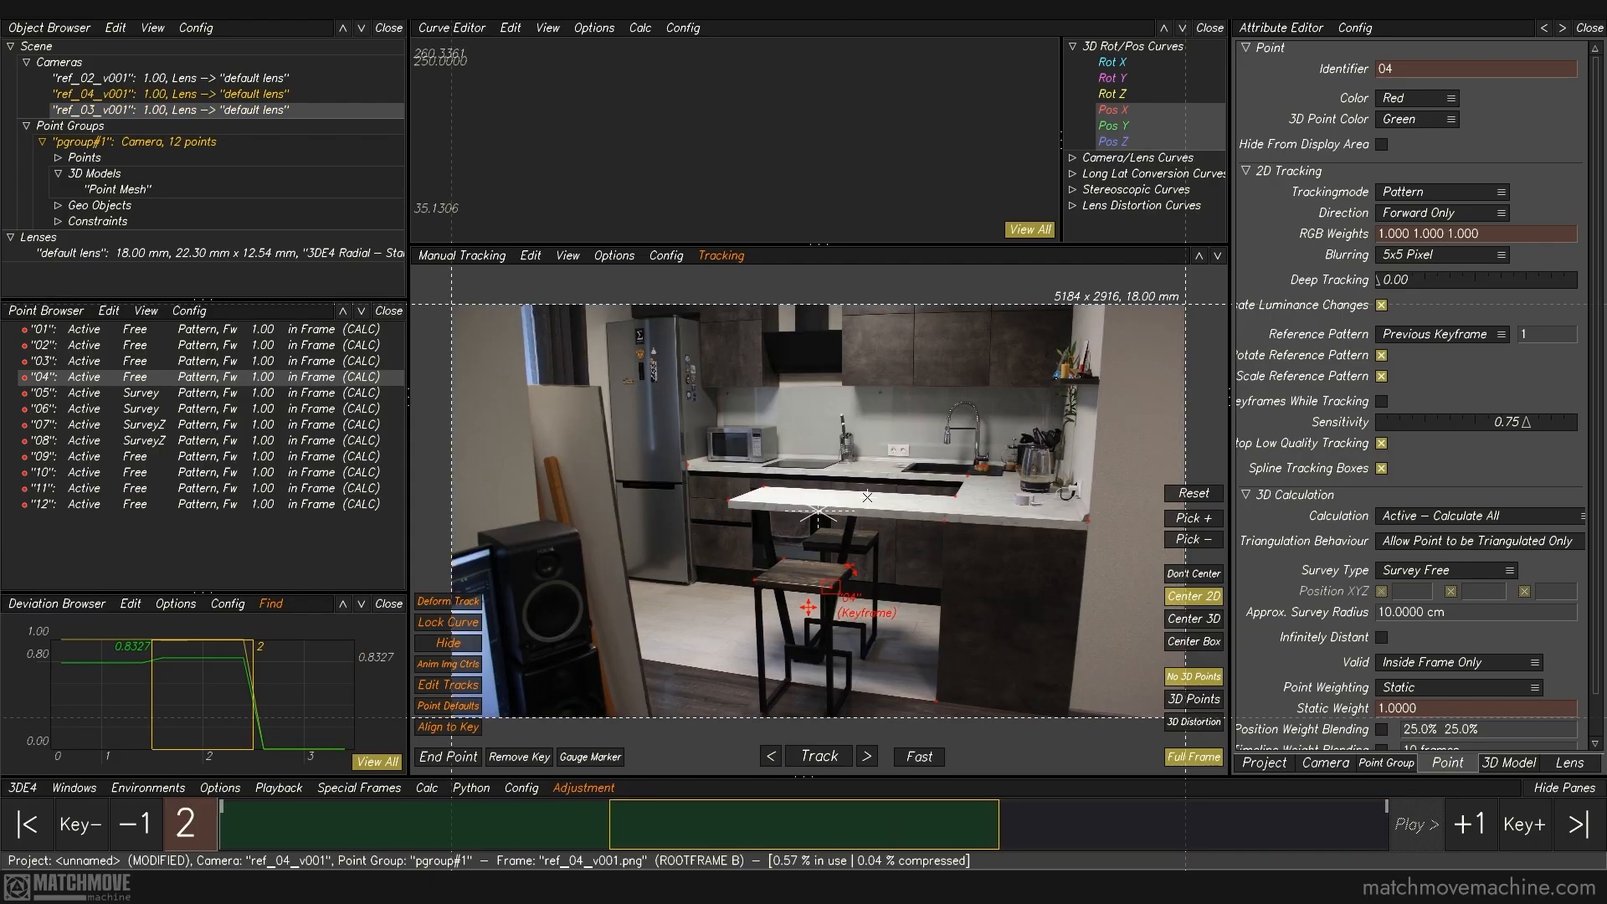
{"action": "left_click", "coordinate": [1086, 517]}
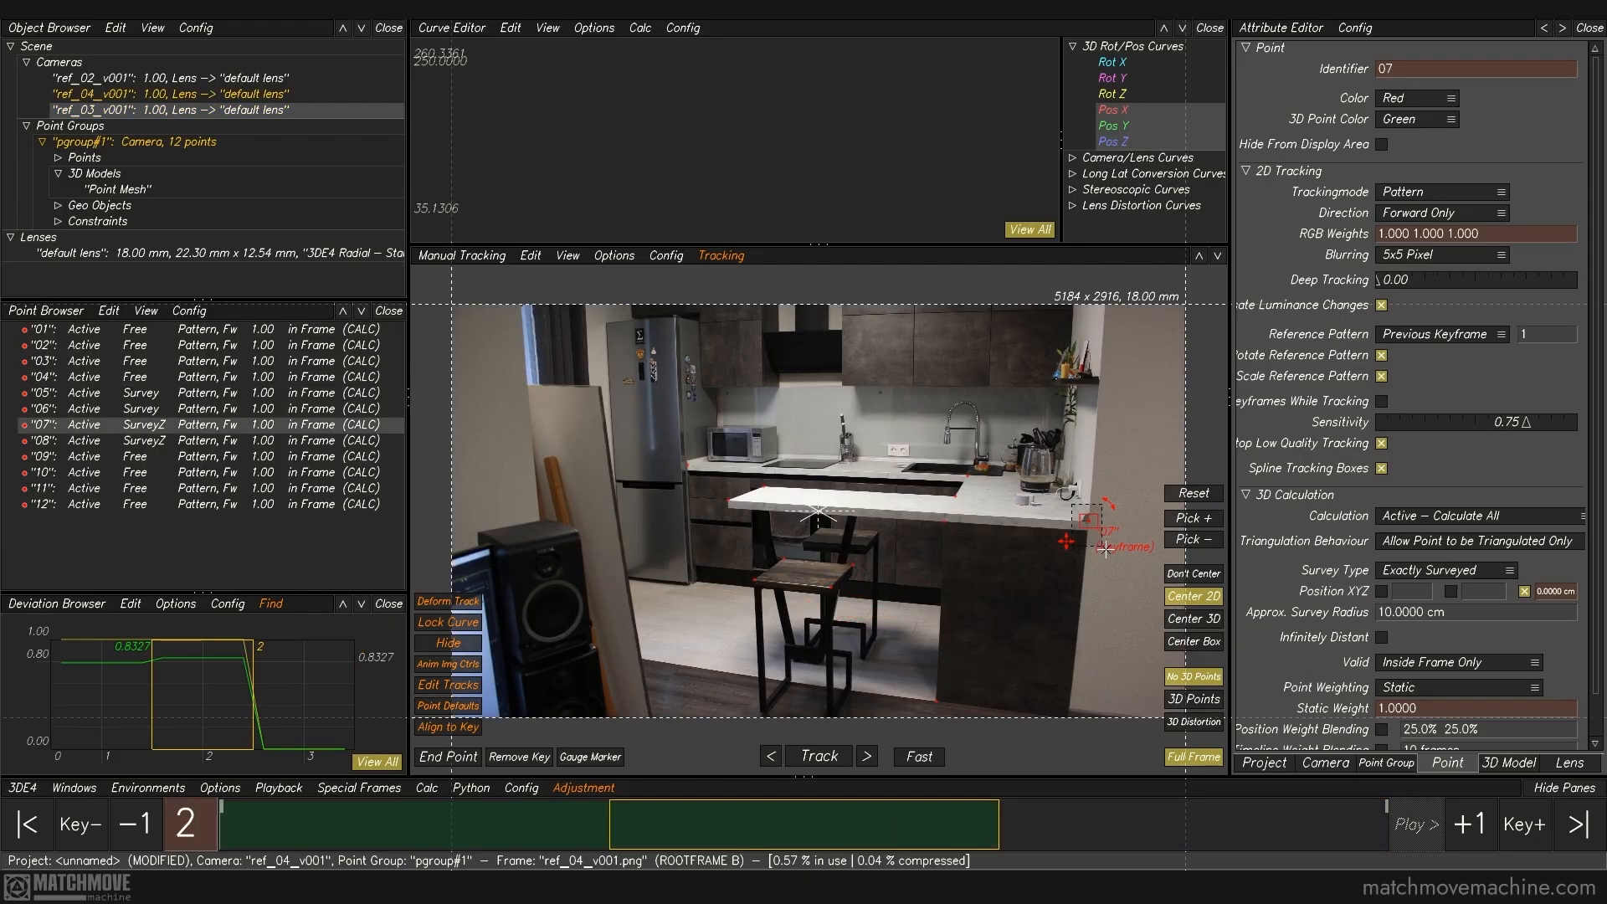
{"action": "key", "text": "Right"}
{"action": "middle_click_drag", "start_coordinate": [1086, 541], "coordinate": [859, 487]}
{"action": "right_click_drag", "start_coordinate": [842, 533], "coordinate": [910, 585]}
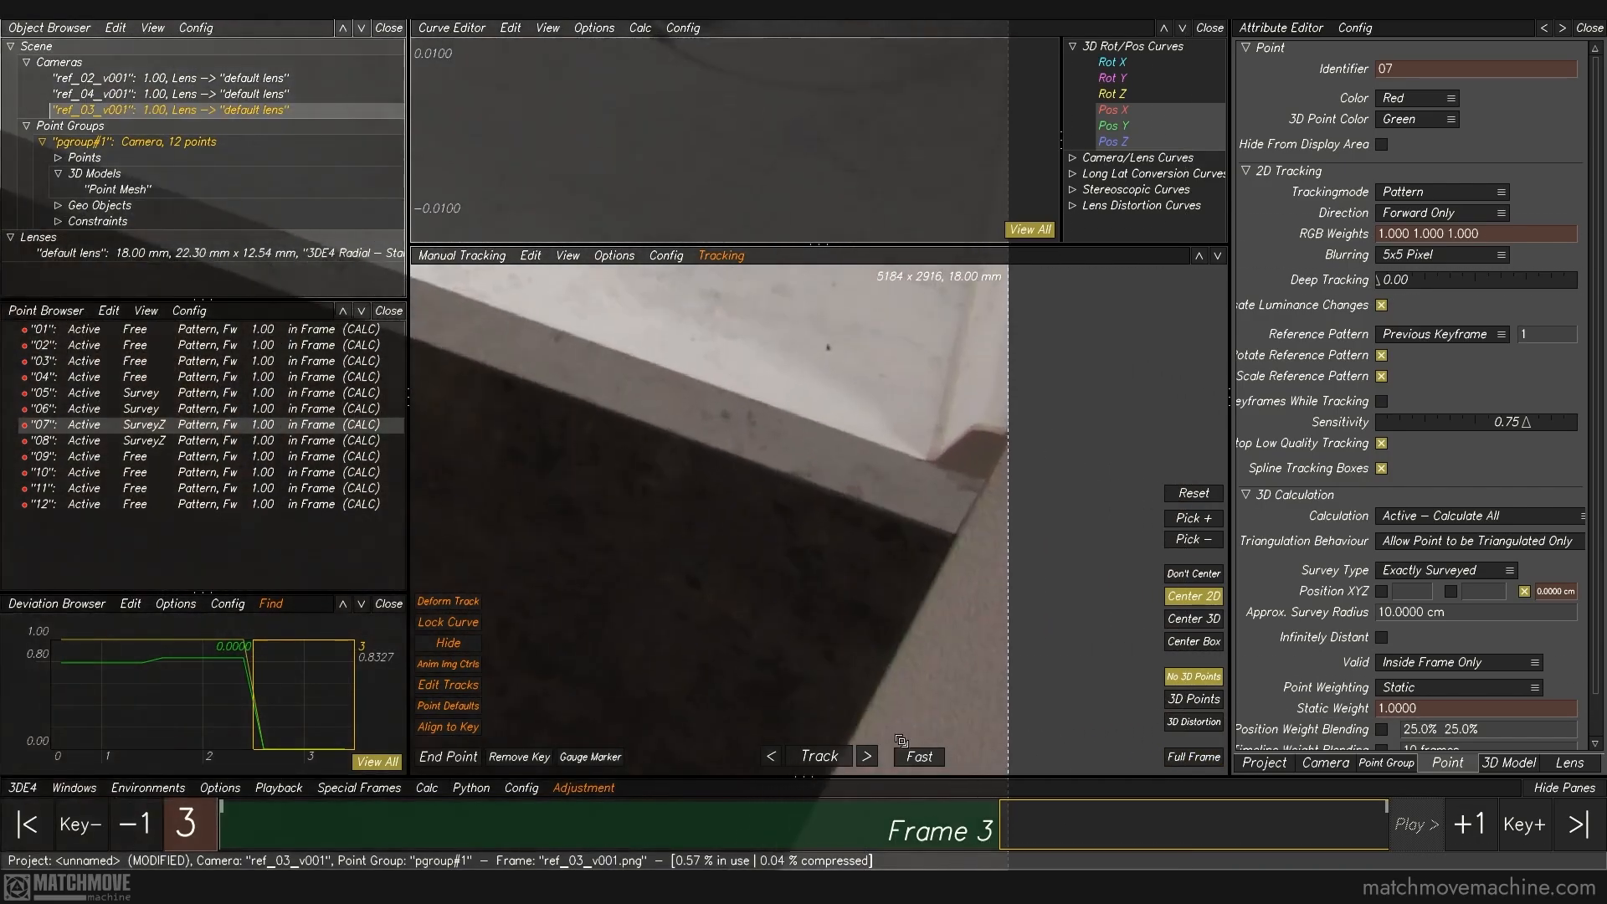
{"action": "left_click", "coordinate": [983, 480]}
{"action": "key", "text": "f"}
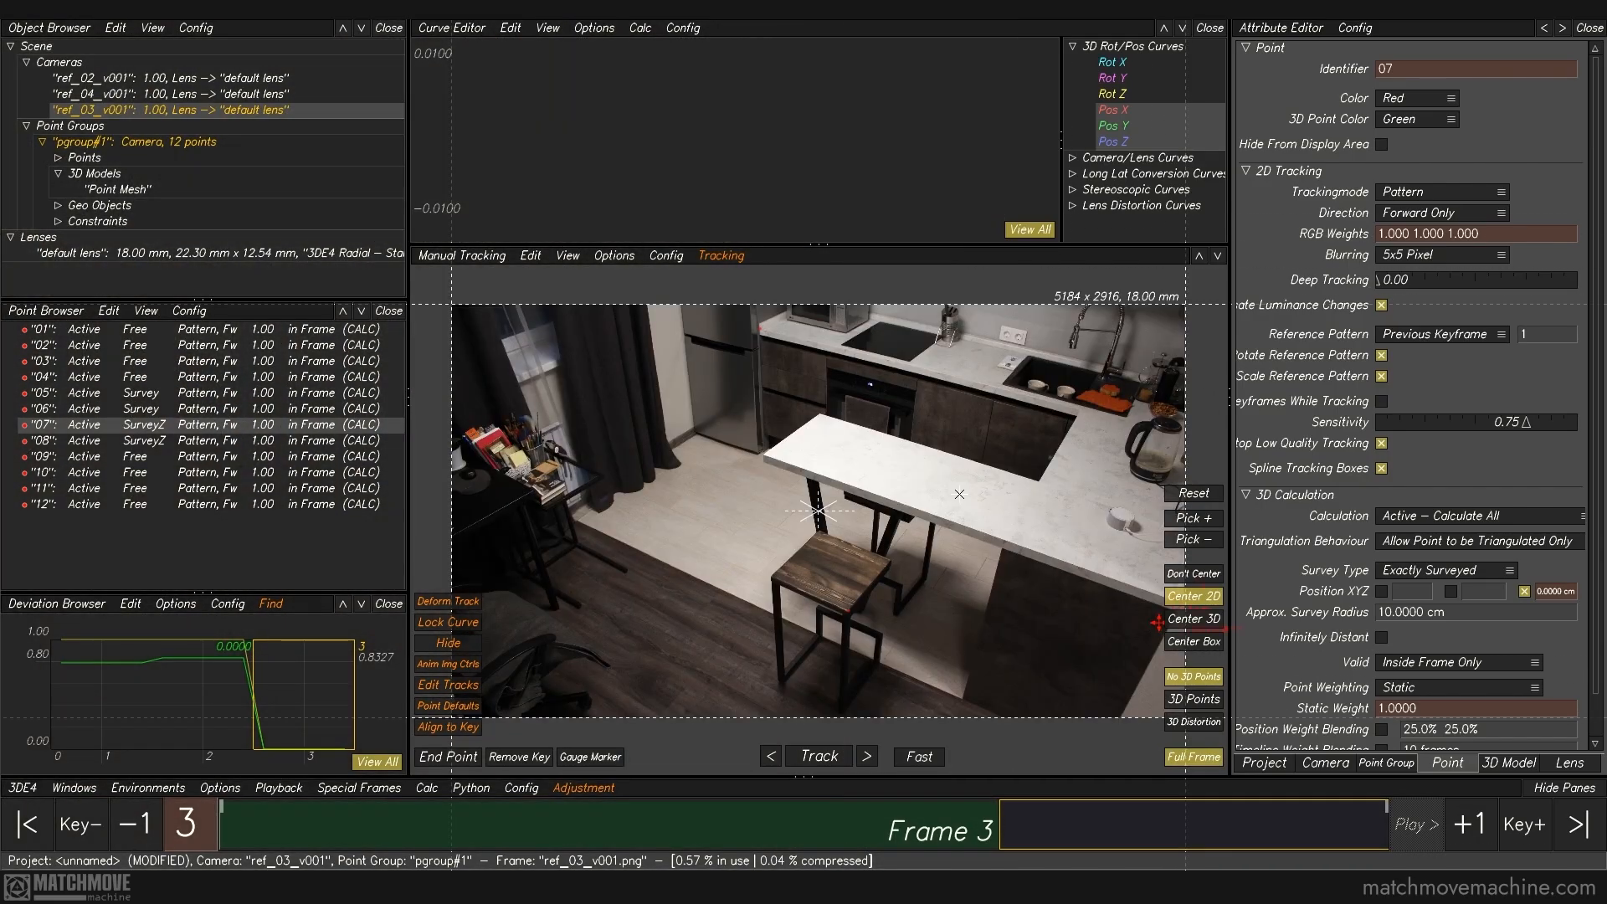
Step: Track point 05 in the ref_03_v001 photo at the base of the bar's side panel
{"action": "key", "text": "Left"}
{"action": "left_click", "coordinate": [921, 682]}
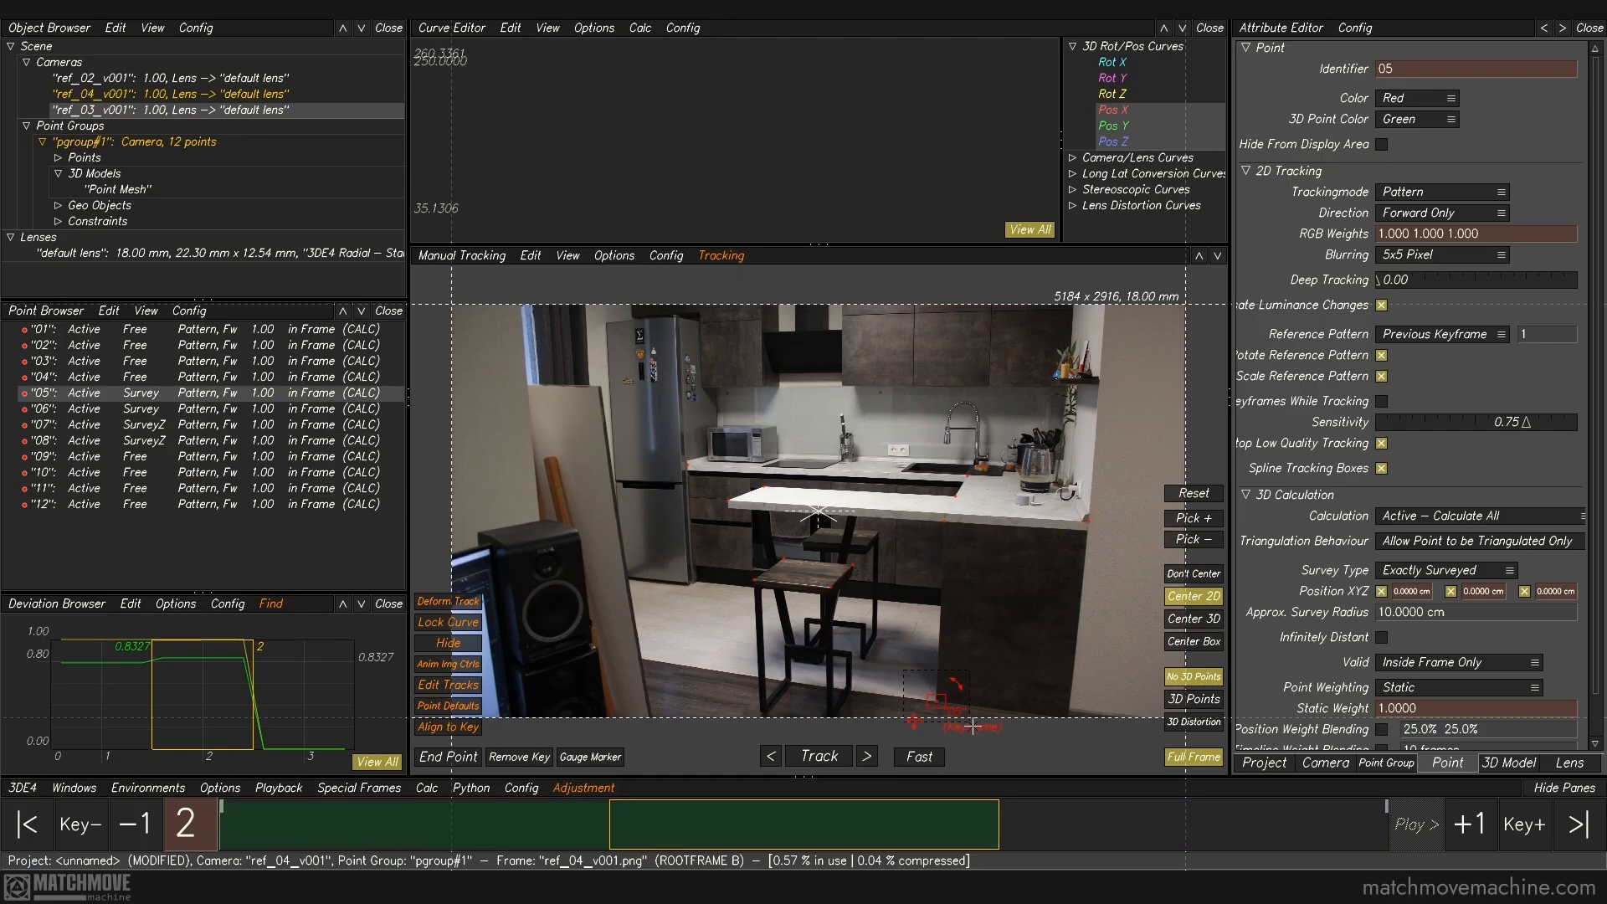
{"action": "key", "text": "Right"}
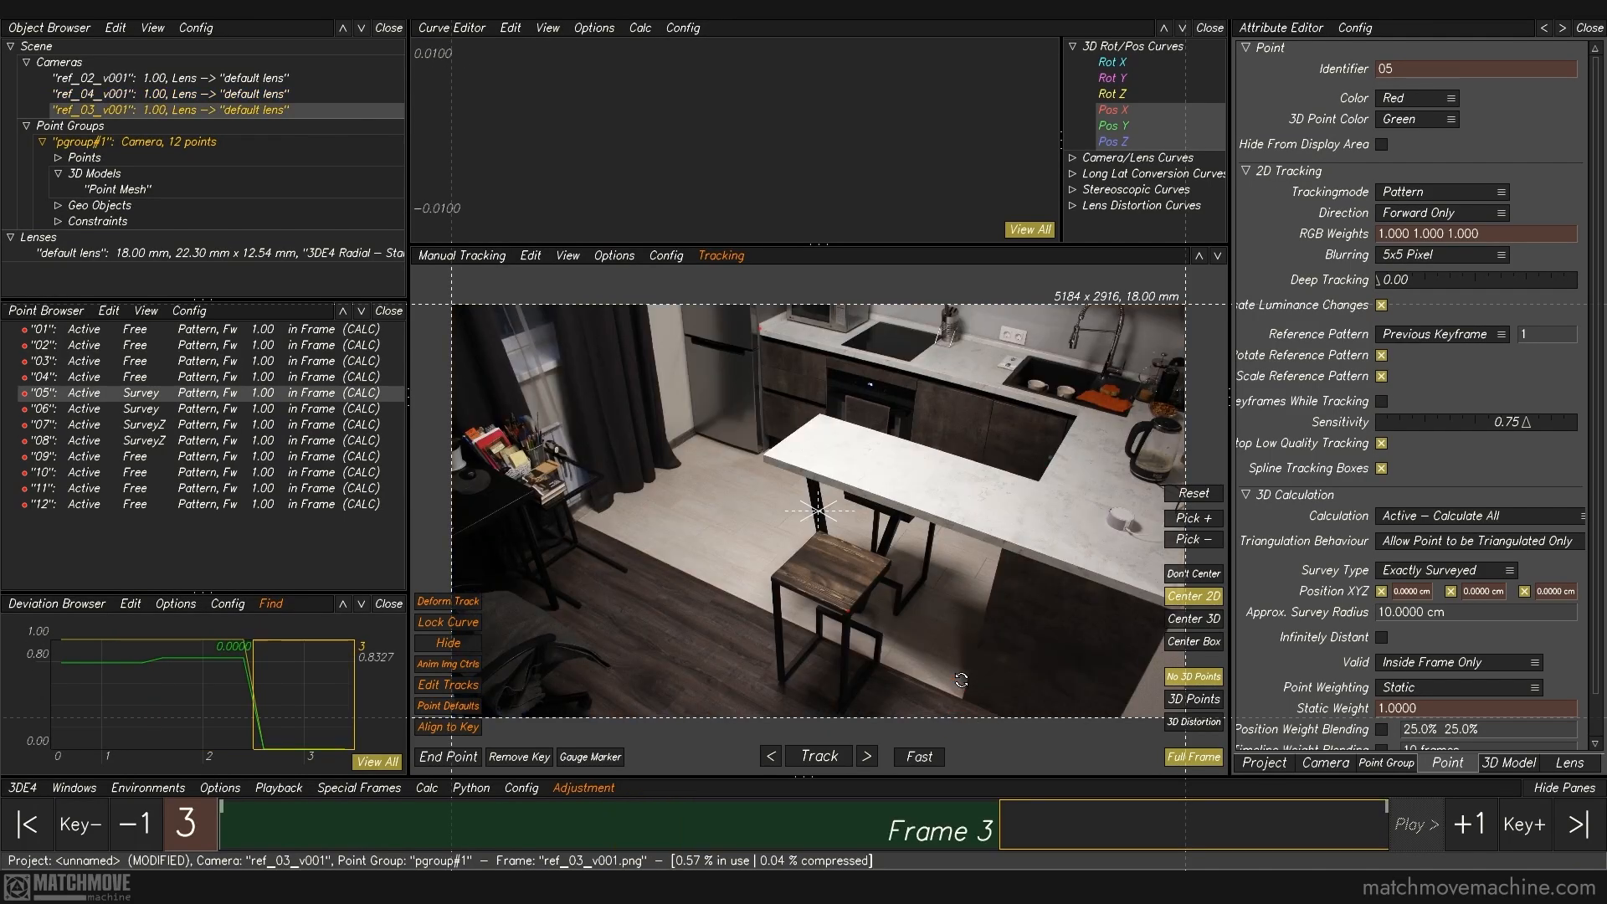
{"action": "key", "text": "f"}
{"action": "right_click_drag", "start_coordinate": [806, 362], "coordinate": [874, 620]}
{"action": "left_click", "coordinate": [731, 603], "text": "ctrl"}
{"action": "key", "text": "f"}
{"action": "left_click", "coordinate": [730, 603]}
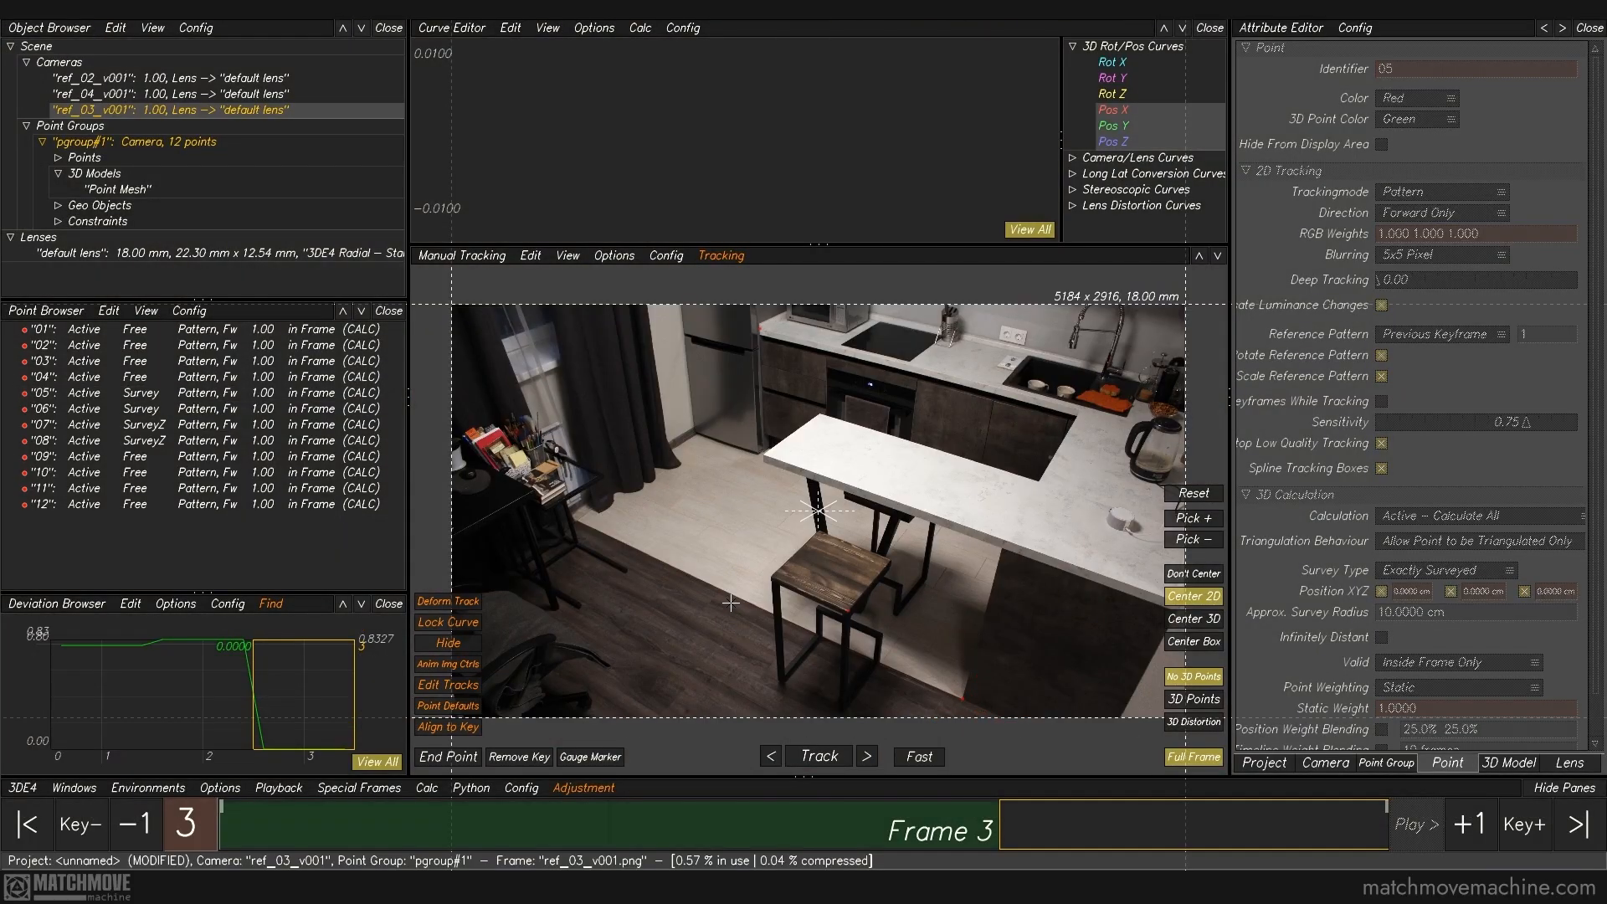
Step: Calculate all from scratch, accept the result, and check the stool and countertop geometry against the ref_03_v001 photo in lineup view
{"action": "left_click", "coordinate": [427, 787]}
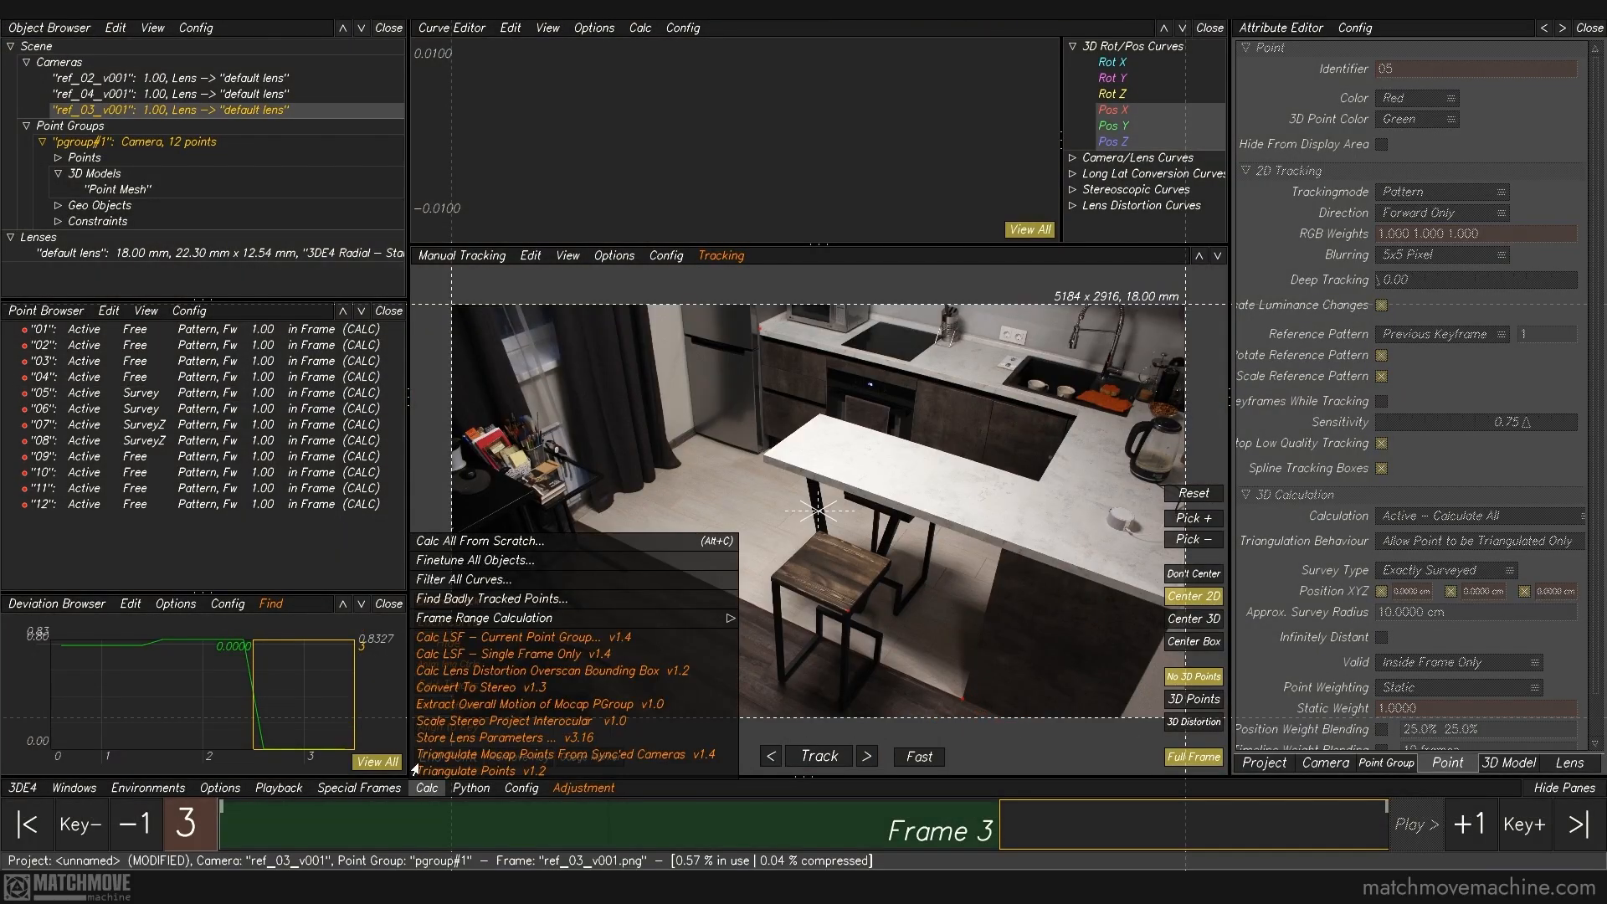
{"action": "left_click", "coordinate": [459, 540]}
{"action": "middle_click_drag", "start_coordinate": [810, 327], "coordinate": [929, 383]}
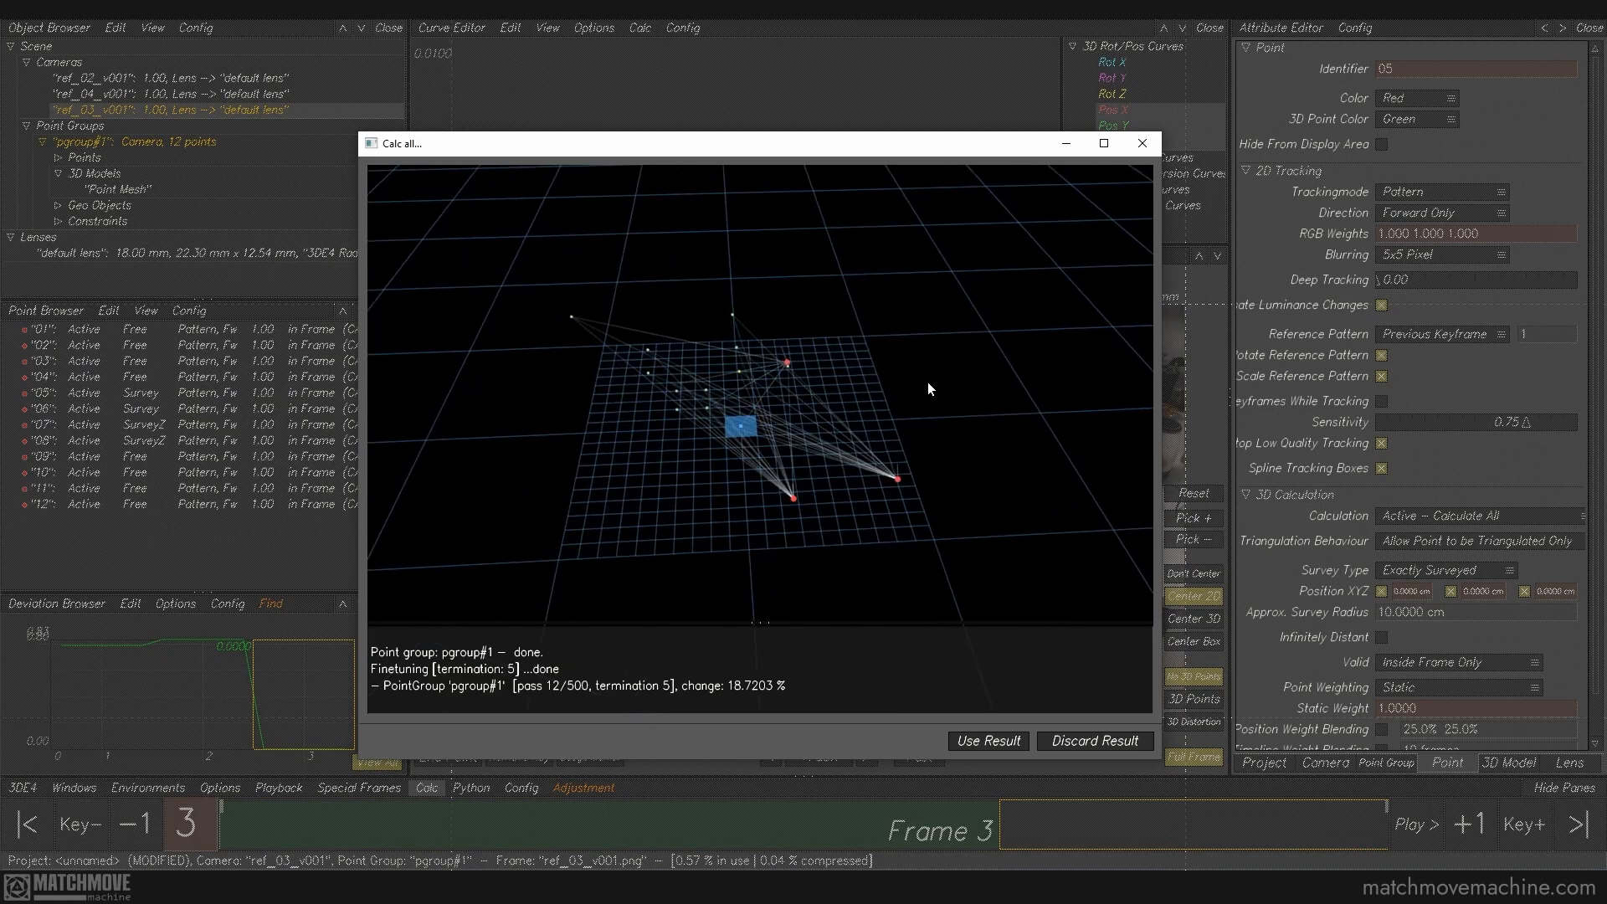
{"action": "left_click", "coordinate": [998, 741]}
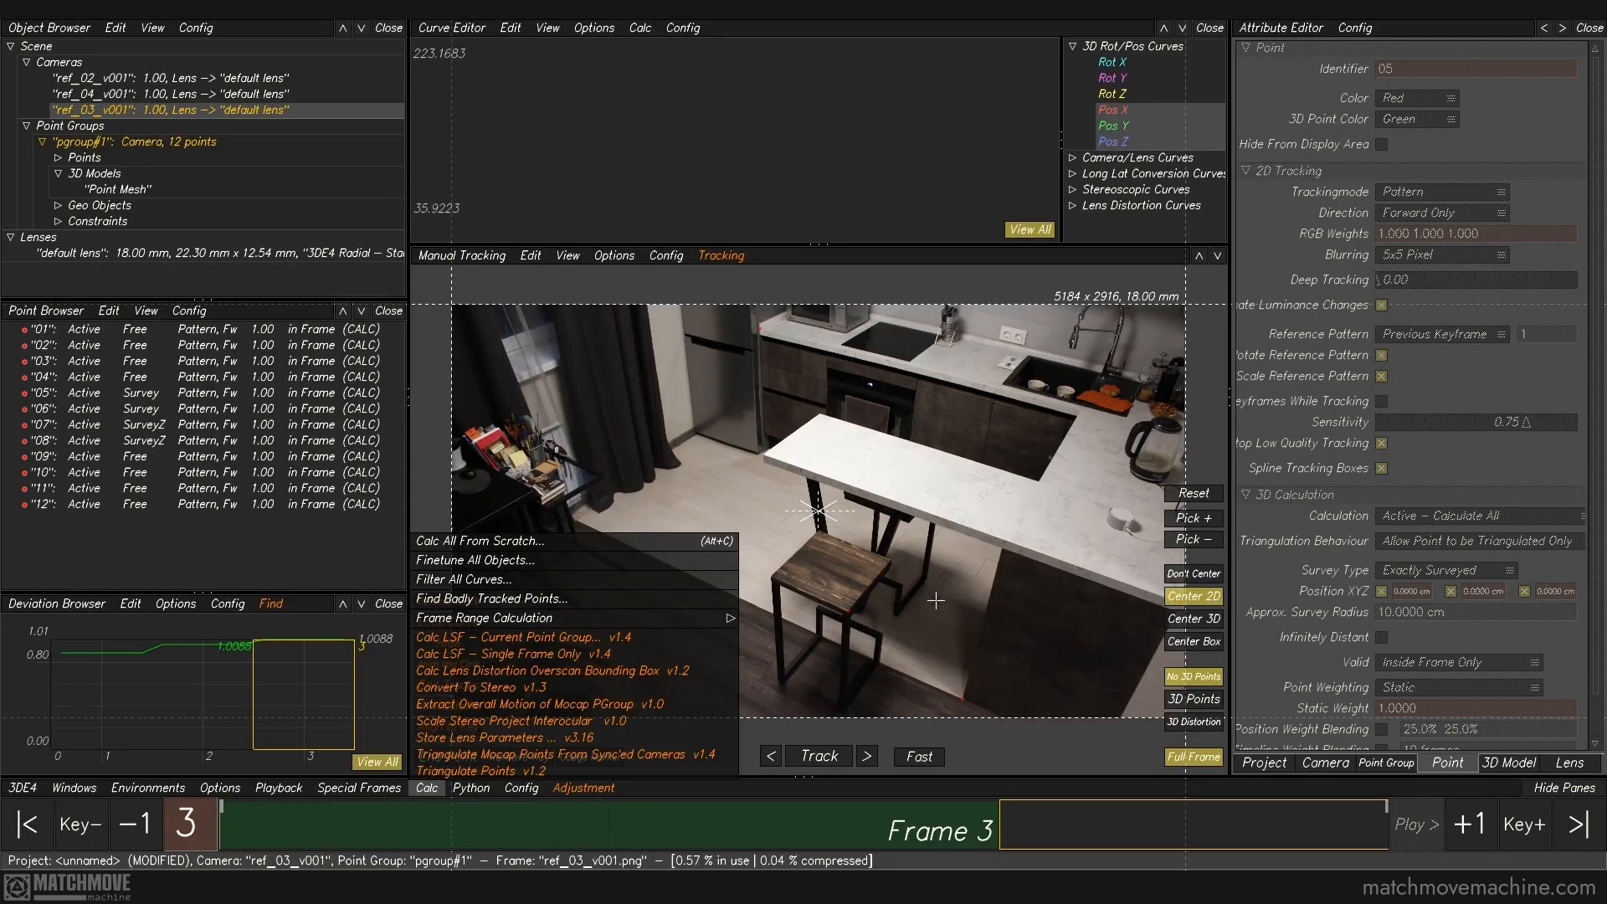
{"action": "left_click", "coordinate": [482, 256]}
{"action": "left_click", "coordinate": [474, 341]}
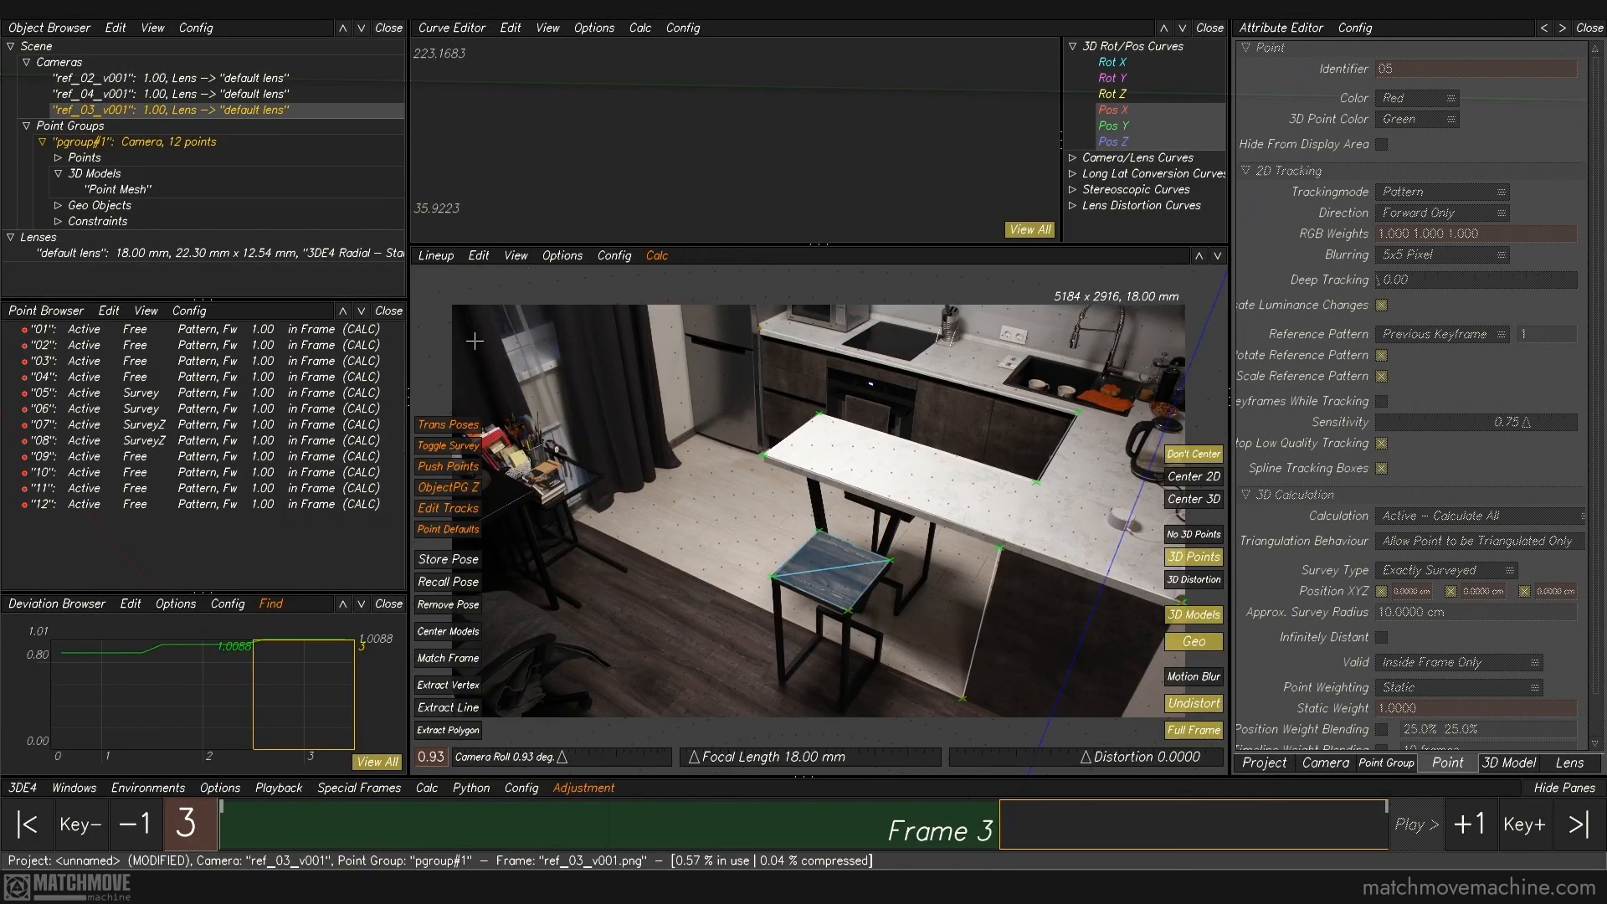
{"action": "right_click_drag", "start_coordinate": [1038, 452], "coordinate": [1138, 678]}
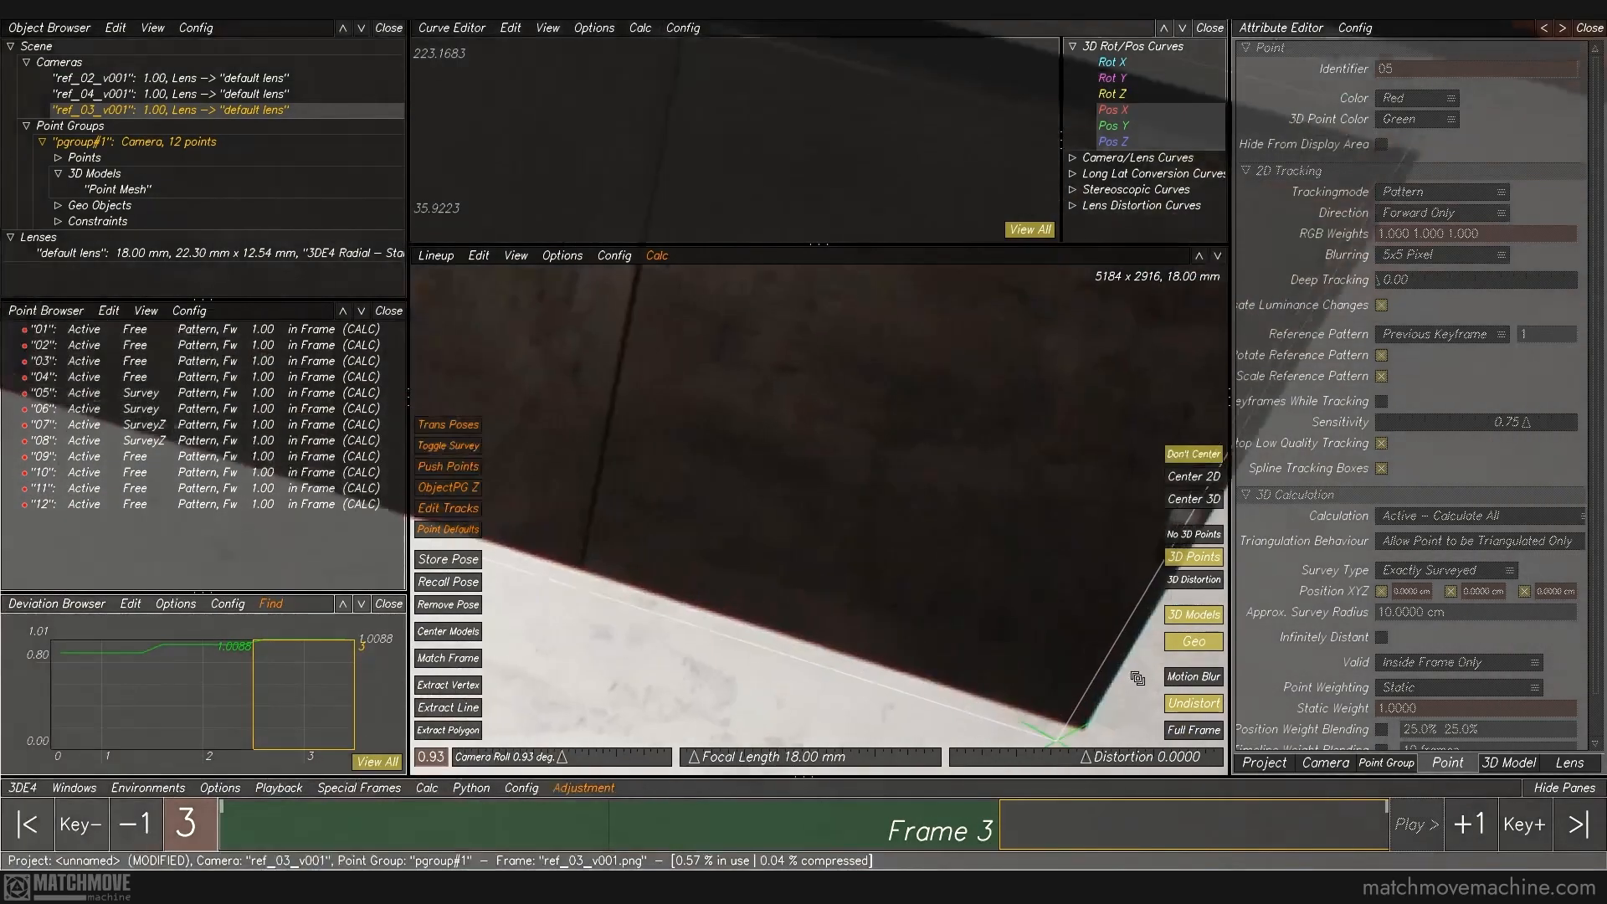
{"action": "middle_click_drag", "start_coordinate": [1138, 678], "coordinate": [903, 427]}
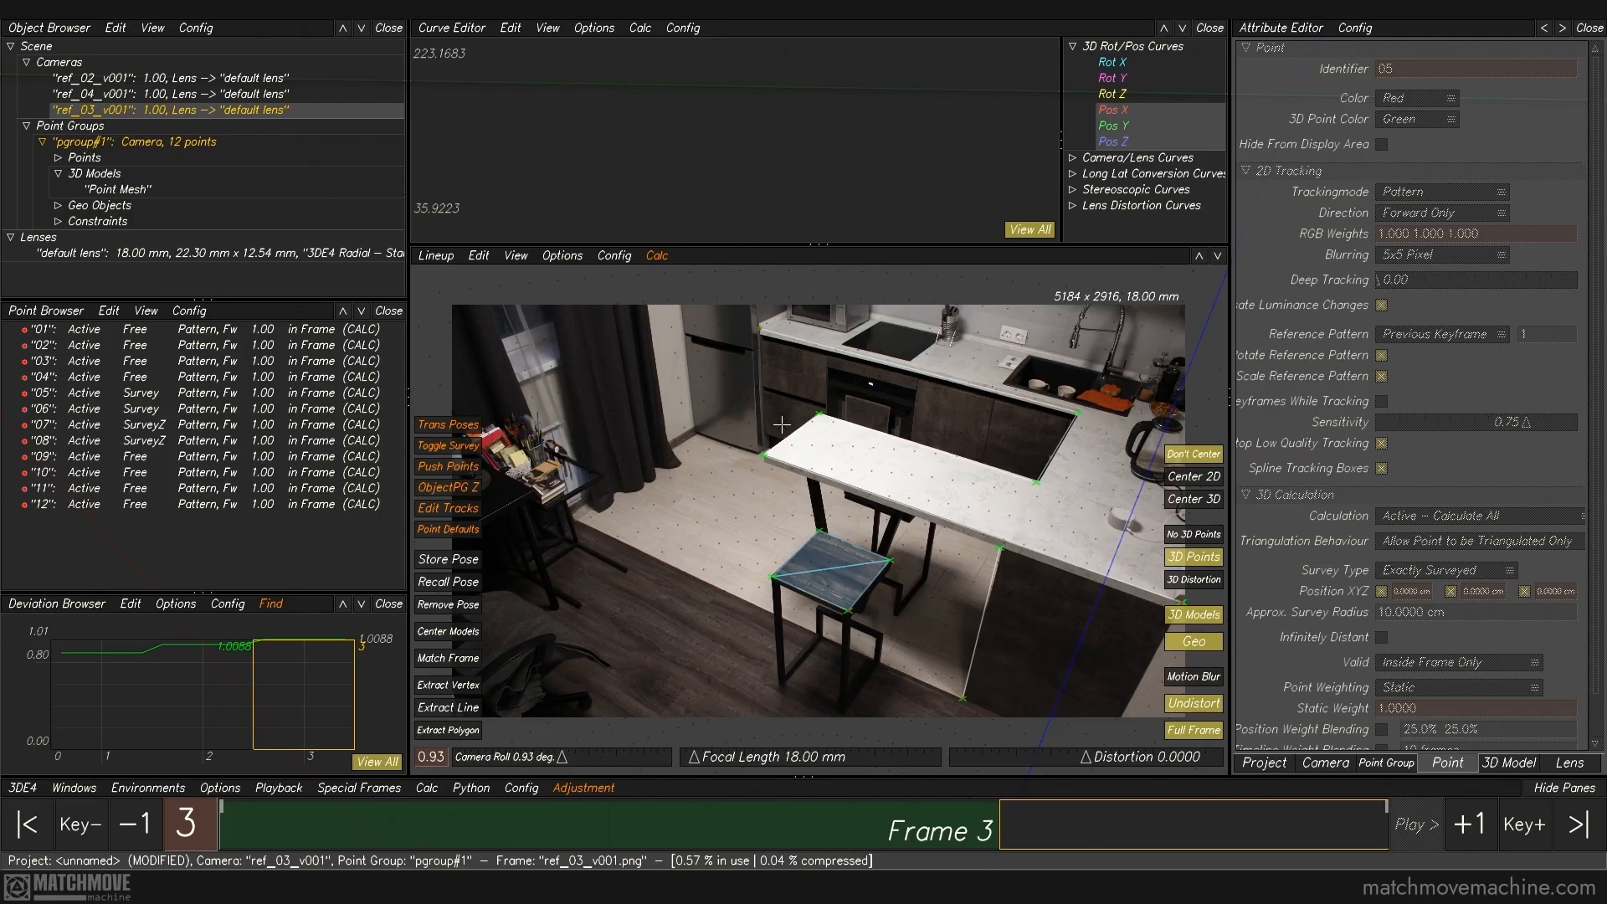
Step: Show the 3D points in the manual tracking view and refine point 06 at the upper corner of the bar's side panel
{"action": "key", "text": "F1"}
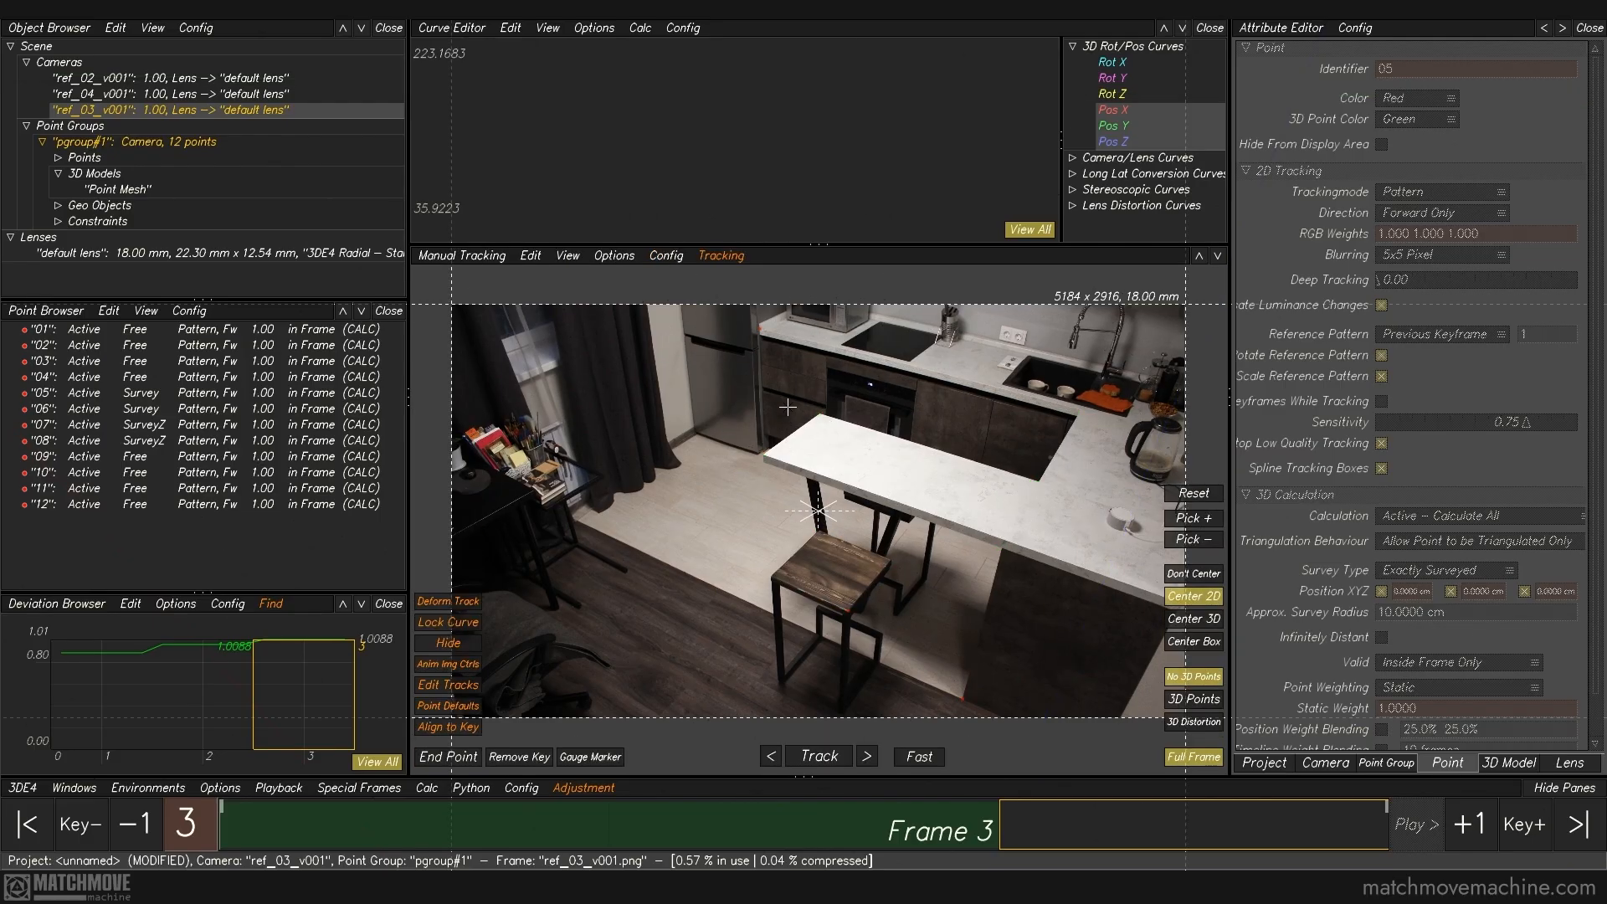
{"action": "left_click", "coordinate": [1181, 704]}
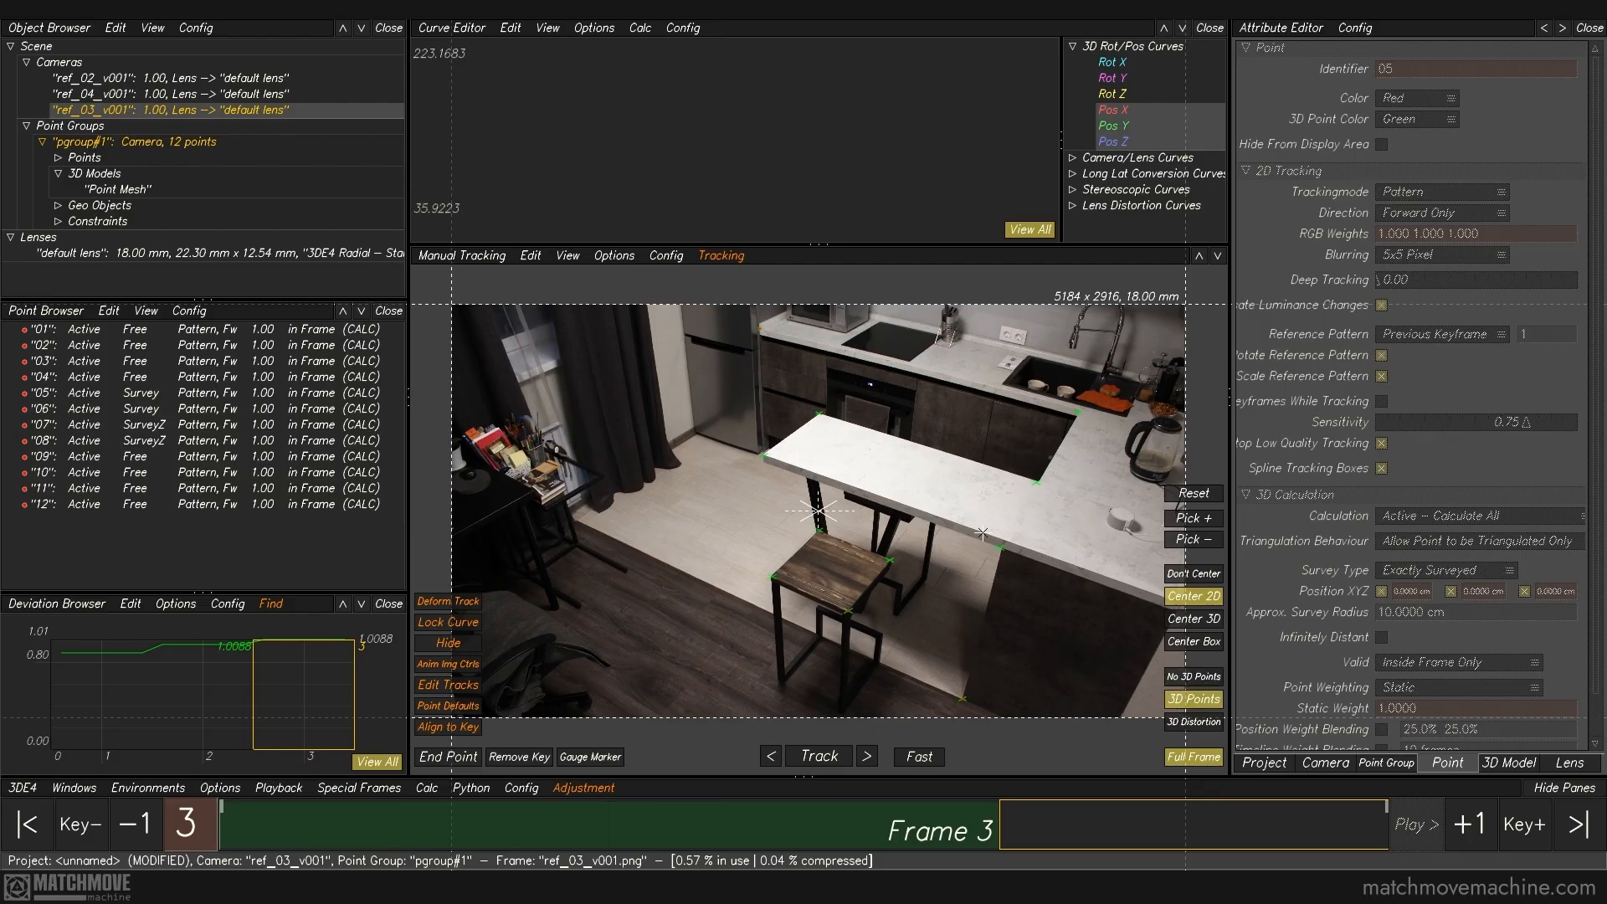
{"action": "key", "text": "F2"}
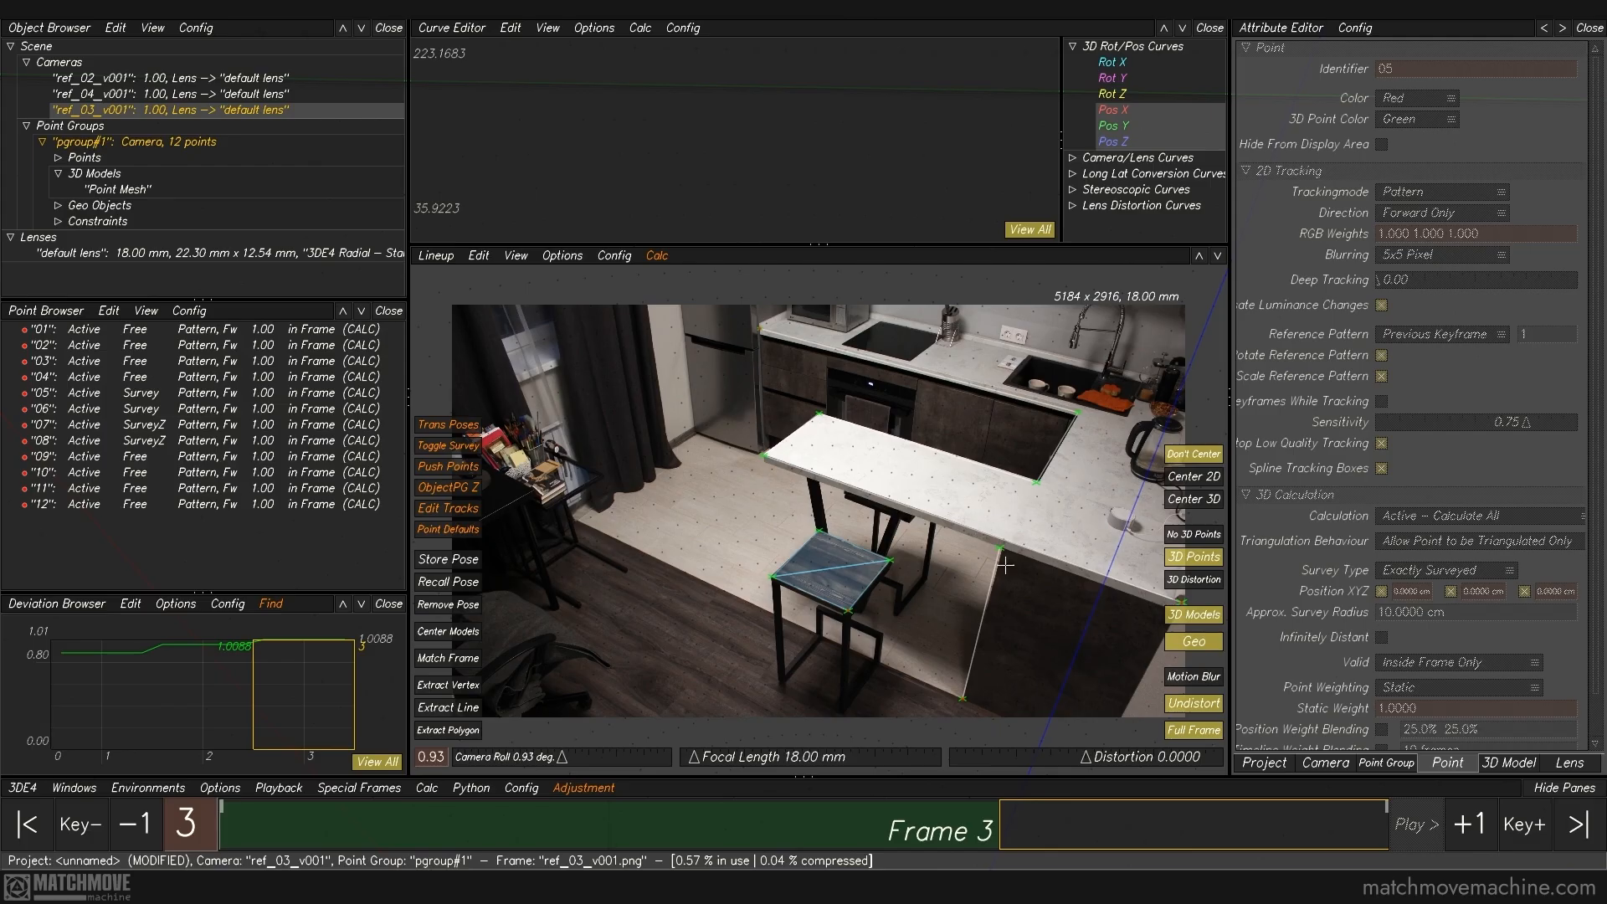
{"action": "key", "text": "F2"}
{"action": "right_click_drag", "start_coordinate": [983, 531], "coordinate": [1077, 718], "text": "ctrl"}
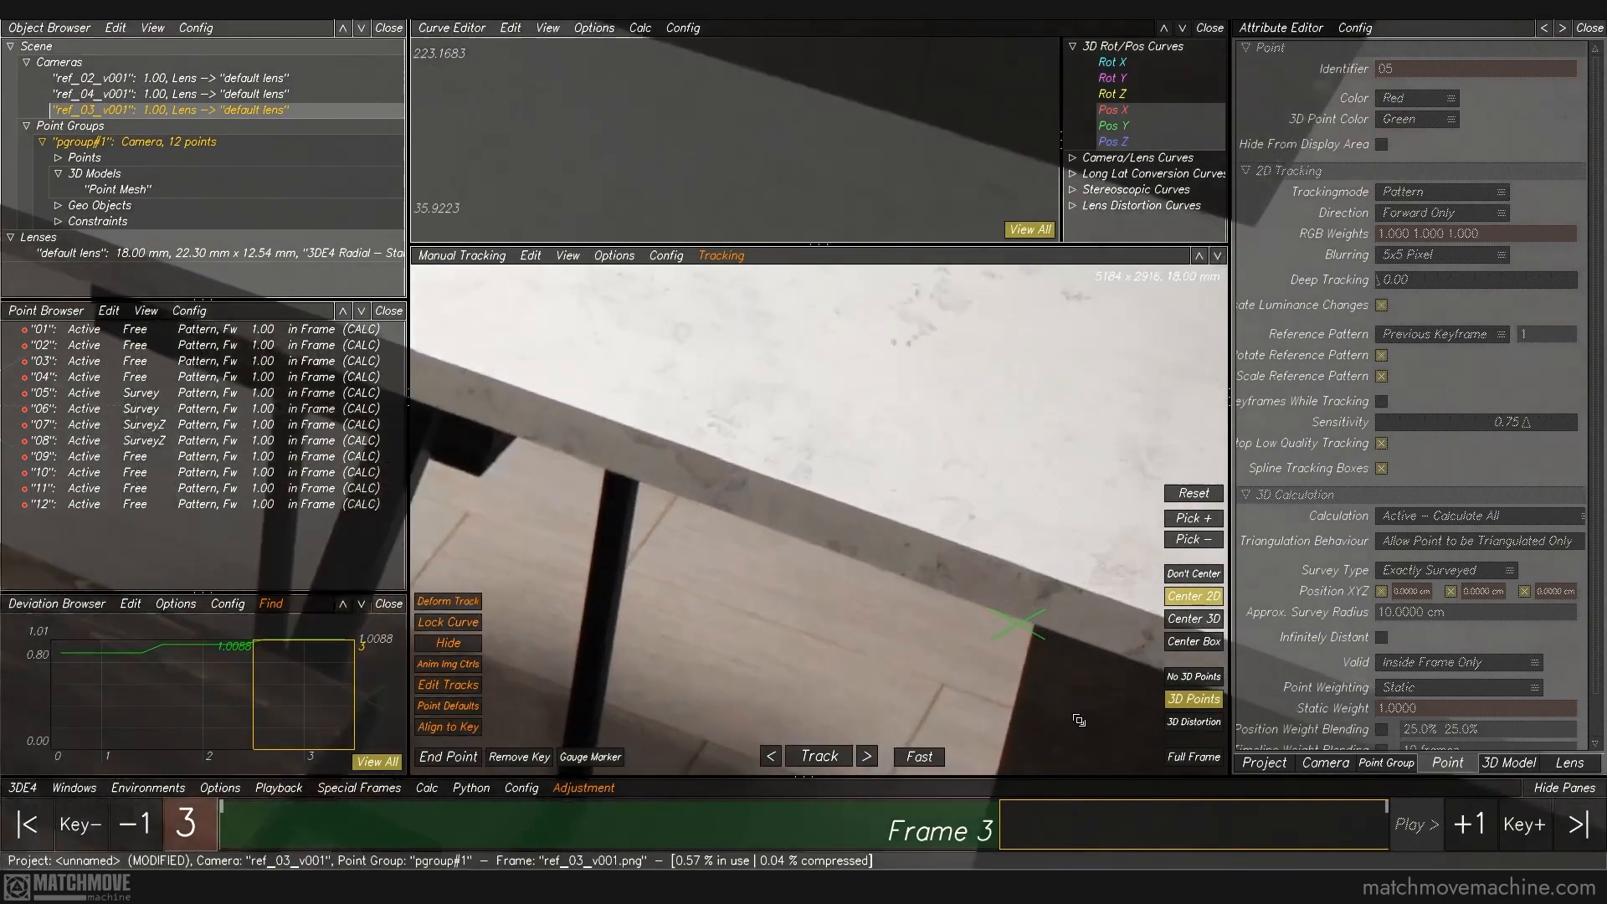
{"action": "middle_click_drag", "start_coordinate": [1076, 718], "coordinate": [936, 592], "text": "ctrl"}
{"action": "left_click_drag", "start_coordinate": [760, 433], "coordinate": [1072, 744]}
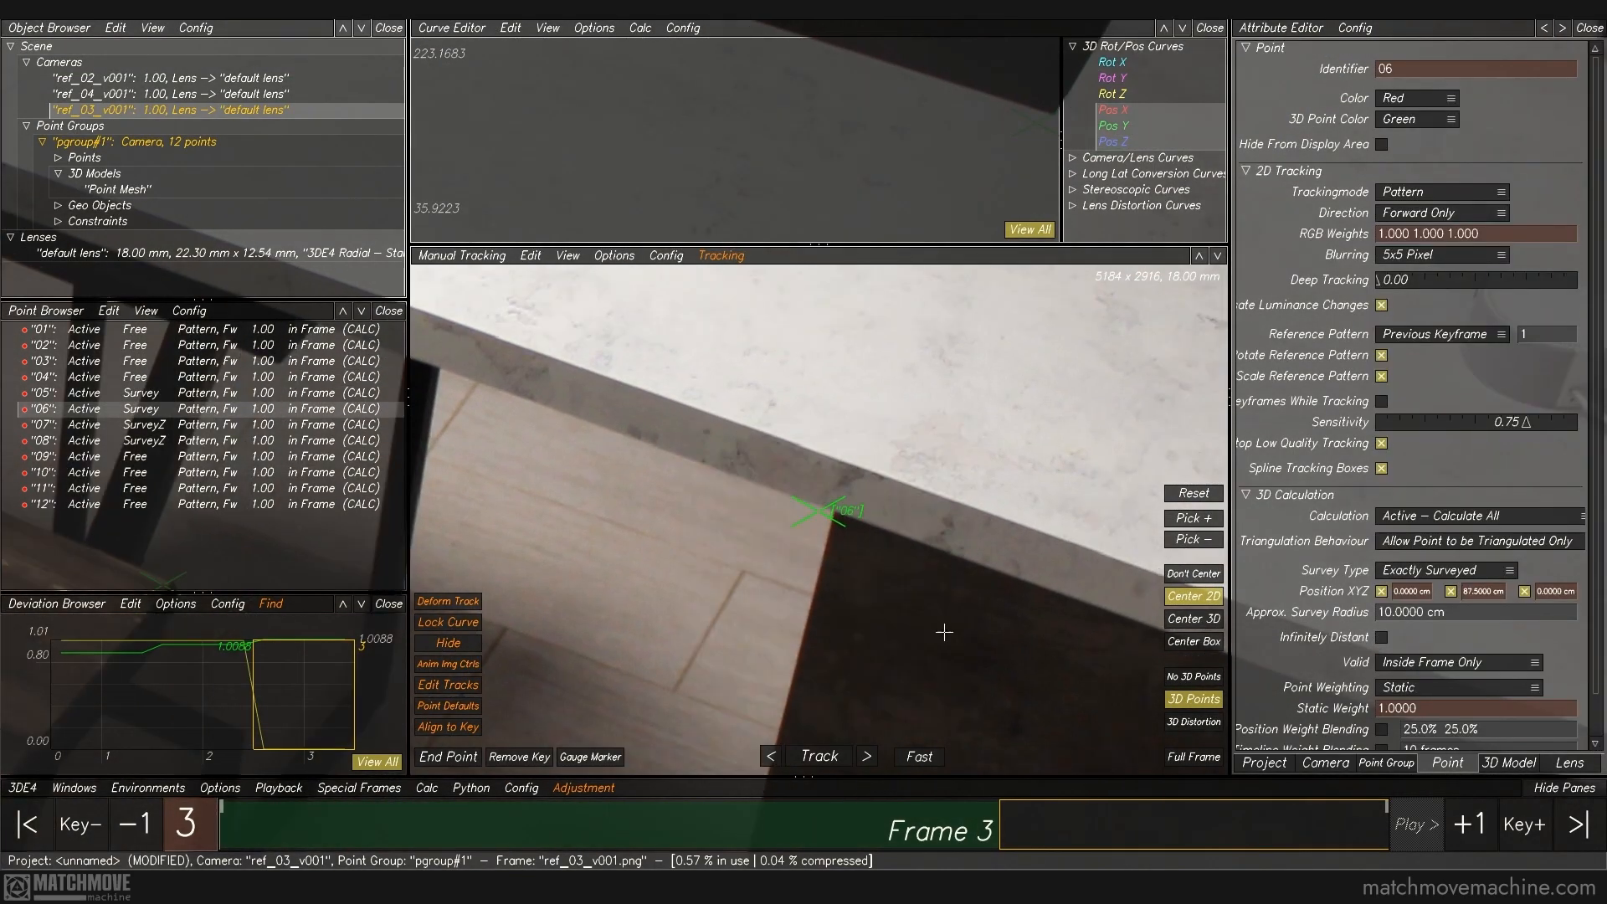
{"action": "left_click", "coordinate": [833, 508], "text": "ctrl"}
{"action": "right_click_drag", "start_coordinate": [1000, 656], "coordinate": [919, 499], "text": "ctrl"}
Step: Refine the track of point 01 at the front stool seat's corner above the left leg
{"action": "middle_click_drag", "start_coordinate": [792, 594], "coordinate": [802, 323], "text": "ctrl"}
{"action": "right_click_drag", "start_coordinate": [784, 360], "coordinate": [621, 490], "text": "ctrl"}
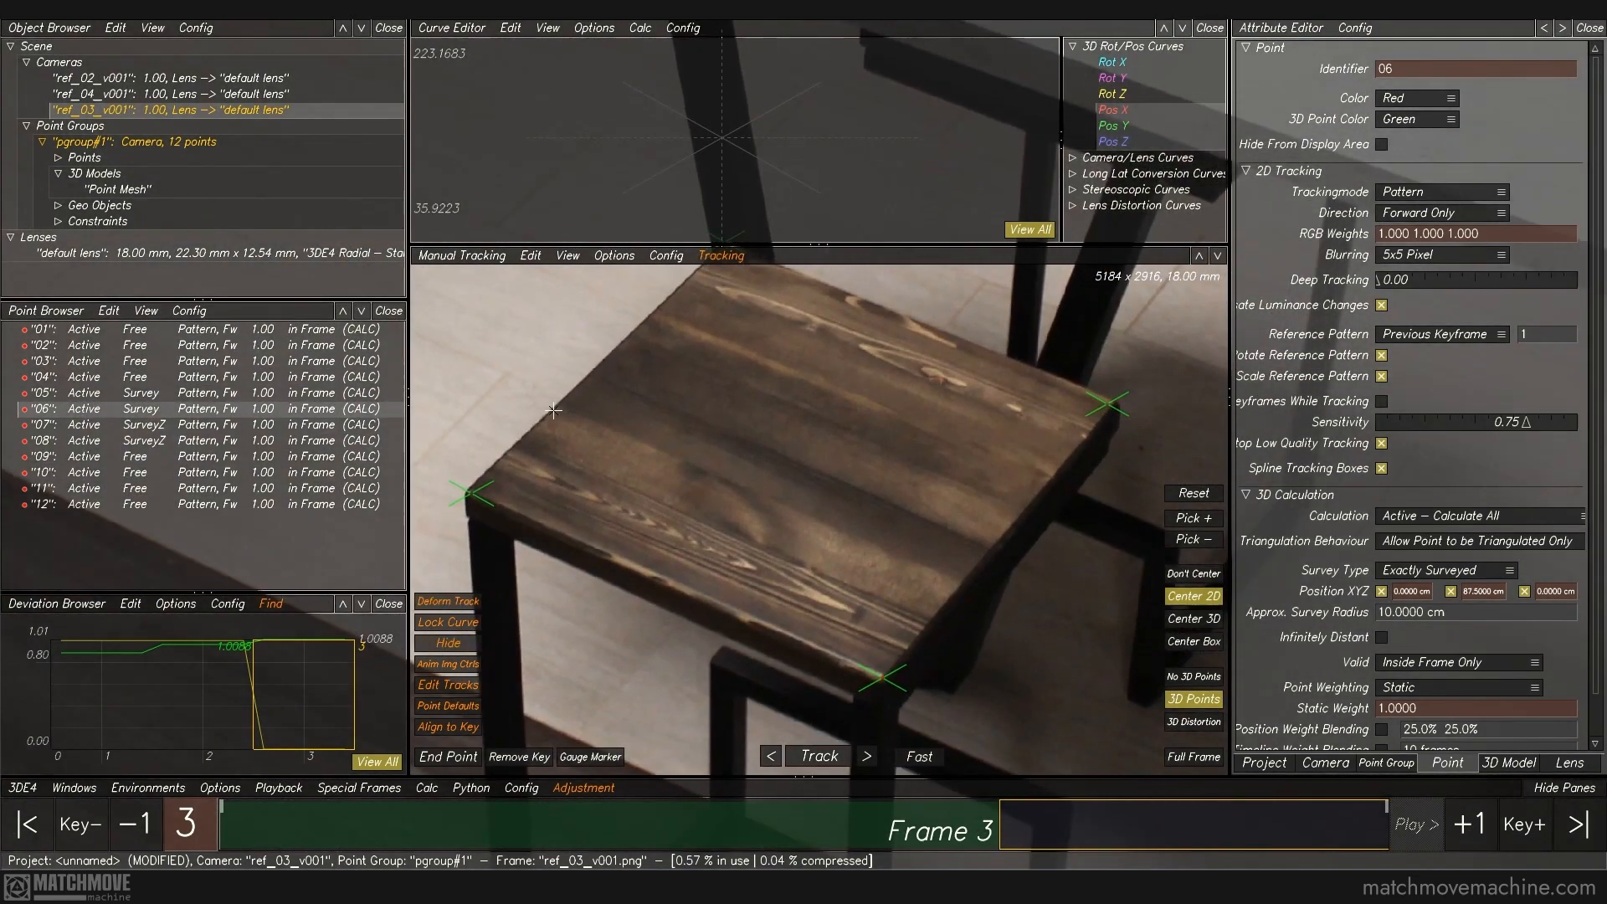
{"action": "left_click", "coordinate": [472, 494]}
{"action": "right_click_drag", "start_coordinate": [813, 512], "coordinate": [831, 595], "text": "ctrl"}
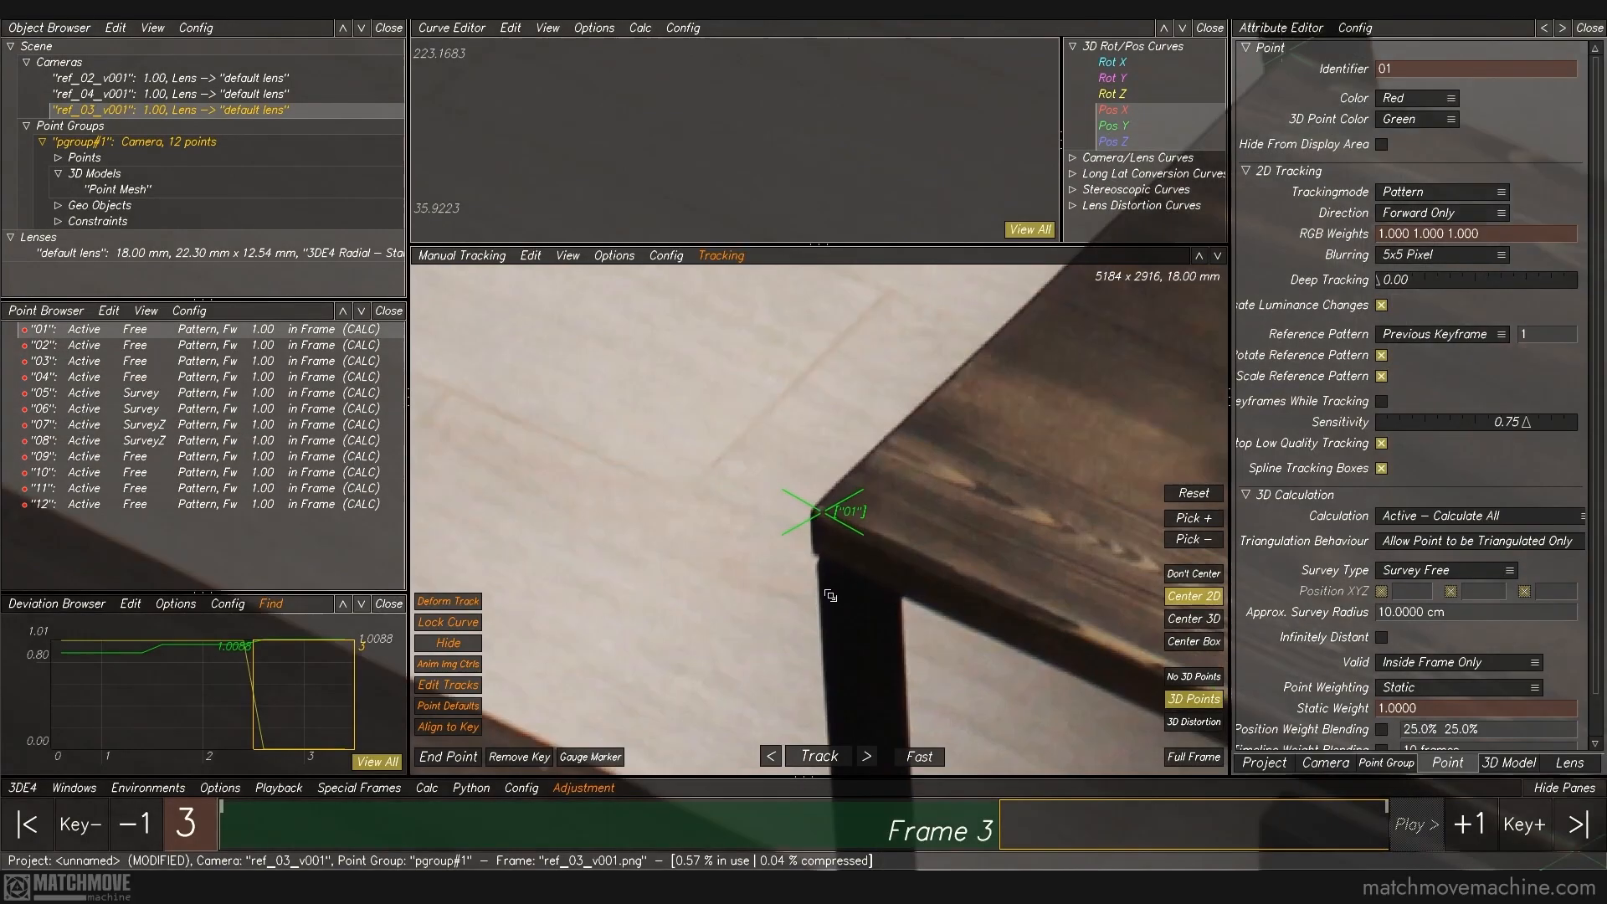
{"action": "left_click", "coordinate": [815, 512]}
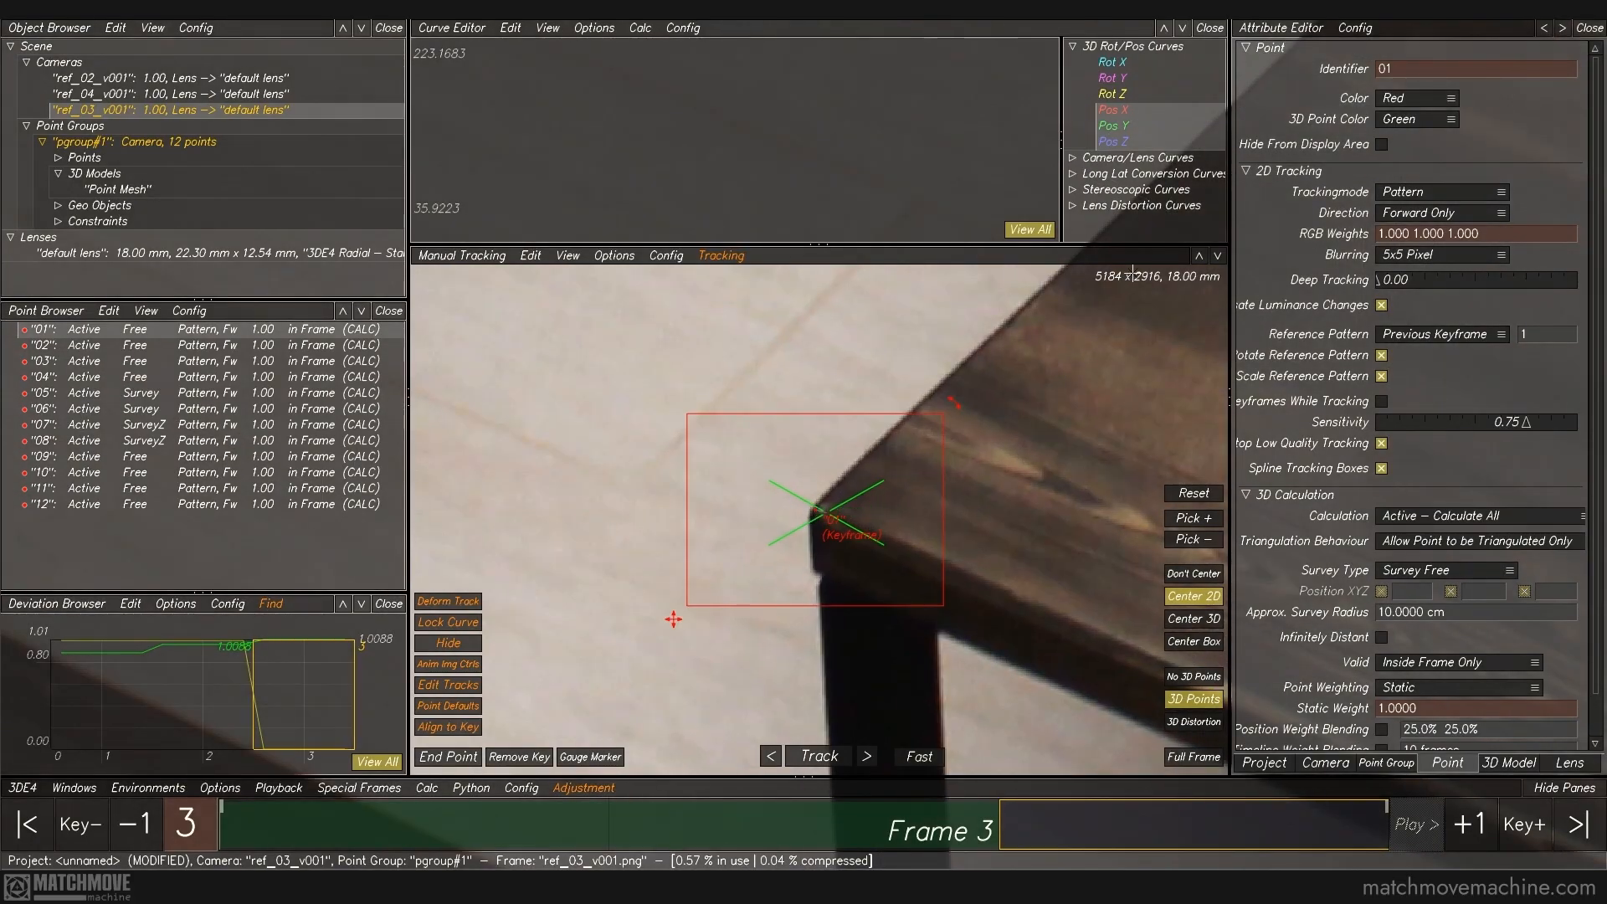
Step: Refine the tracks of points 02 and 03 at the far corners of the front stool's seat
{"action": "middle_click_drag", "start_coordinate": [1132, 274], "coordinate": [825, 548], "text": "ctrl"}
{"action": "middle_click_drag", "start_coordinate": [1075, 356], "coordinate": [787, 623], "text": "ctrl"}
{"action": "left_click_drag", "start_coordinate": [710, 417], "coordinate": [963, 668]}
{"action": "left_click", "coordinate": [825, 512], "text": "ctrl"}
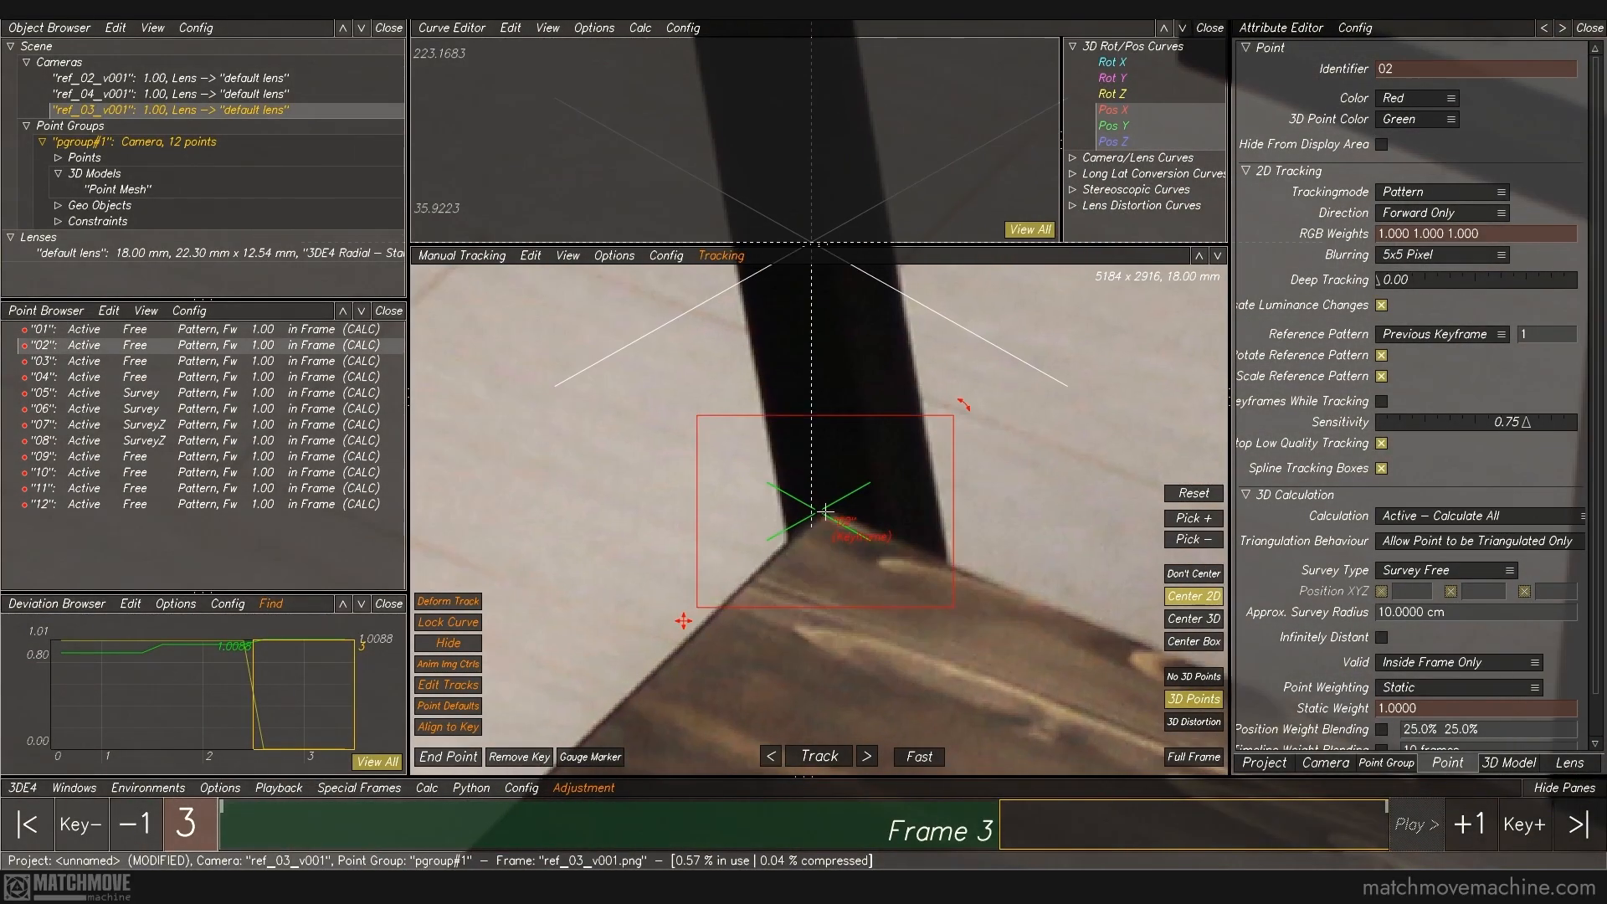
{"action": "middle_click_drag", "start_coordinate": [1047, 682], "coordinate": [210, 155], "text": "ctrl"}
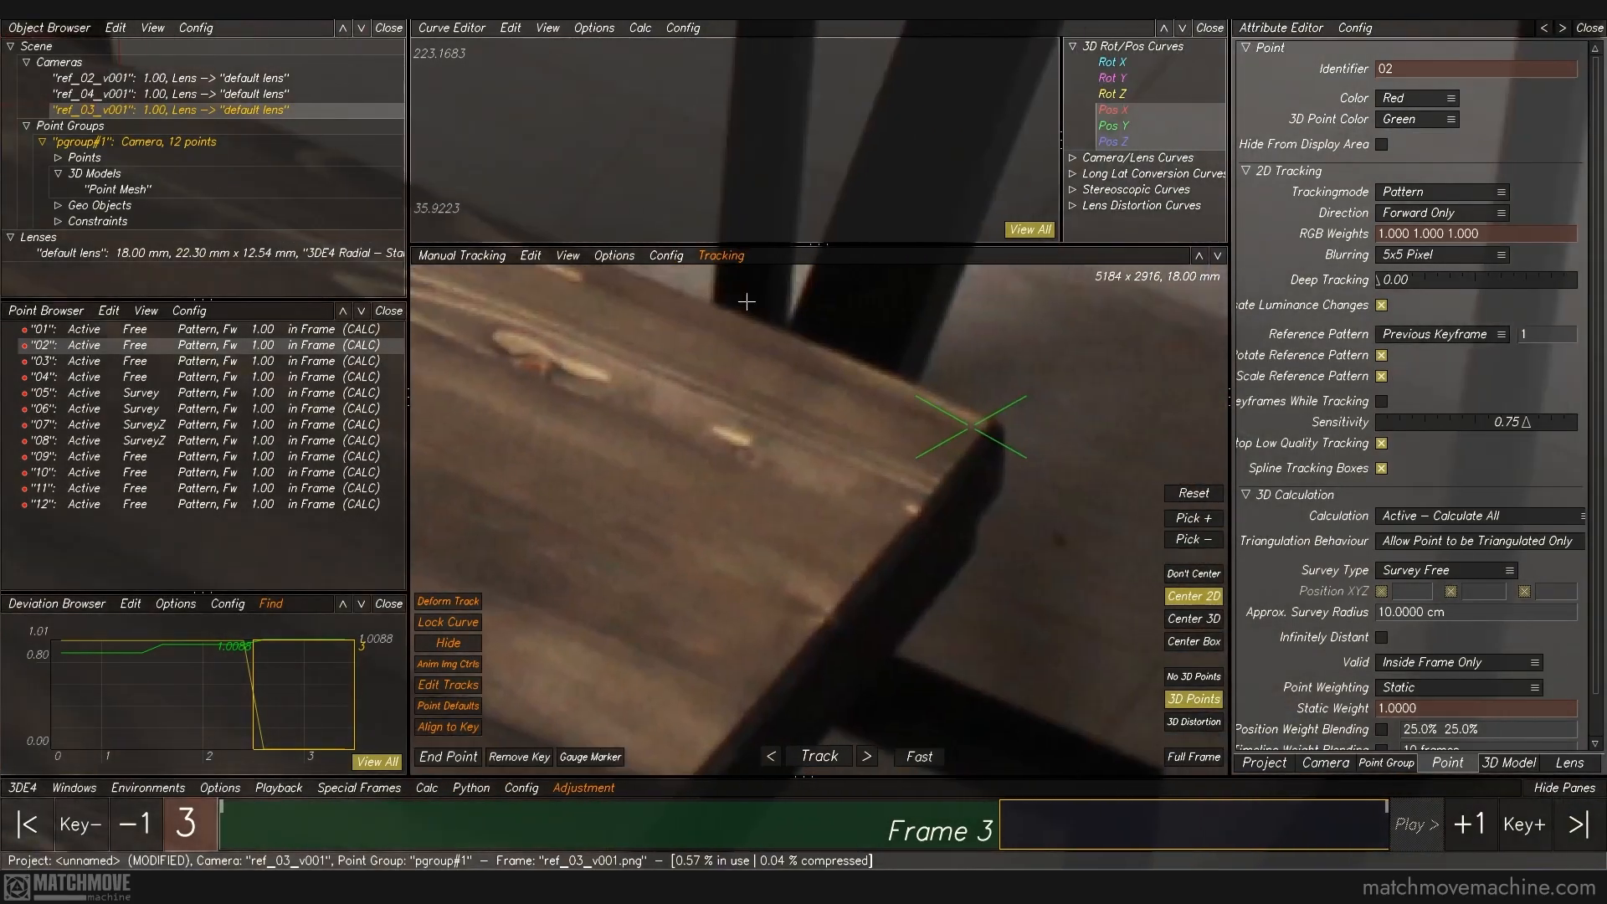
{"action": "left_click", "coordinate": [967, 429]}
{"action": "left_click", "coordinate": [838, 507], "text": "ctrl"}
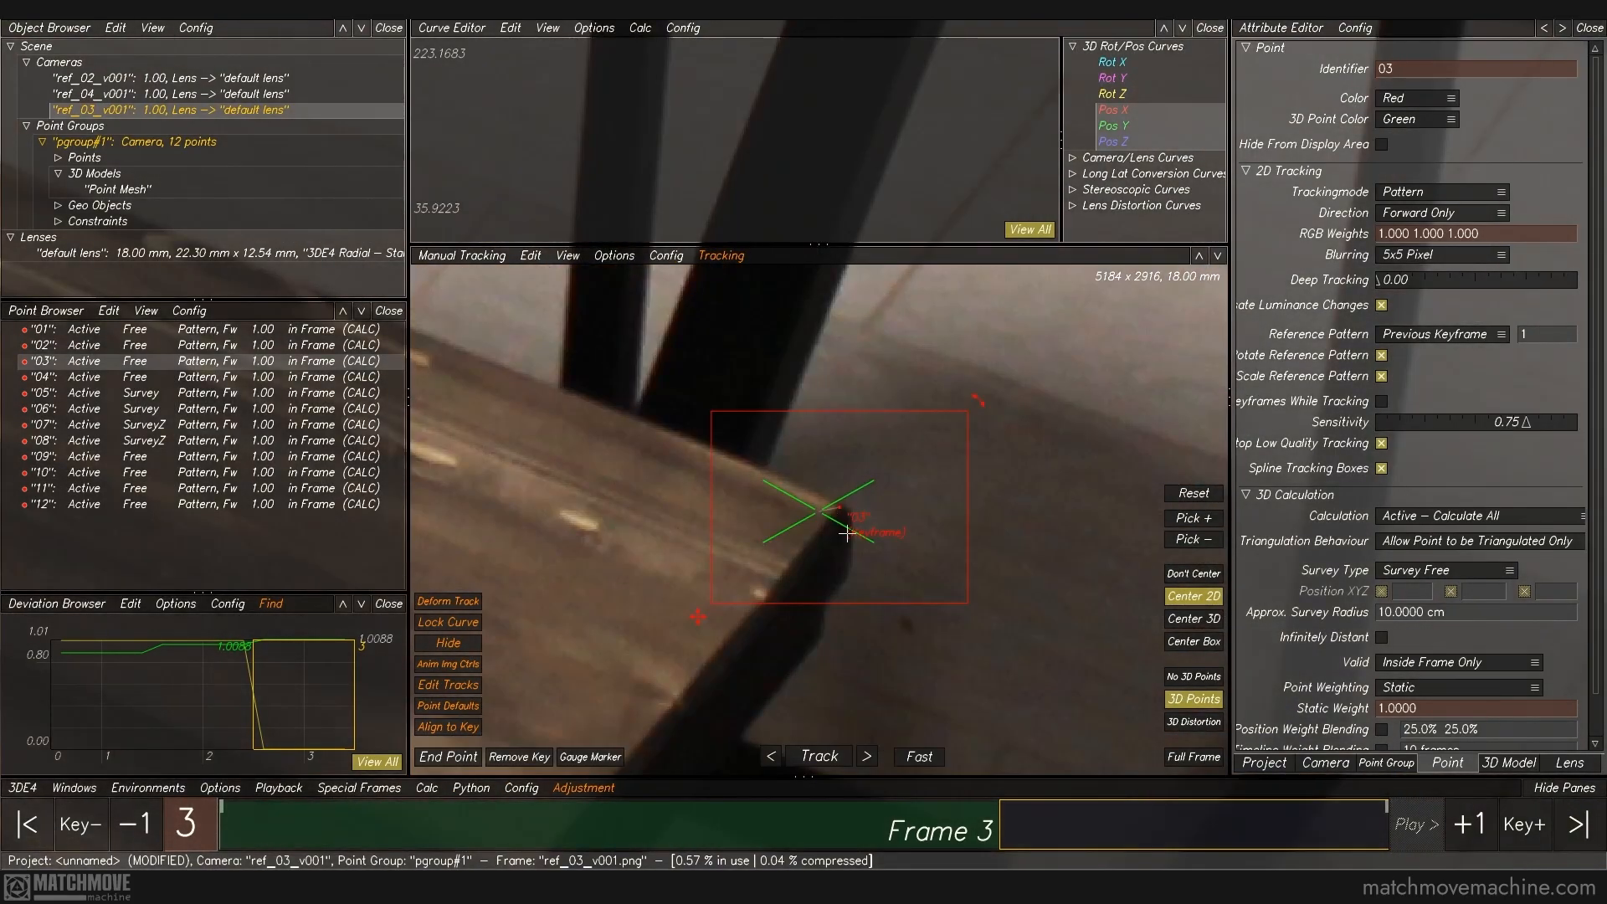
{"action": "key", "text": "f"}
Step: Refine the tracks of points 08 and 09 at the two corners of the bar top's free end
{"action": "right_click_drag", "start_coordinate": [801, 409], "coordinate": [873, 612], "text": "ctrl"}
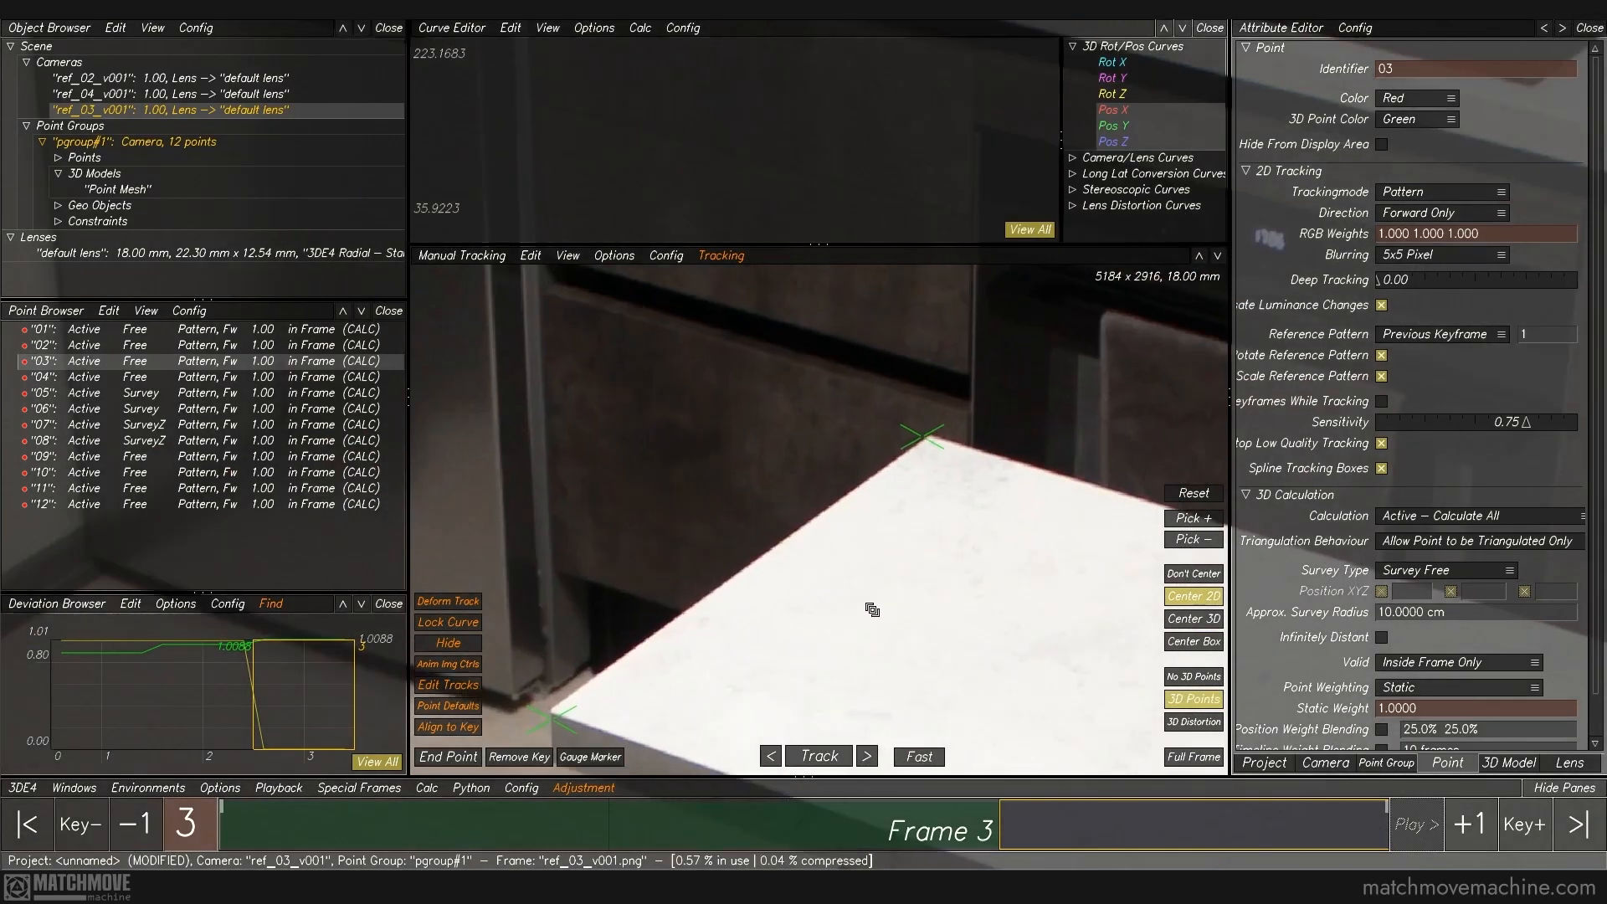
{"action": "middle_click_drag", "start_coordinate": [804, 627], "coordinate": [952, 403], "text": "ctrl"}
{"action": "left_click_drag", "start_coordinate": [628, 411], "coordinate": [783, 581]}
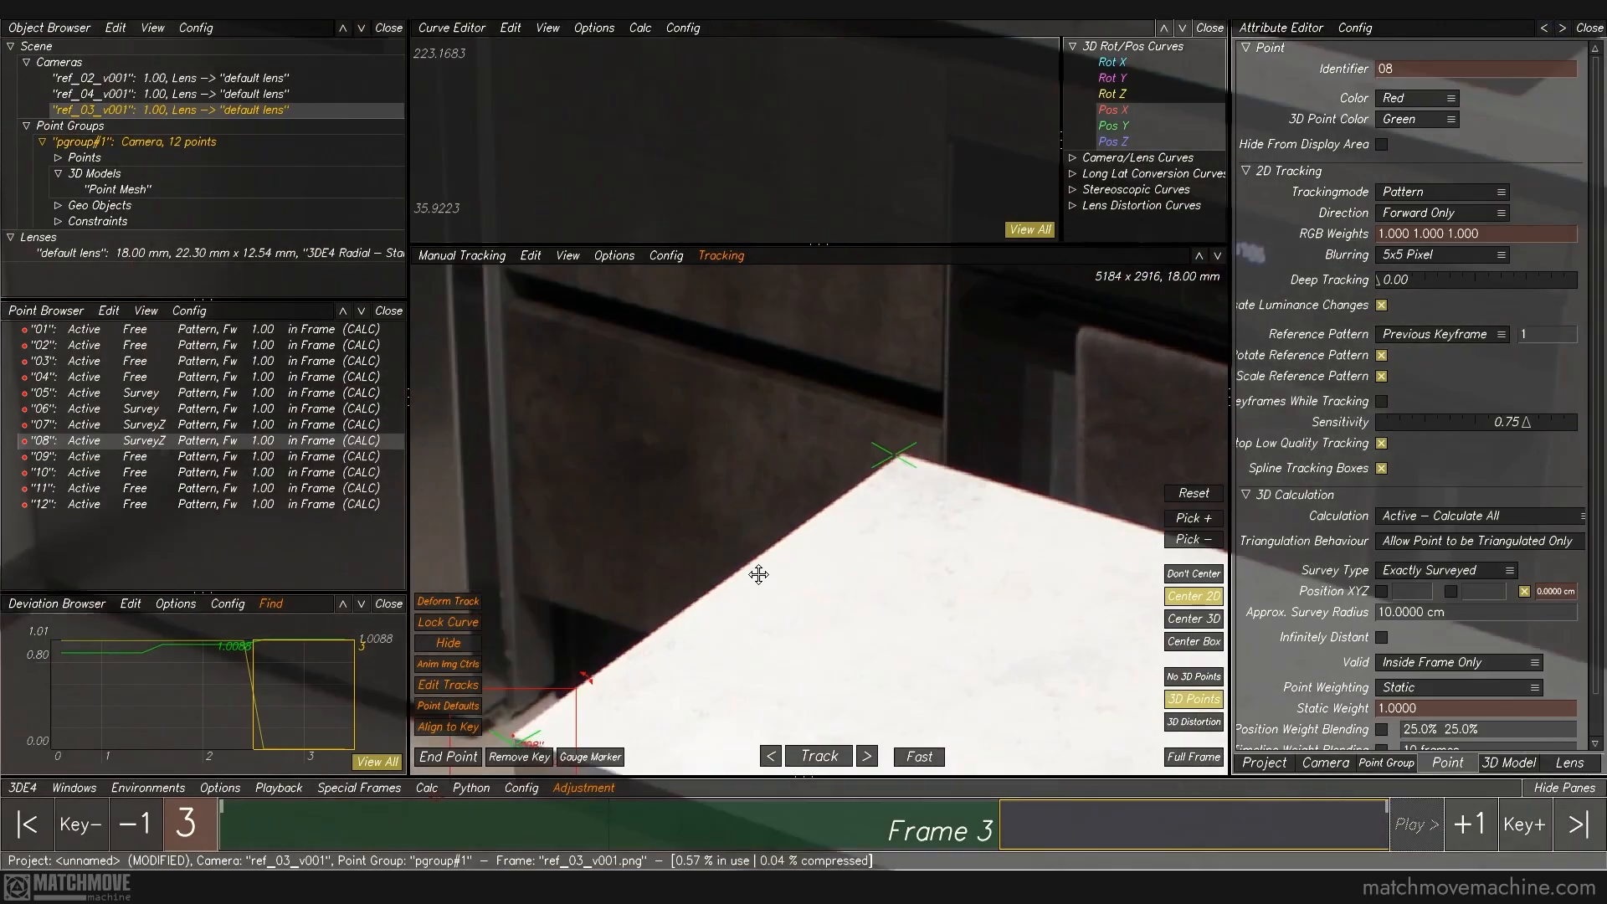
{"action": "middle_click_drag", "start_coordinate": [758, 574], "coordinate": [713, 597]}
{"action": "left_click_drag", "start_coordinate": [791, 426], "coordinate": [940, 573]}
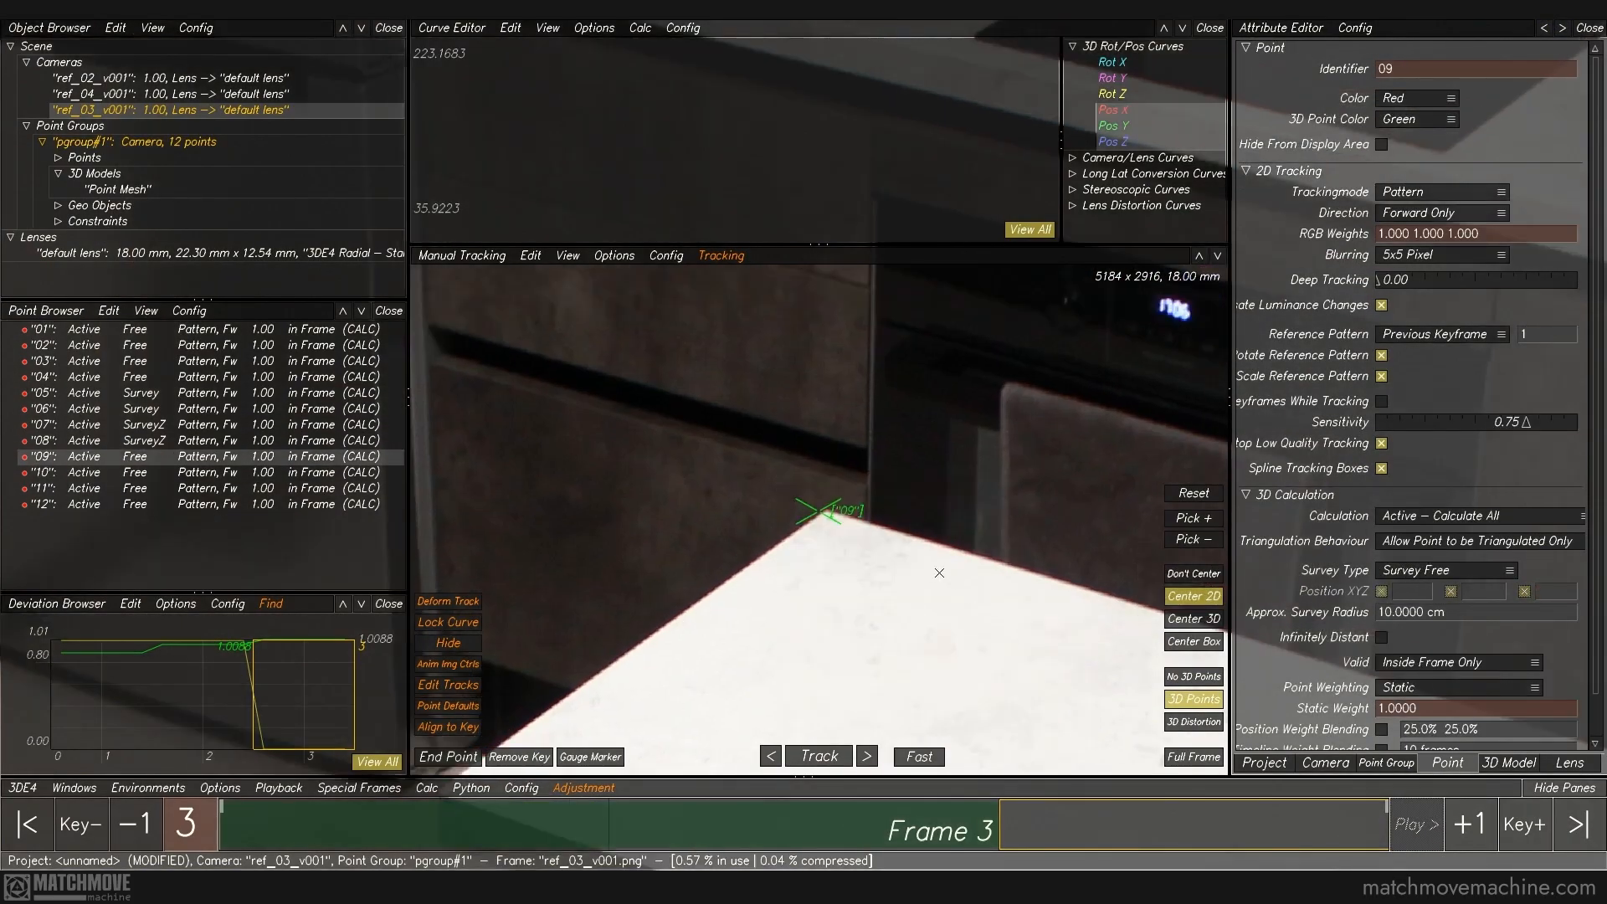
{"action": "left_click", "coordinate": [826, 509], "text": "ctrl"}
{"action": "middle_click_drag", "start_coordinate": [1120, 656], "coordinate": [184, 168]}
Step: Refine the tracks of points 10 and 11 at the inner corners of the countertop
{"action": "middle_click_drag", "start_coordinate": [988, 462], "coordinate": [622, 403]}
{"action": "left_click_drag", "start_coordinate": [743, 396], "coordinate": [981, 603]}
{"action": "left_click", "coordinate": [847, 502], "text": "ctrl"}
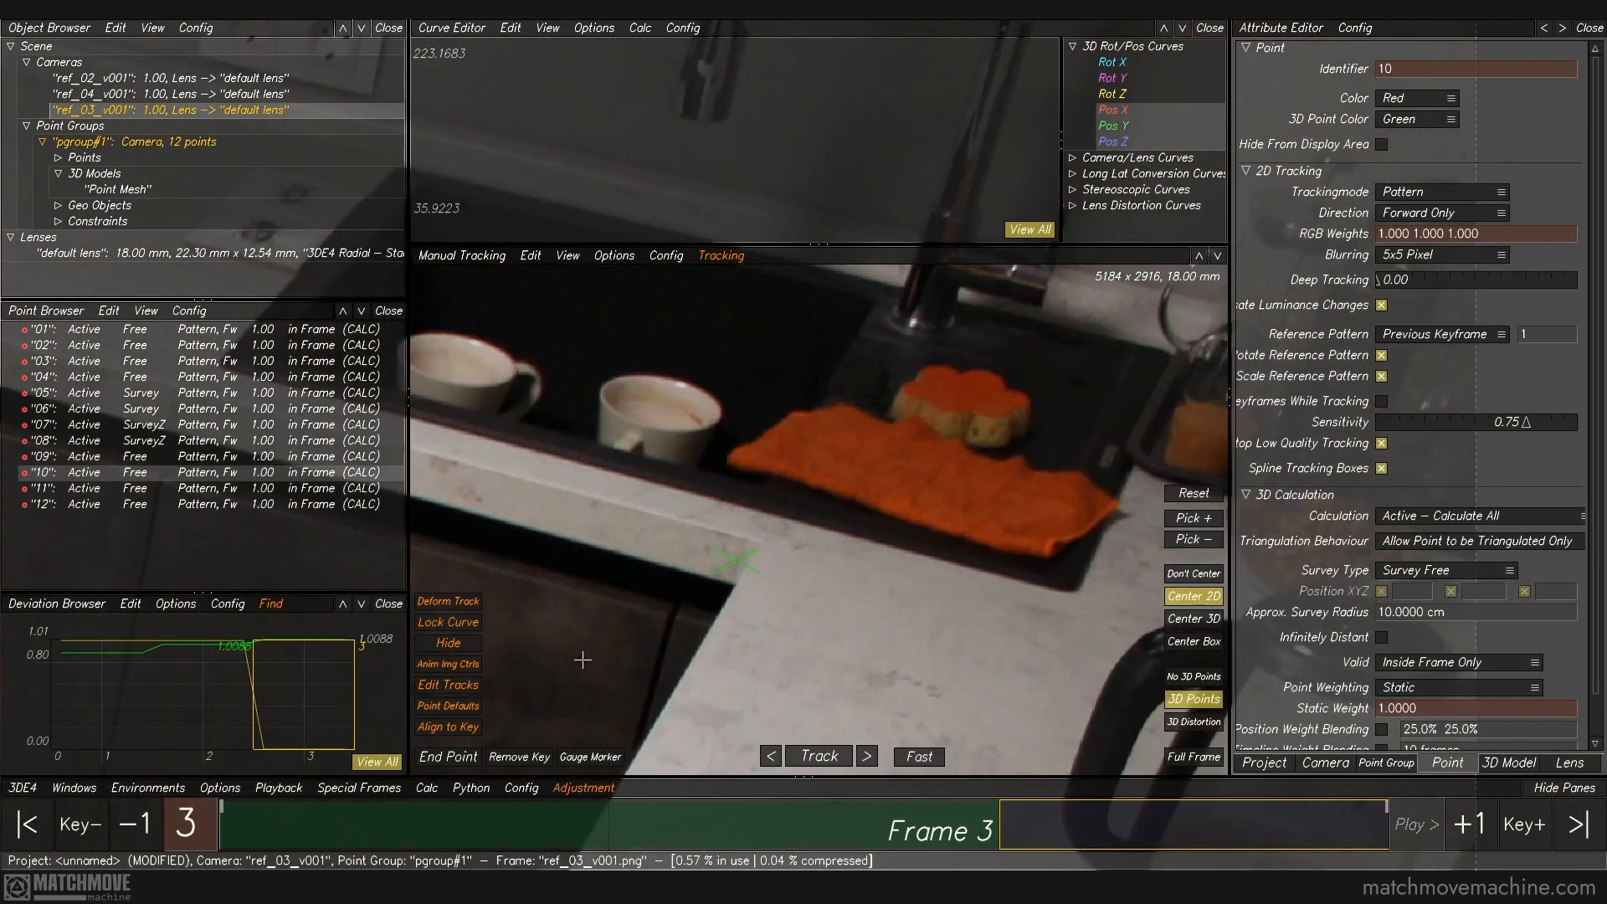
{"action": "left_click_drag", "start_coordinate": [609, 646], "coordinate": [819, 526]}
{"action": "left_click", "coordinate": [840, 494], "text": "ctrl"}
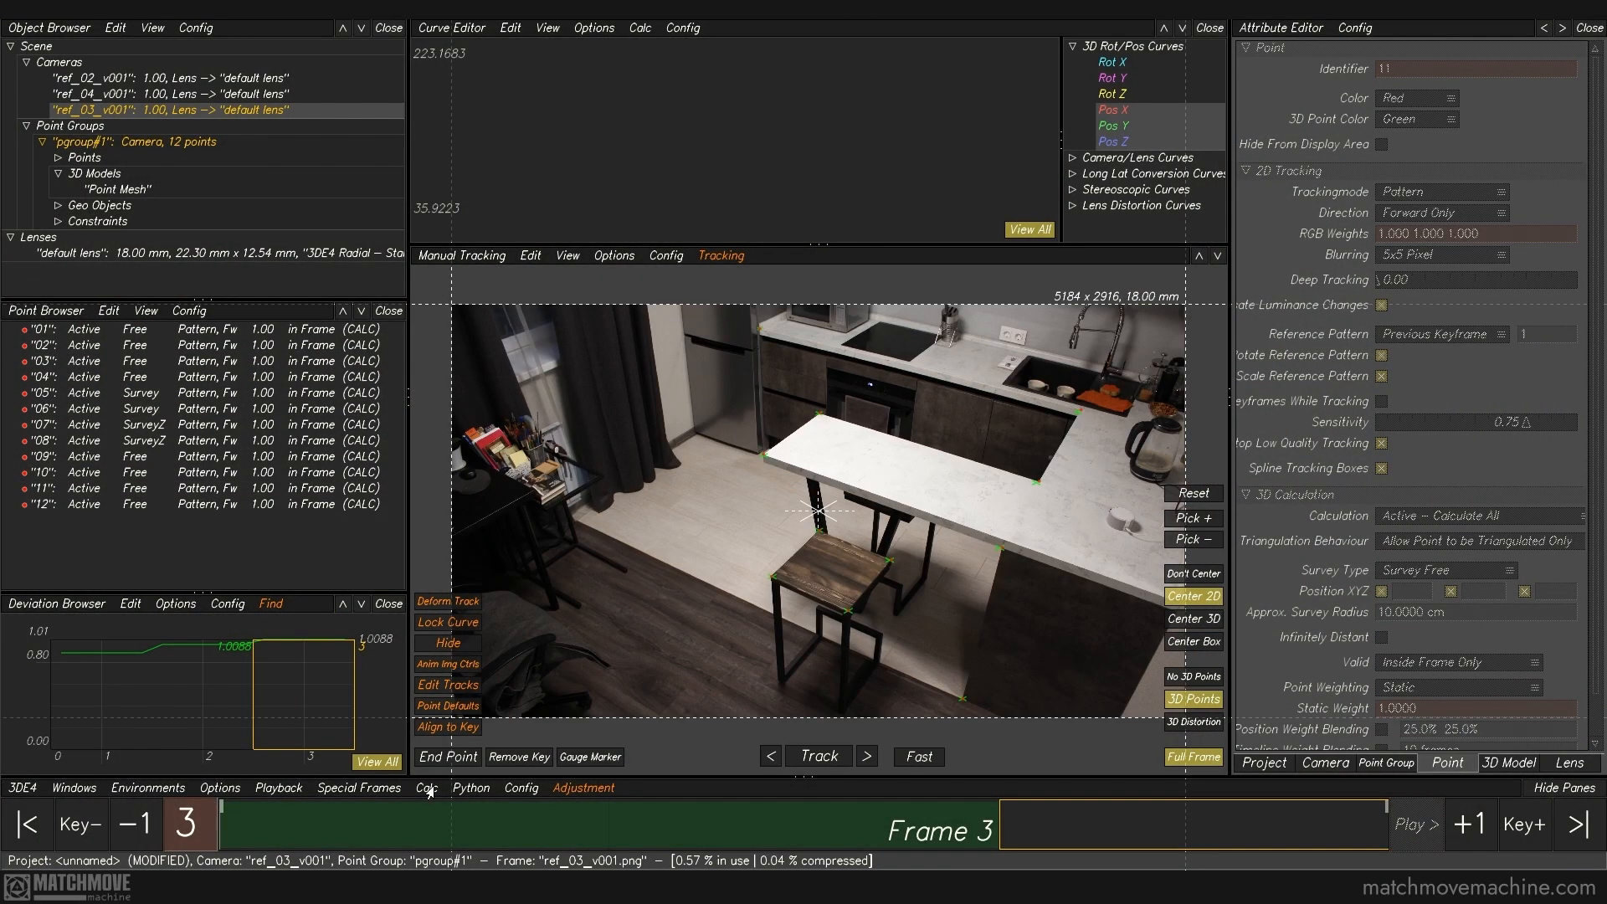
Step: Recalculate all from scratch with the refined tracks, accept the result, and examine the solved cameras and points in the 3D orientation view
{"action": "left_click", "coordinate": [427, 787]}
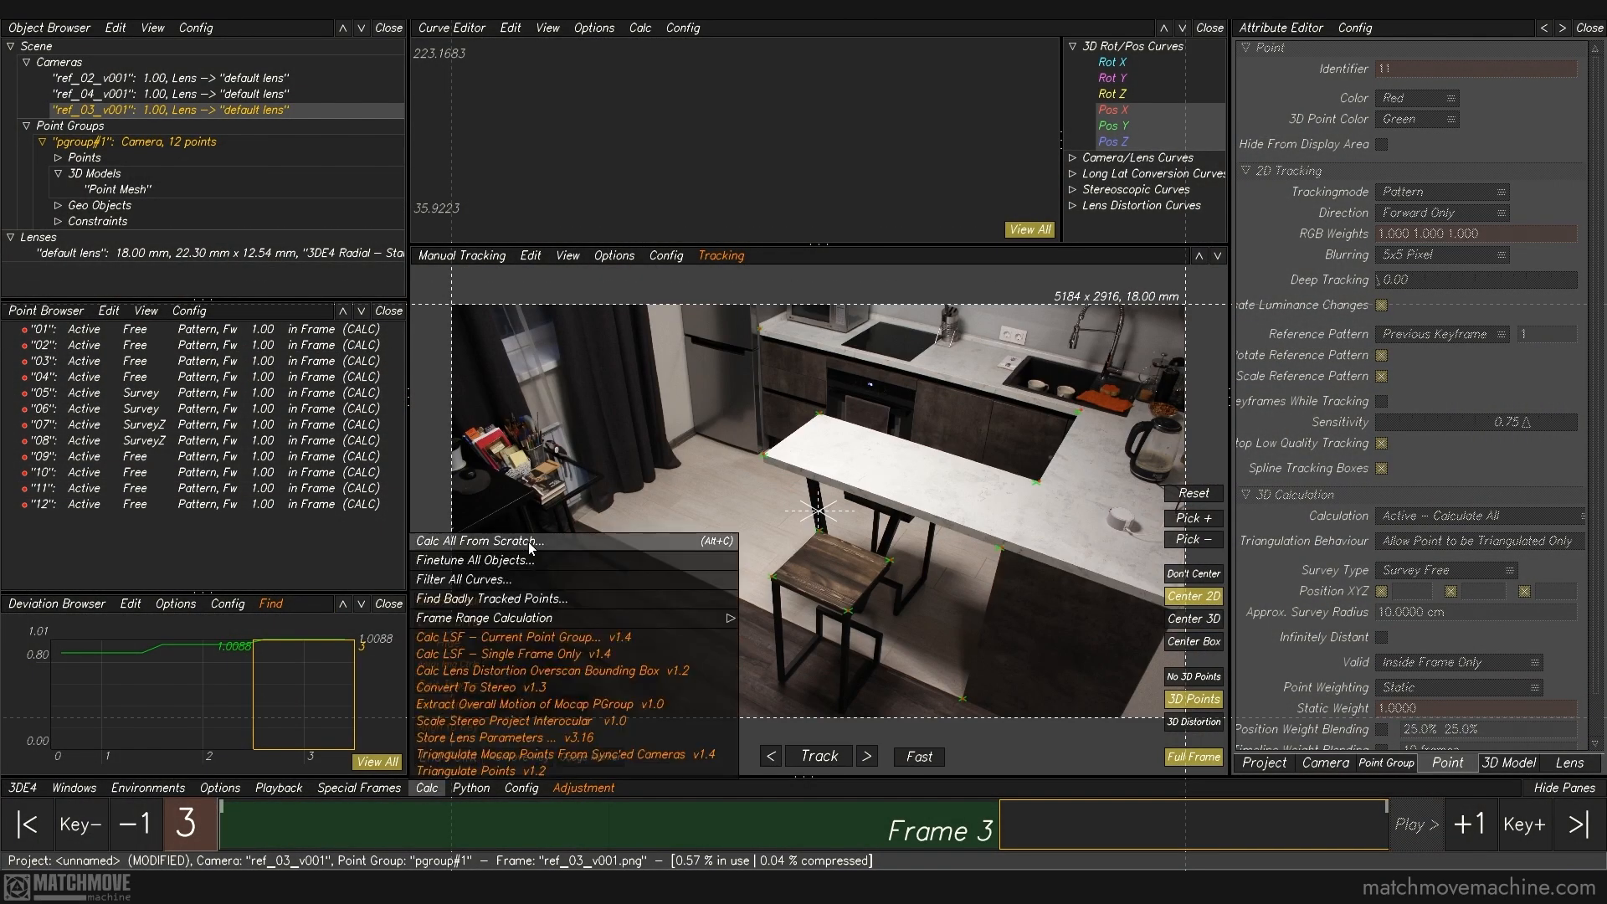
{"action": "left_click", "coordinate": [525, 543]}
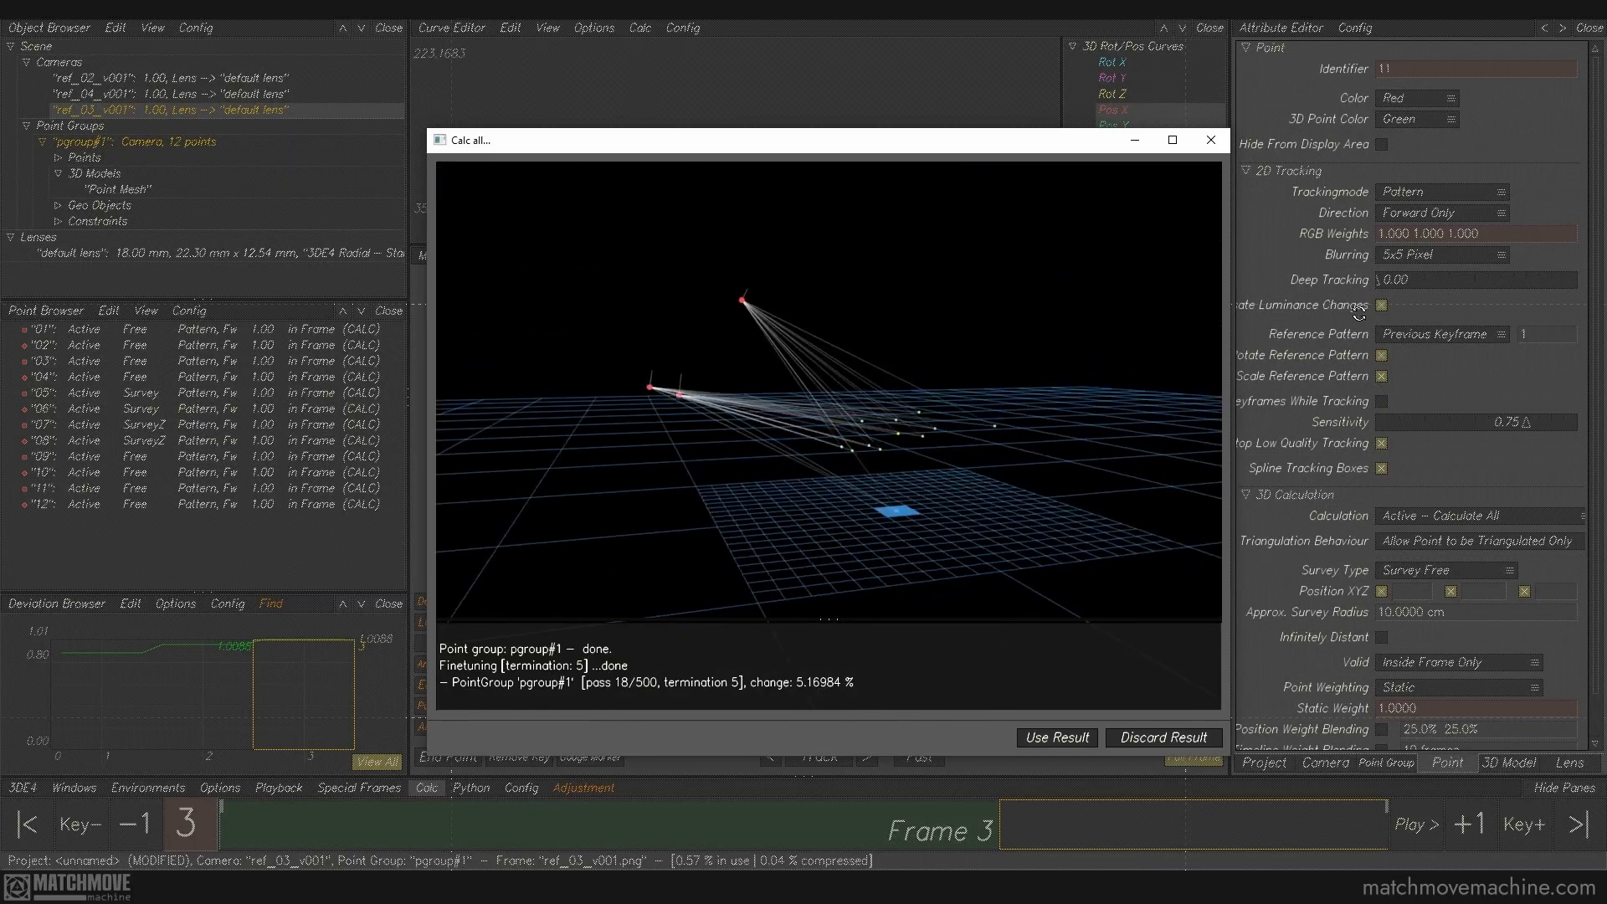
{"action": "left_click", "coordinate": [1058, 737]}
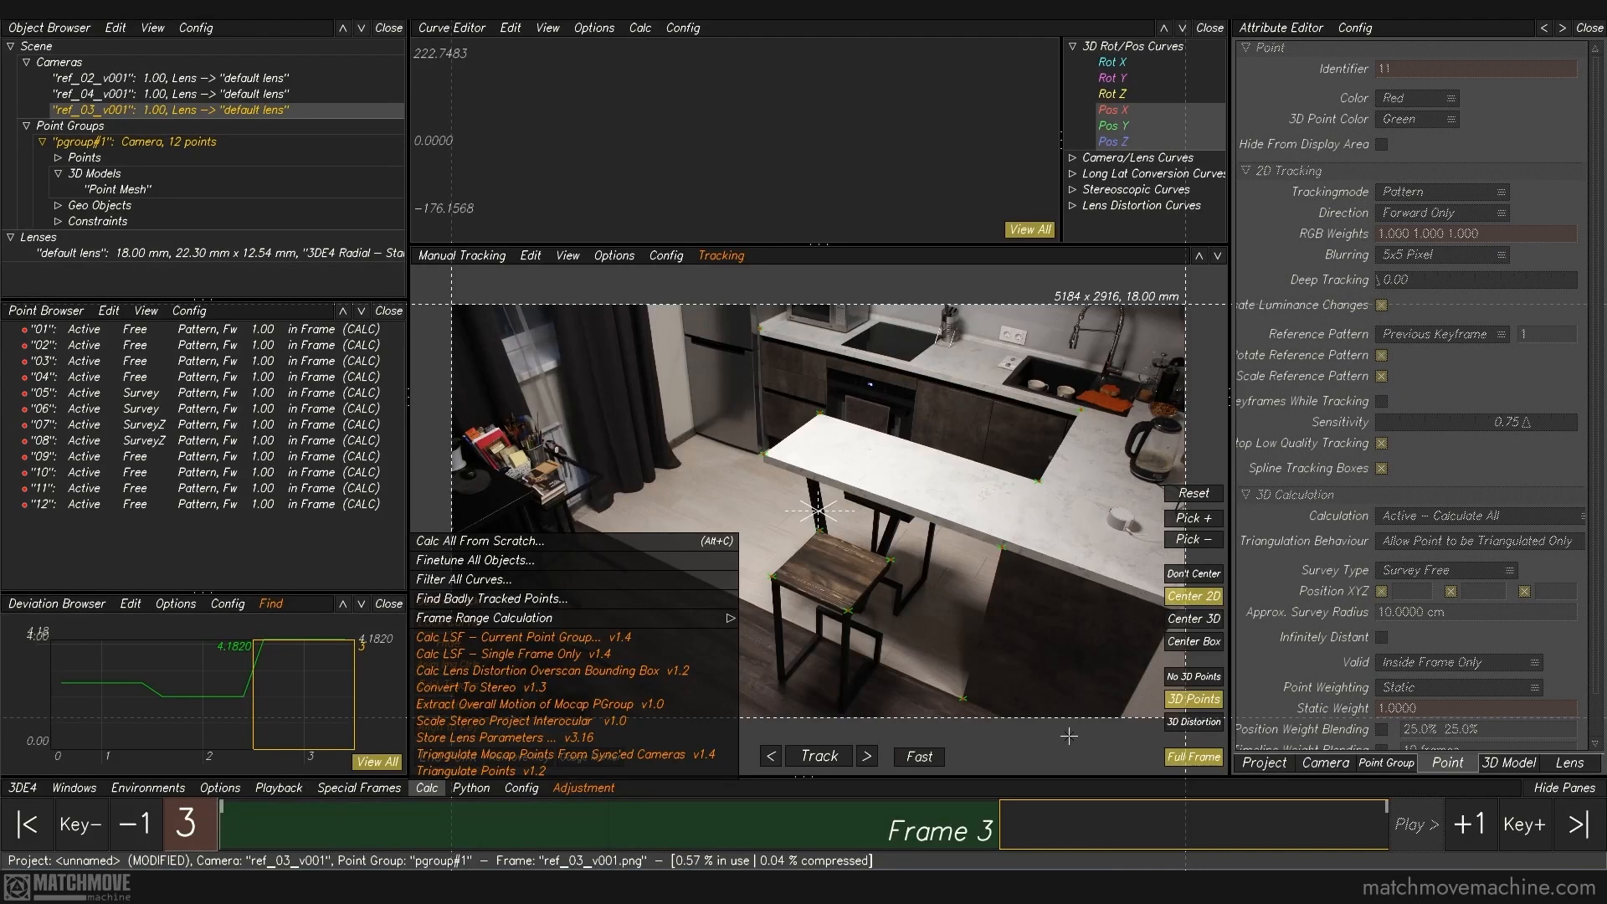
{"action": "key", "text": "F6"}
{"action": "left_click_drag", "start_coordinate": [943, 645], "coordinate": [892, 445], "text": "alt"}
{"action": "left_click_drag", "start_coordinate": [949, 313], "coordinate": [939, 490], "text": "alt"}
{"action": "left_click_drag", "start_coordinate": [950, 655], "coordinate": [944, 568], "text": "alt"}
Step: Enable adjustment of Distortion - Degree 2, U - Degree 2 and V - Degree 2 for the default lens
{"action": "left_click", "coordinate": [159, 253]}
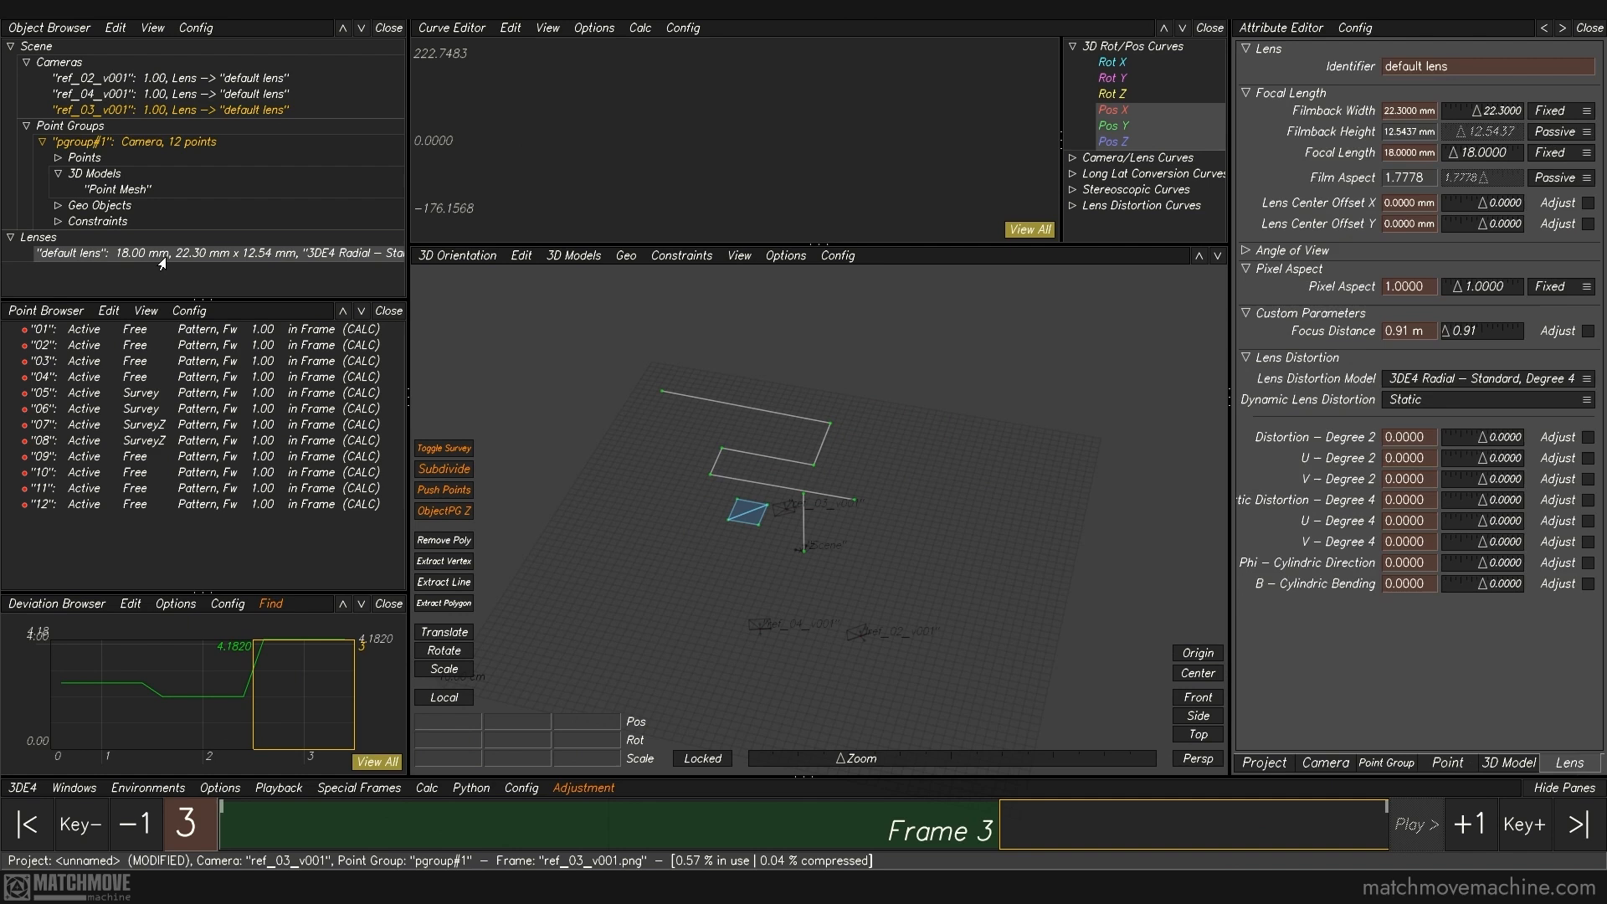
{"action": "left_click", "coordinate": [1588, 437]}
{"action": "left_click", "coordinate": [1588, 458]}
{"action": "left_click", "coordinate": [1587, 480]}
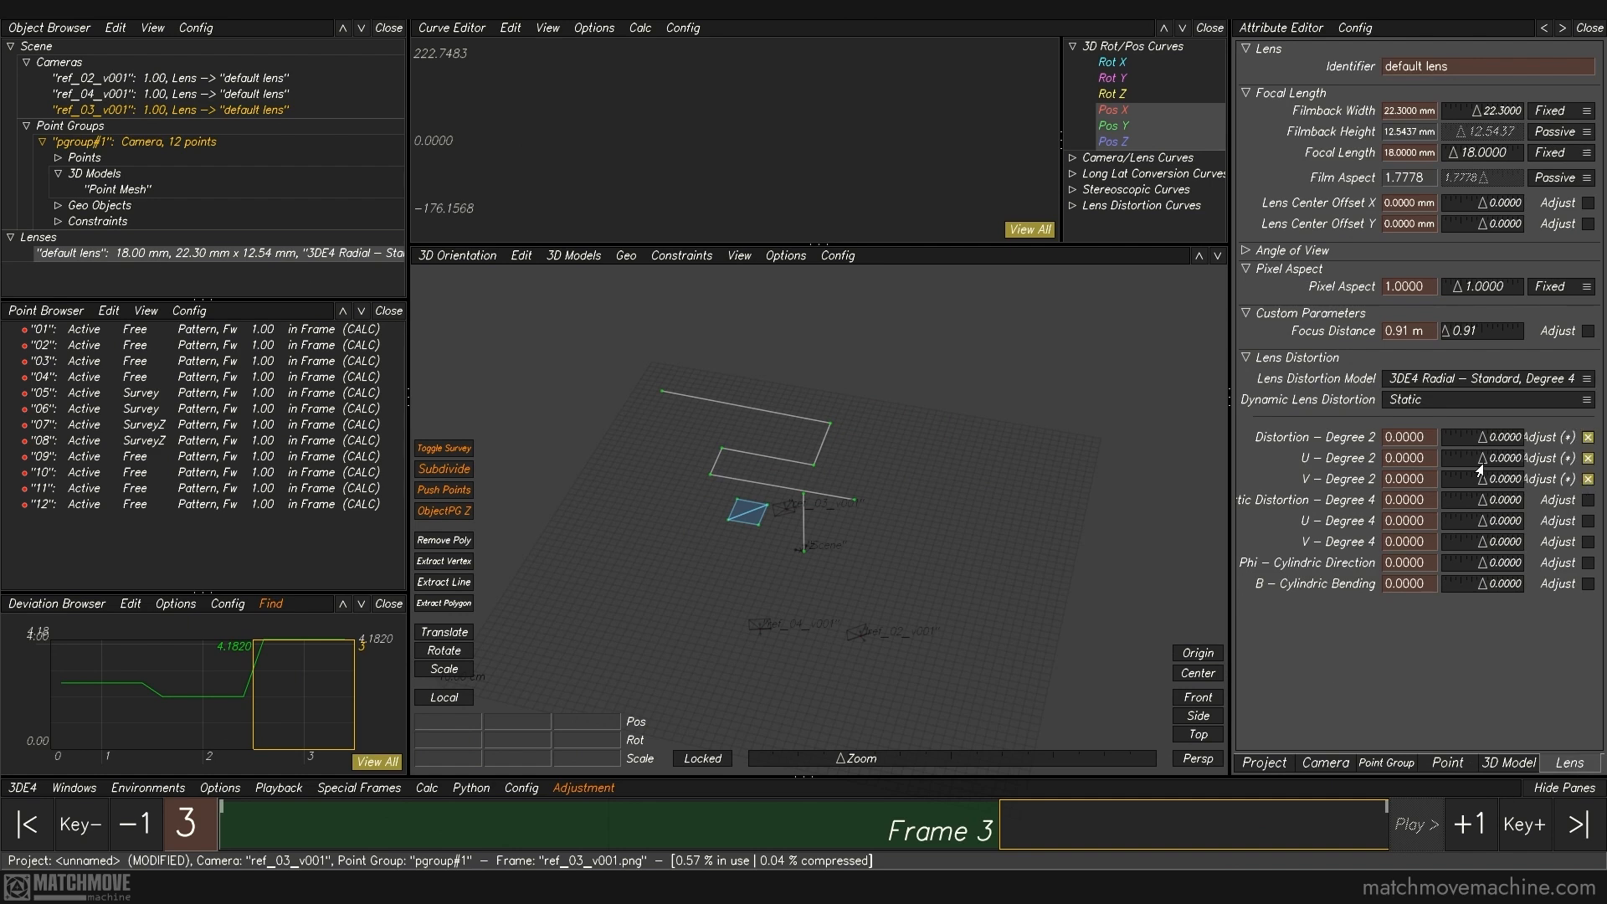
Step: Run a parameter adjustment of the three lens distortion parameters with the Adaptive method and transfer the best result into the project
{"action": "left_click", "coordinate": [86, 791]}
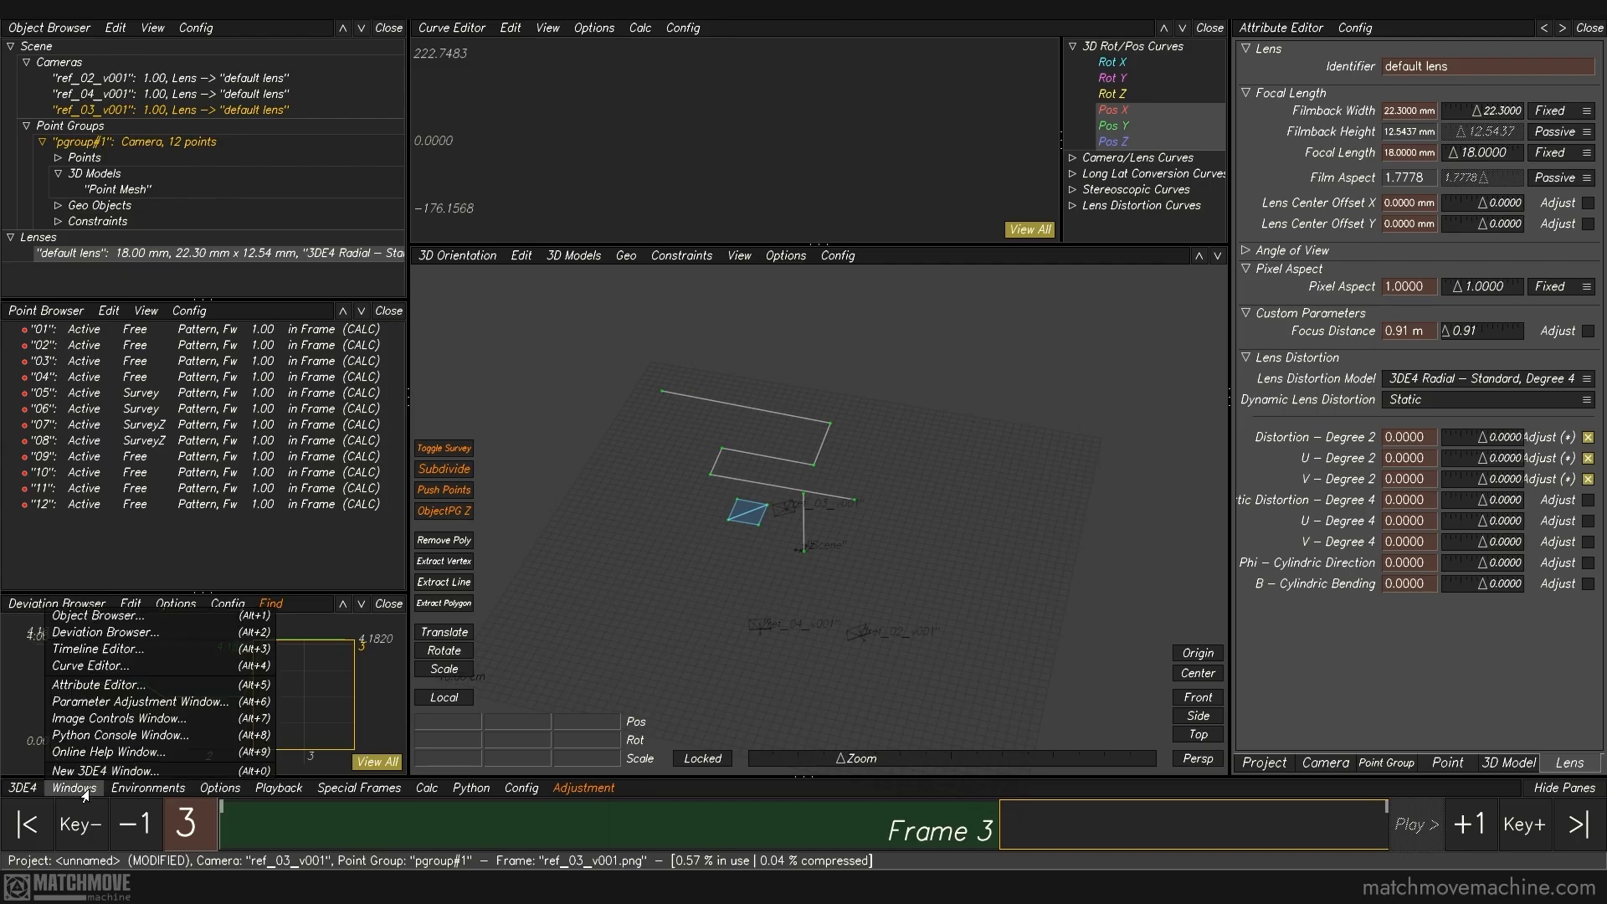
{"action": "left_click", "coordinate": [118, 703]}
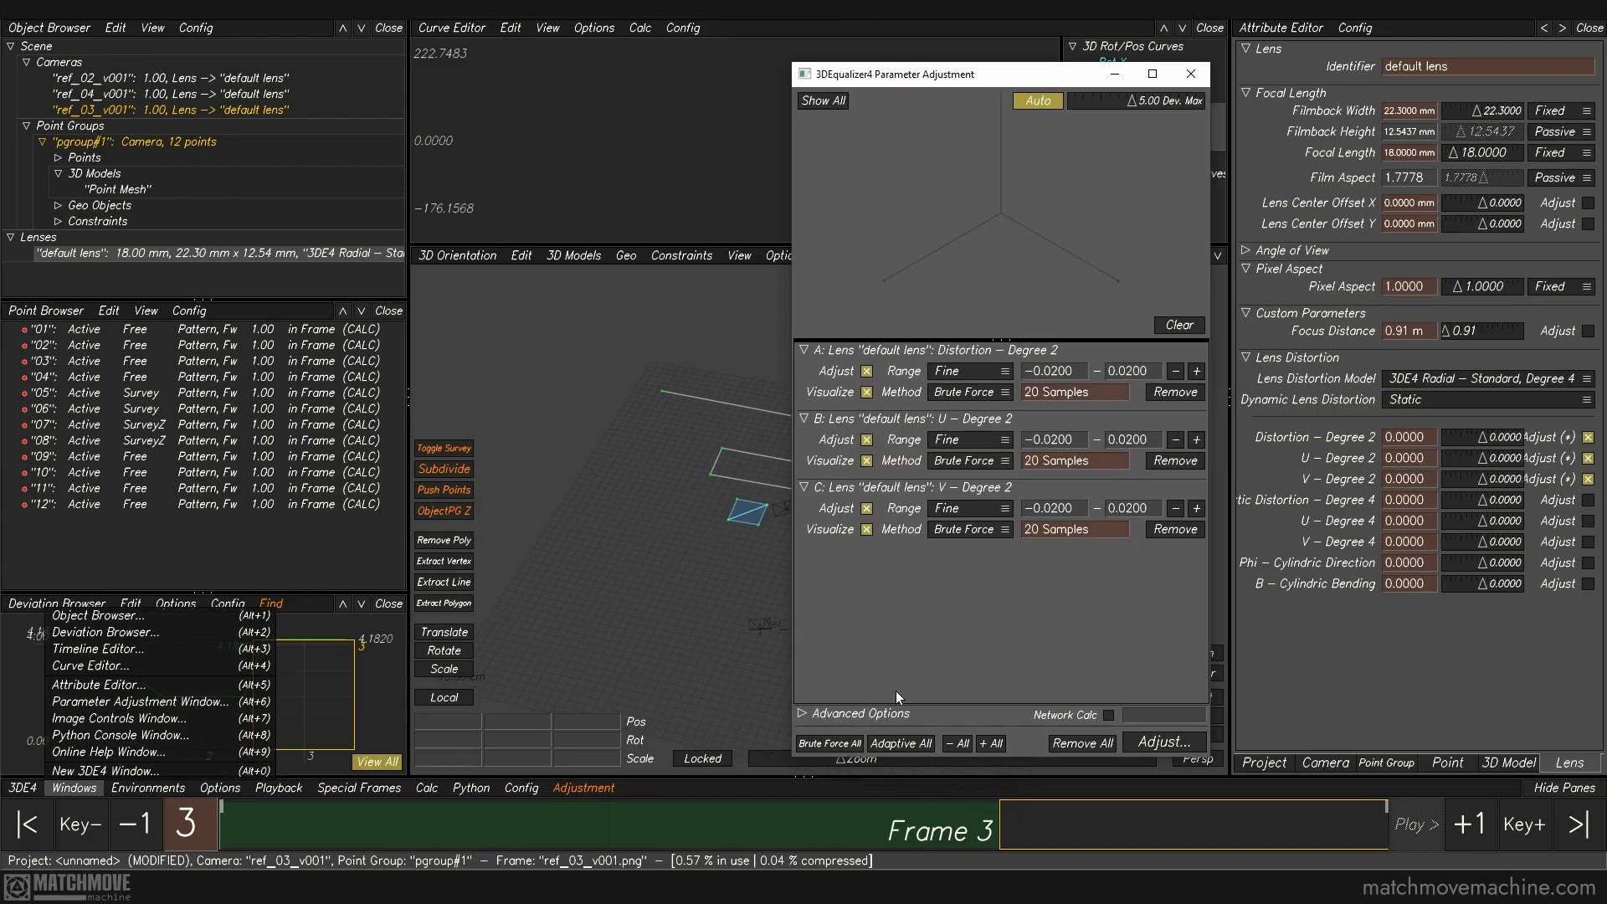
{"action": "left_click", "coordinate": [909, 750]}
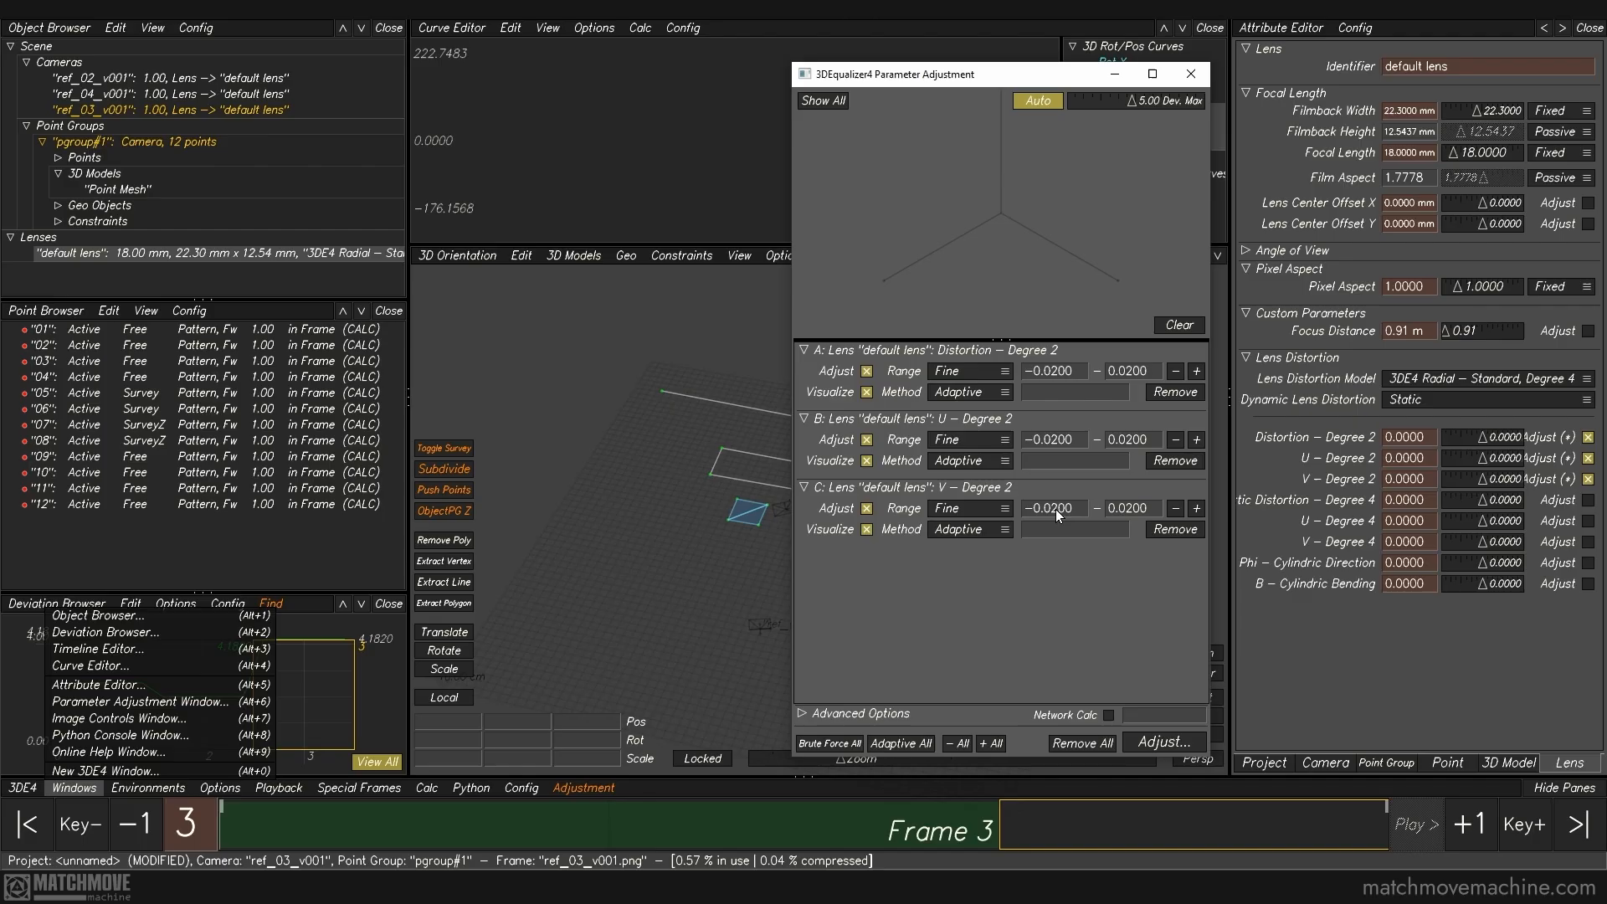
{"action": "left_click", "coordinate": [1172, 742]}
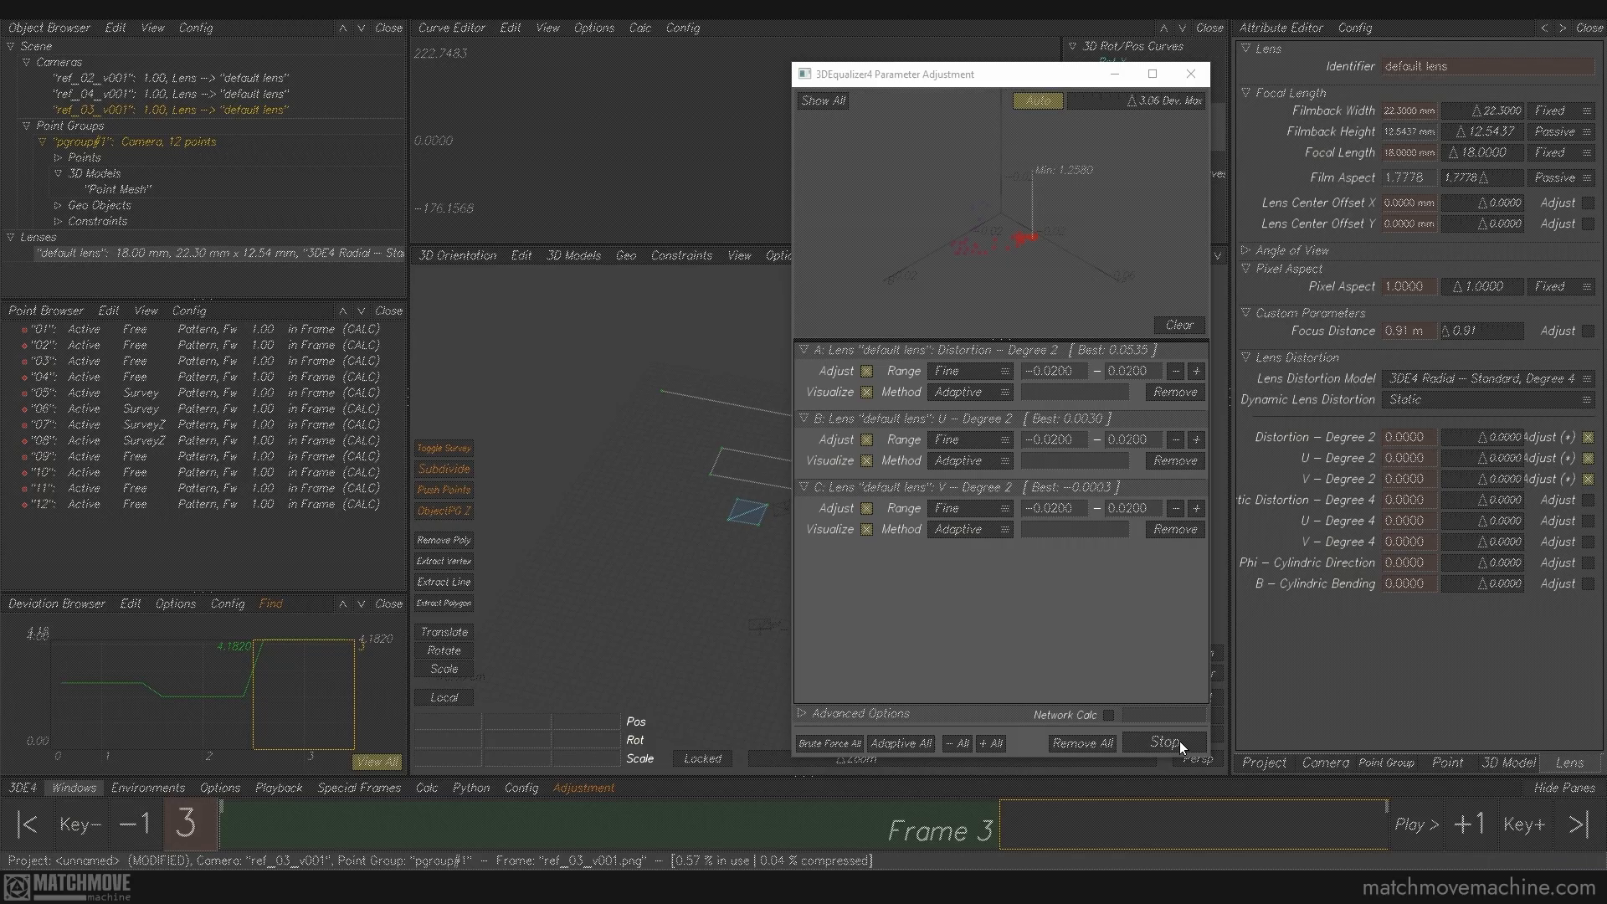
{"action": "left_click", "coordinate": [1167, 742]}
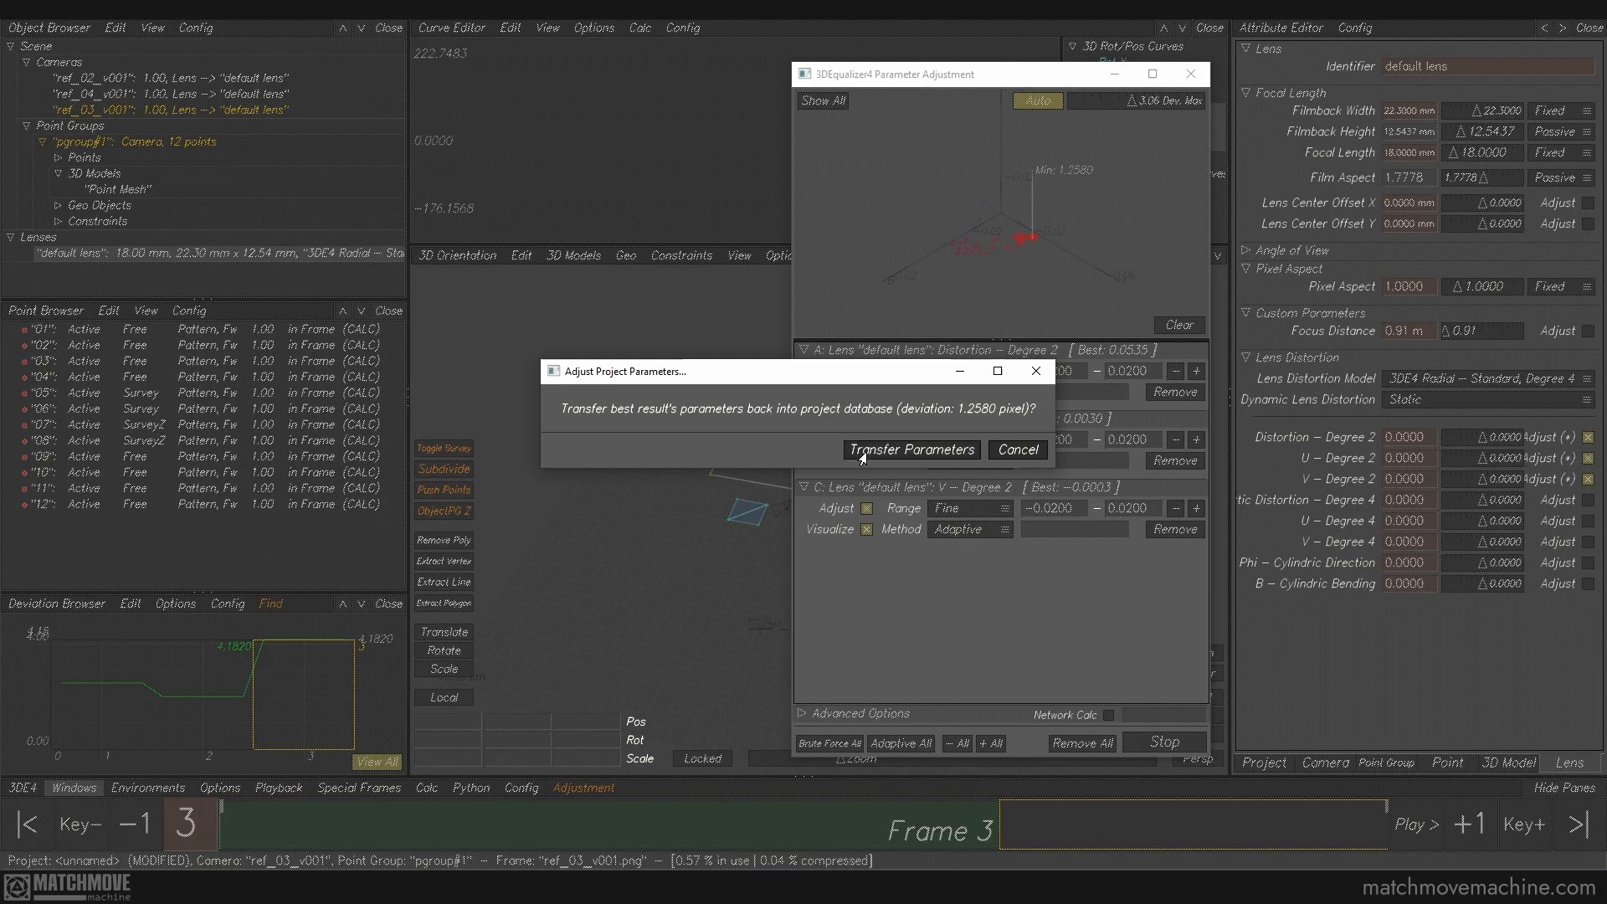
{"action": "left_click", "coordinate": [862, 452]}
{"action": "left_click", "coordinate": [1191, 73]}
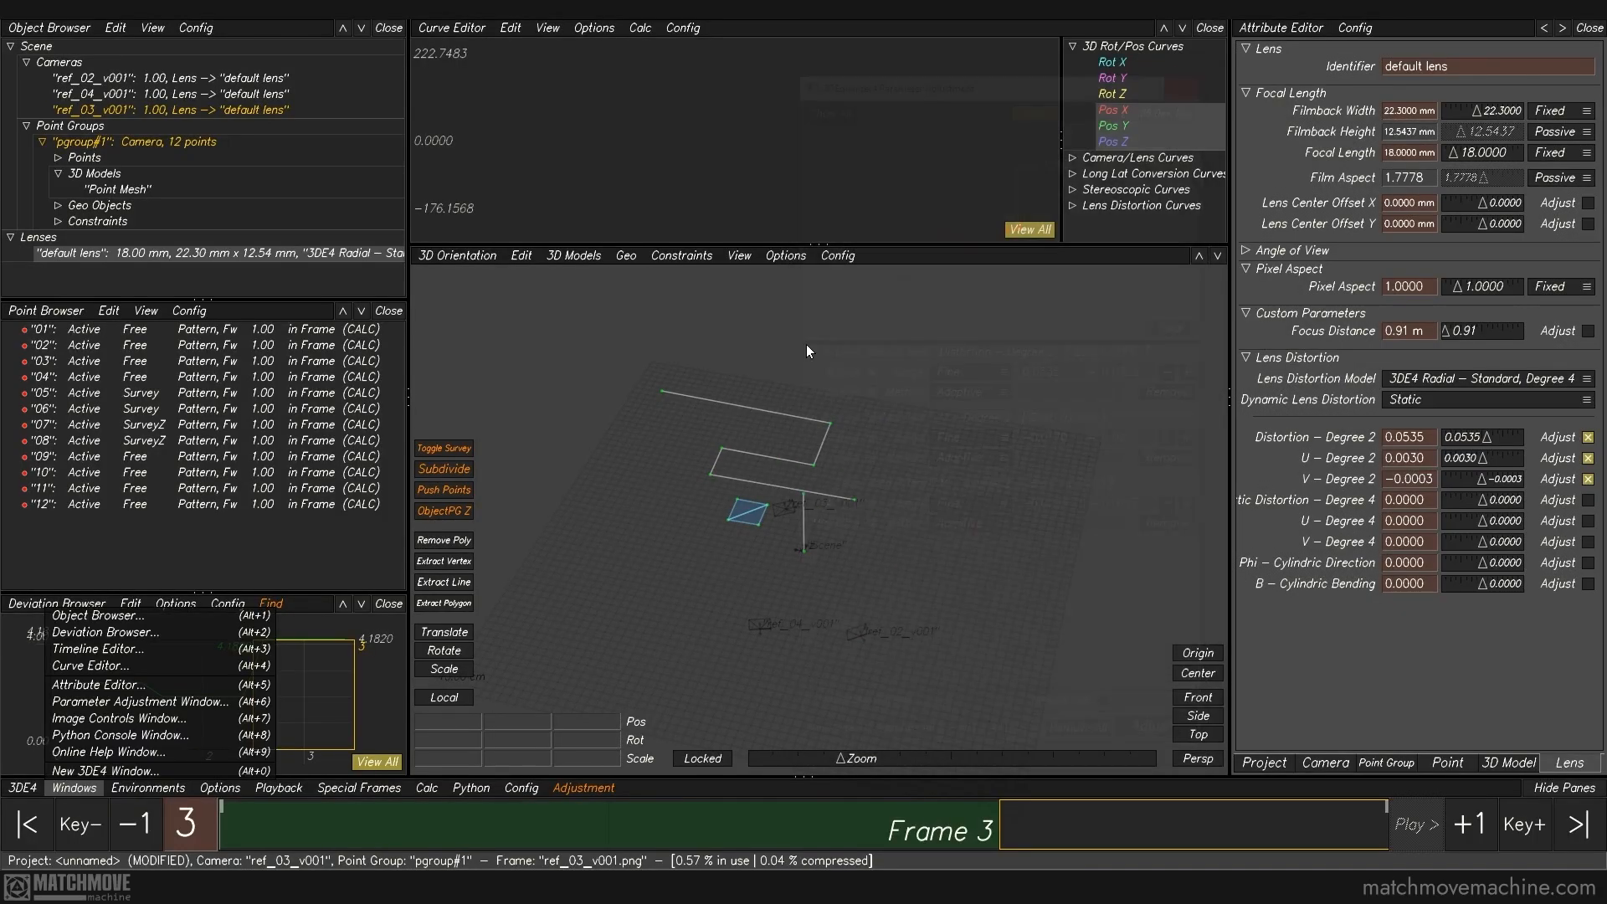
Step: Recalculate all from scratch with the adjusted lens distortion and use the result
{"action": "left_click", "coordinate": [419, 787]}
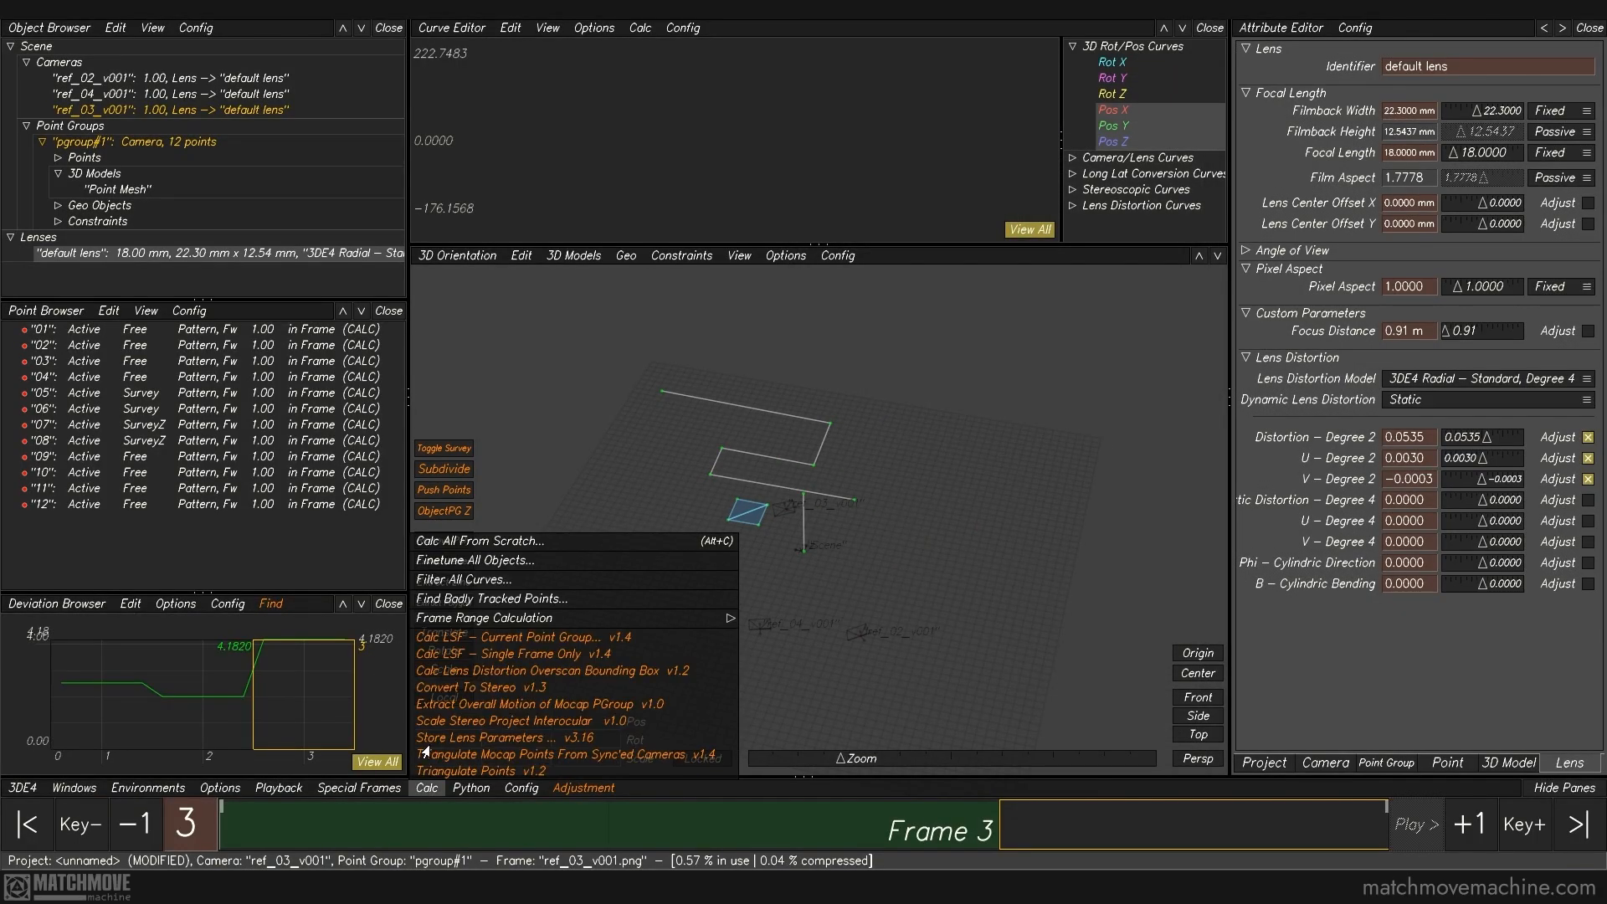
{"action": "left_click", "coordinate": [482, 539]}
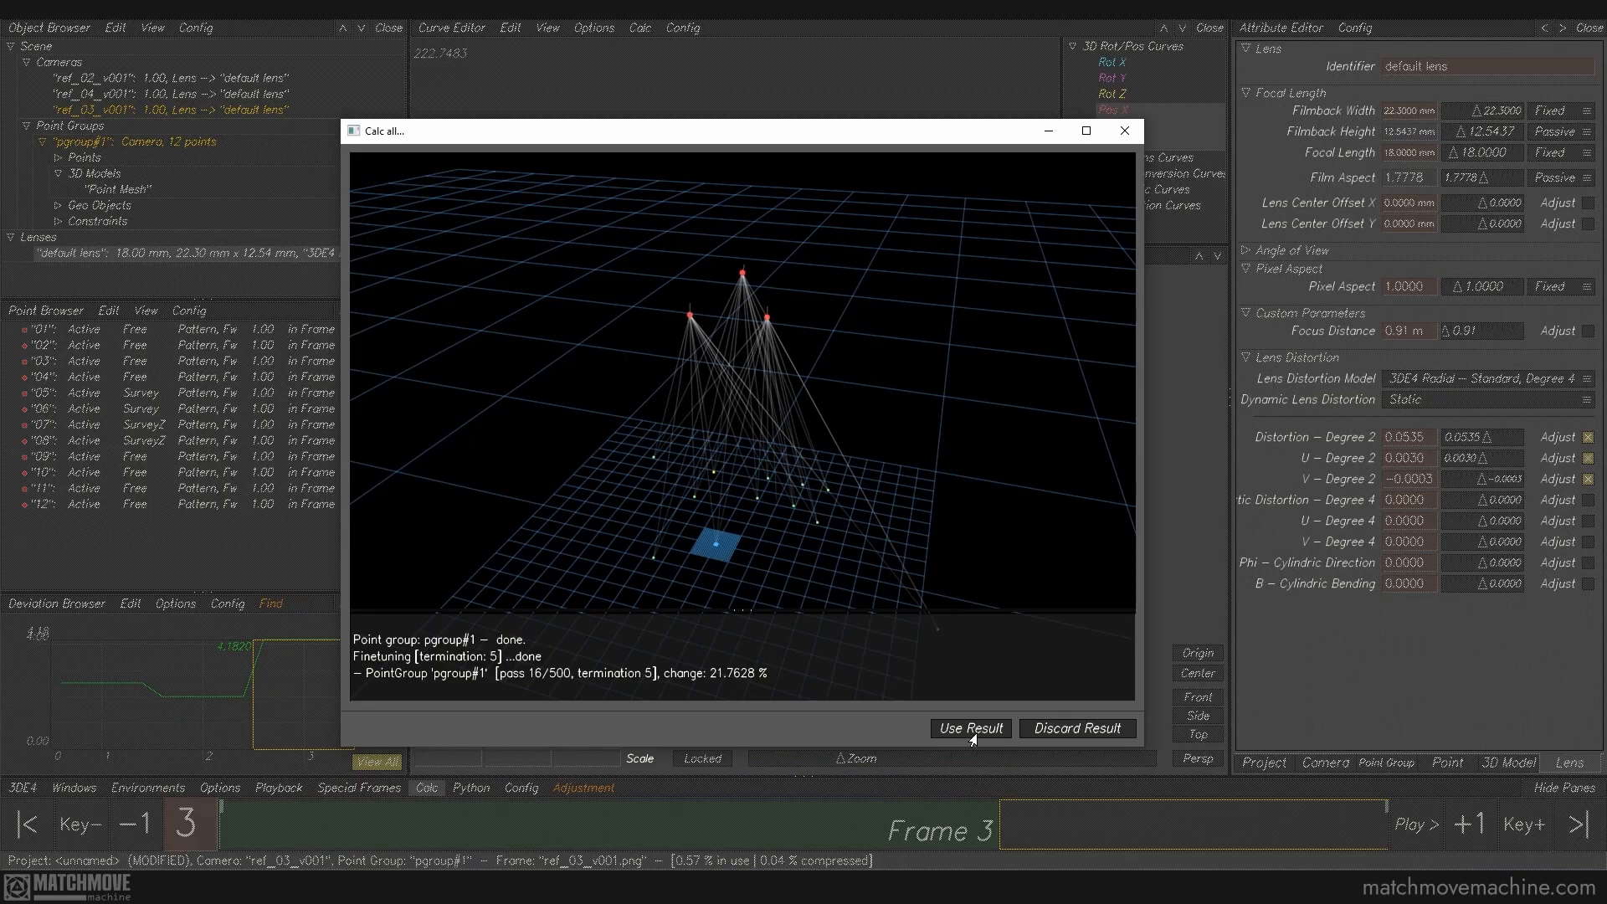
{"action": "left_click", "coordinate": [979, 730]}
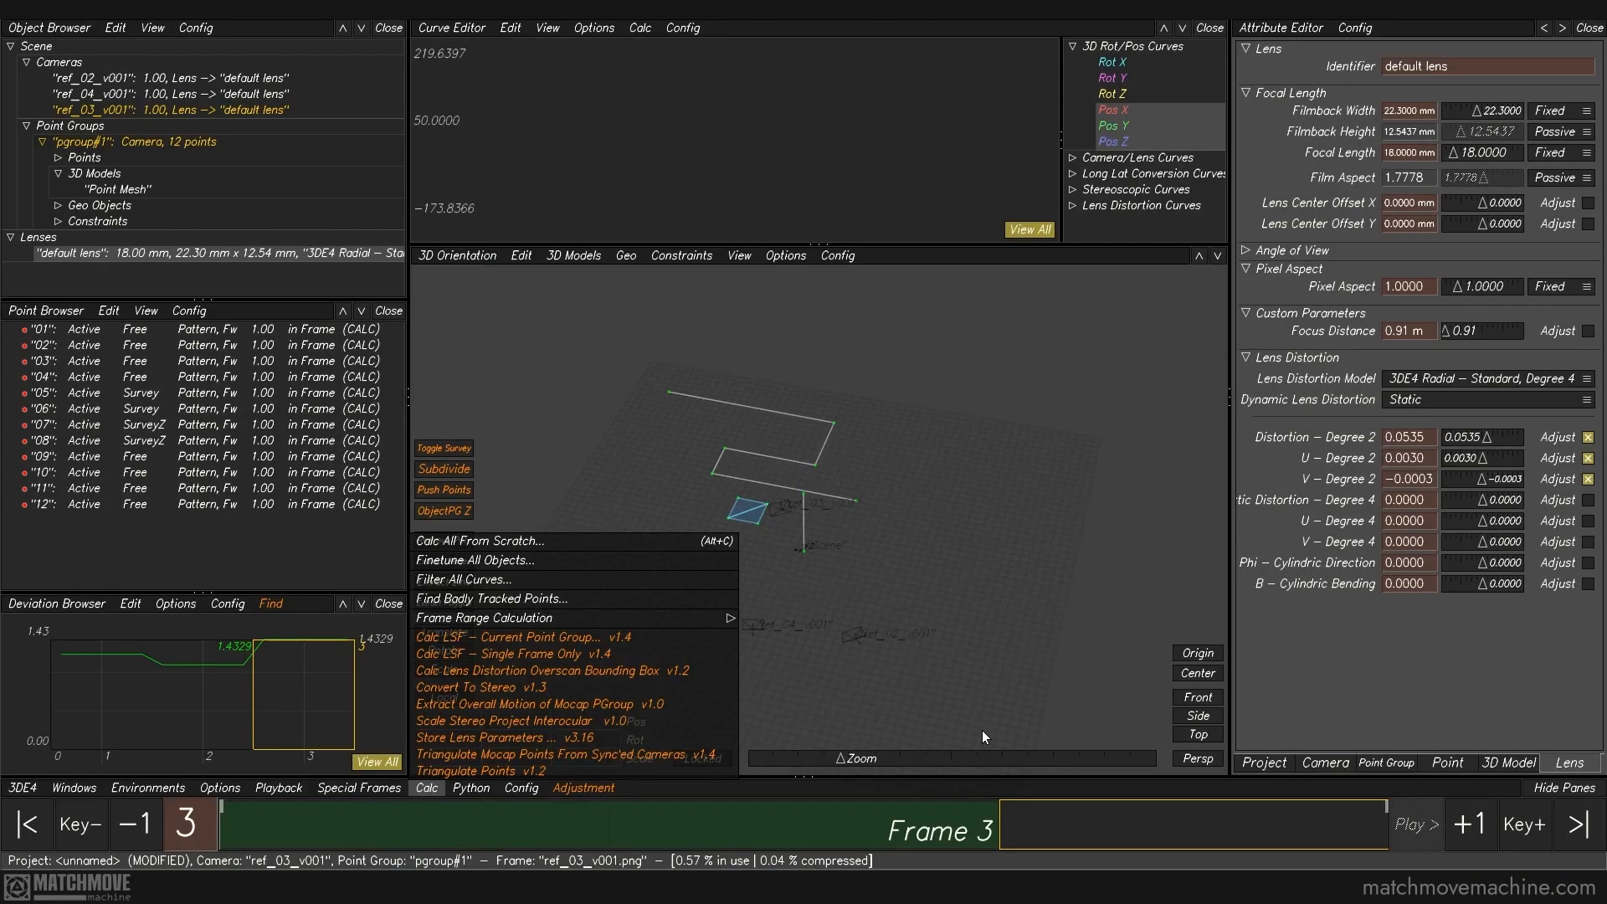
Step: Examine the solved countertop lines and points 09 and 07 from several angles in the 3D orientation view
{"action": "middle_click_drag", "start_coordinate": [913, 524], "coordinate": [986, 562]}
{"action": "right_click_drag", "start_coordinate": [998, 509], "coordinate": [1002, 556]}
{"action": "middle_click_drag", "start_coordinate": [1002, 556], "coordinate": [926, 596]}
{"action": "left_click_drag", "start_coordinate": [994, 504], "coordinate": [925, 591]}
{"action": "left_click_drag", "start_coordinate": [716, 430], "coordinate": [745, 463]}
{"action": "left_click_drag", "start_coordinate": [744, 391], "coordinate": [775, 422]}
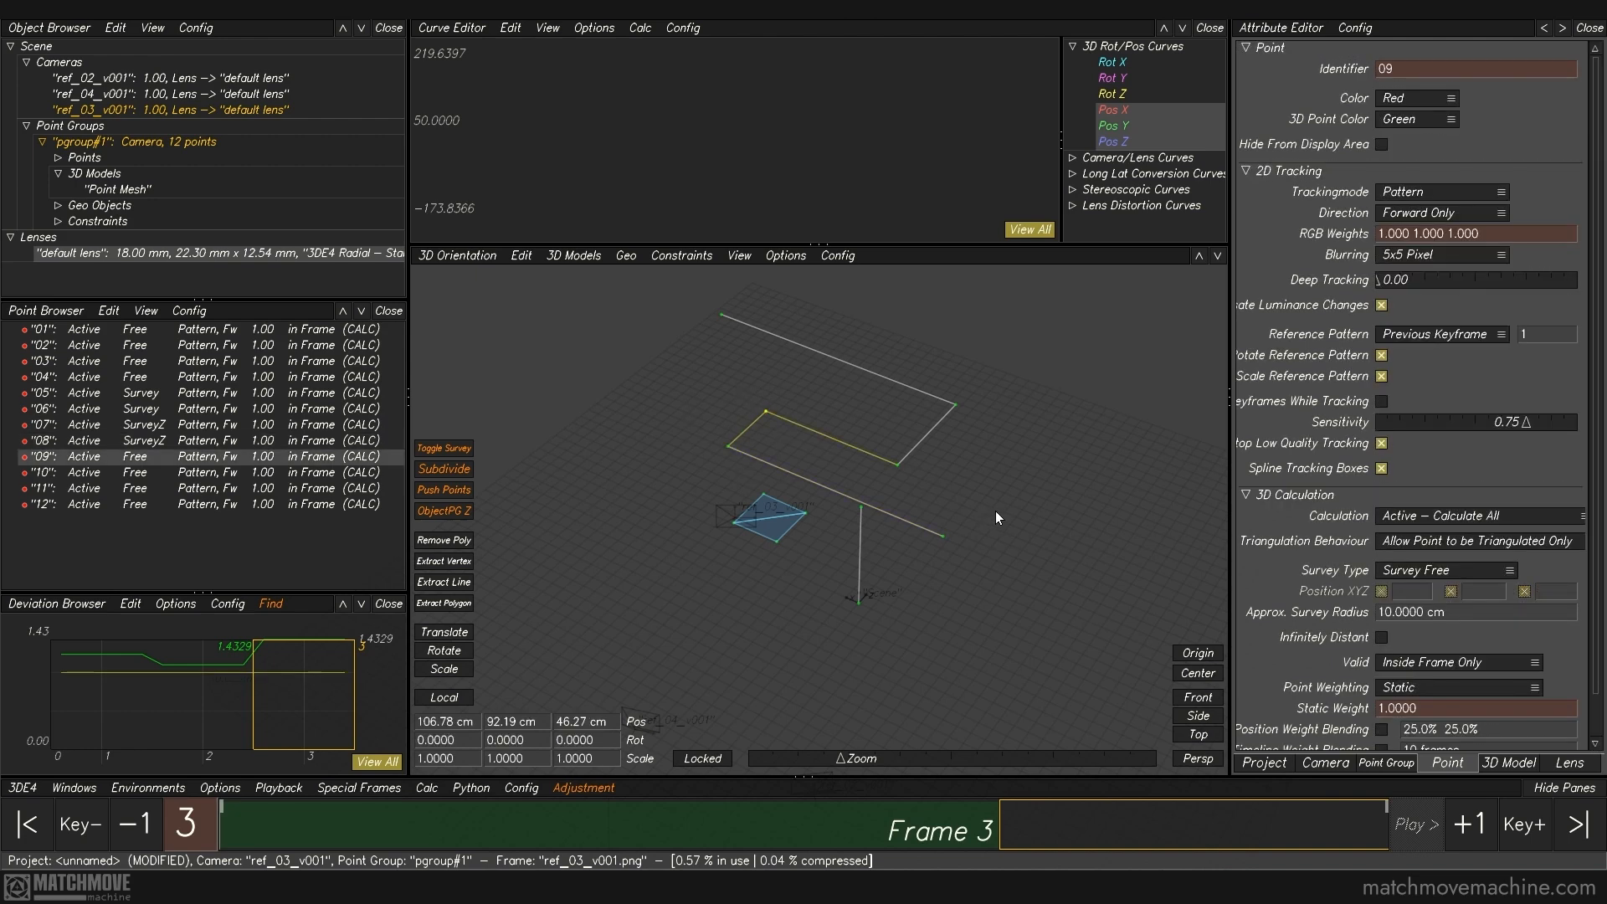
{"action": "left_click", "coordinate": [1017, 515]}
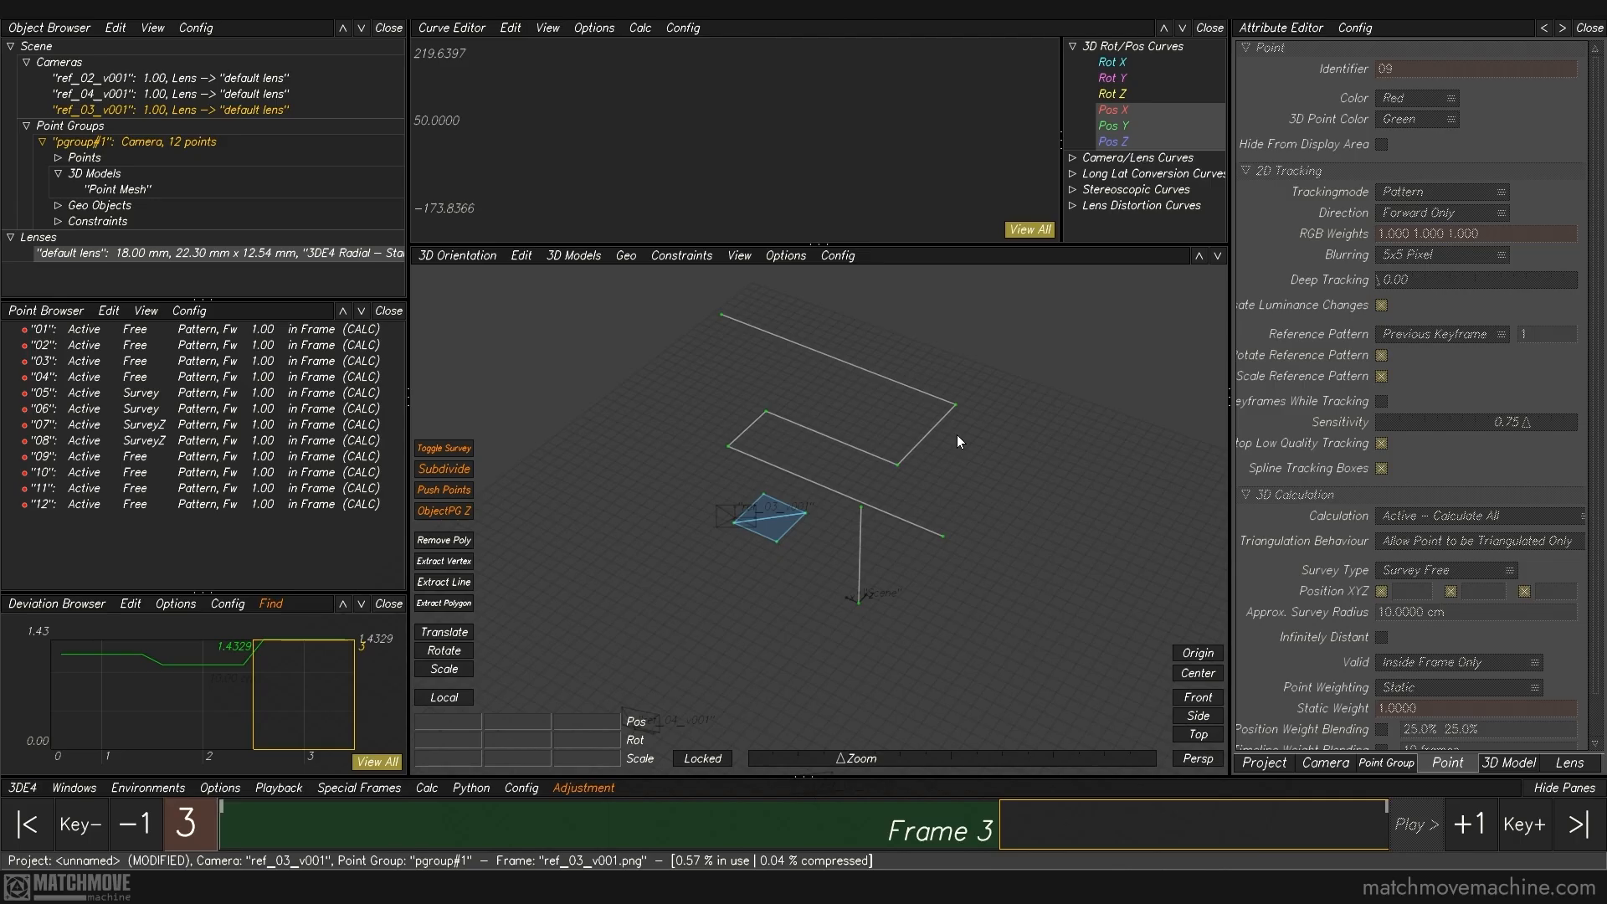
{"action": "left_click_drag", "start_coordinate": [976, 494], "coordinate": [942, 562]}
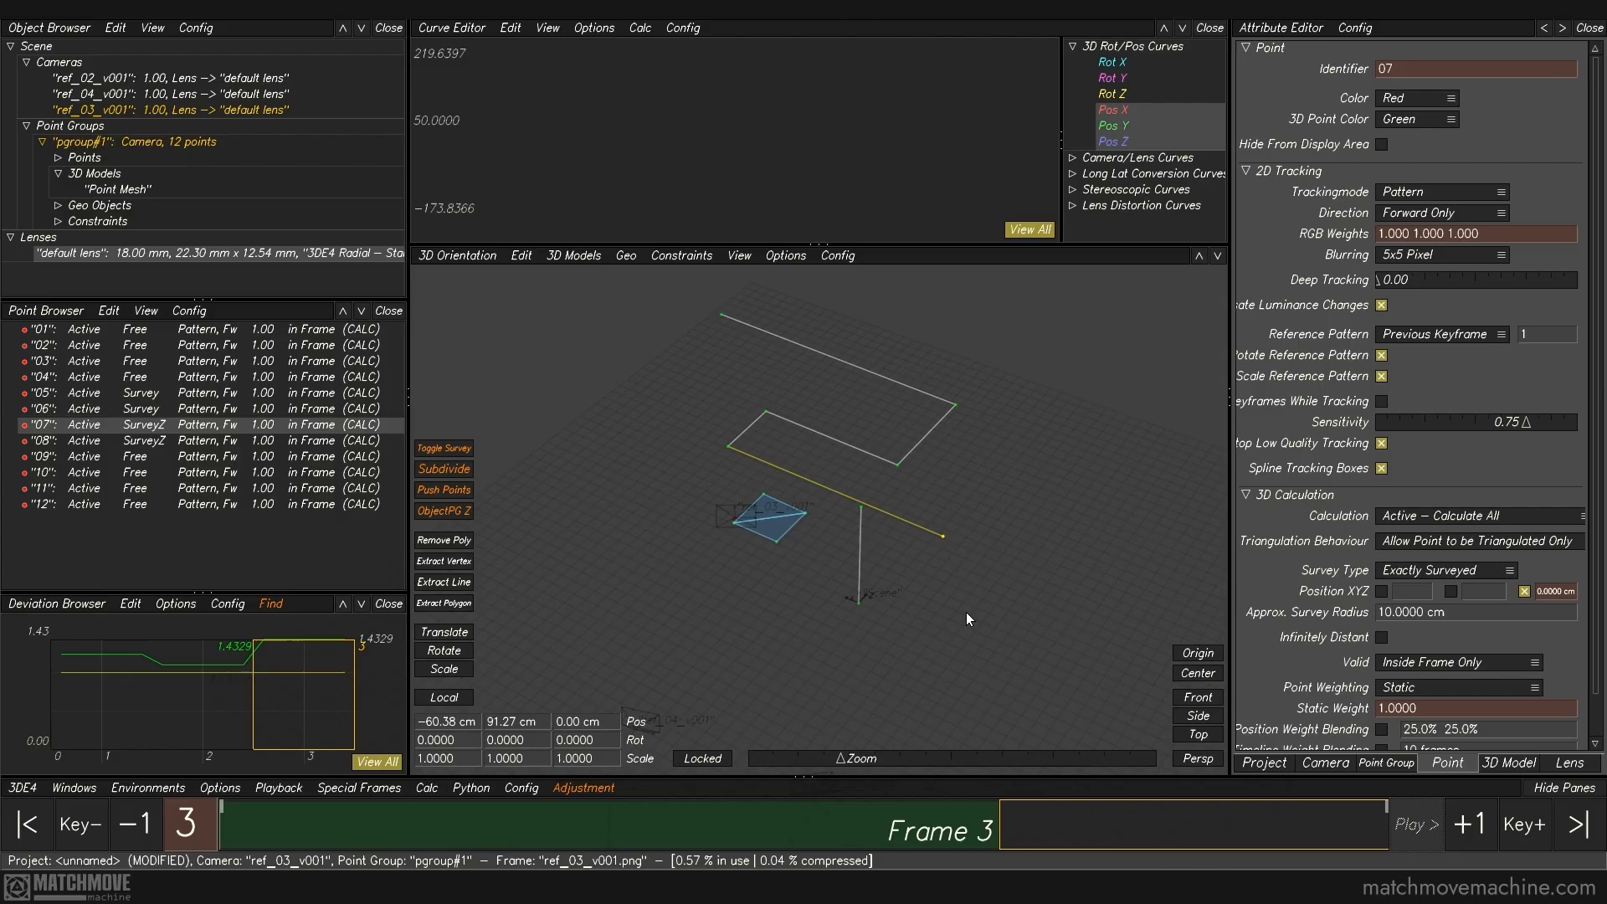
{"action": "left_click", "coordinate": [1018, 560]}
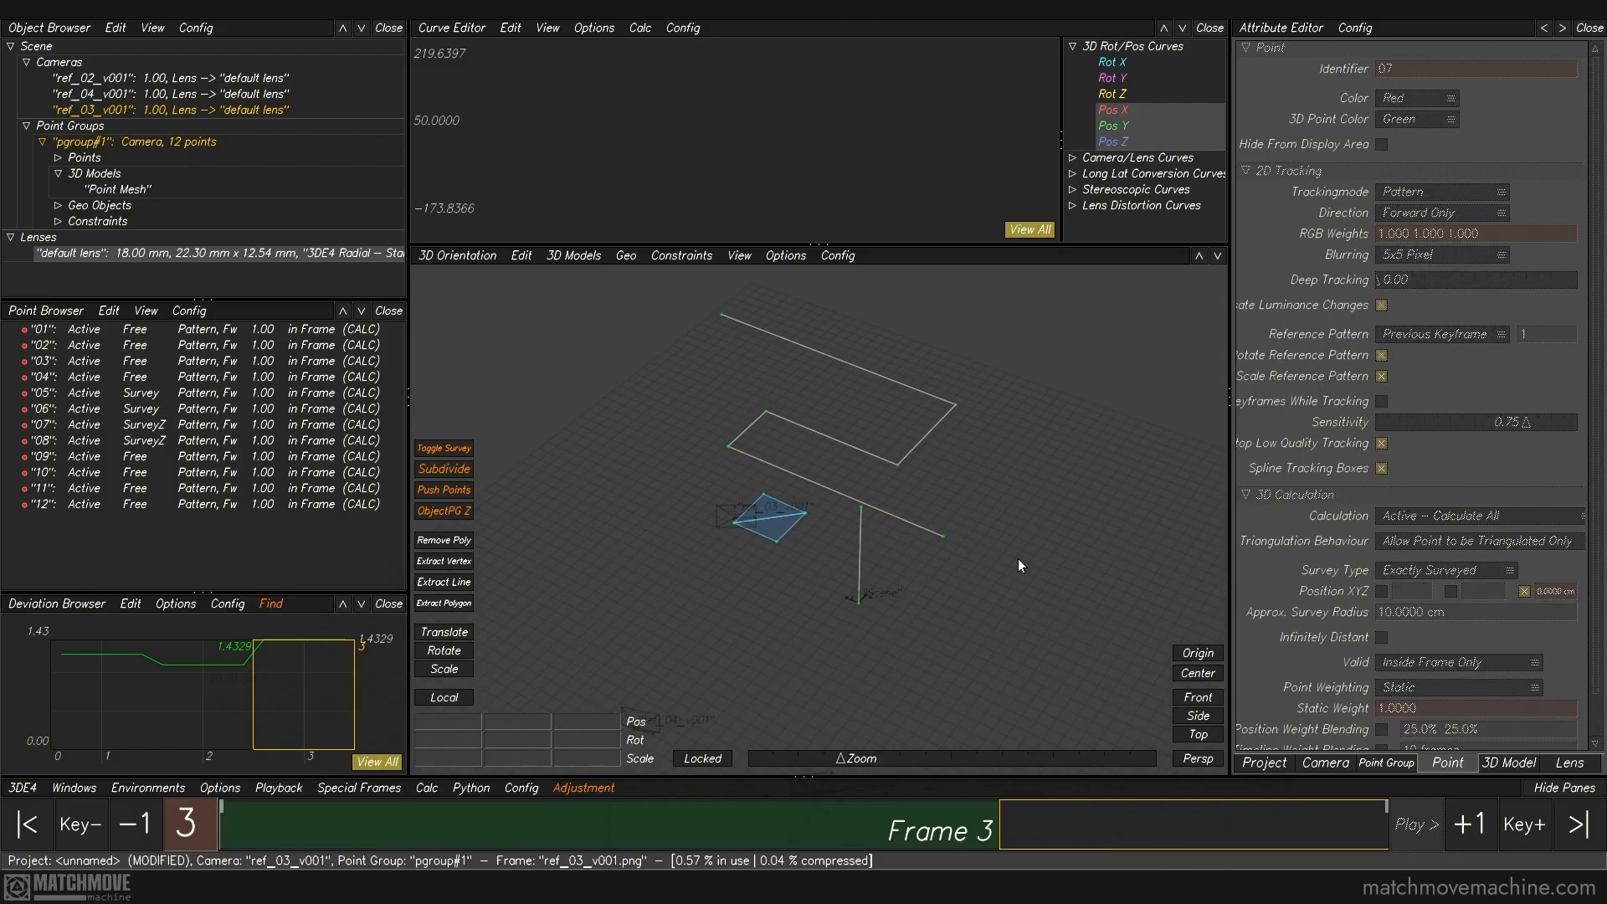
Step: Add a new tracking point at the microwave's lower front corner in ref_03_v001
{"action": "key", "text": "F2"}
{"action": "right_click_drag", "start_coordinate": [844, 324], "coordinate": [894, 623]}
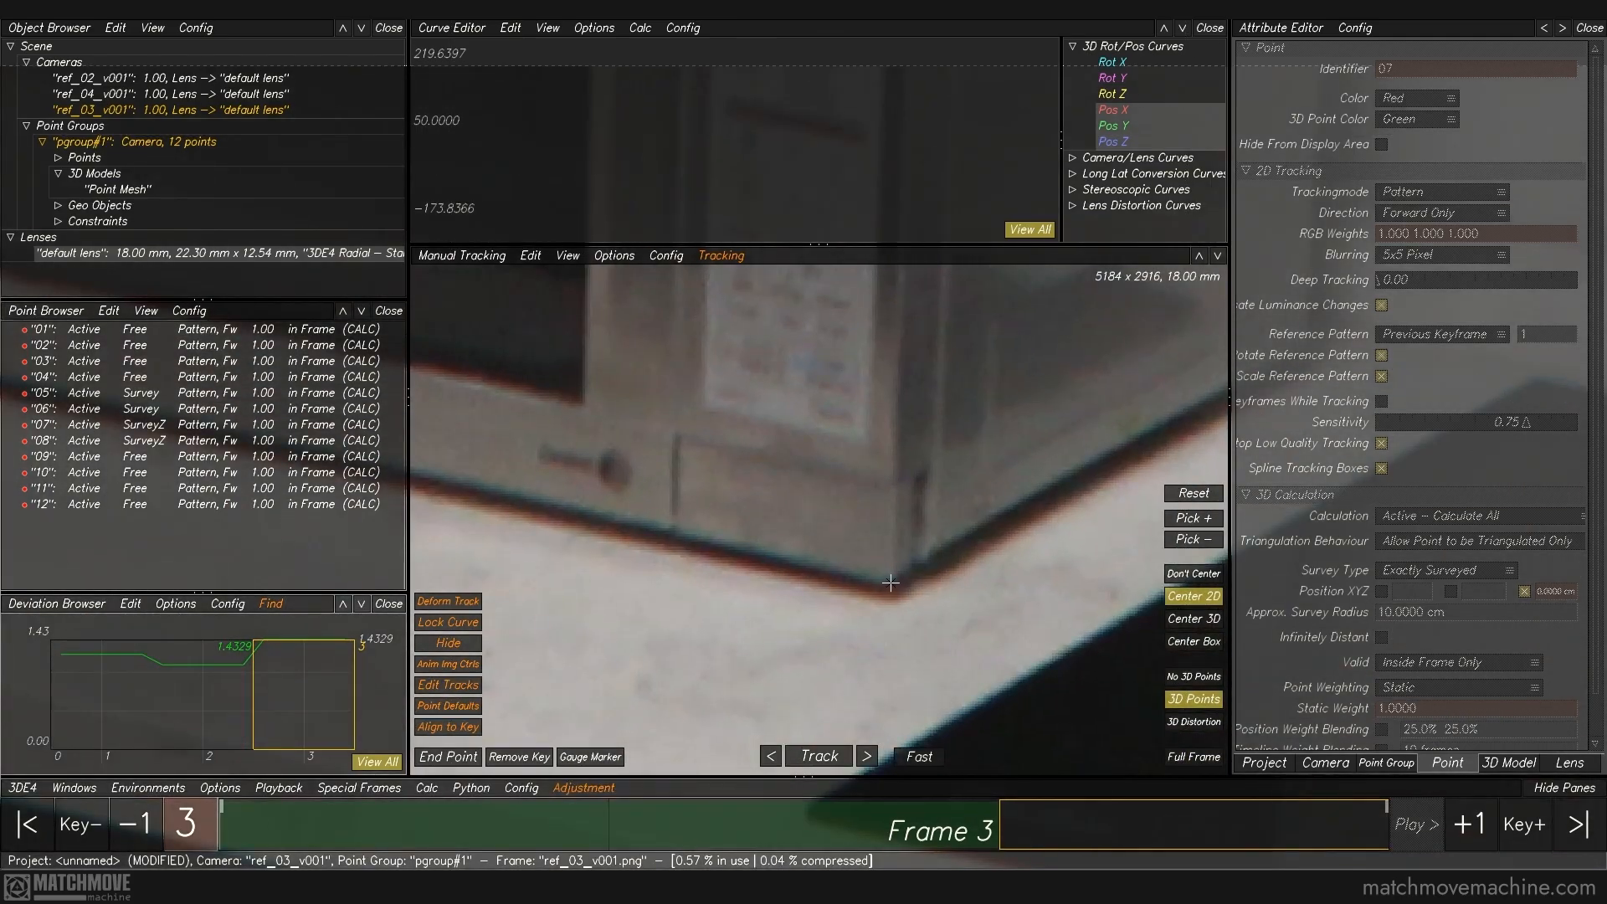
{"action": "left_click", "coordinate": [889, 583], "text": "ctrl"}
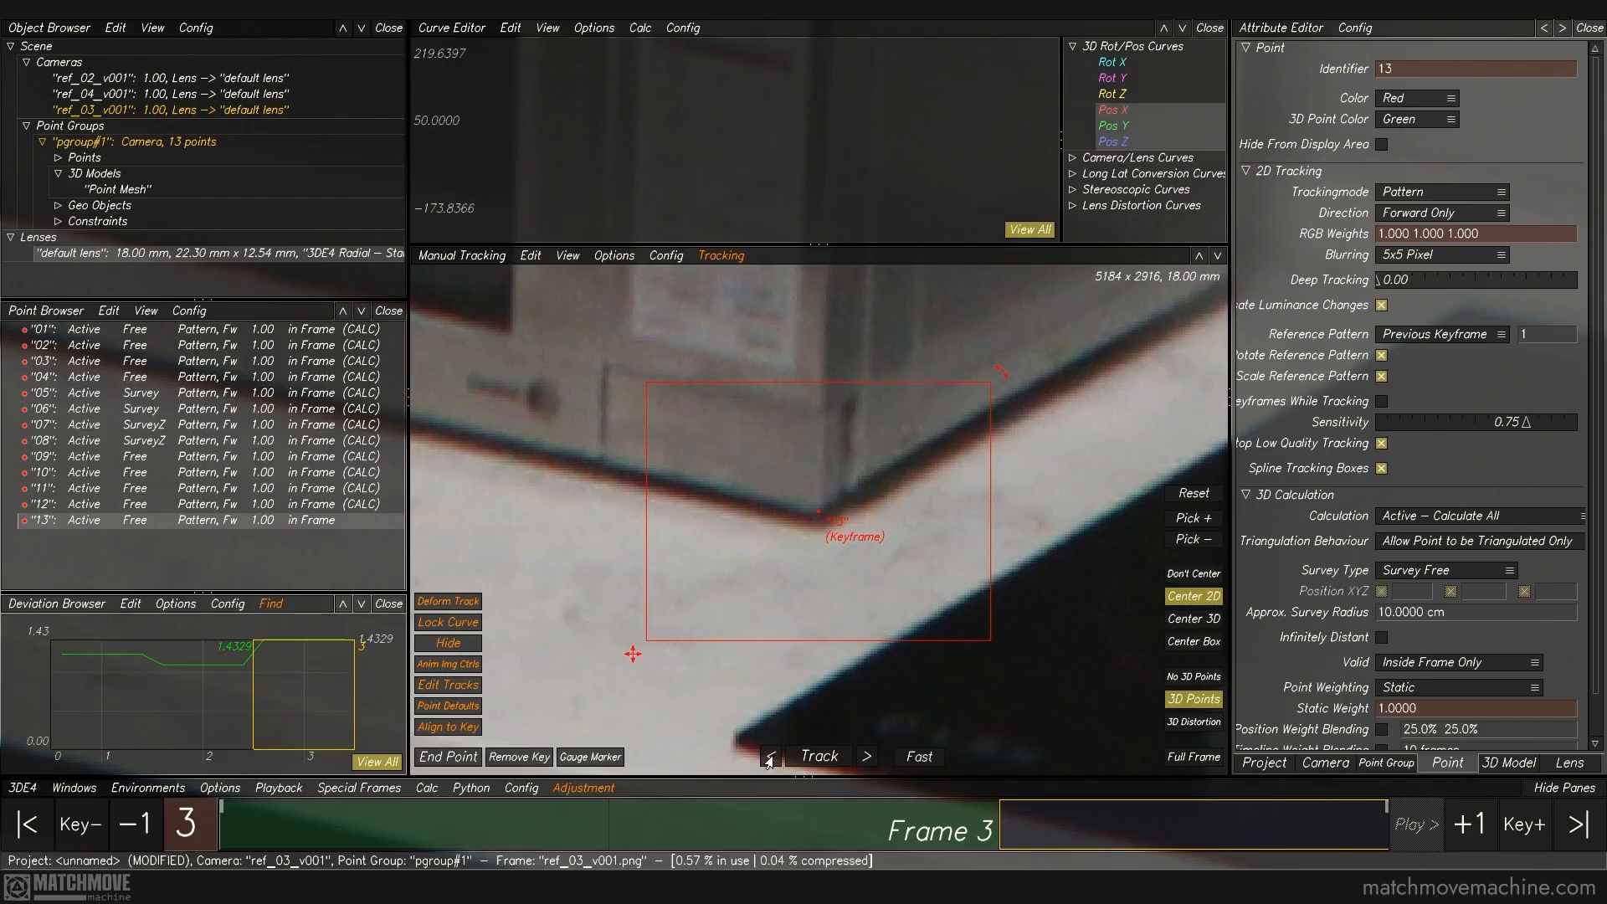
{"action": "key", "text": "f"}
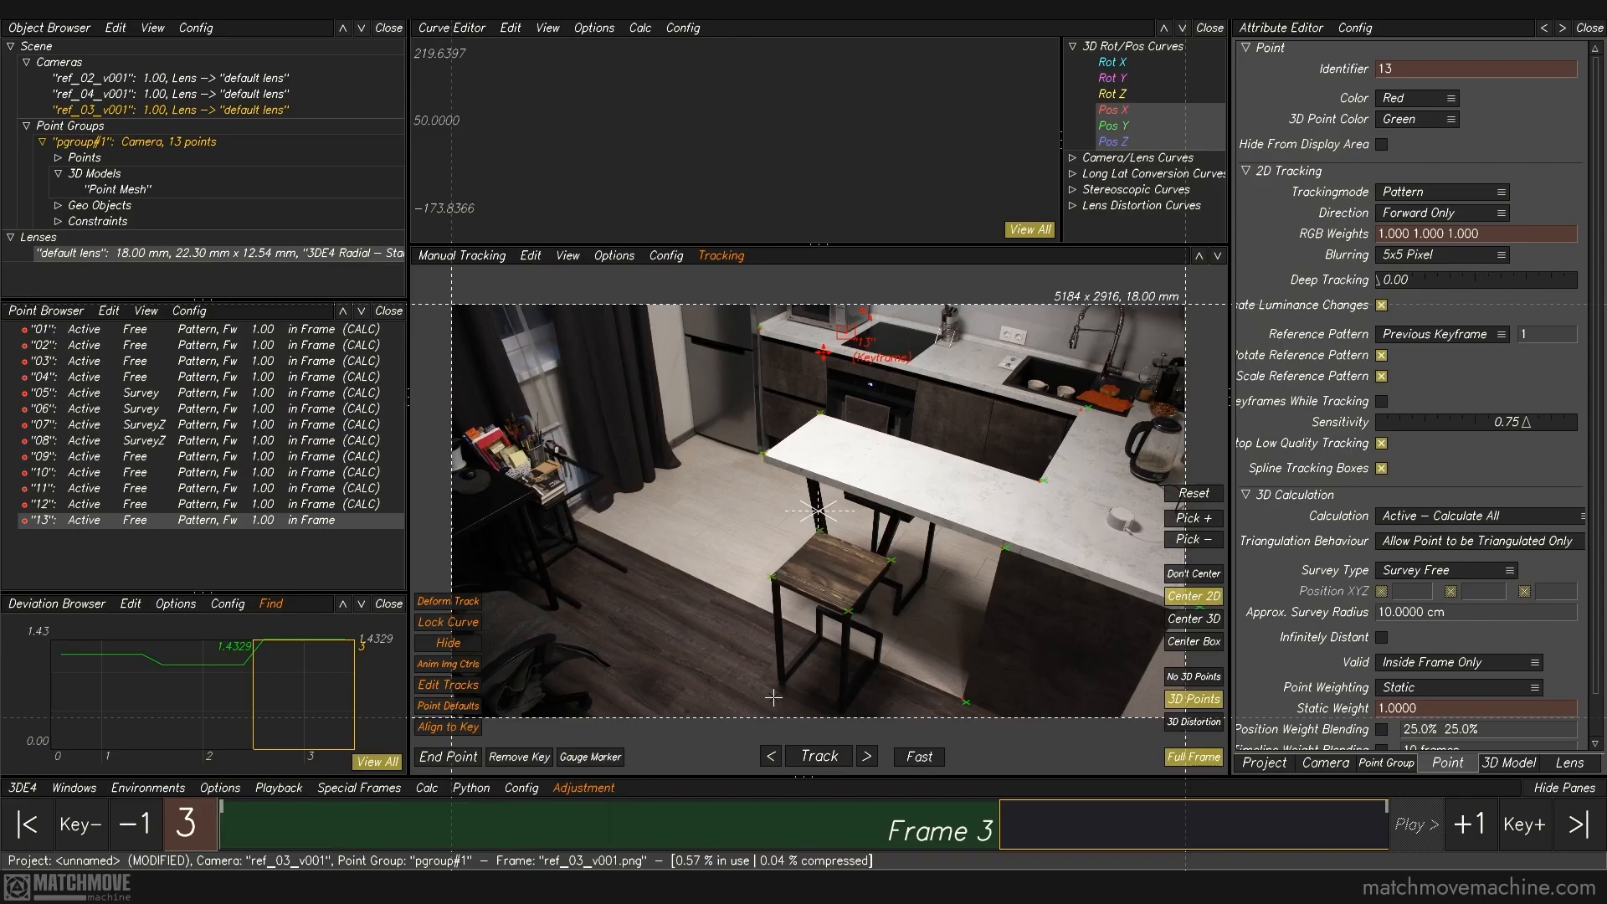
Step: Compare the reference photos to check where the microwave's lower front corner appears in each
{"action": "key", "text": "Left"}
{"action": "key", "text": "Right"}
{"action": "key", "text": "Left"}
{"action": "key", "text": "Left"}
{"action": "key", "text": "Right"}
{"action": "key", "text": "Left"}
{"action": "key", "text": "Right"}
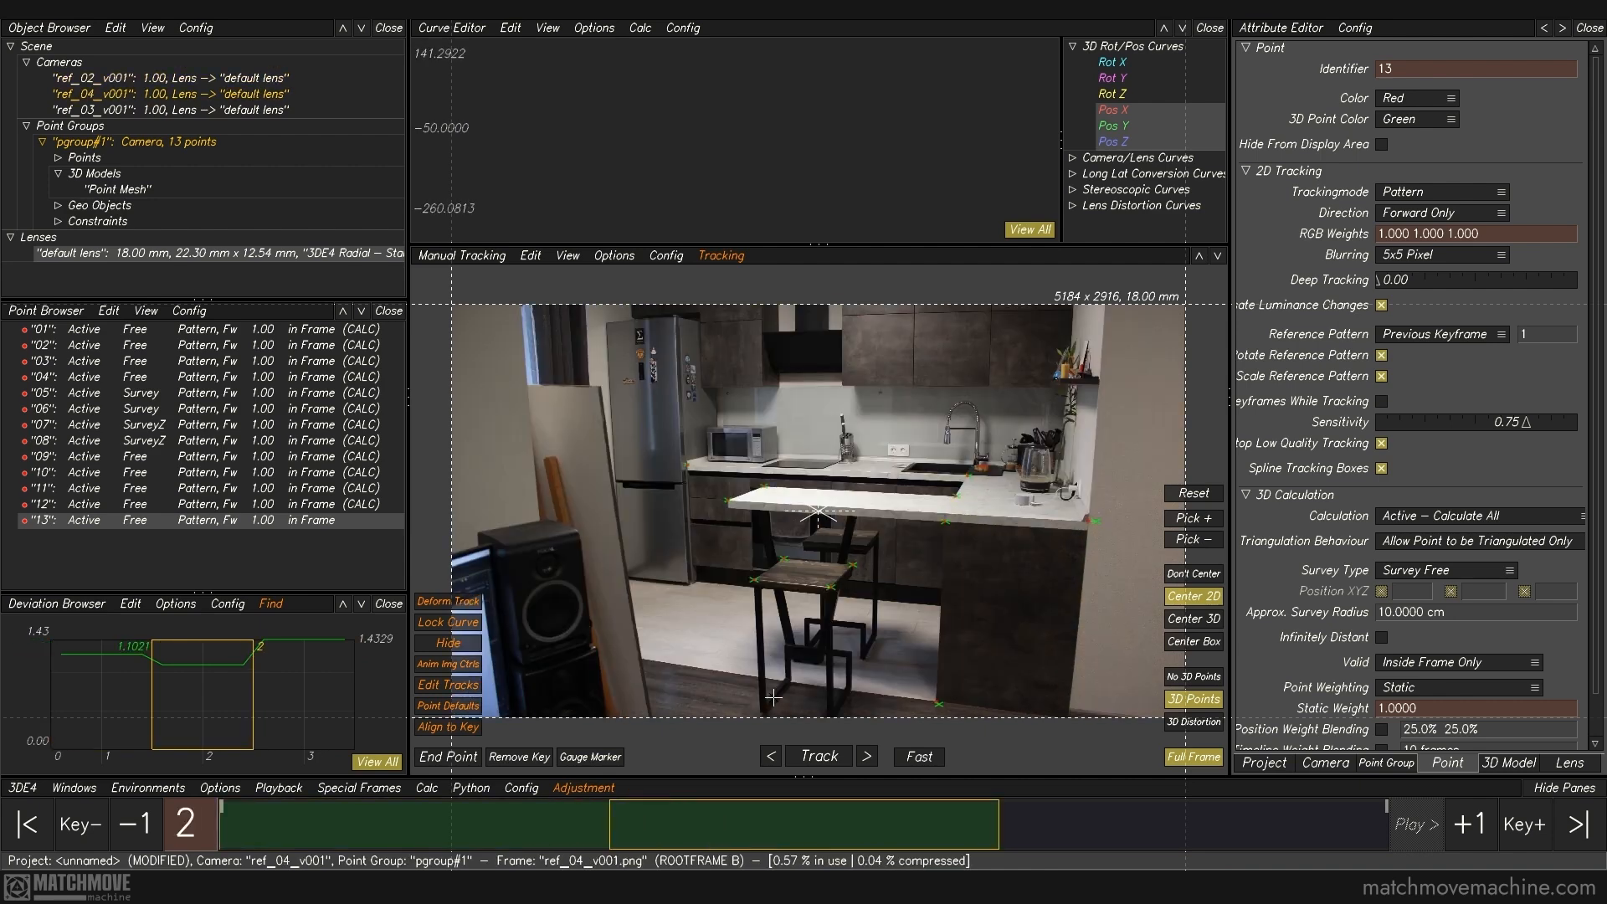
{"action": "key", "text": "Right"}
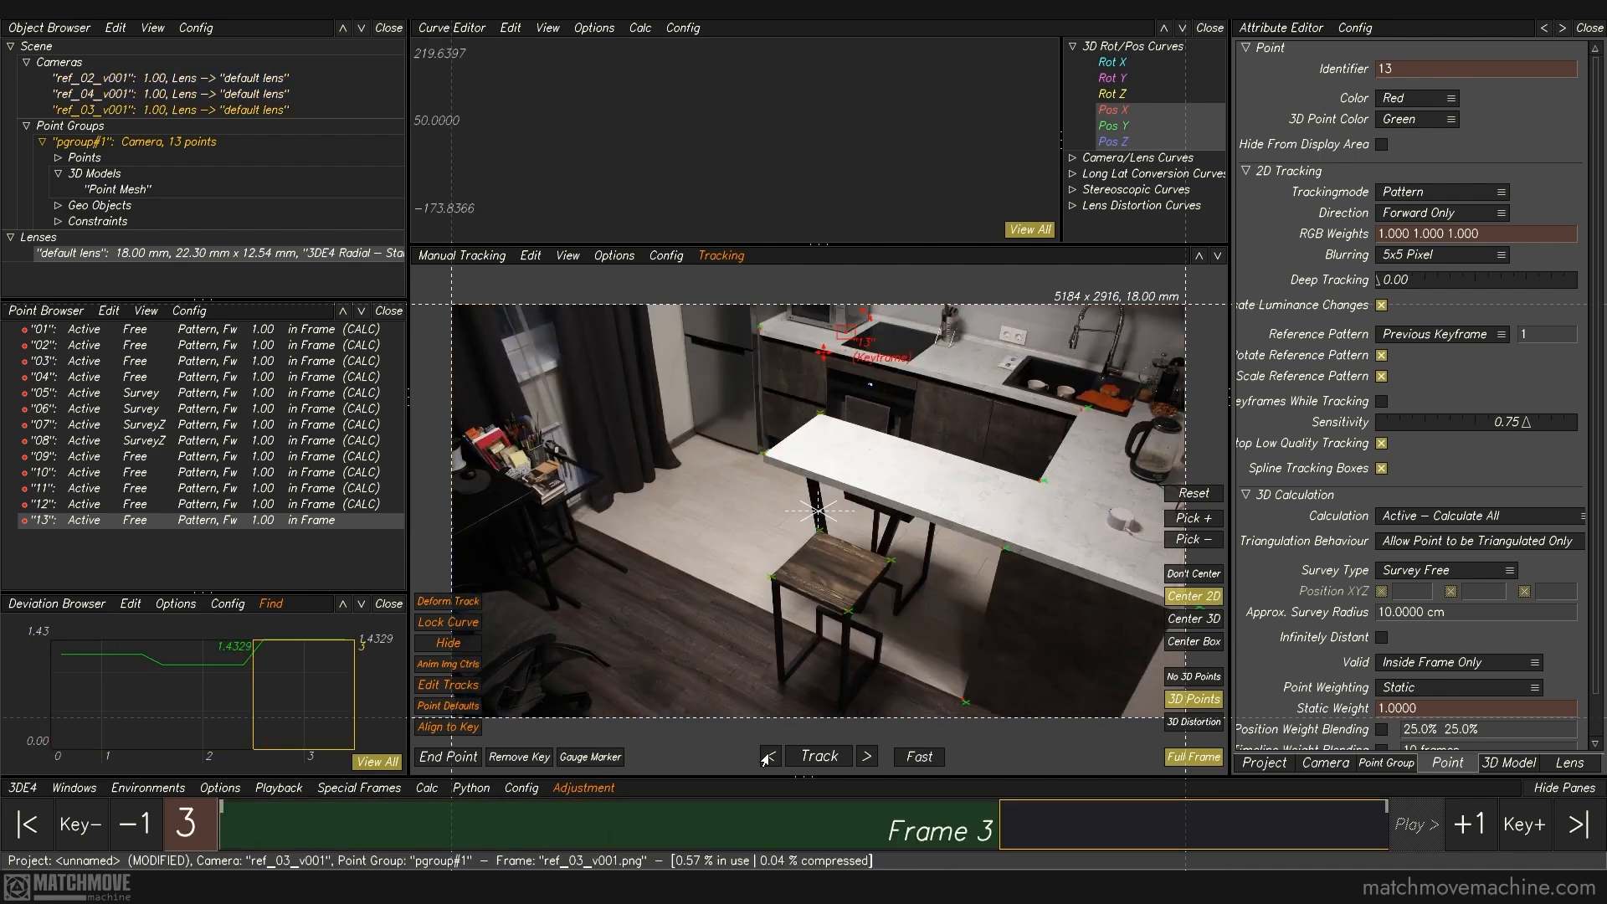
Step: Place point 13 on the microwave's lower front corner in ref_04_v001 and ref_02_v001
{"action": "key", "text": "Left"}
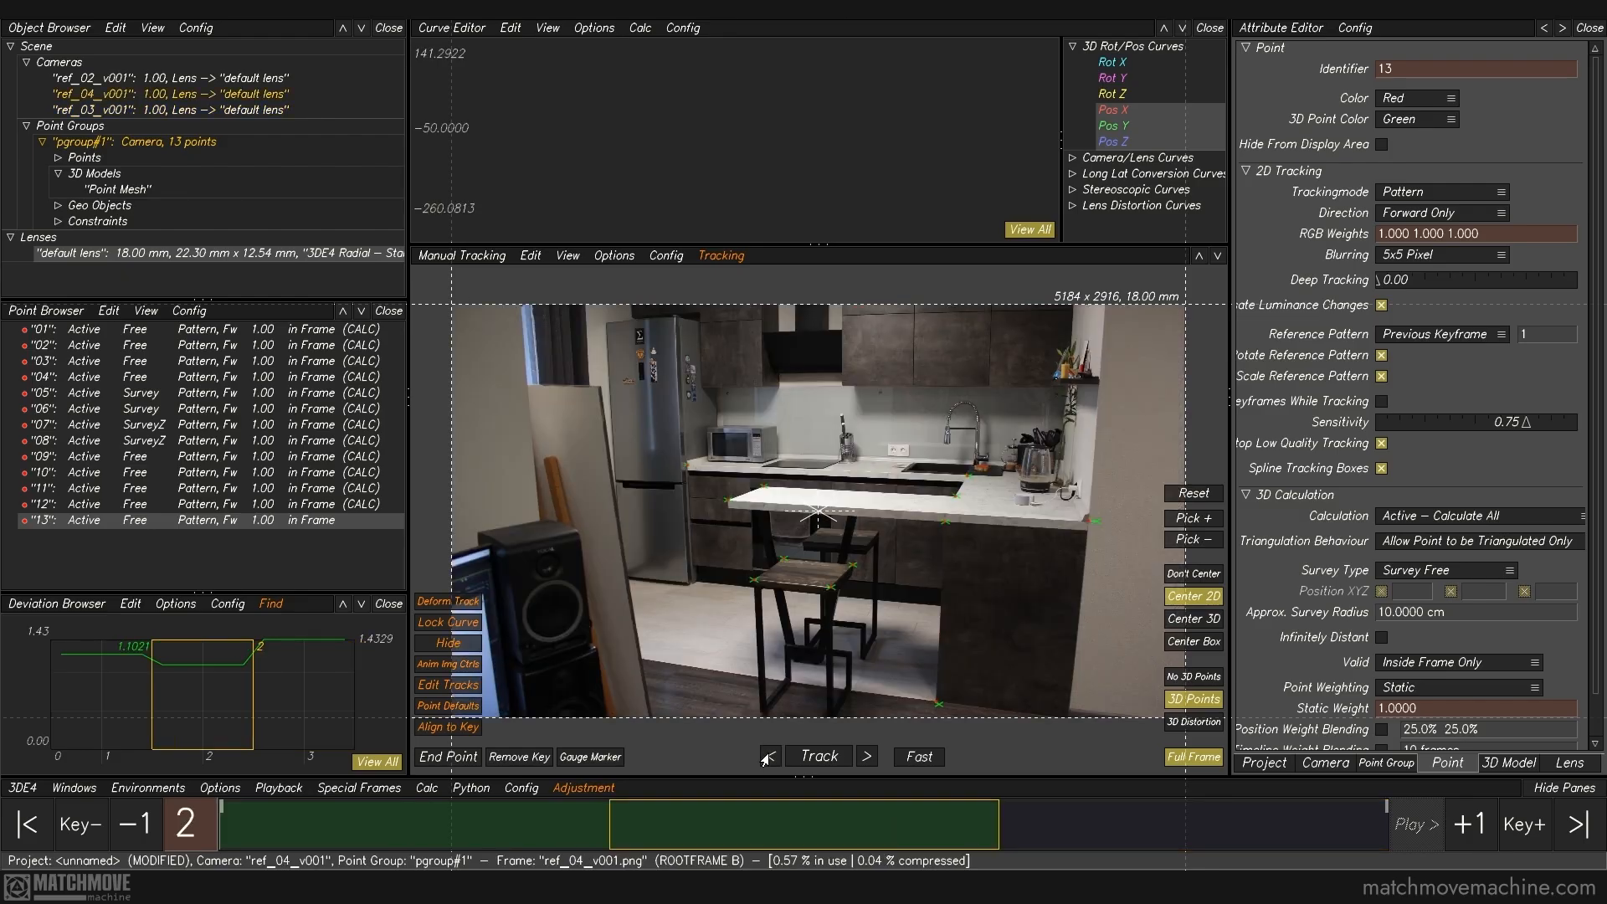
{"action": "right_click_drag", "start_coordinate": [751, 457], "coordinate": [814, 759]}
{"action": "left_click", "coordinate": [921, 540], "text": "ctrl"}
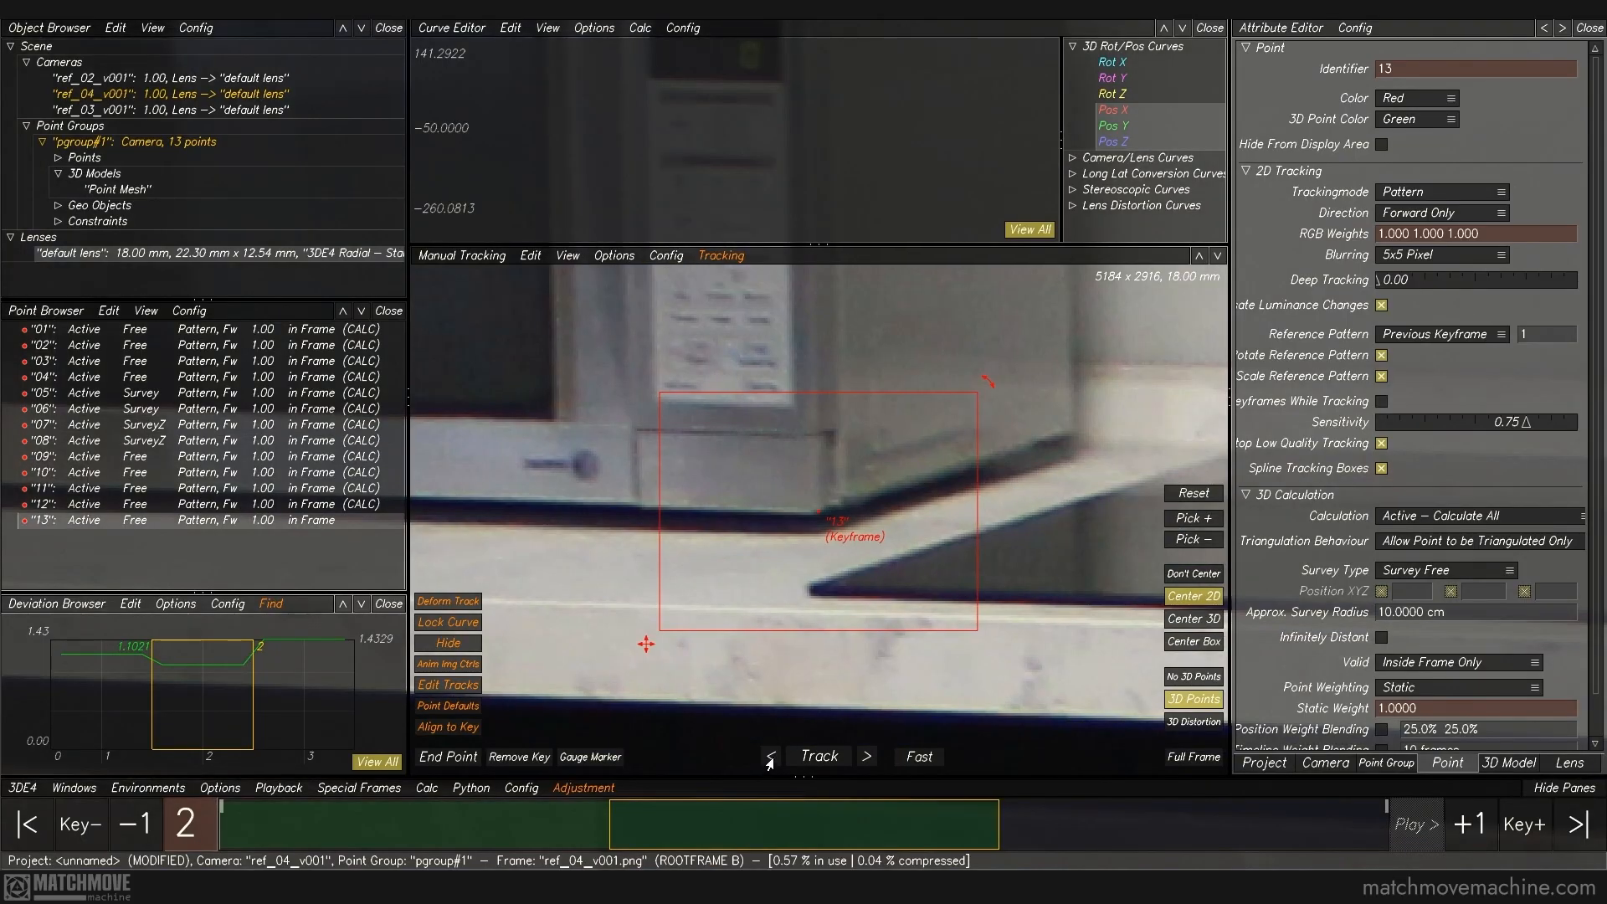
{"action": "left_click", "coordinate": [770, 757]}
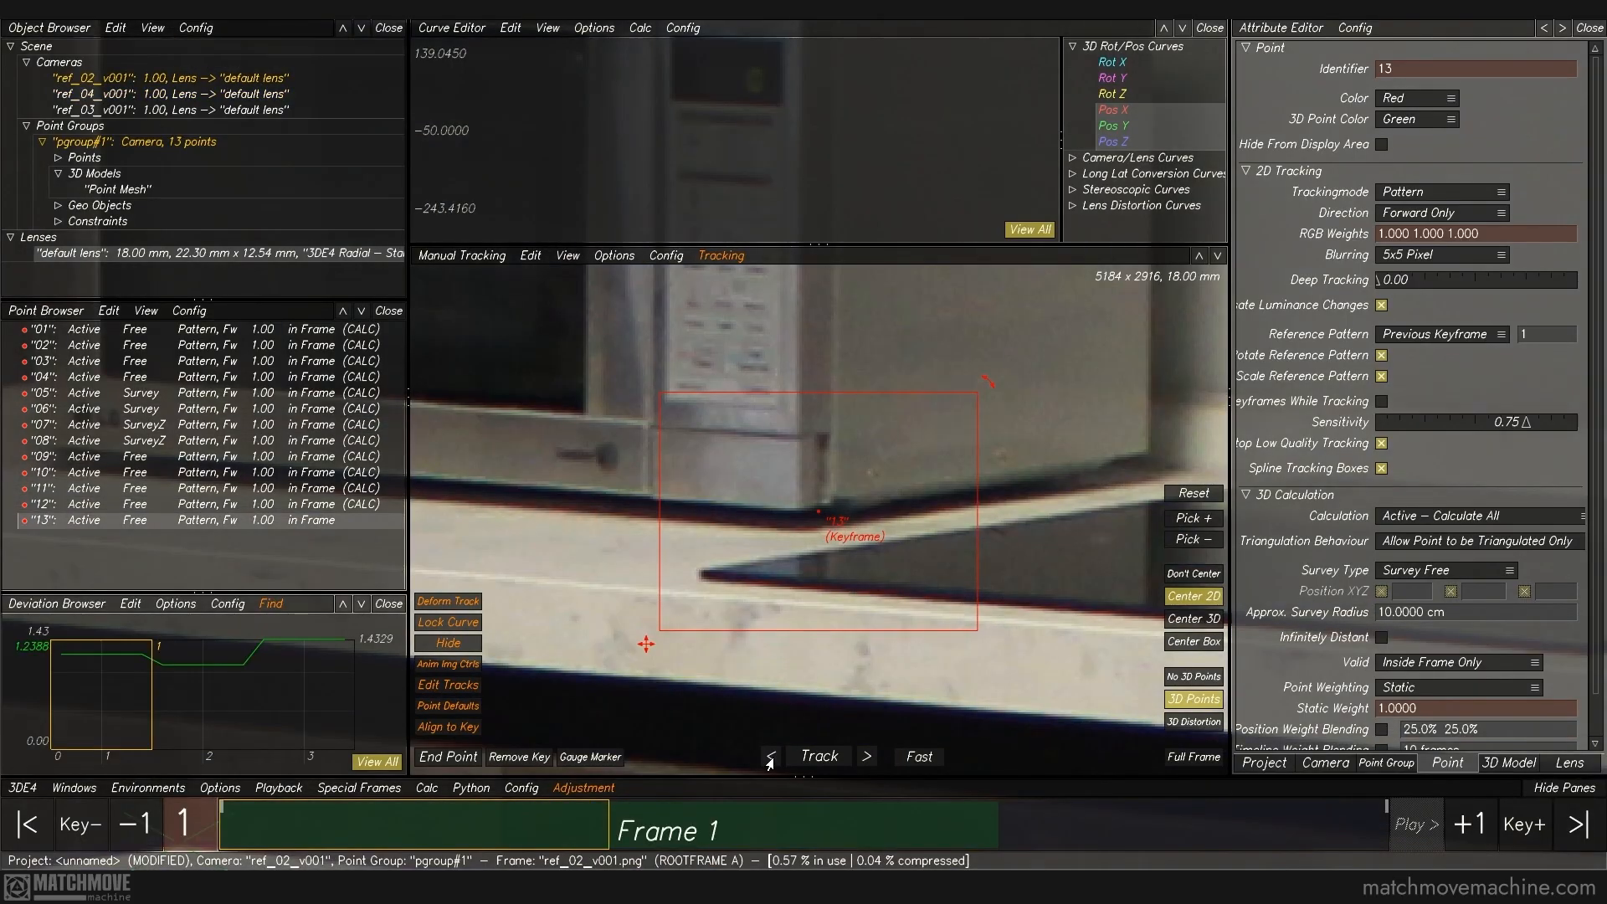
{"action": "key", "text": "f"}
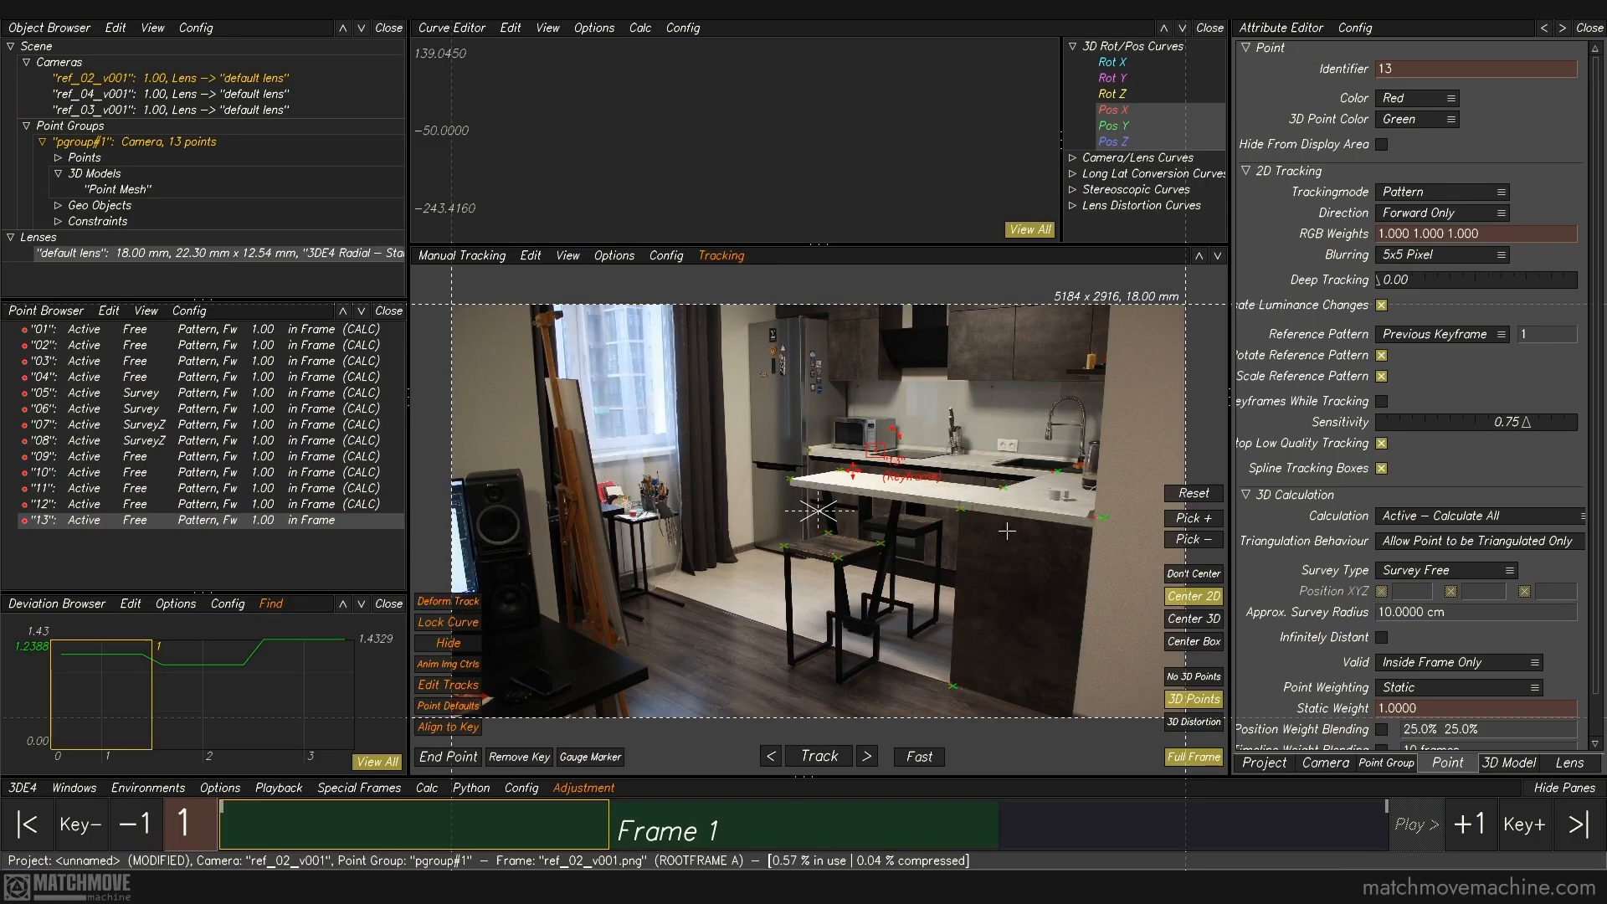
{"action": "left_click", "coordinate": [1007, 531]}
Step: Recalculate all from scratch including the microwave point and use the result
{"action": "left_click", "coordinate": [427, 788]}
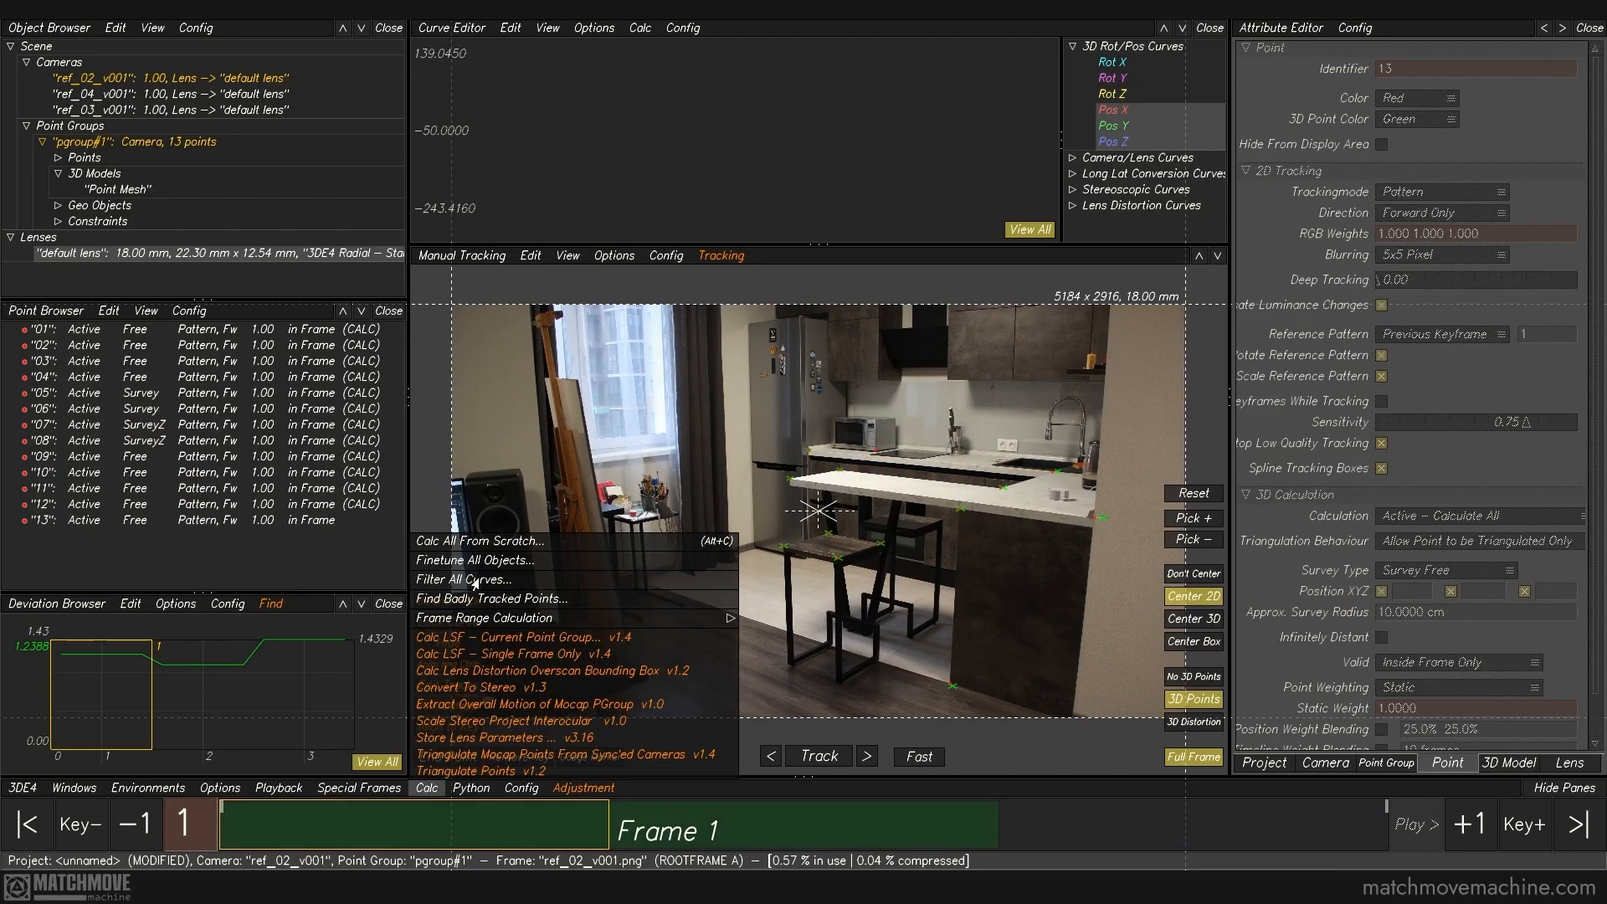
{"action": "left_click", "coordinate": [477, 541]}
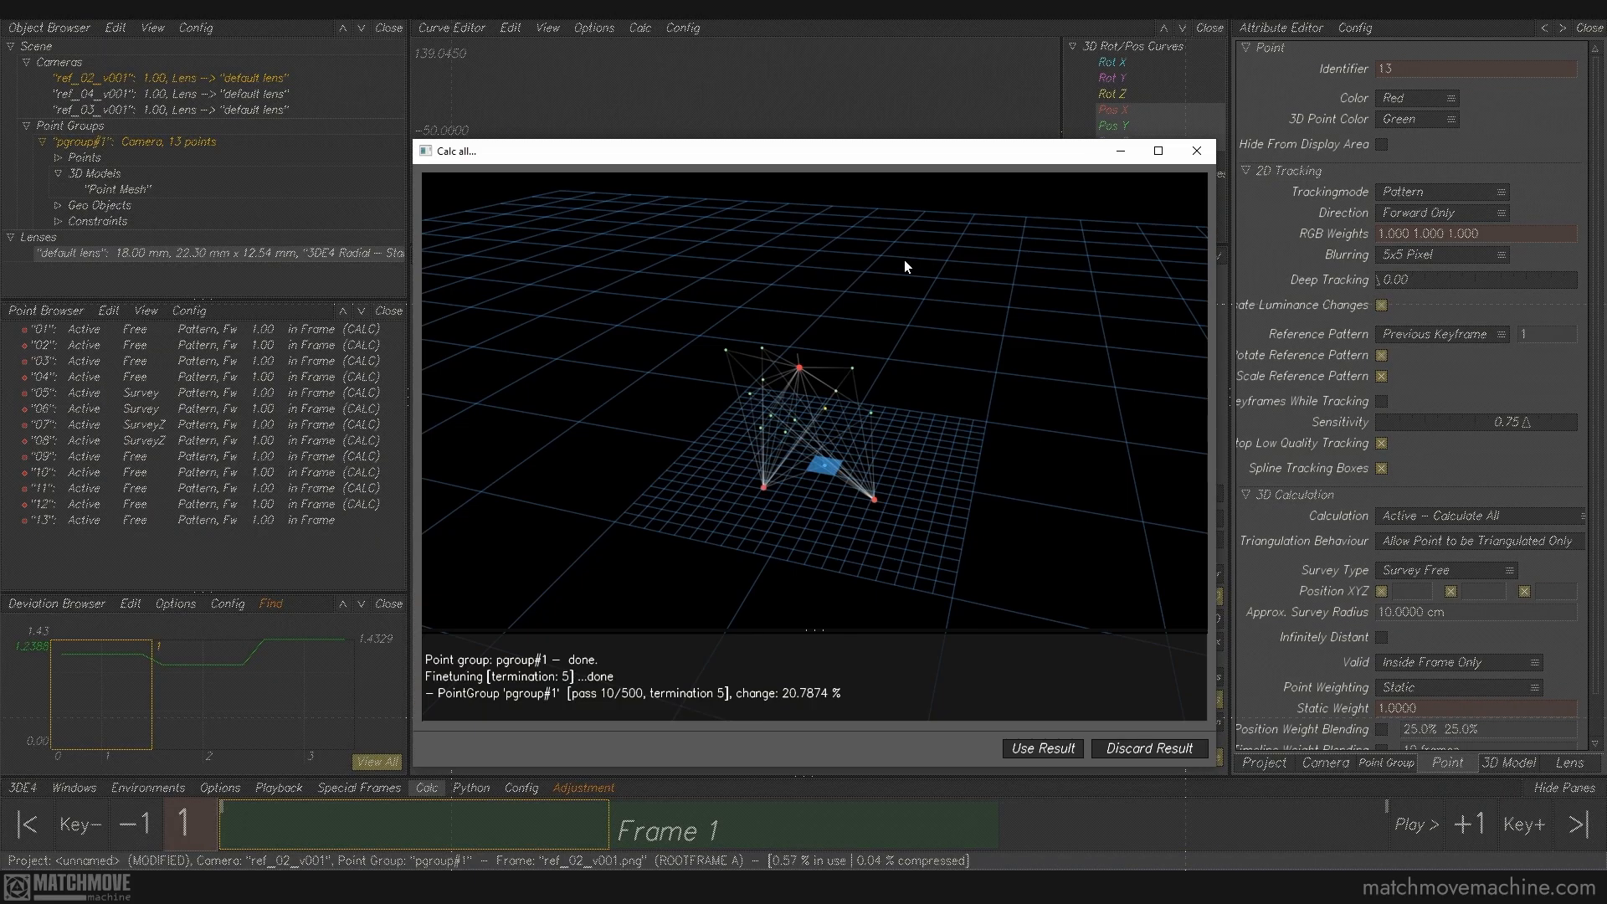
{"action": "left_click", "coordinate": [1056, 749]}
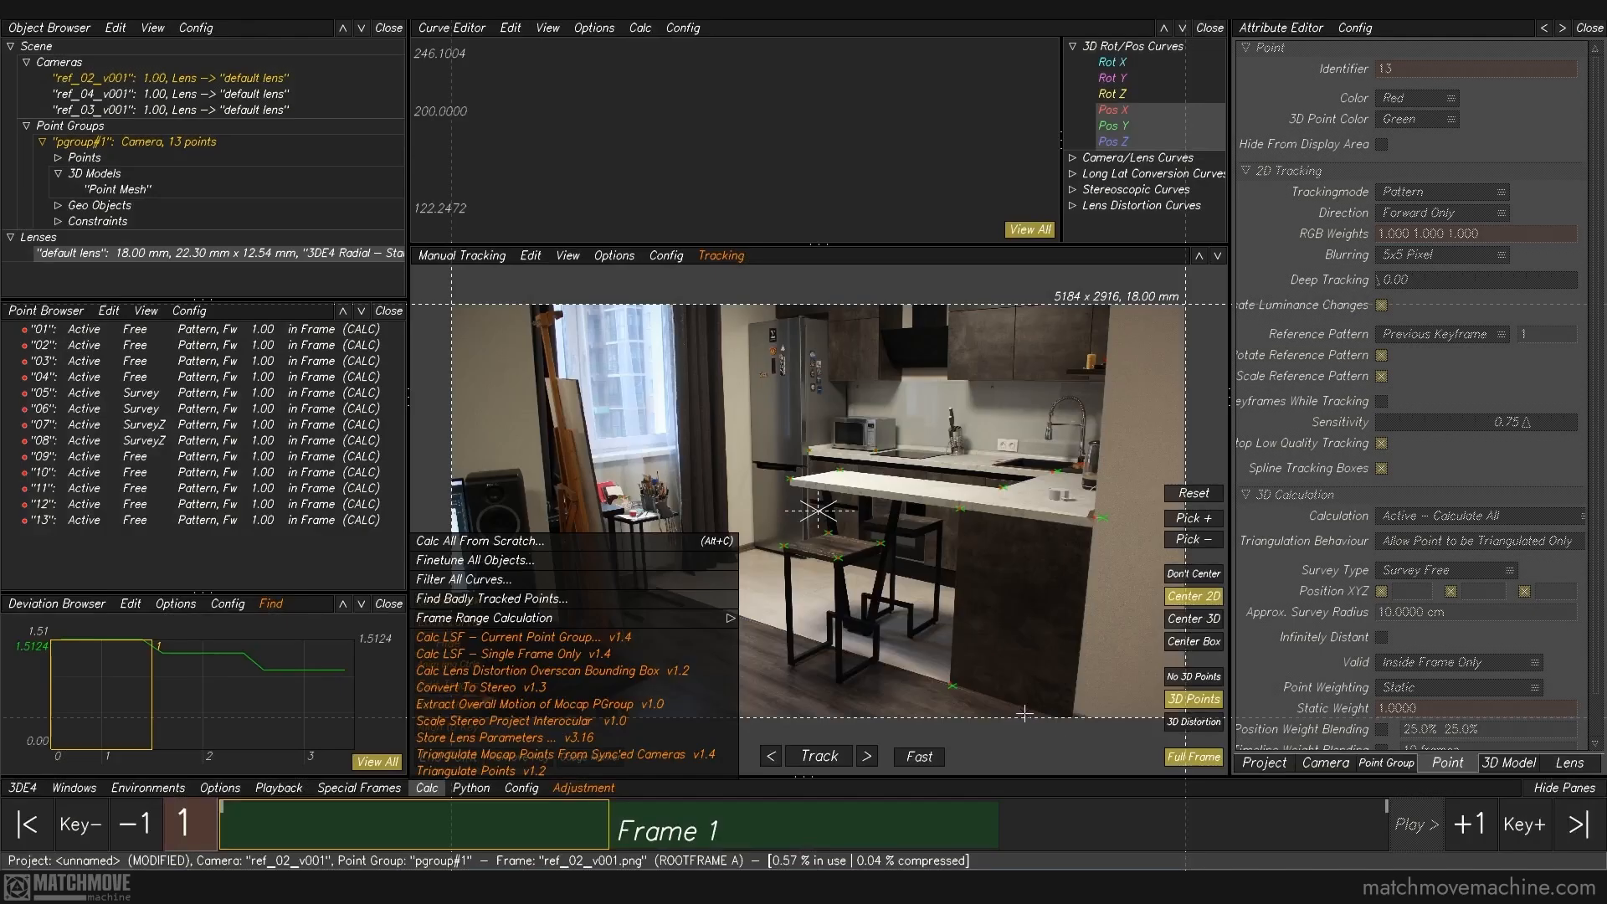
Step: Locate the solved microwave point relative to the countertop lines in the 3D orientation view
{"action": "key", "text": "F8"}
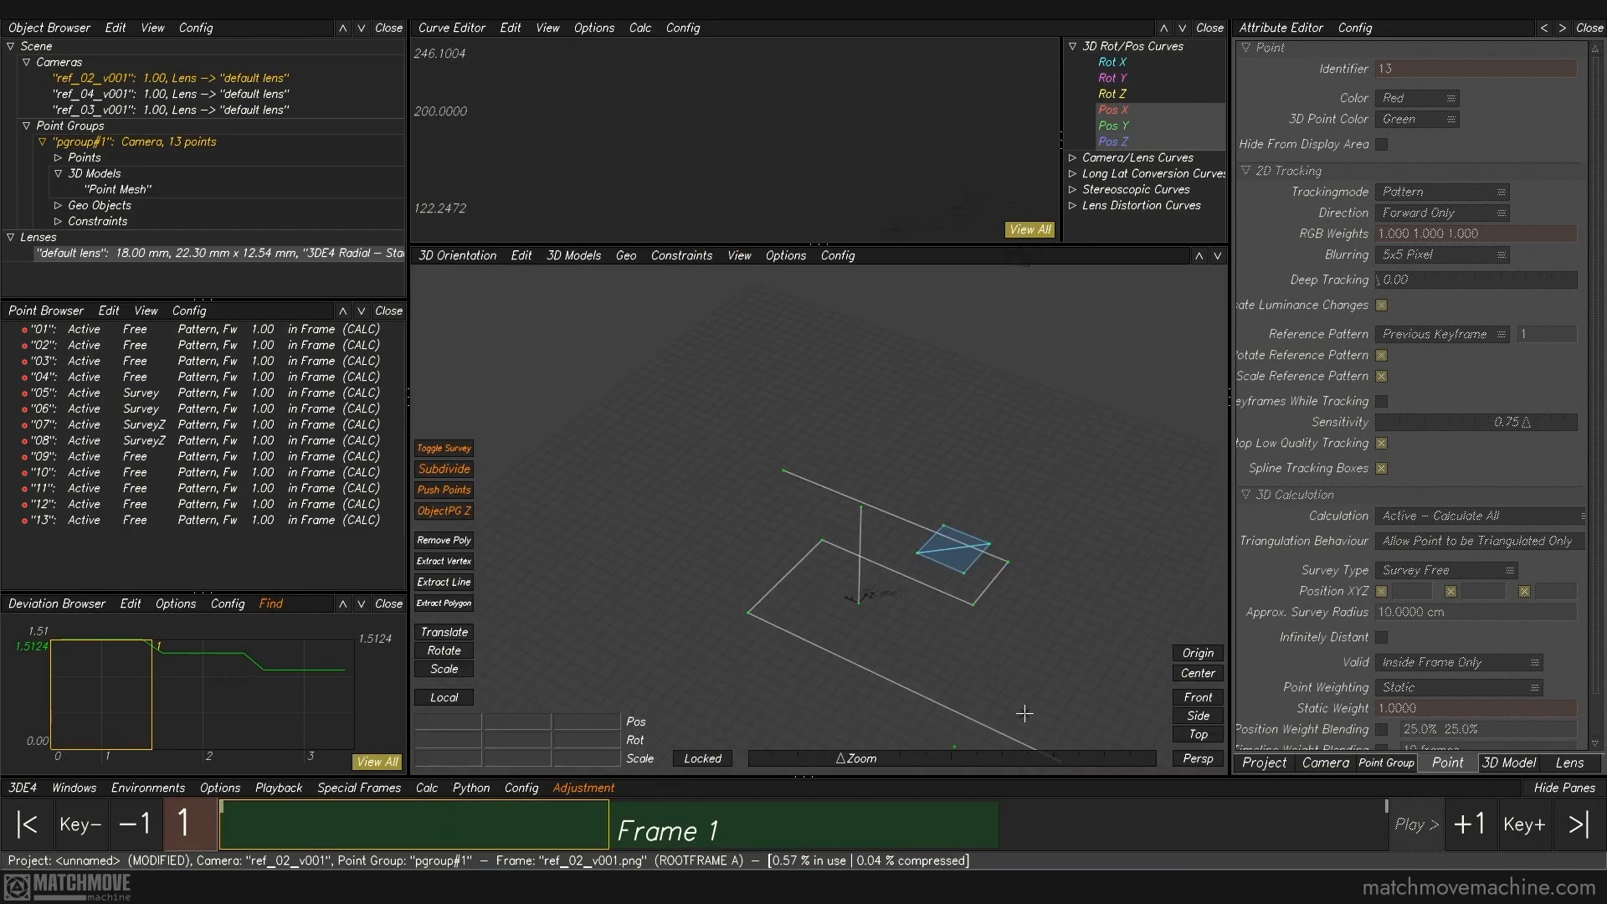
{"action": "middle_click_drag", "start_coordinate": [1043, 633], "coordinate": [1061, 517]}
{"action": "left_click_drag", "start_coordinate": [1061, 517], "coordinate": [857, 525]}
{"action": "middle_click_drag", "start_coordinate": [863, 406], "coordinate": [872, 554]}
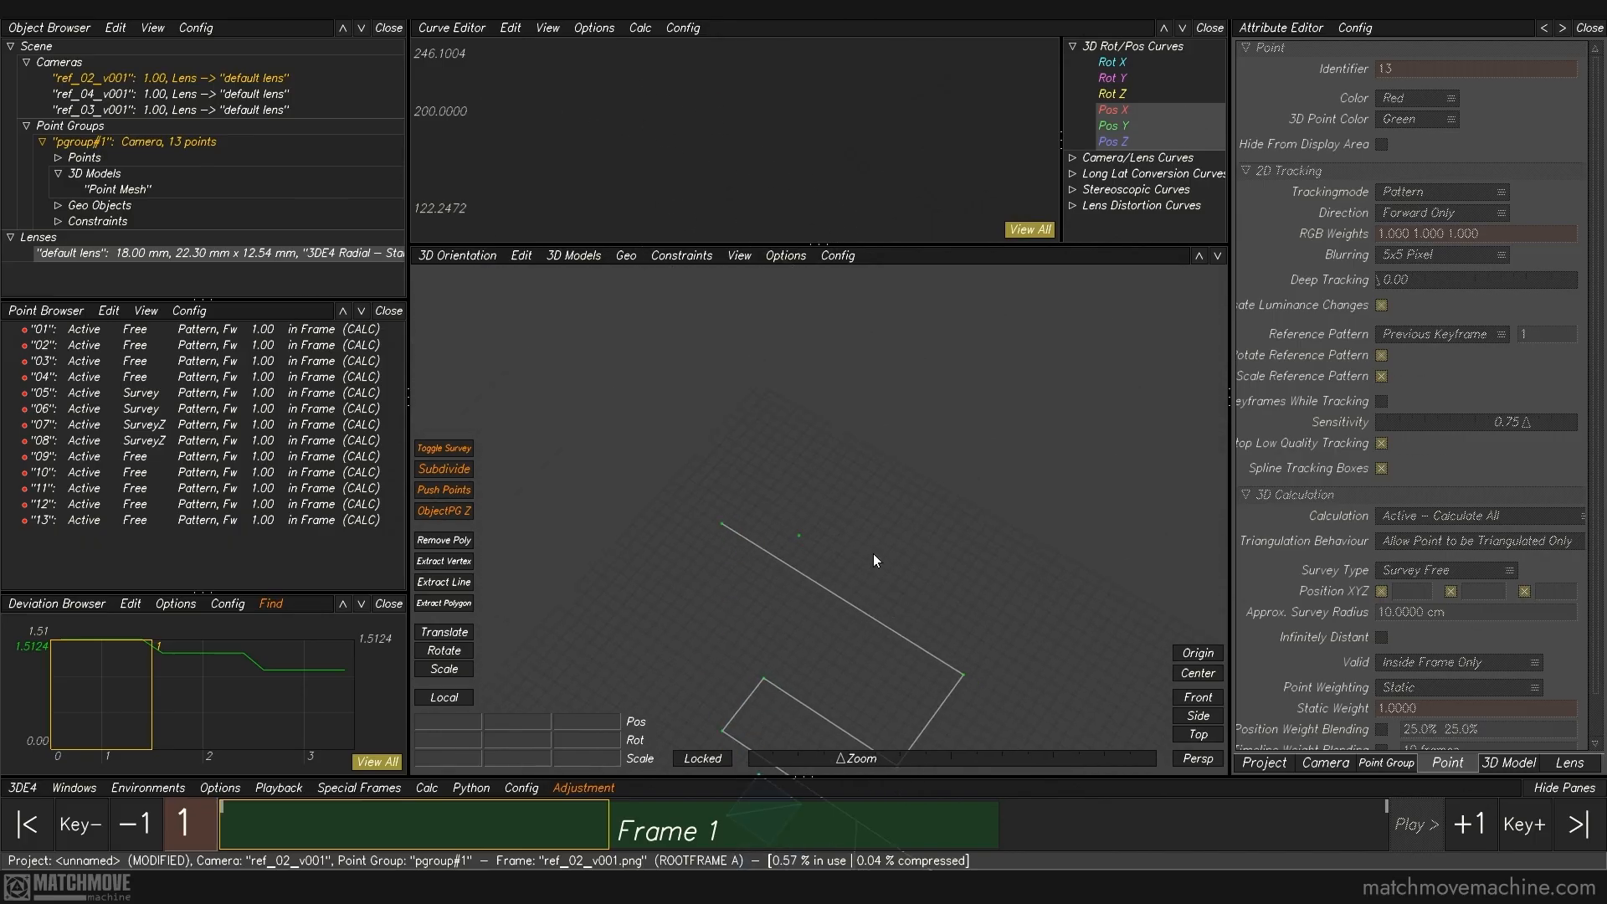
{"action": "left_click", "coordinate": [862, 596]}
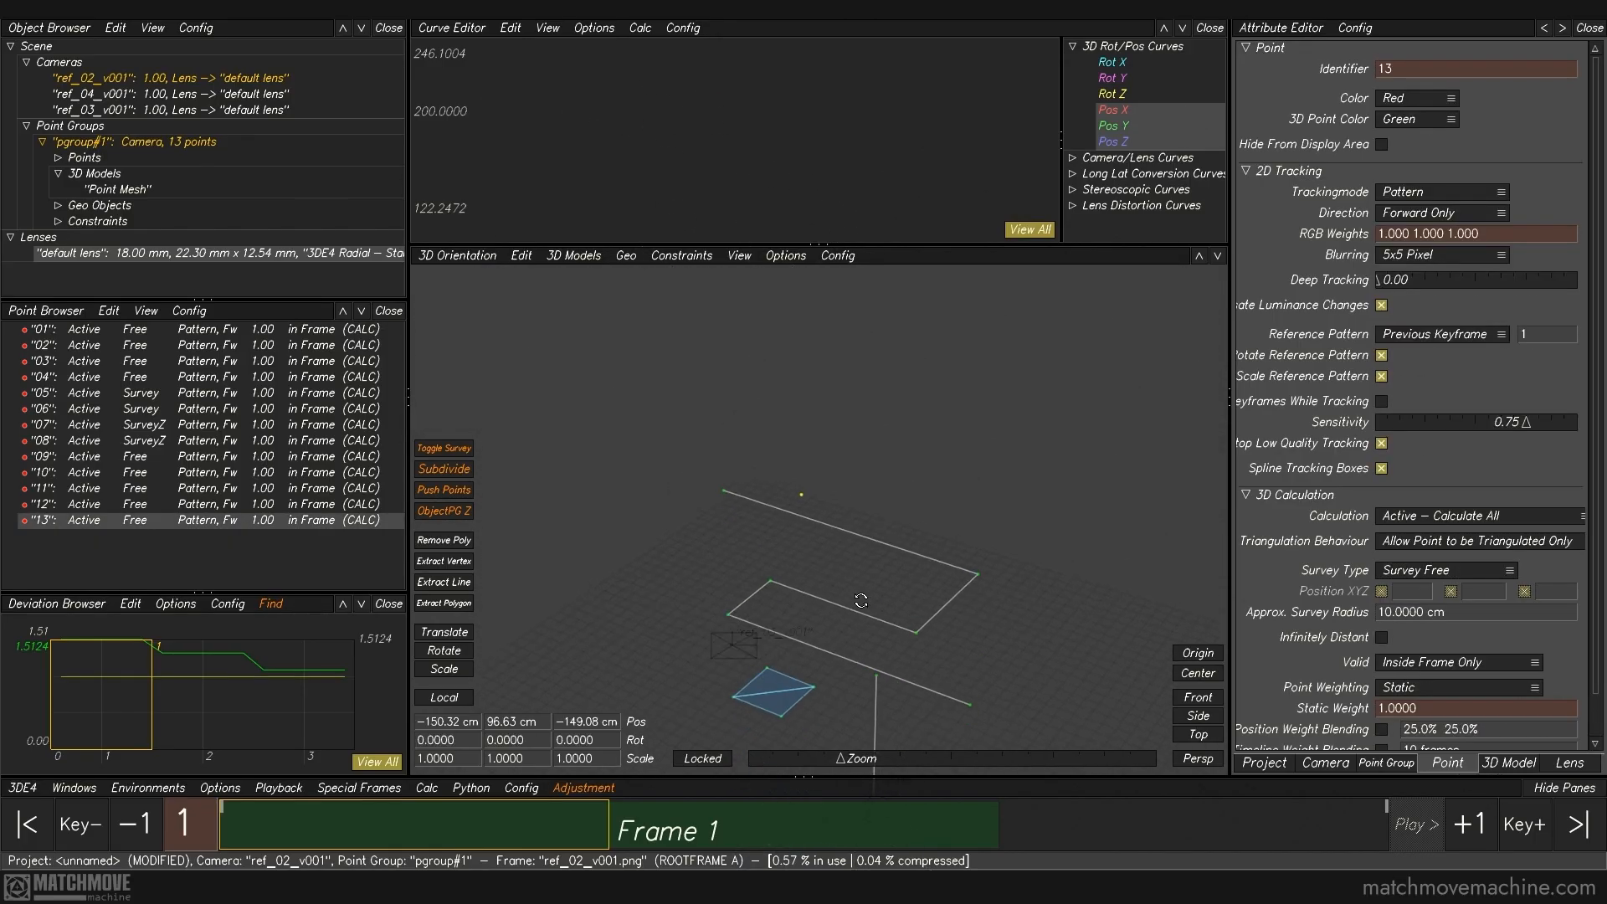
{"action": "left_click", "coordinate": [980, 630]}
{"action": "scroll", "coordinate": [978, 619], "scroll_direction": "down", "scroll_amount": 3}
{"action": "middle_click_drag", "start_coordinate": [976, 598], "coordinate": [975, 519]}
Step: Create a cube 3D model in the point group
{"action": "left_click", "coordinate": [576, 256]}
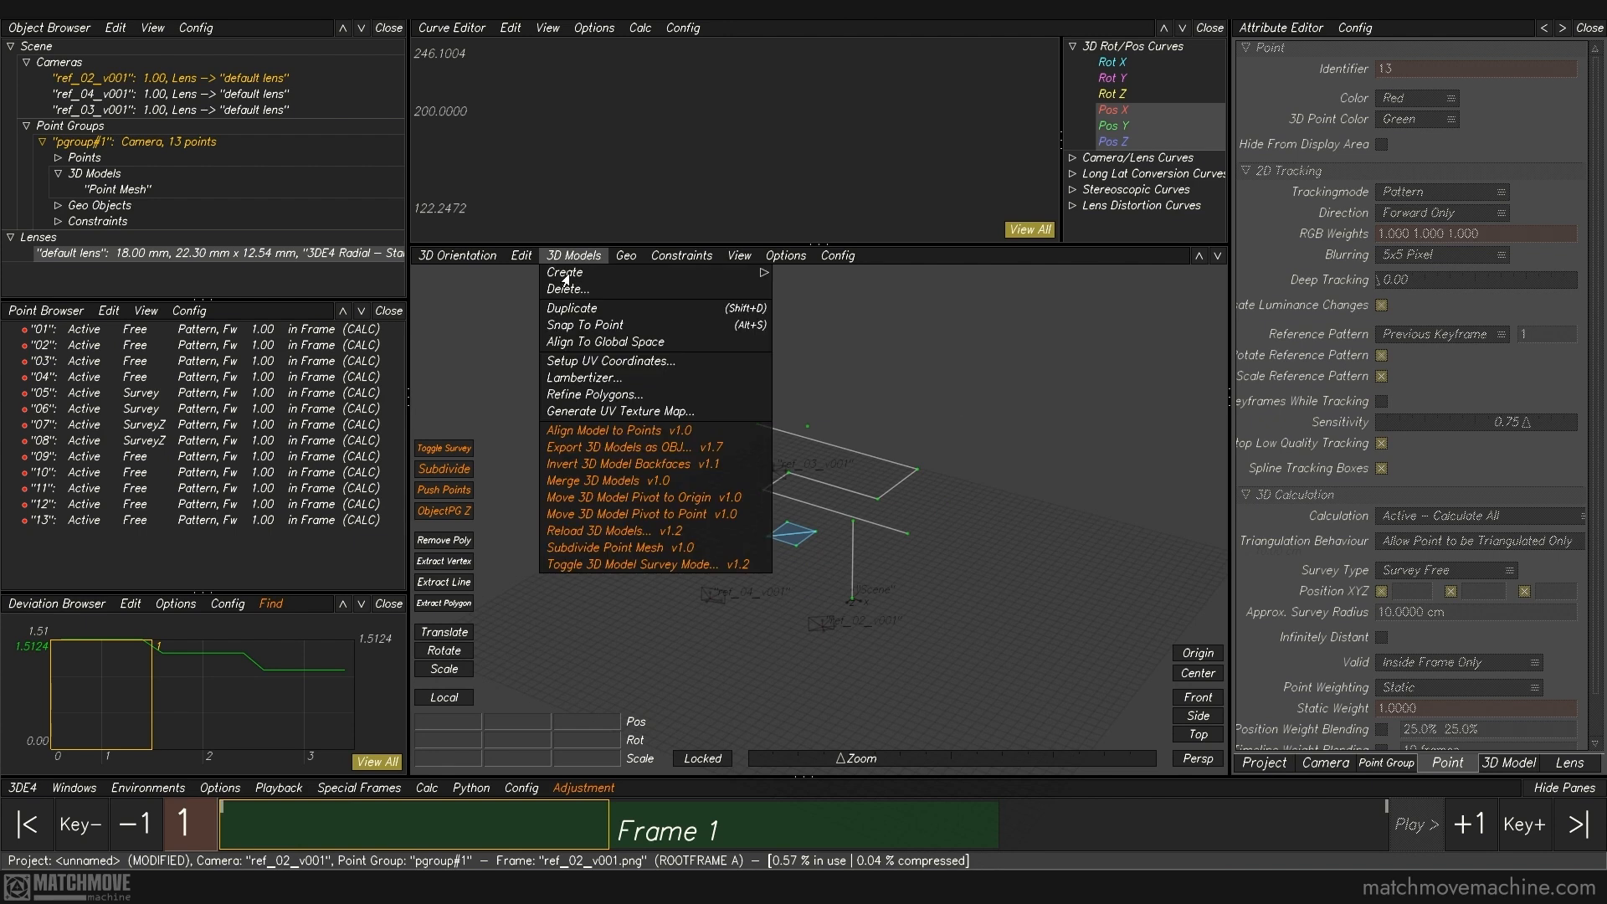
{"action": "mouse_move", "coordinate": [567, 276]}
{"action": "left_click", "coordinate": [805, 300]}
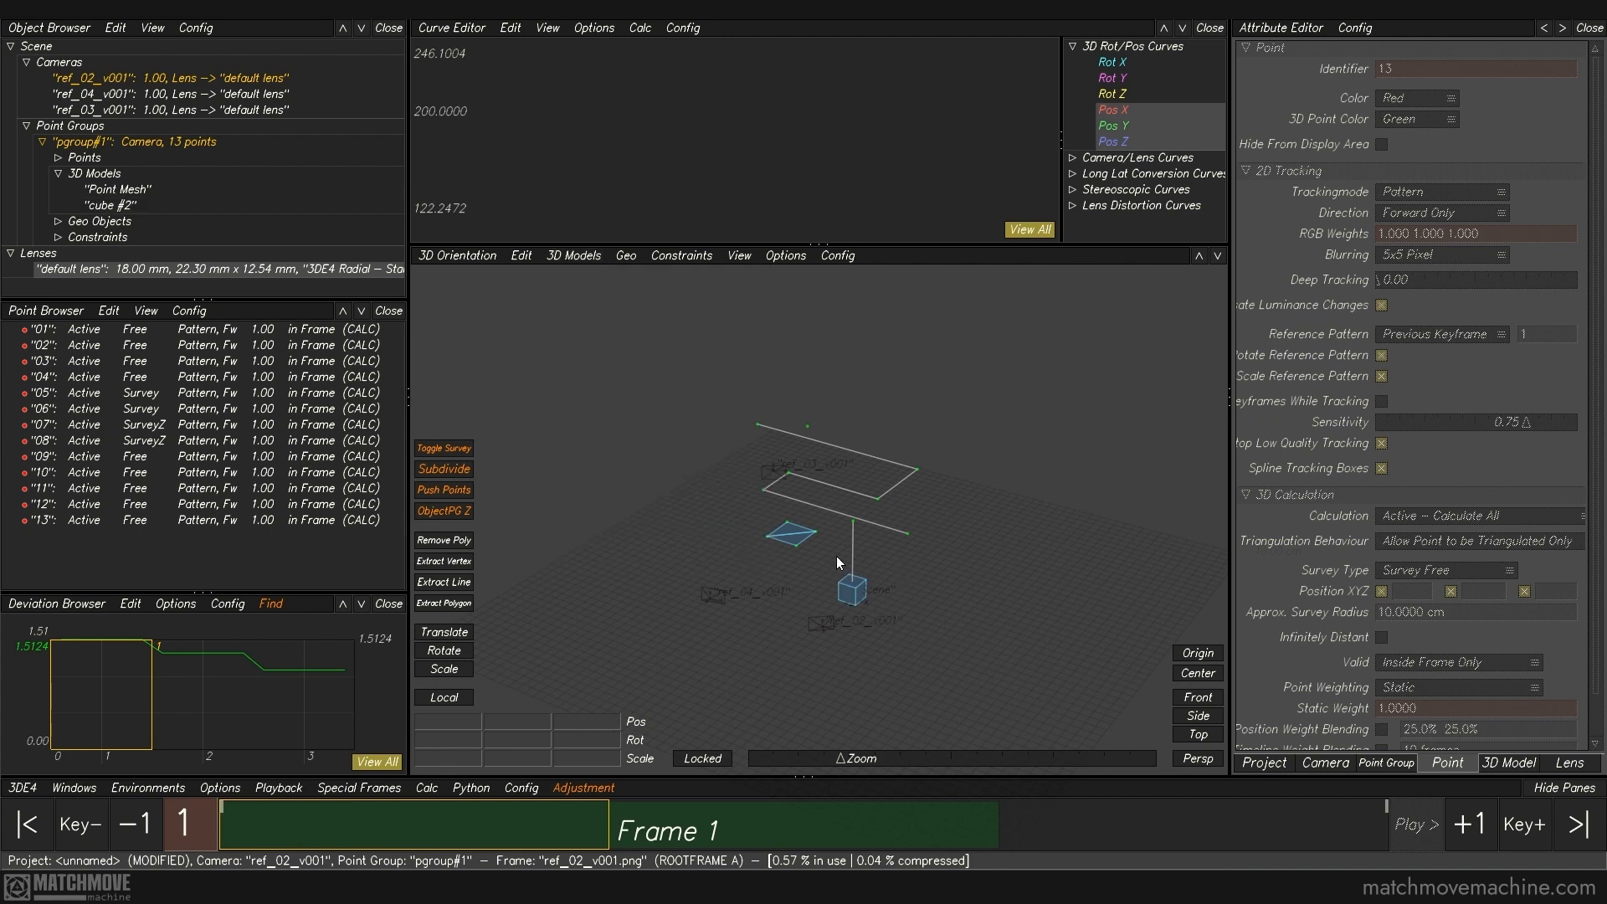
{"action": "scroll", "coordinate": [885, 611], "scroll_direction": "up", "scroll_amount": 2}
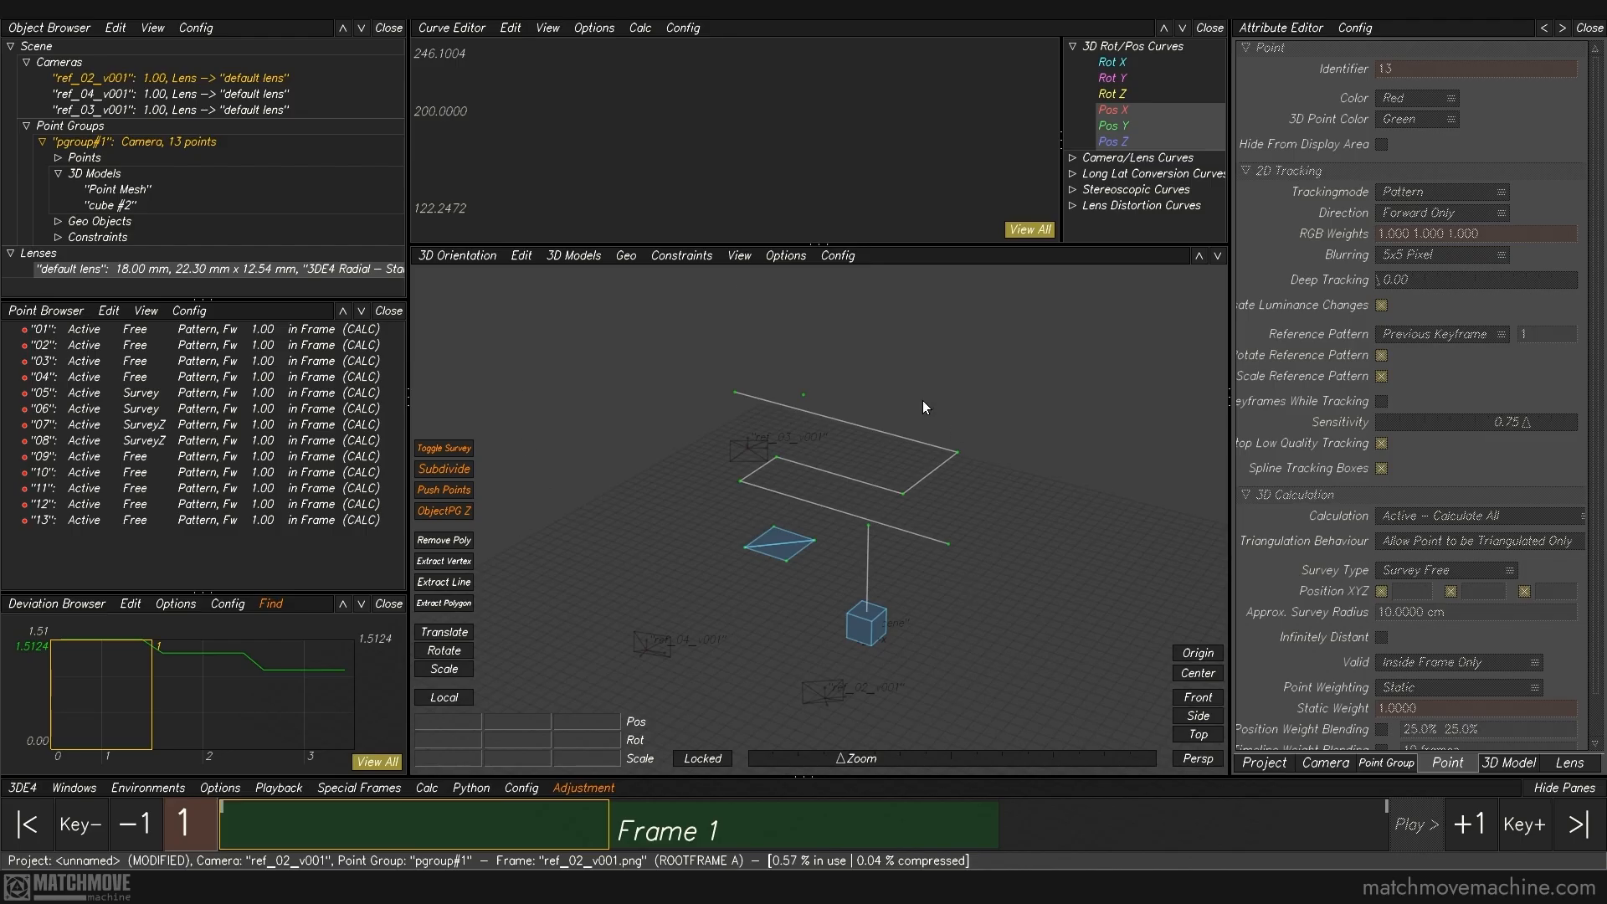
{"action": "left_click", "coordinate": [573, 257]}
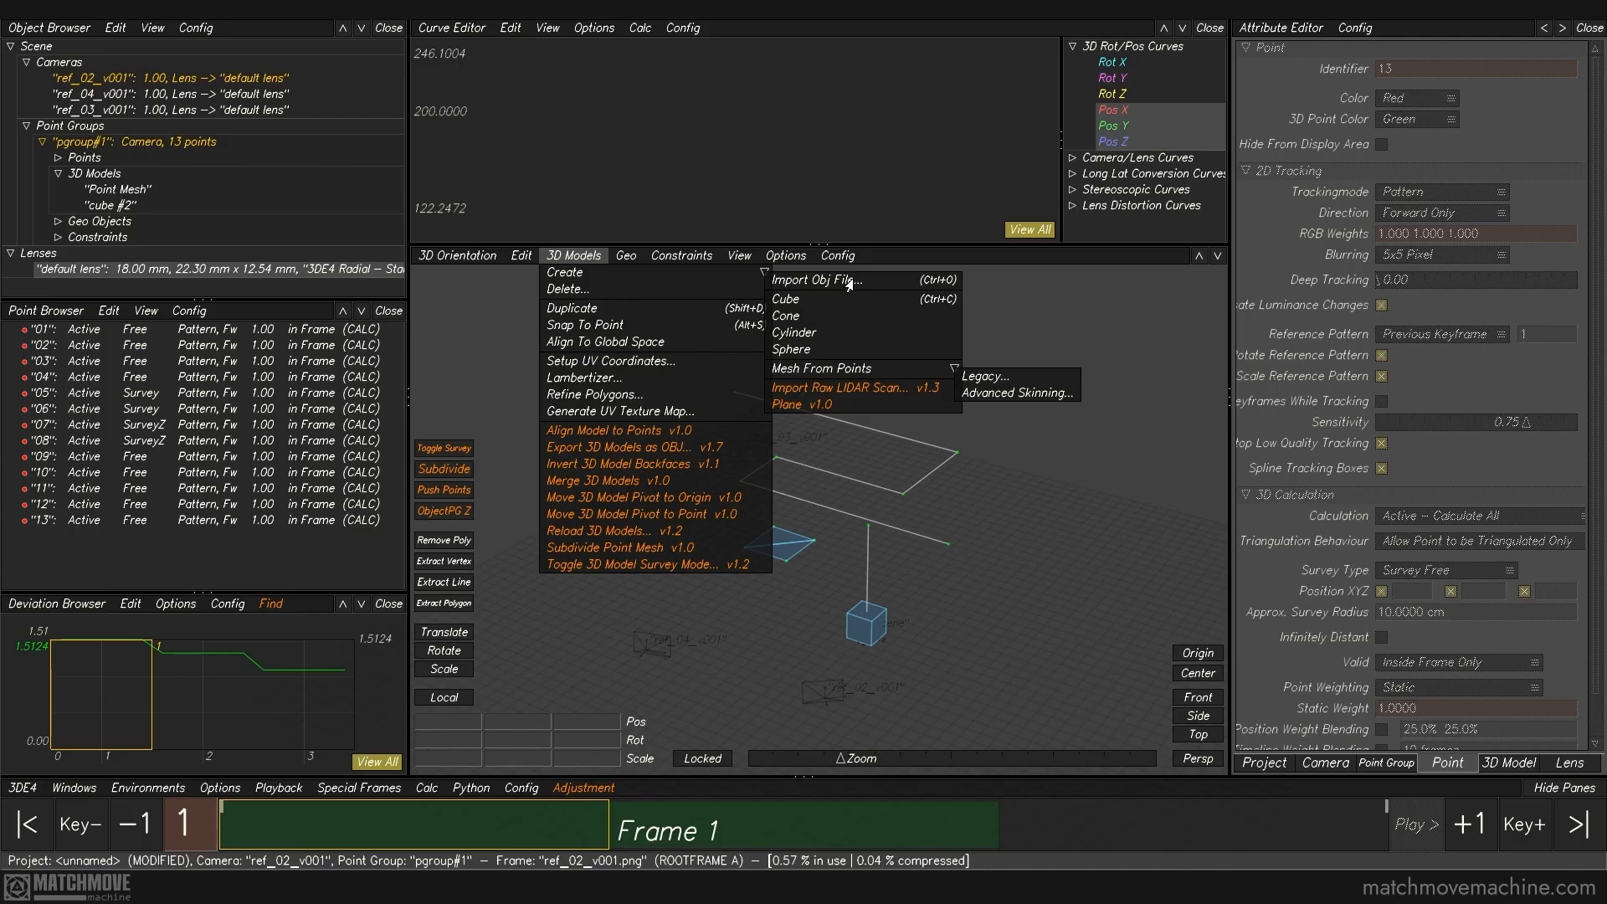
{"action": "left_click", "coordinate": [582, 261]}
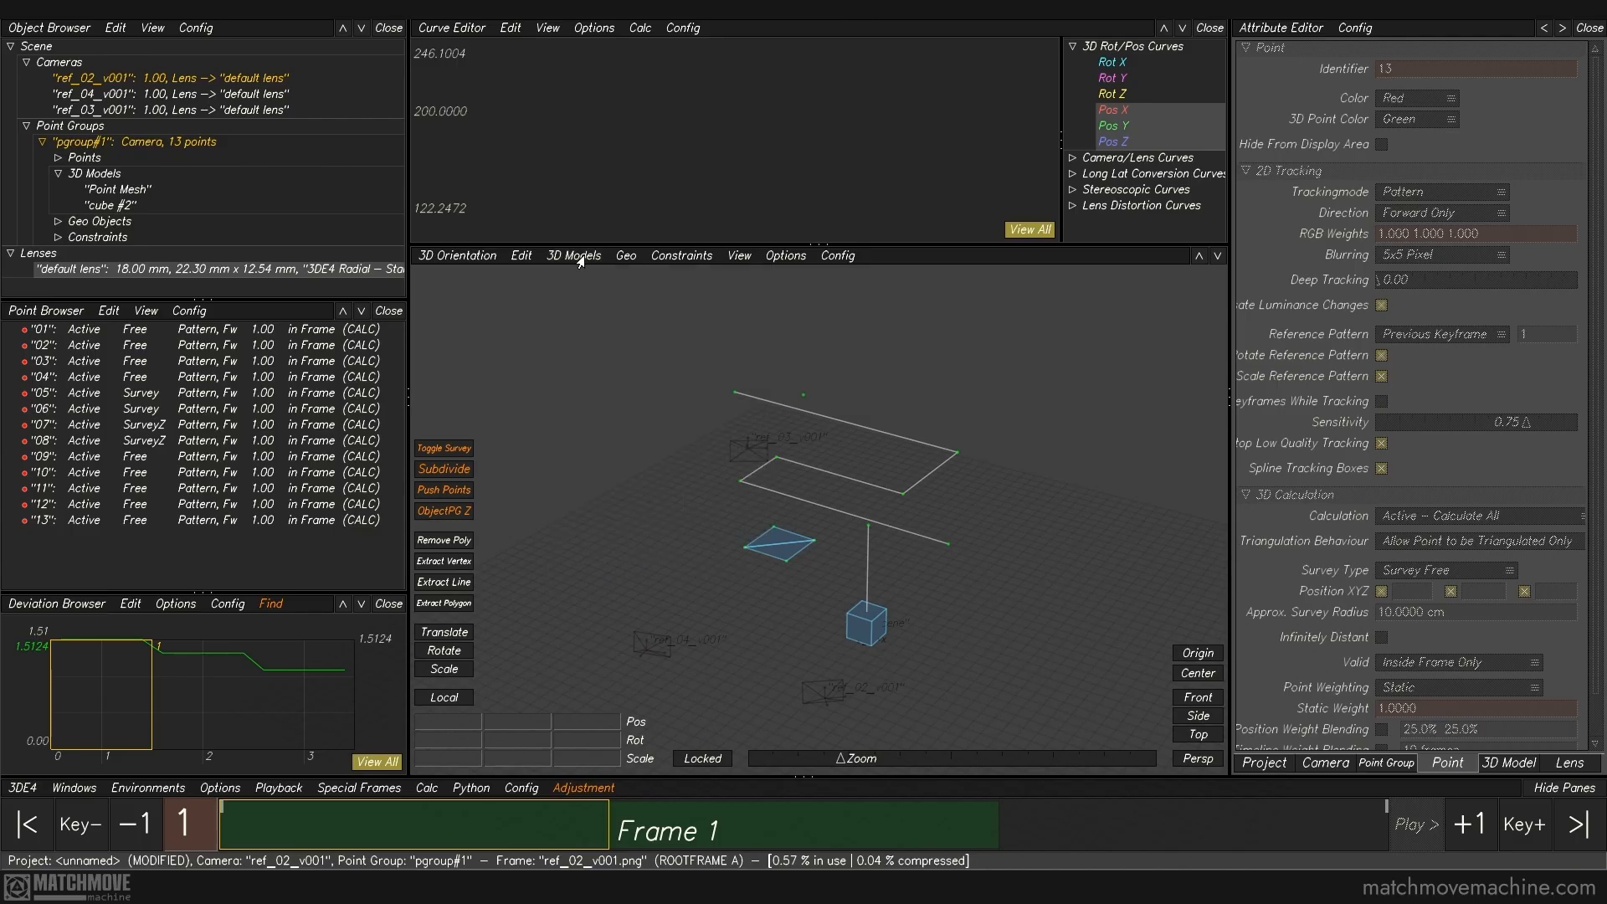
{"action": "left_click", "coordinate": [624, 258]}
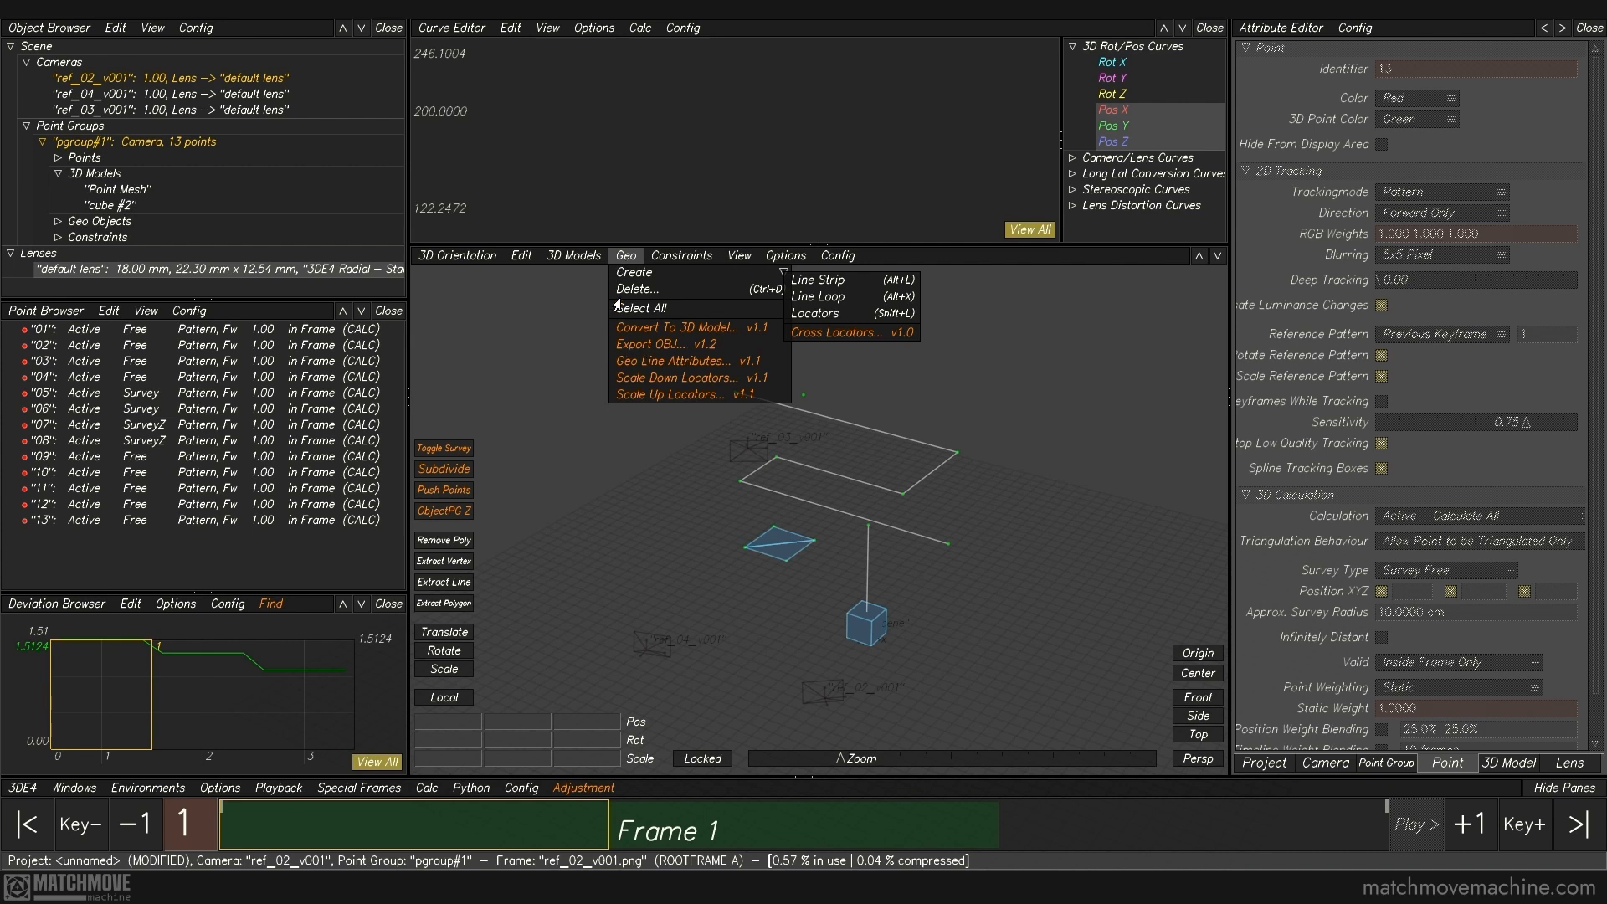
{"action": "left_click", "coordinate": [627, 263]}
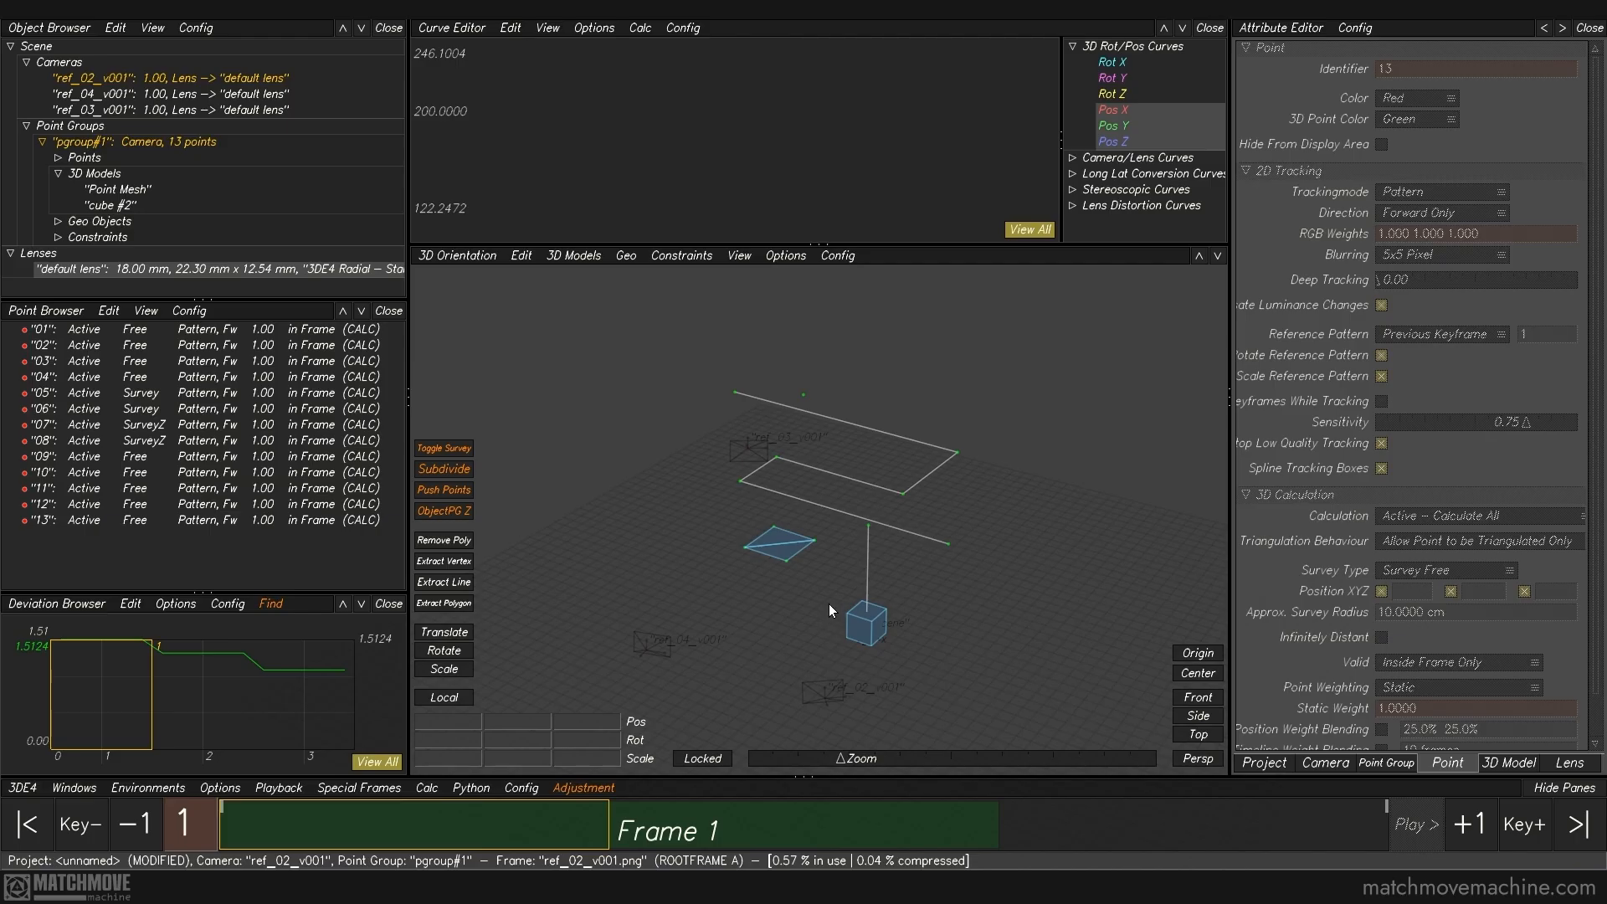
Step: Turn on Model Contains Survey Data for the cube, inspect it at the origin, and turn the option off again
{"action": "left_click", "coordinate": [849, 630]}
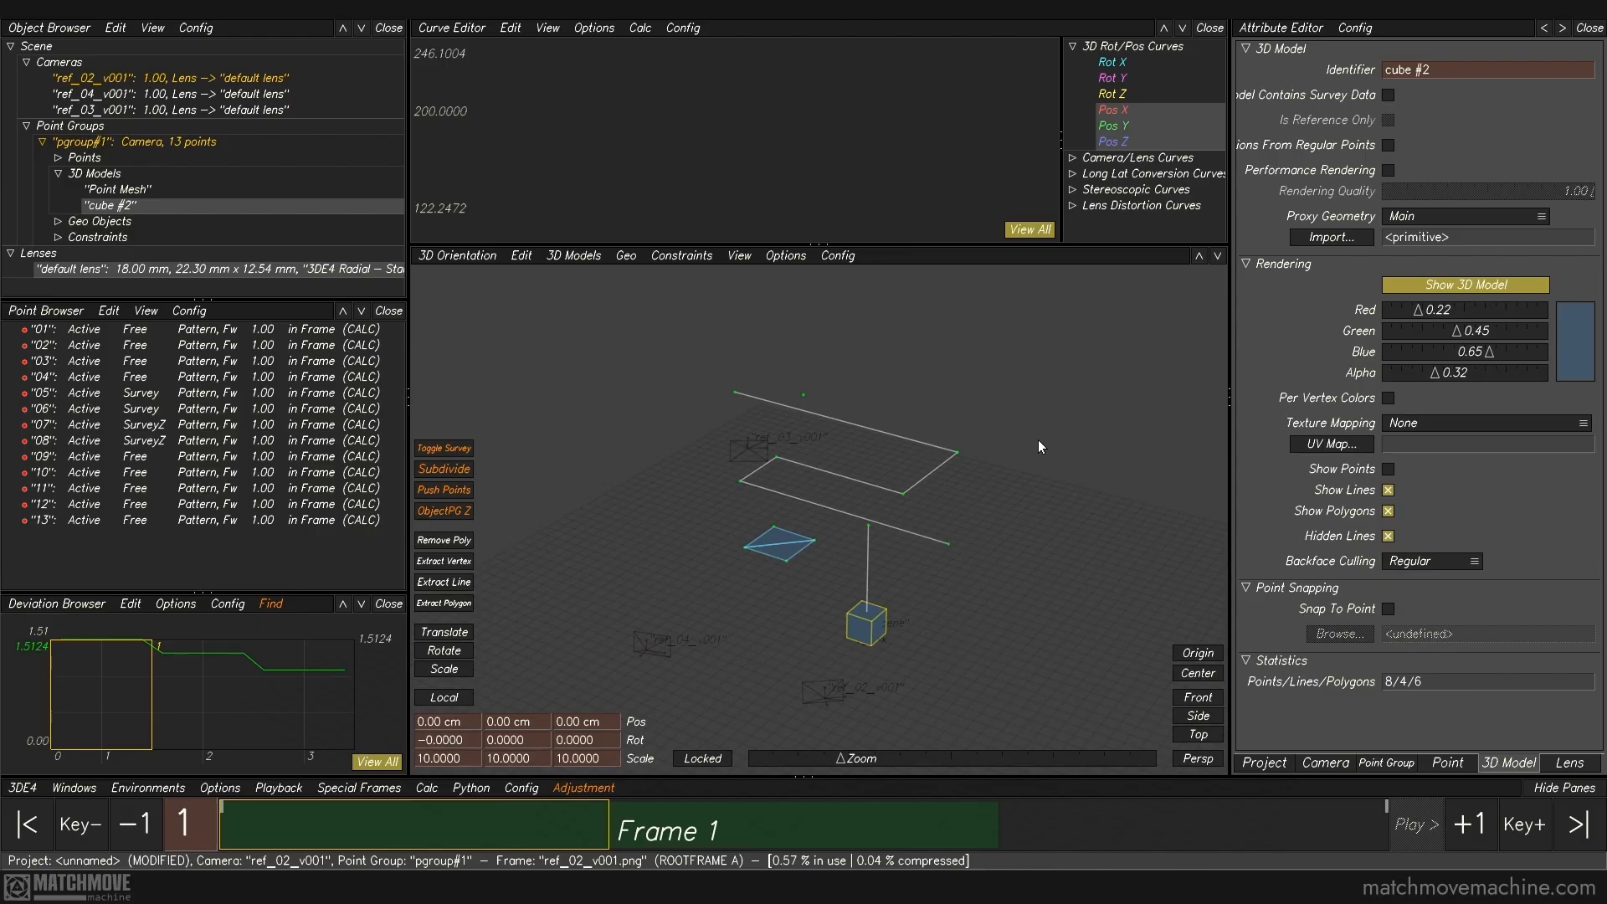
{"action": "left_click", "coordinate": [1388, 94]}
{"action": "scroll", "coordinate": [883, 675], "scroll_direction": "up", "scroll_amount": 2}
{"action": "middle_click_drag", "start_coordinate": [883, 675], "coordinate": [849, 509], "text": "alt"}
{"action": "scroll", "coordinate": [848, 510], "scroll_direction": "up", "scroll_amount": 5}
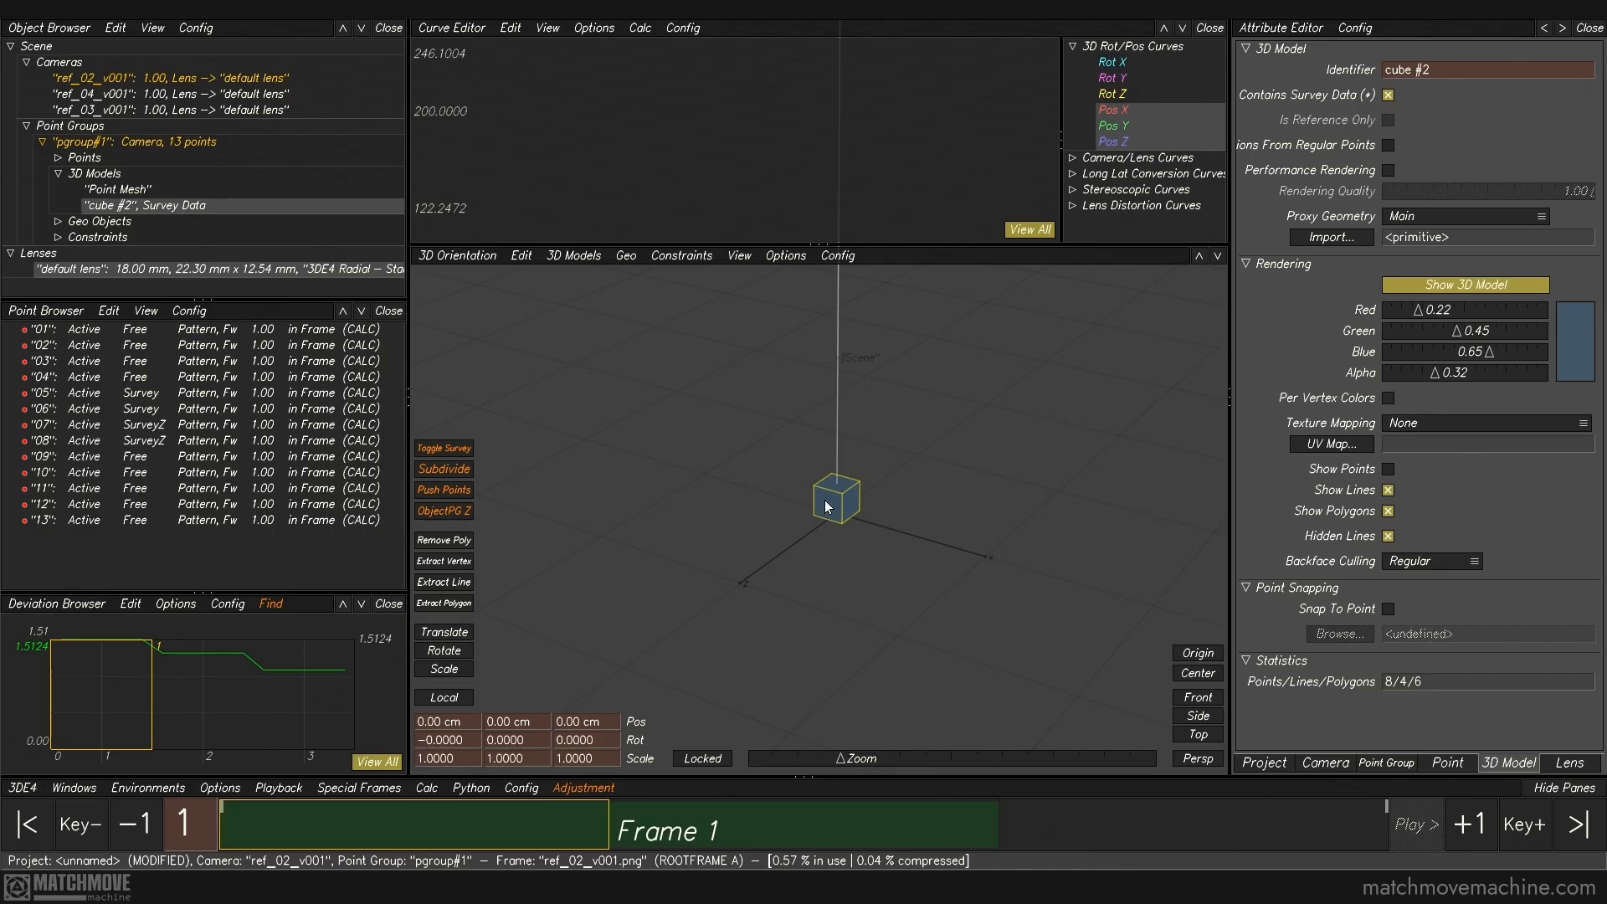
{"action": "left_click", "coordinate": [1387, 96]}
{"action": "scroll", "coordinate": [802, 549], "scroll_direction": "down", "scroll_amount": 5}
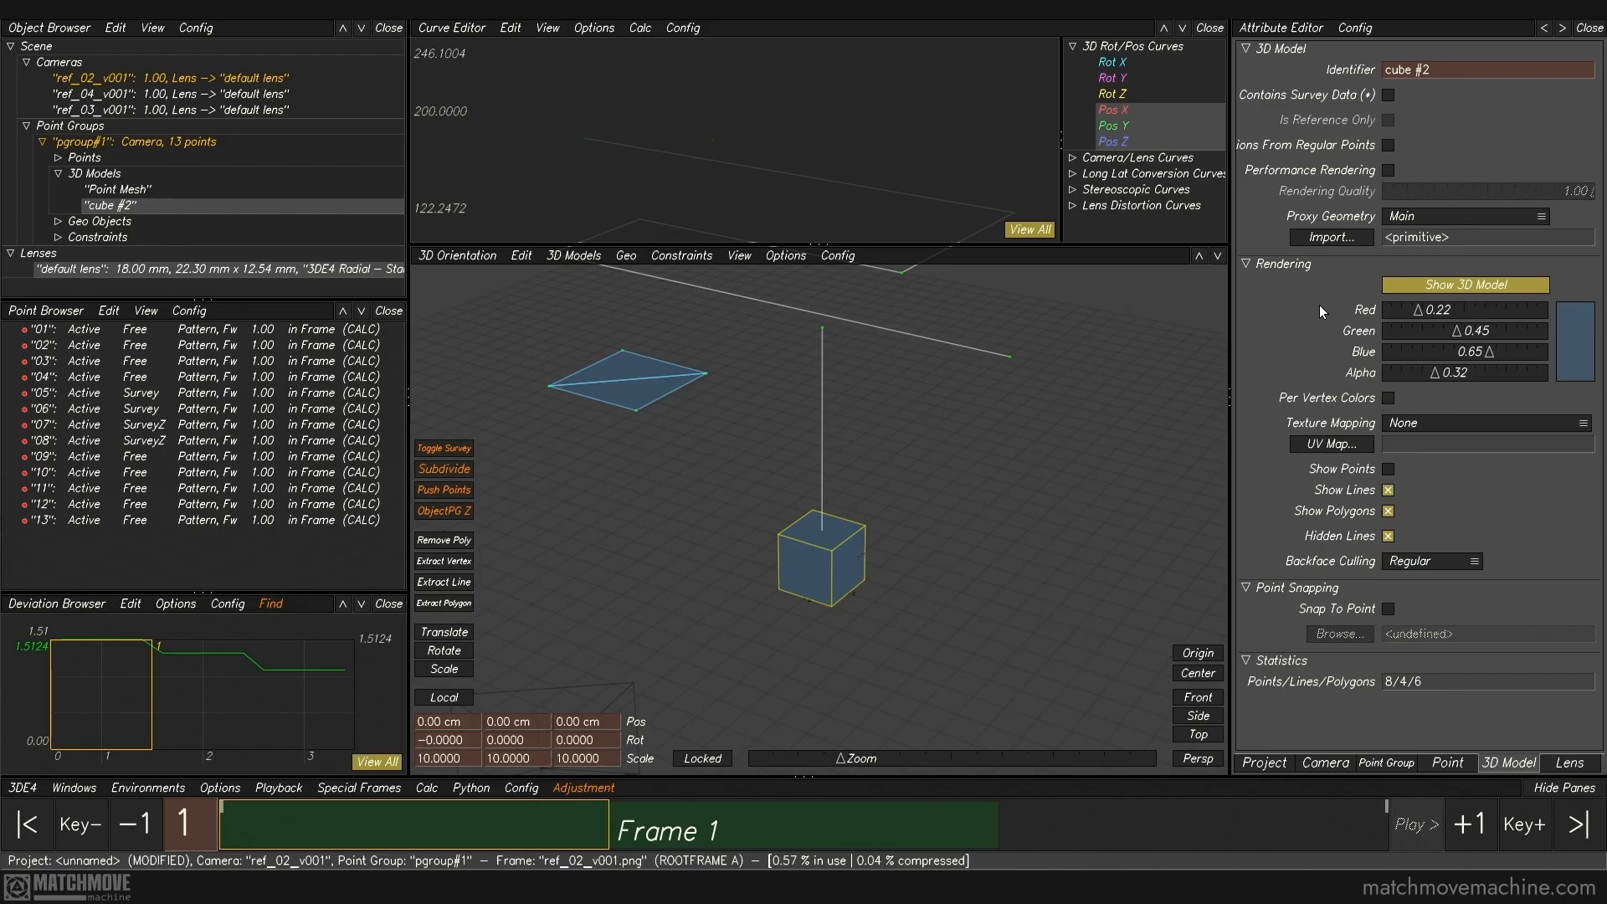
Step: Set the cube's colour to red 0.43, green 0.53, blue 0.76 and its texture mapping to Project Footage On Polygons
{"action": "left_click", "coordinate": [1409, 290]}
{"action": "left_click", "coordinate": [1409, 290]}
{"action": "left_click_drag", "start_coordinate": [1418, 314], "coordinate": [1453, 315]}
{"action": "left_click_drag", "start_coordinate": [1456, 334], "coordinate": [1434, 381]}
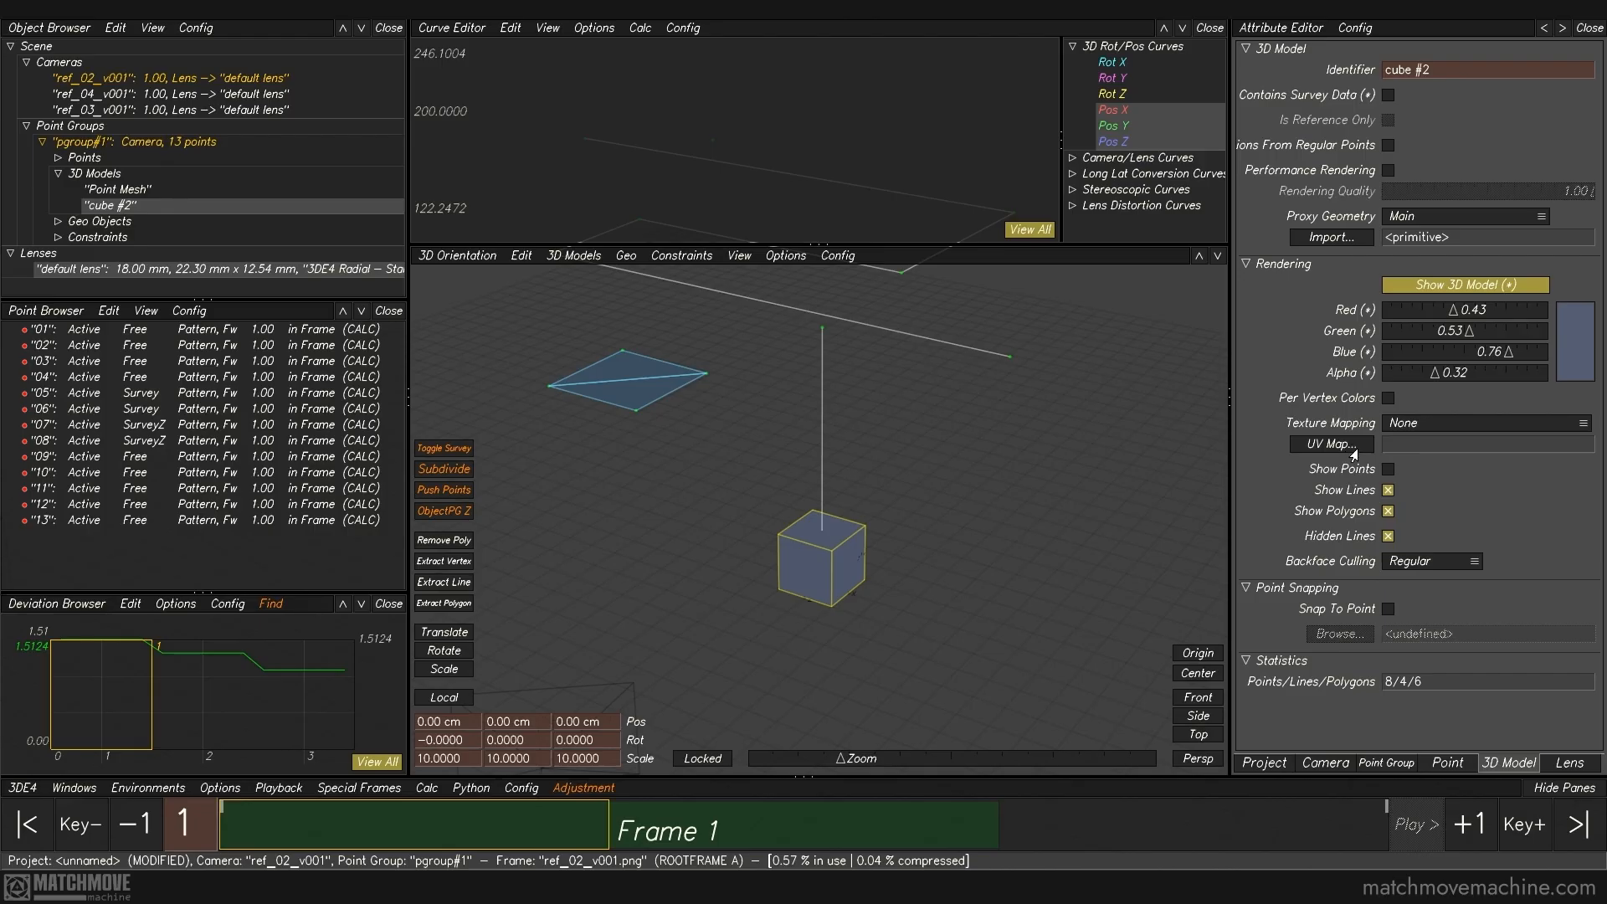
{"action": "left_click", "coordinate": [1433, 426]}
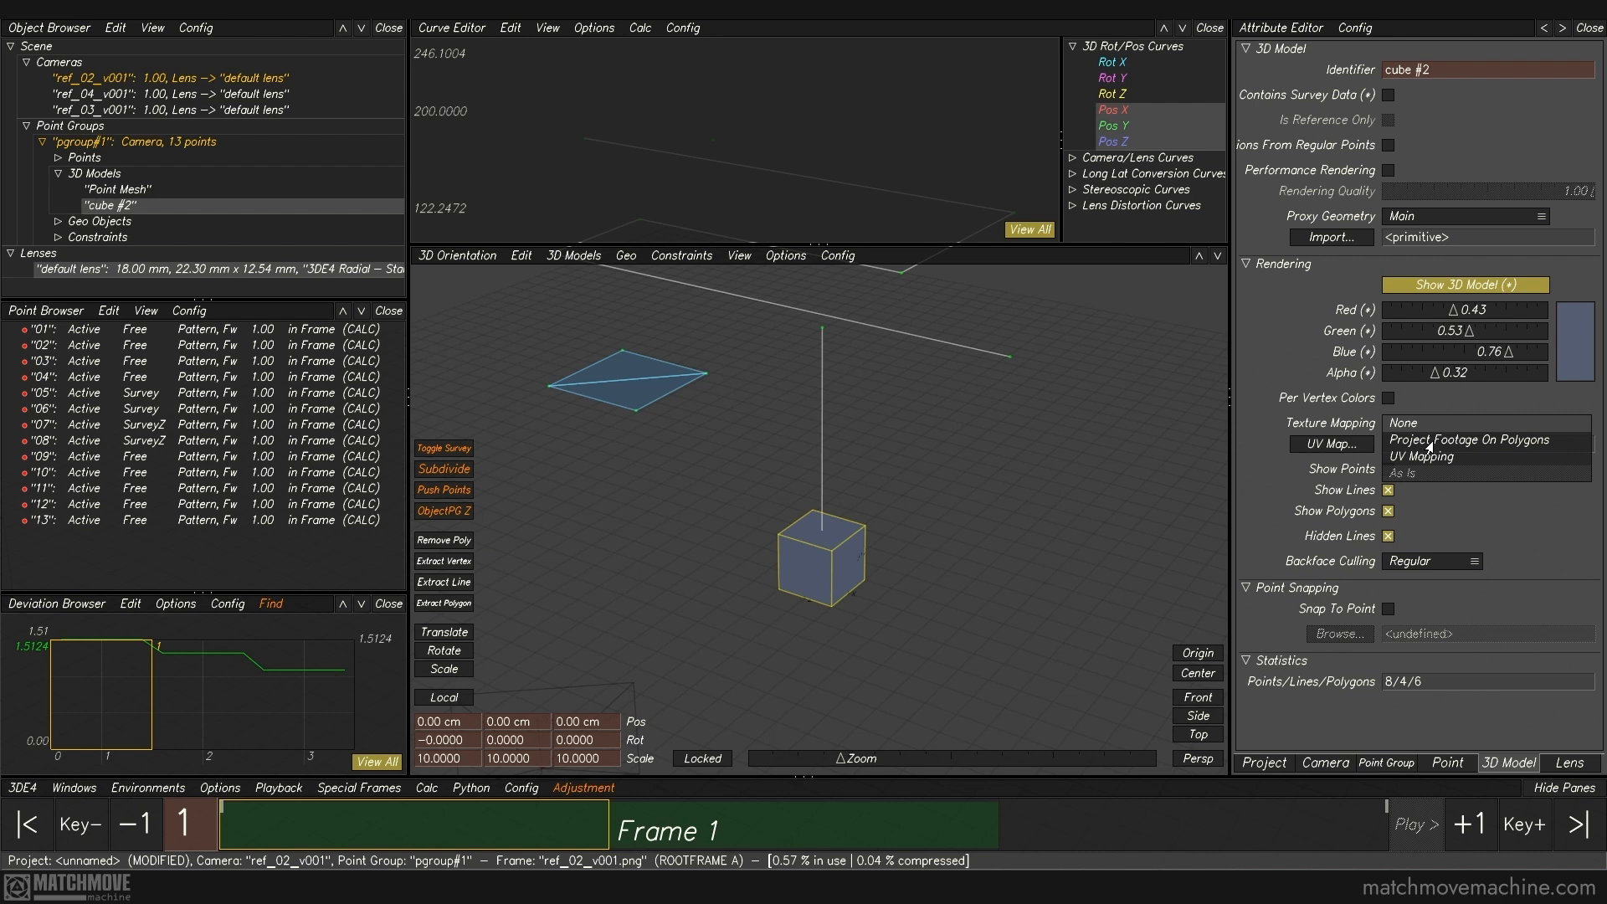
{"action": "left_click", "coordinate": [1429, 441]}
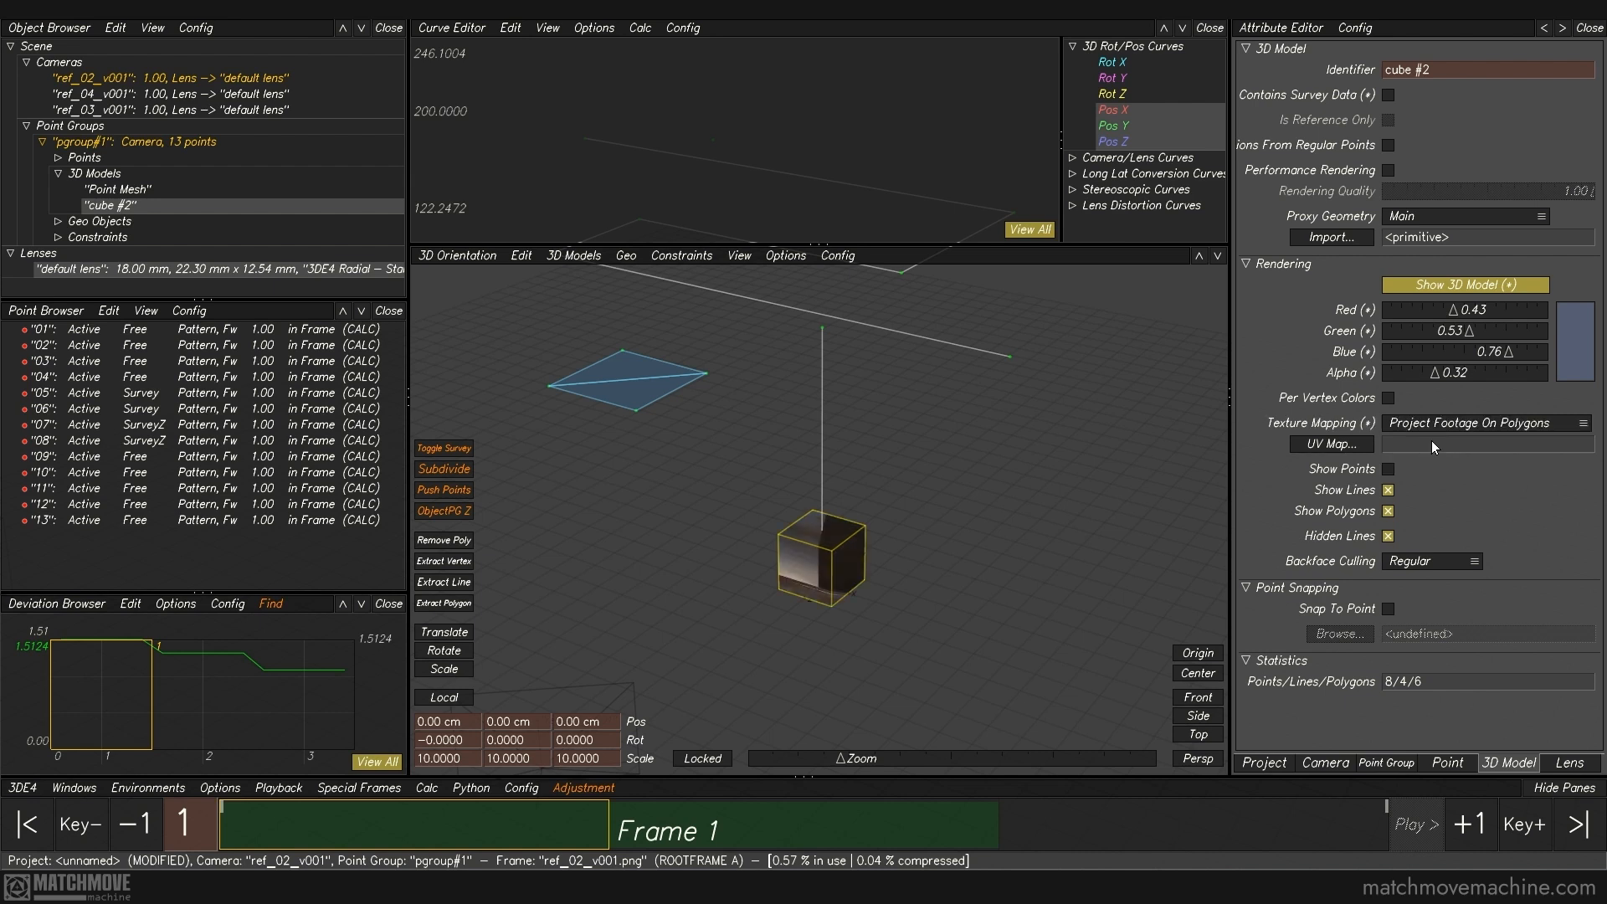
Step: Switch the cube's Show Points, Show Lines, Show Polygons and Hidden Lines options and restore each one to compare the display
{"action": "left_click", "coordinate": [1387, 469]}
{"action": "left_click", "coordinate": [1387, 470]}
{"action": "left_click", "coordinate": [1388, 491]}
{"action": "left_click", "coordinate": [1387, 490]}
{"action": "left_click", "coordinate": [1388, 491]}
{"action": "left_click", "coordinate": [1388, 490]}
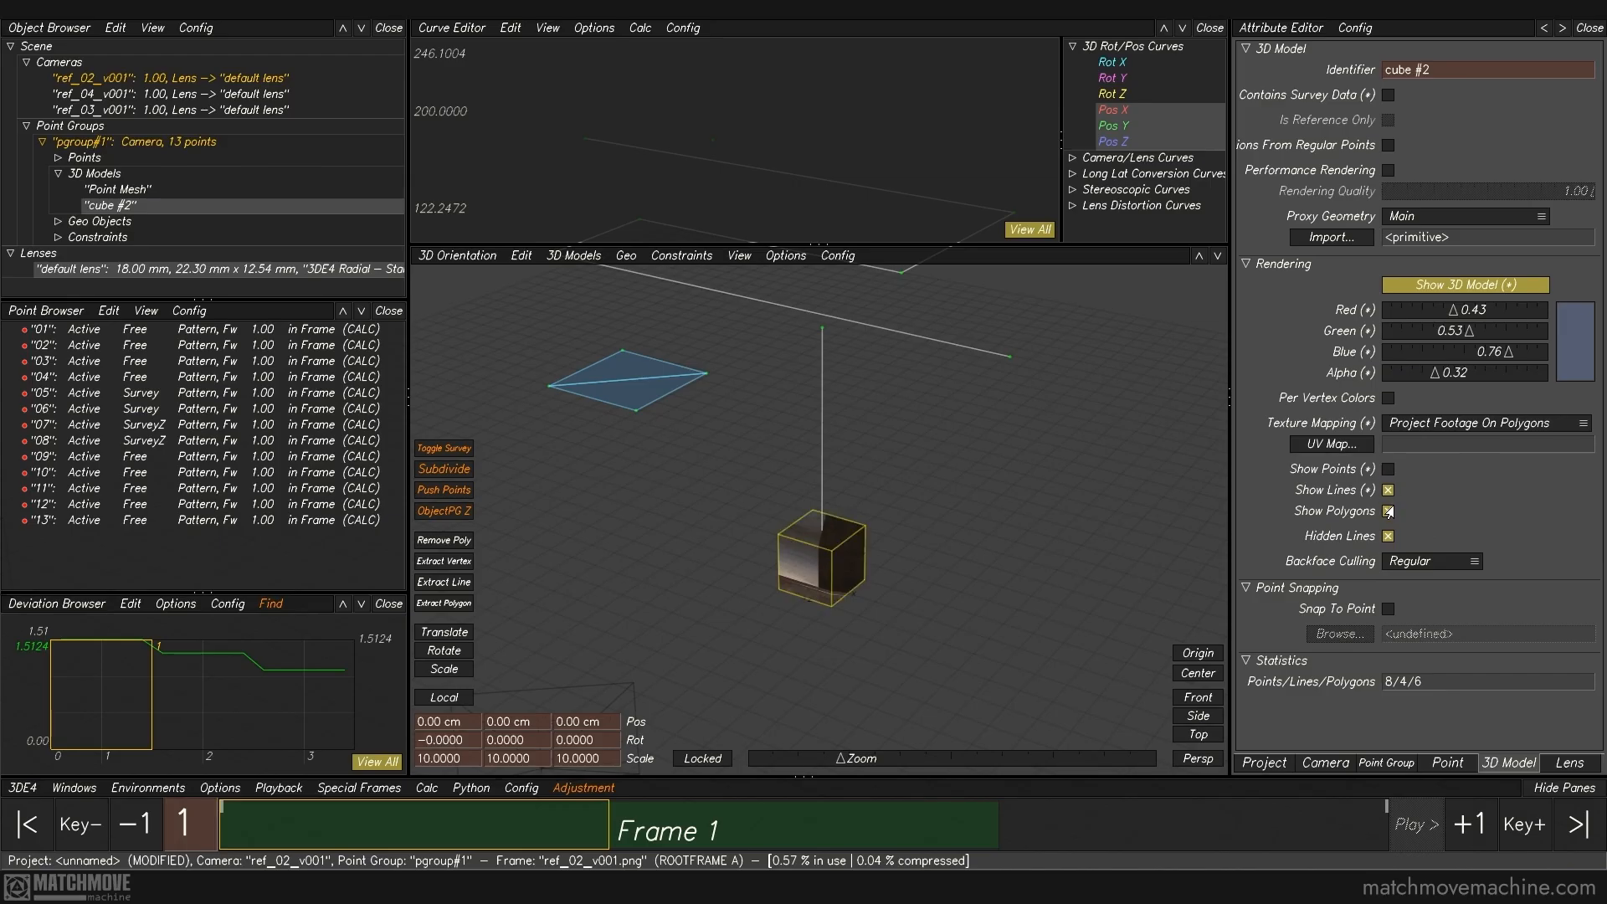
{"action": "left_click", "coordinate": [1388, 510]}
{"action": "left_click", "coordinate": [1388, 511]}
{"action": "left_click", "coordinate": [1387, 537]}
{"action": "left_click", "coordinate": [1387, 536]}
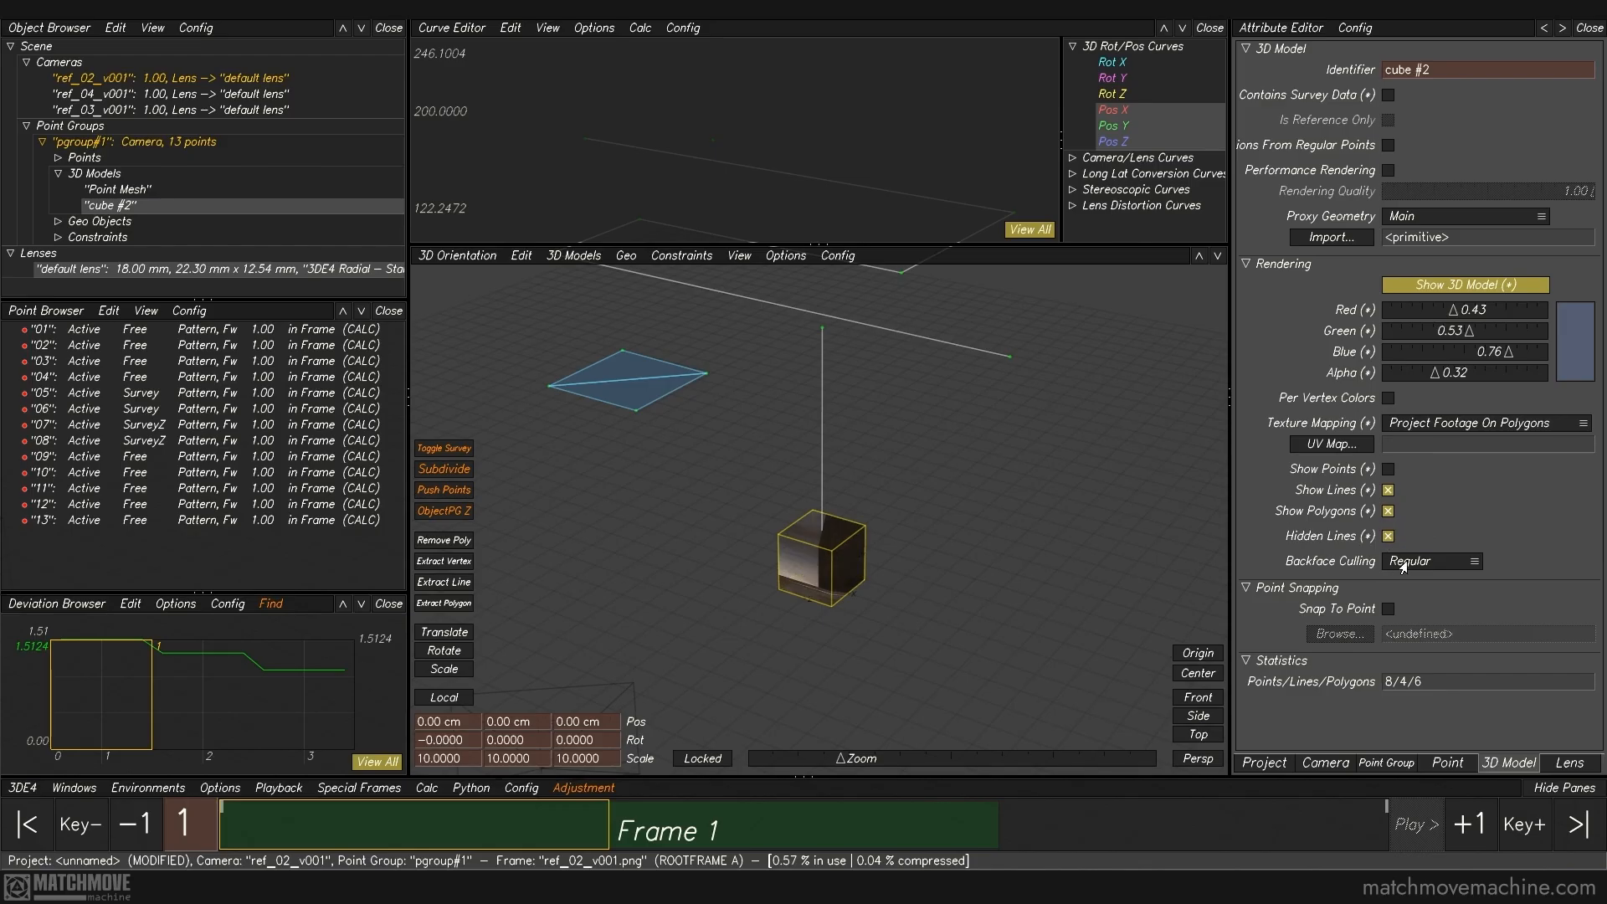
Step: Try Inverted backface culling on the cube, view the result, and set the culling back to Regular
{"action": "left_click", "coordinate": [1404, 567]}
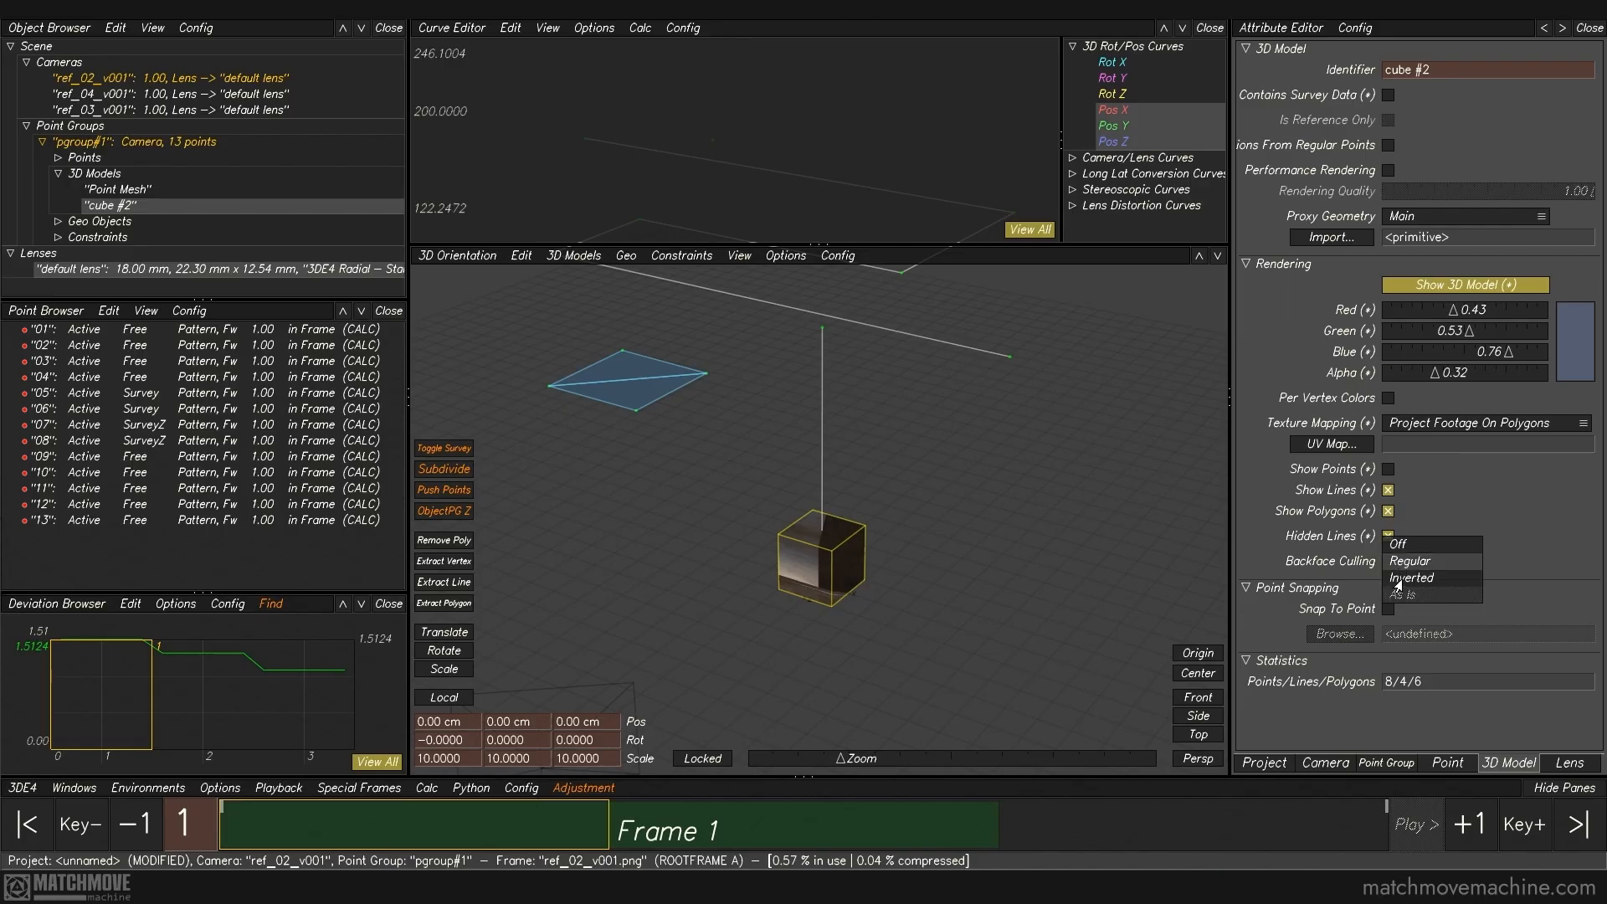
{"action": "left_click", "coordinate": [1411, 579]}
{"action": "middle_click_drag", "start_coordinate": [903, 546], "coordinate": [908, 578]}
{"action": "left_click", "coordinate": [1423, 562]}
{"action": "left_click", "coordinate": [1419, 549]}
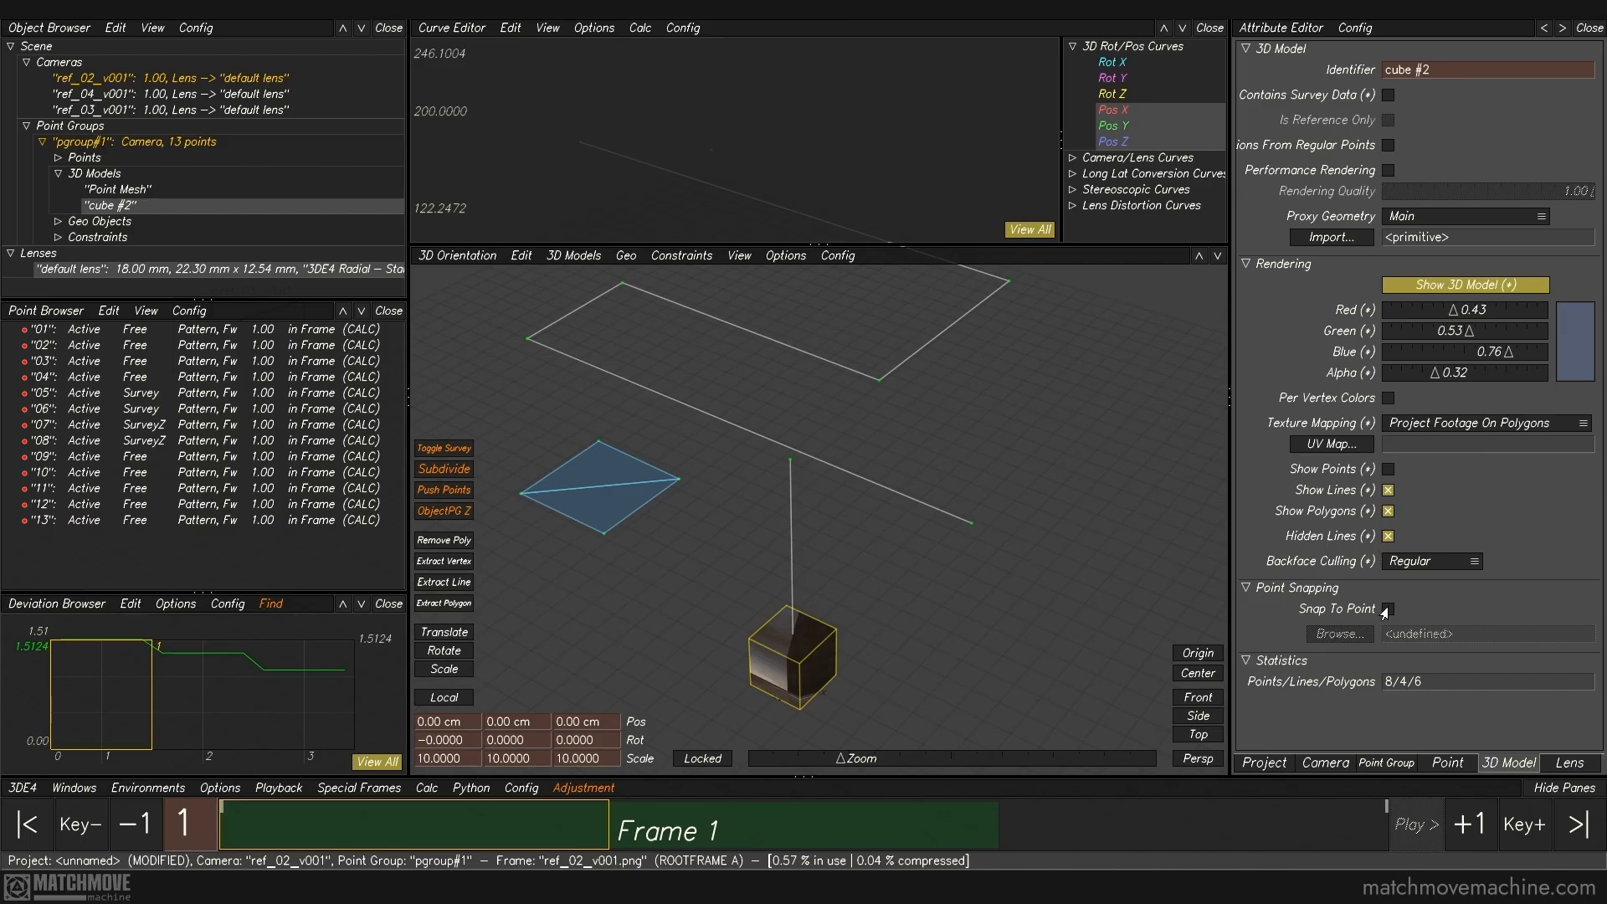
Step: Examine the cube at the origin from several angles and review the available 3D model pivot commands
{"action": "scroll", "coordinate": [840, 640], "scroll_direction": "down", "scroll_amount": 3}
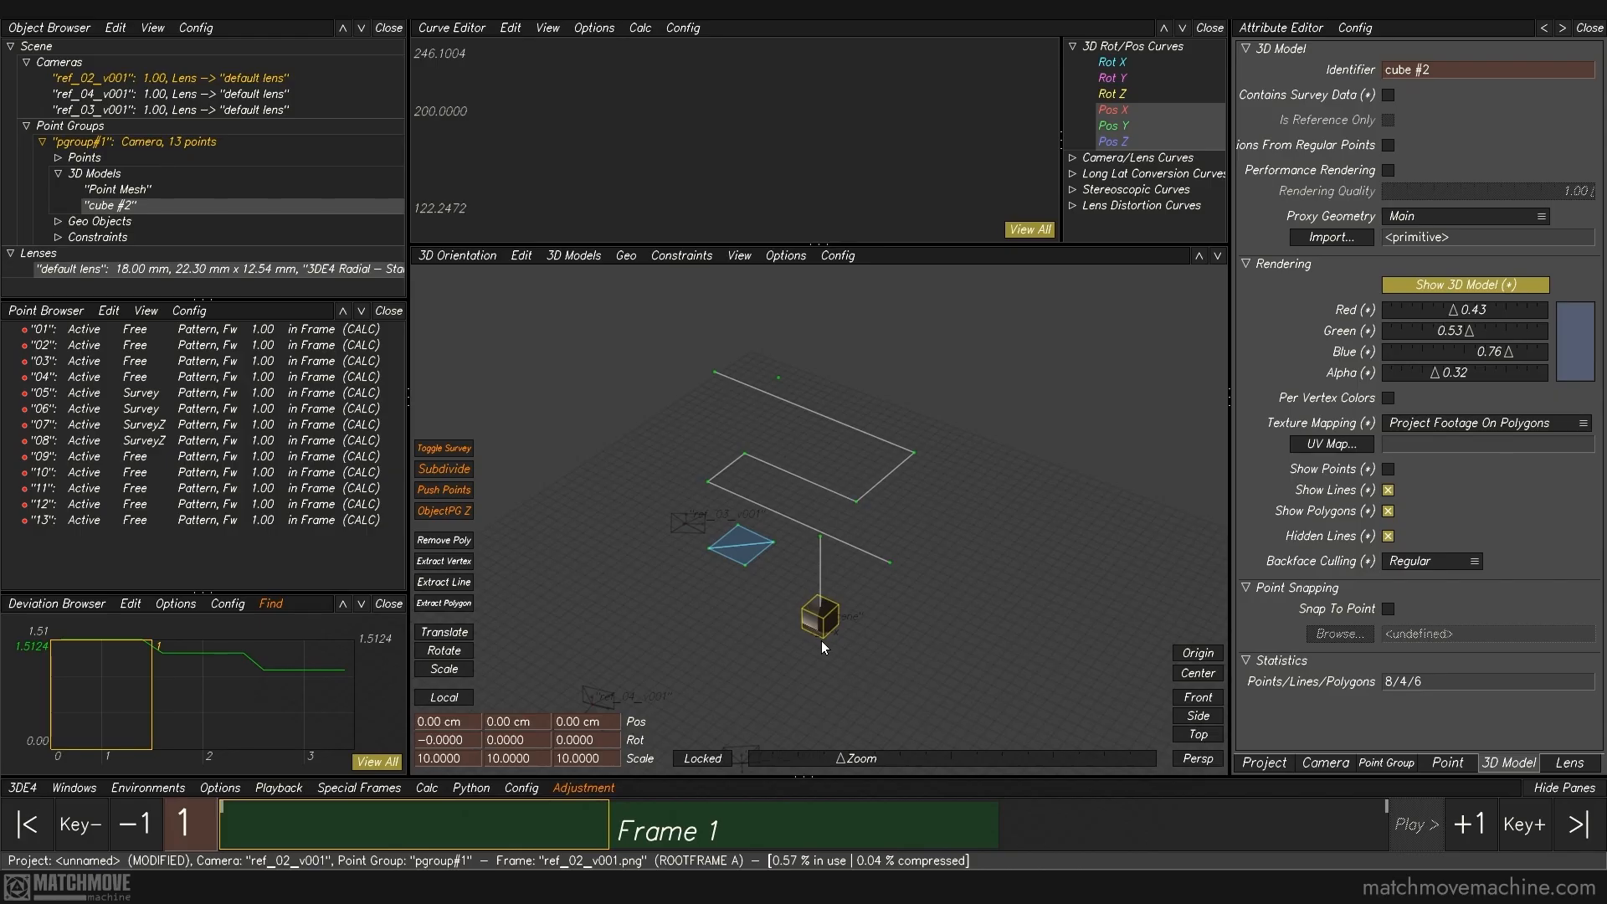
{"action": "right_click_drag", "start_coordinate": [820, 629], "coordinate": [829, 671], "text": "alt"}
{"action": "middle_click_drag", "start_coordinate": [829, 670], "coordinate": [857, 606], "text": "alt"}
{"action": "left_click_drag", "start_coordinate": [858, 606], "coordinate": [873, 424], "text": "alt"}
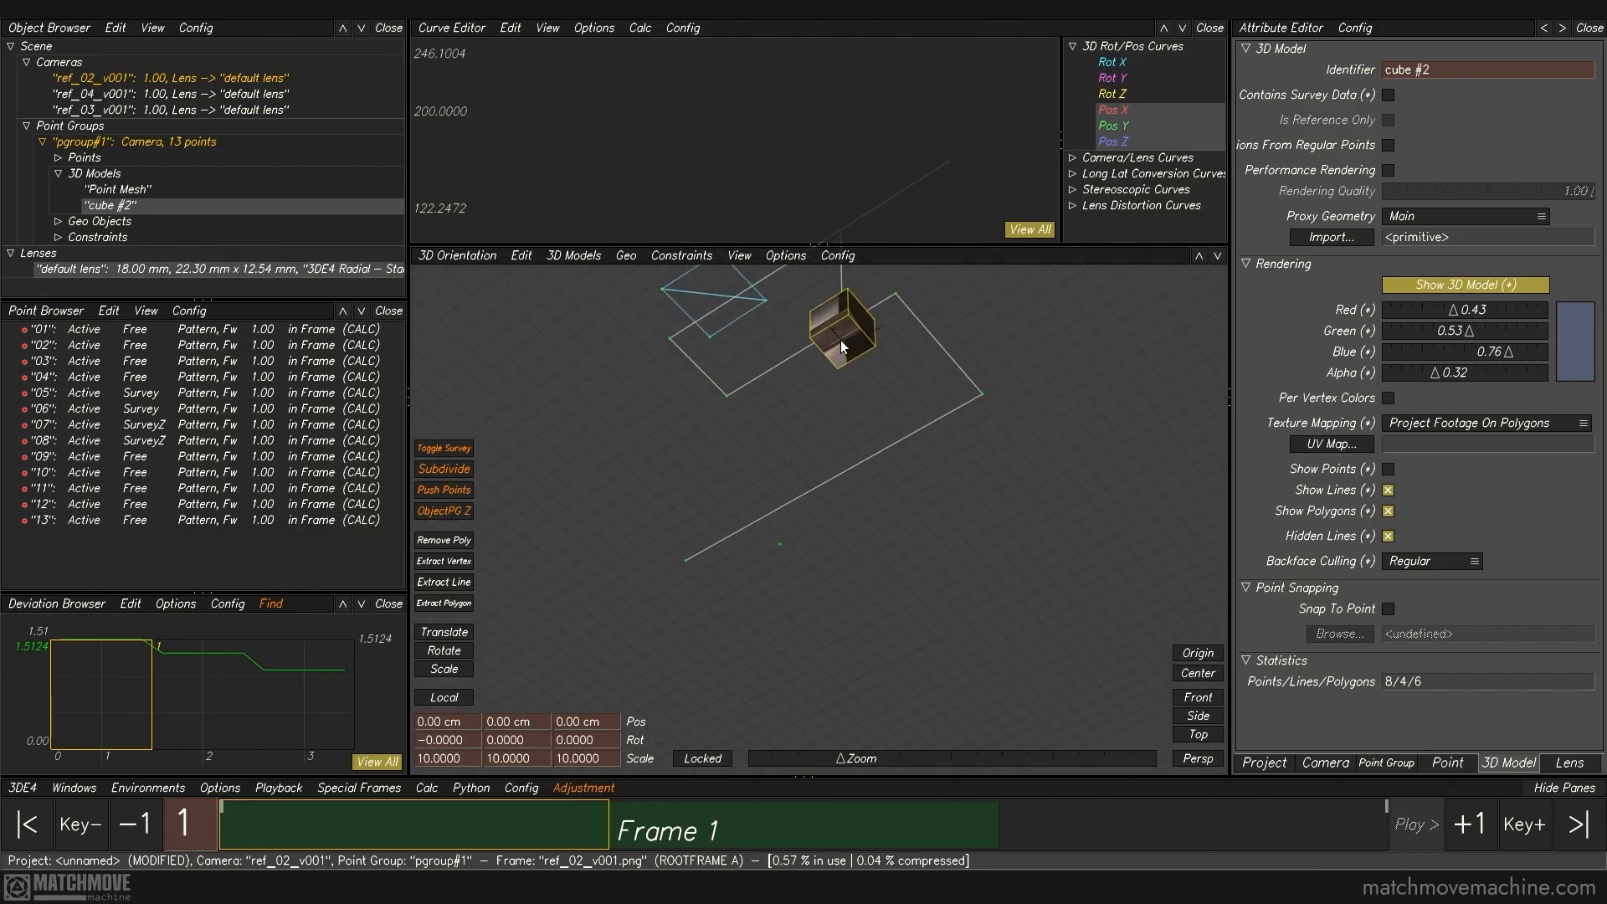
{"action": "left_click_drag", "start_coordinate": [842, 342], "coordinate": [889, 484], "text": "alt"}
{"action": "left_click", "coordinate": [965, 650]}
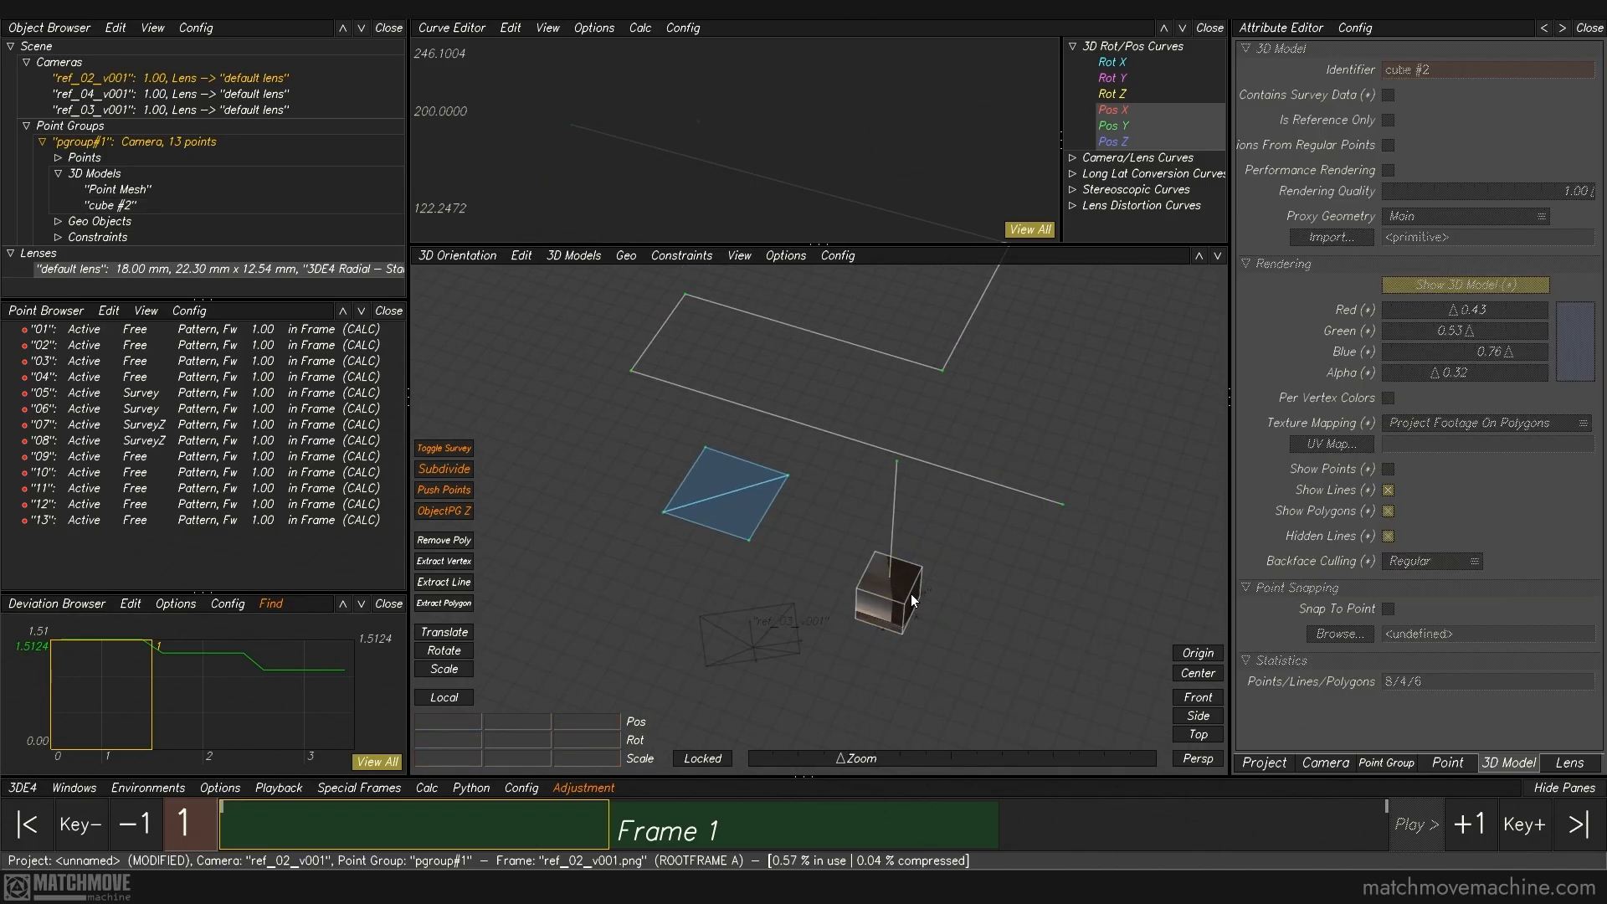
{"action": "left_click", "coordinate": [860, 575]}
{"action": "left_click", "coordinate": [567, 255]}
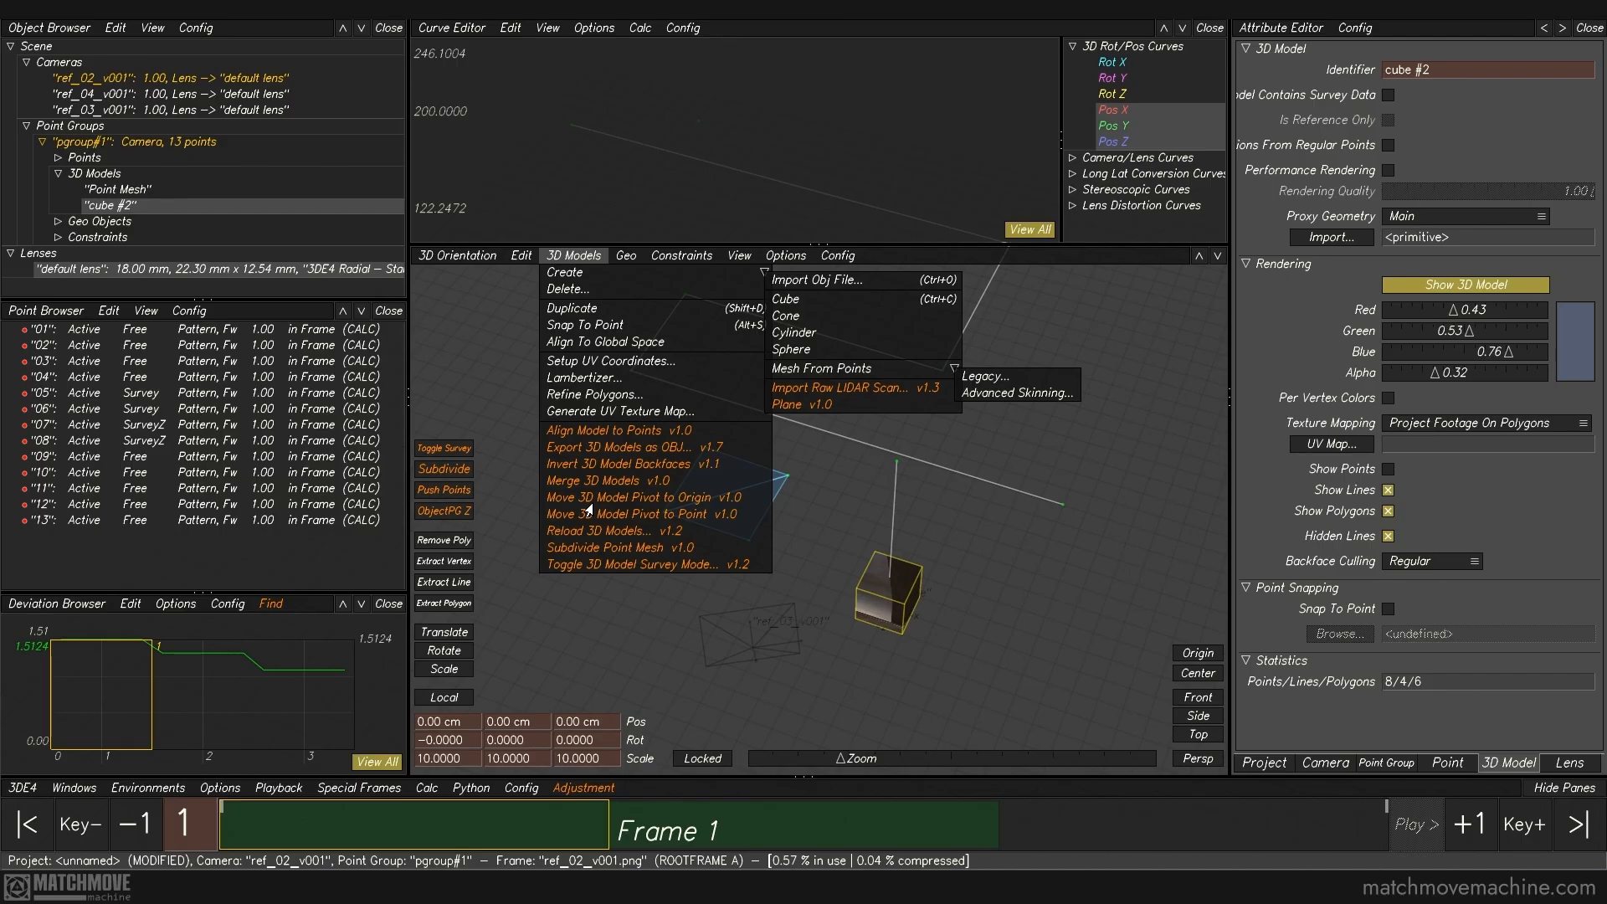
{"action": "left_click", "coordinate": [918, 649]}
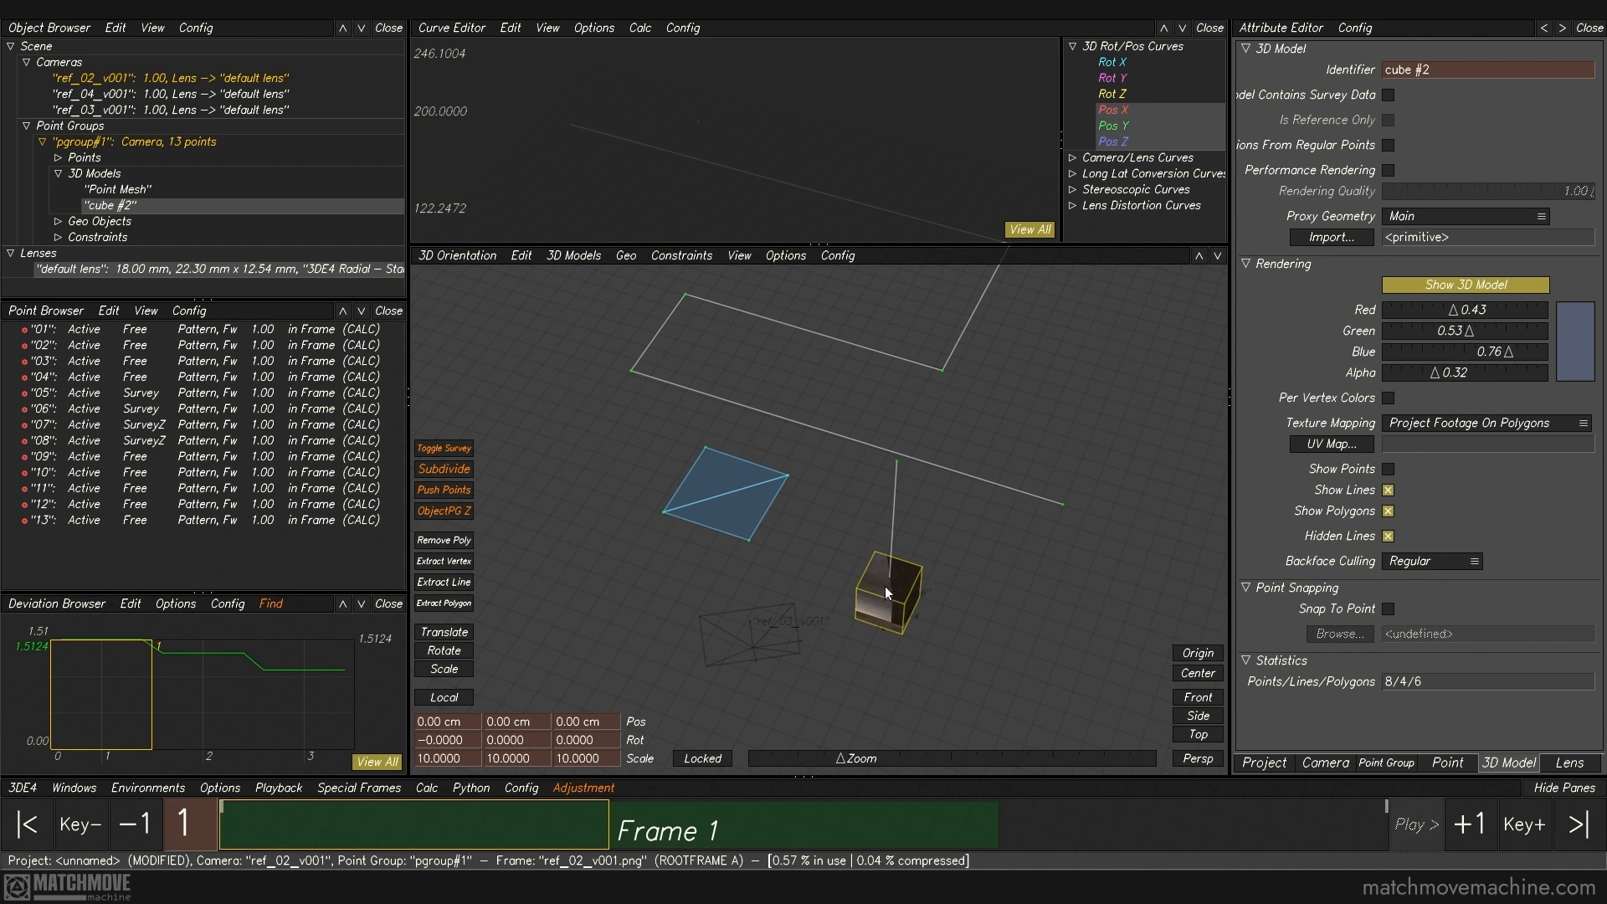
{"action": "right_click_drag", "start_coordinate": [893, 602], "coordinate": [862, 524], "text": "alt"}
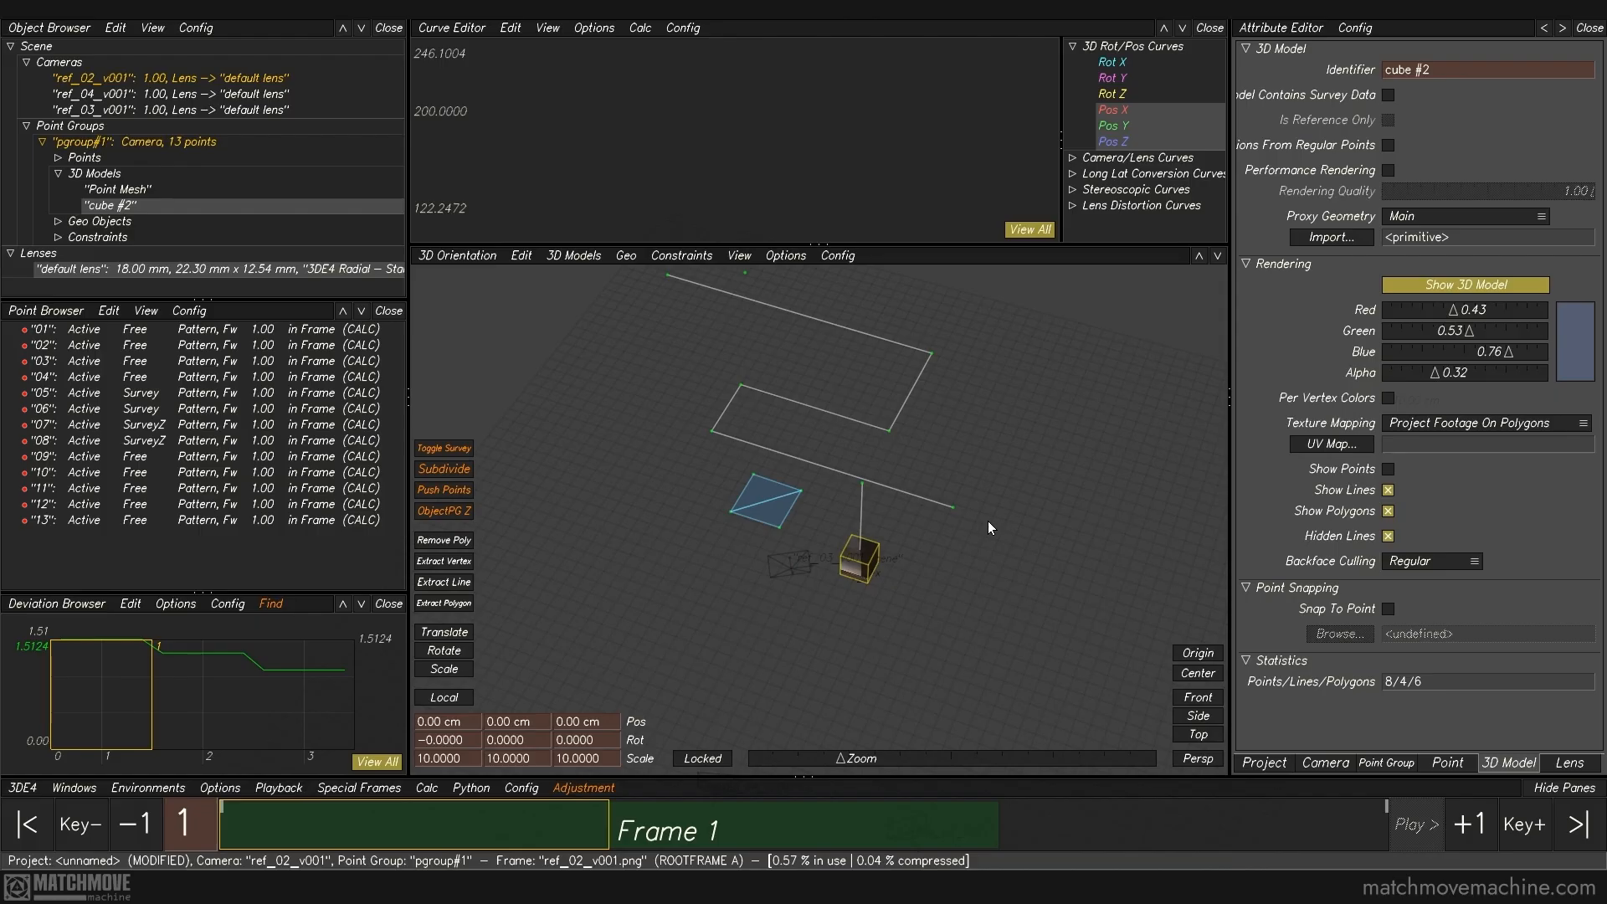
{"action": "right_click_drag", "start_coordinate": [921, 545], "coordinate": [899, 588], "text": "alt"}
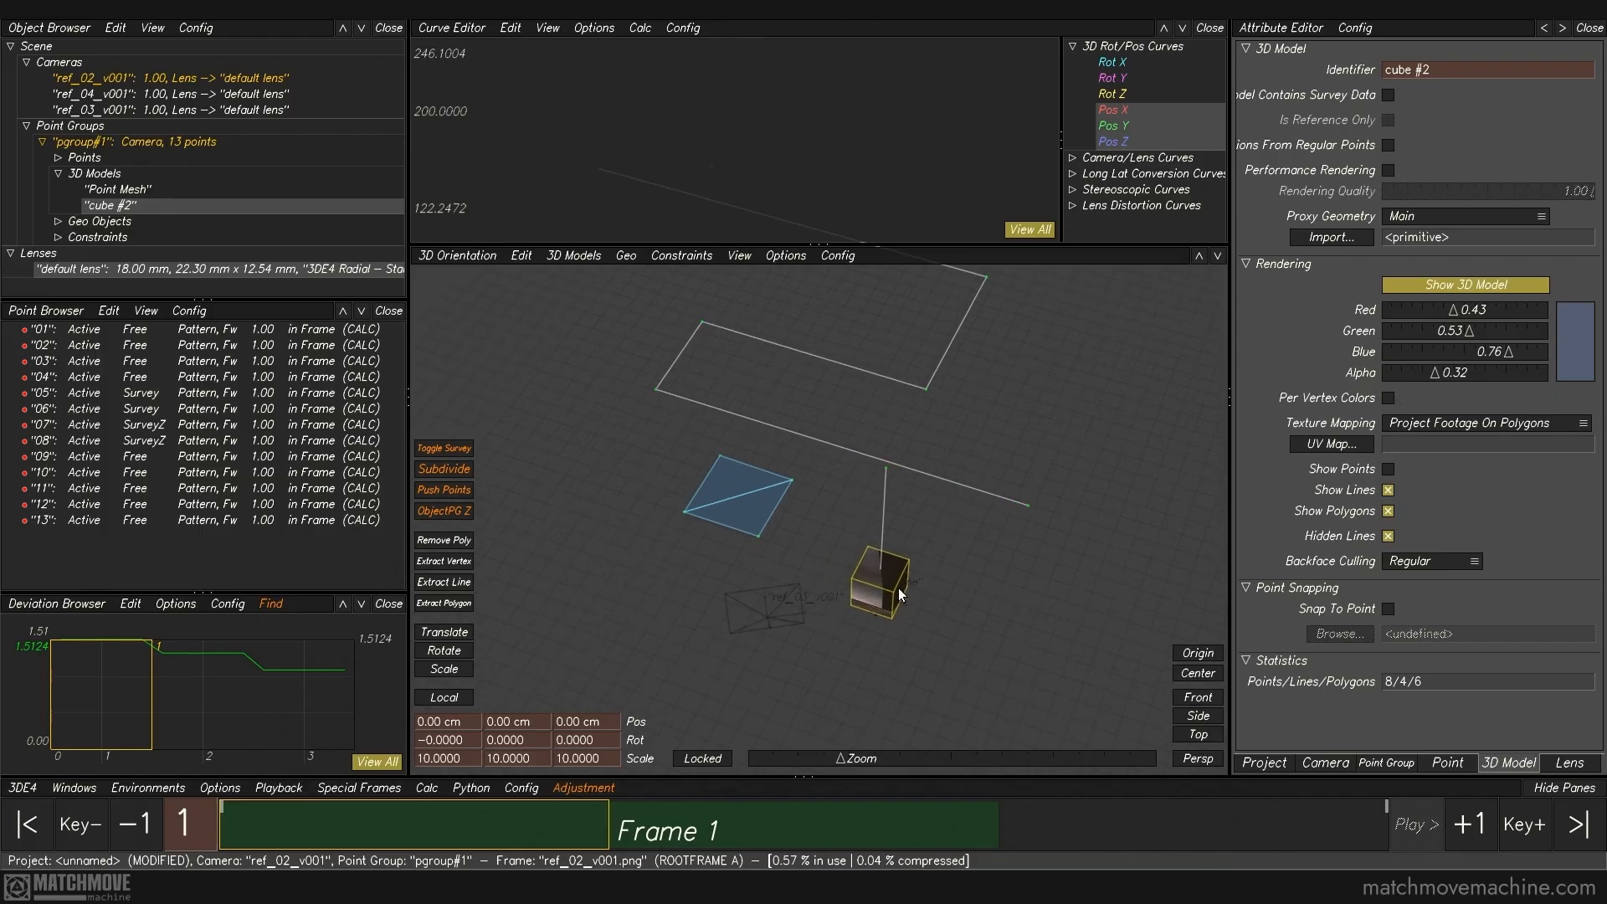
{"action": "left_click", "coordinate": [957, 595]}
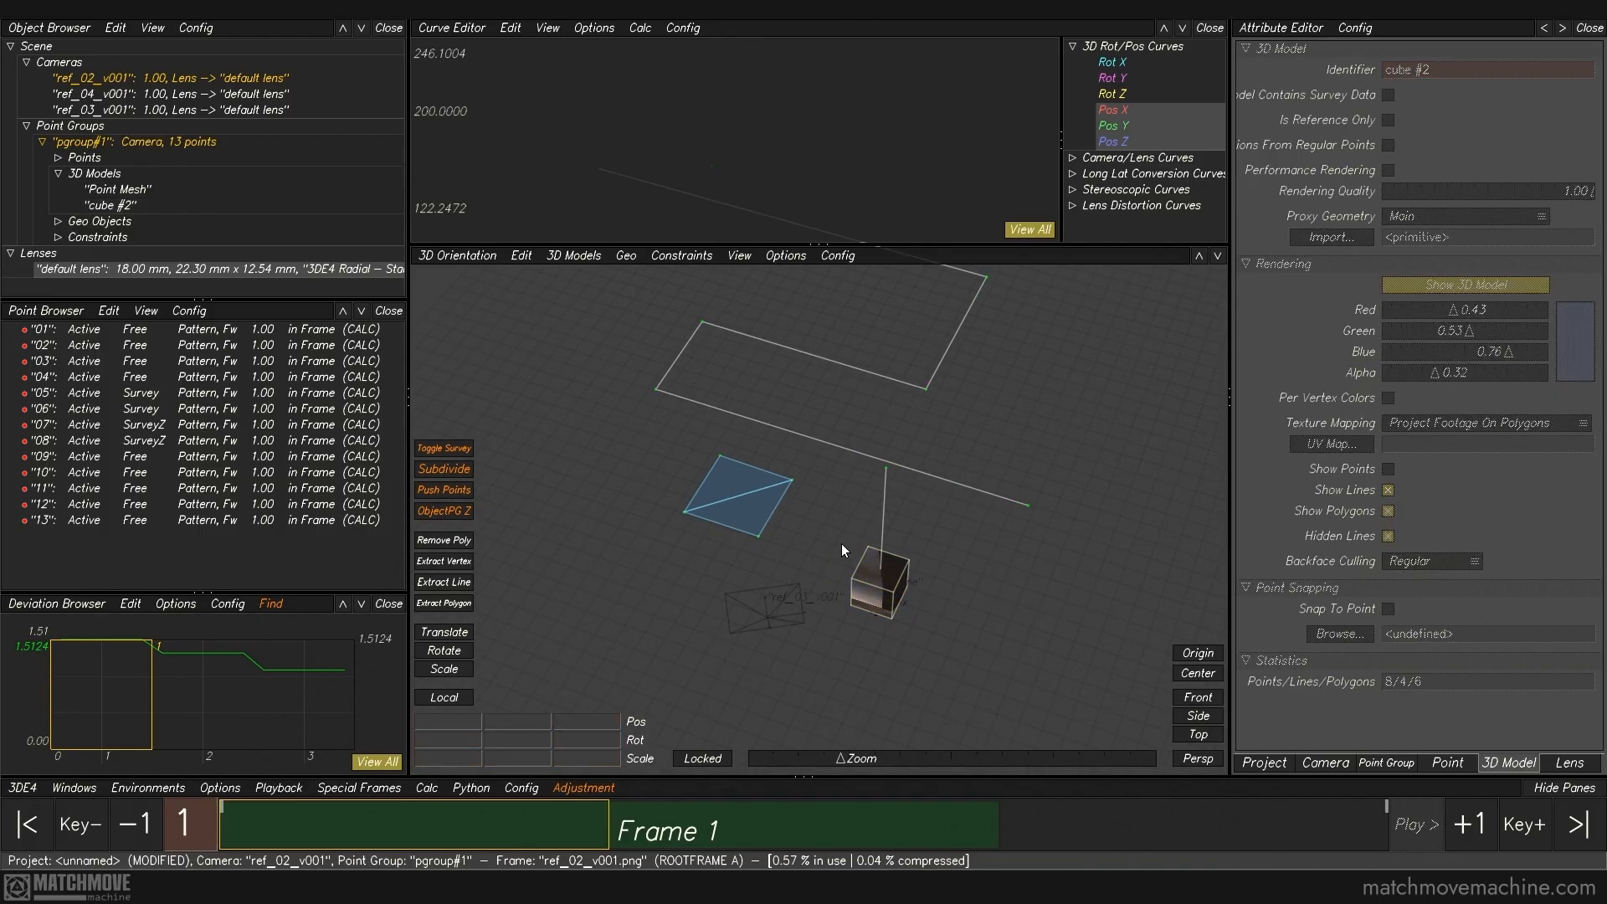
{"action": "right_click_drag", "start_coordinate": [892, 621], "coordinate": [922, 702], "text": "alt"}
{"action": "middle_click_drag", "start_coordinate": [923, 703], "coordinate": [911, 622], "text": "alt"}
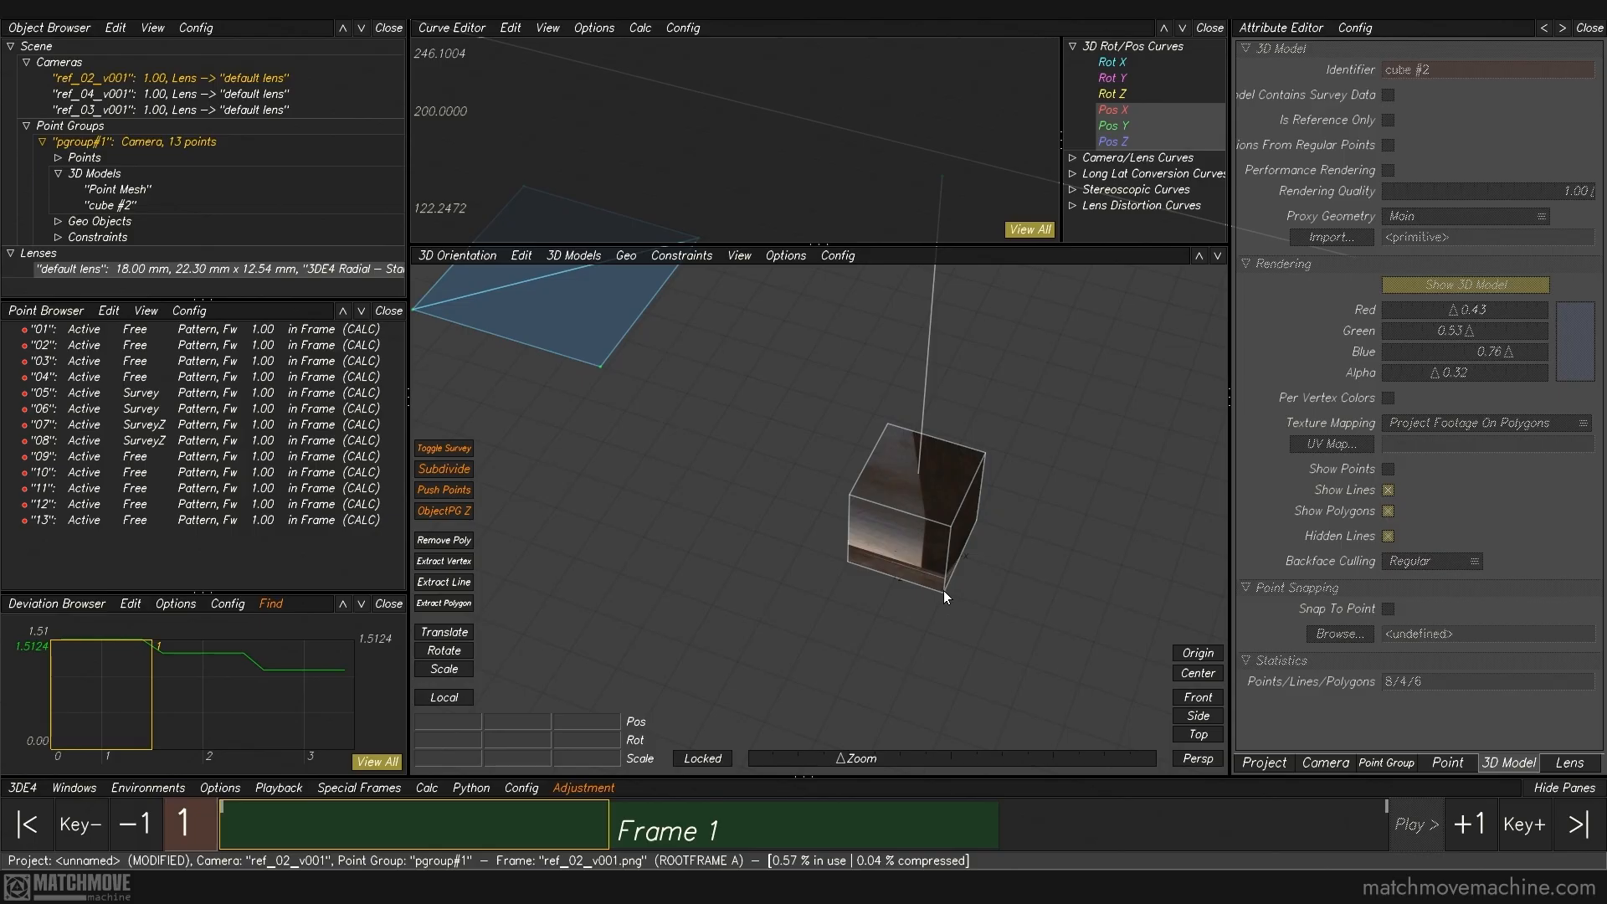
Step: Set the cube's X position to -10 cm and its Z position to -10 cm
{"action": "left_click", "coordinate": [871, 471]}
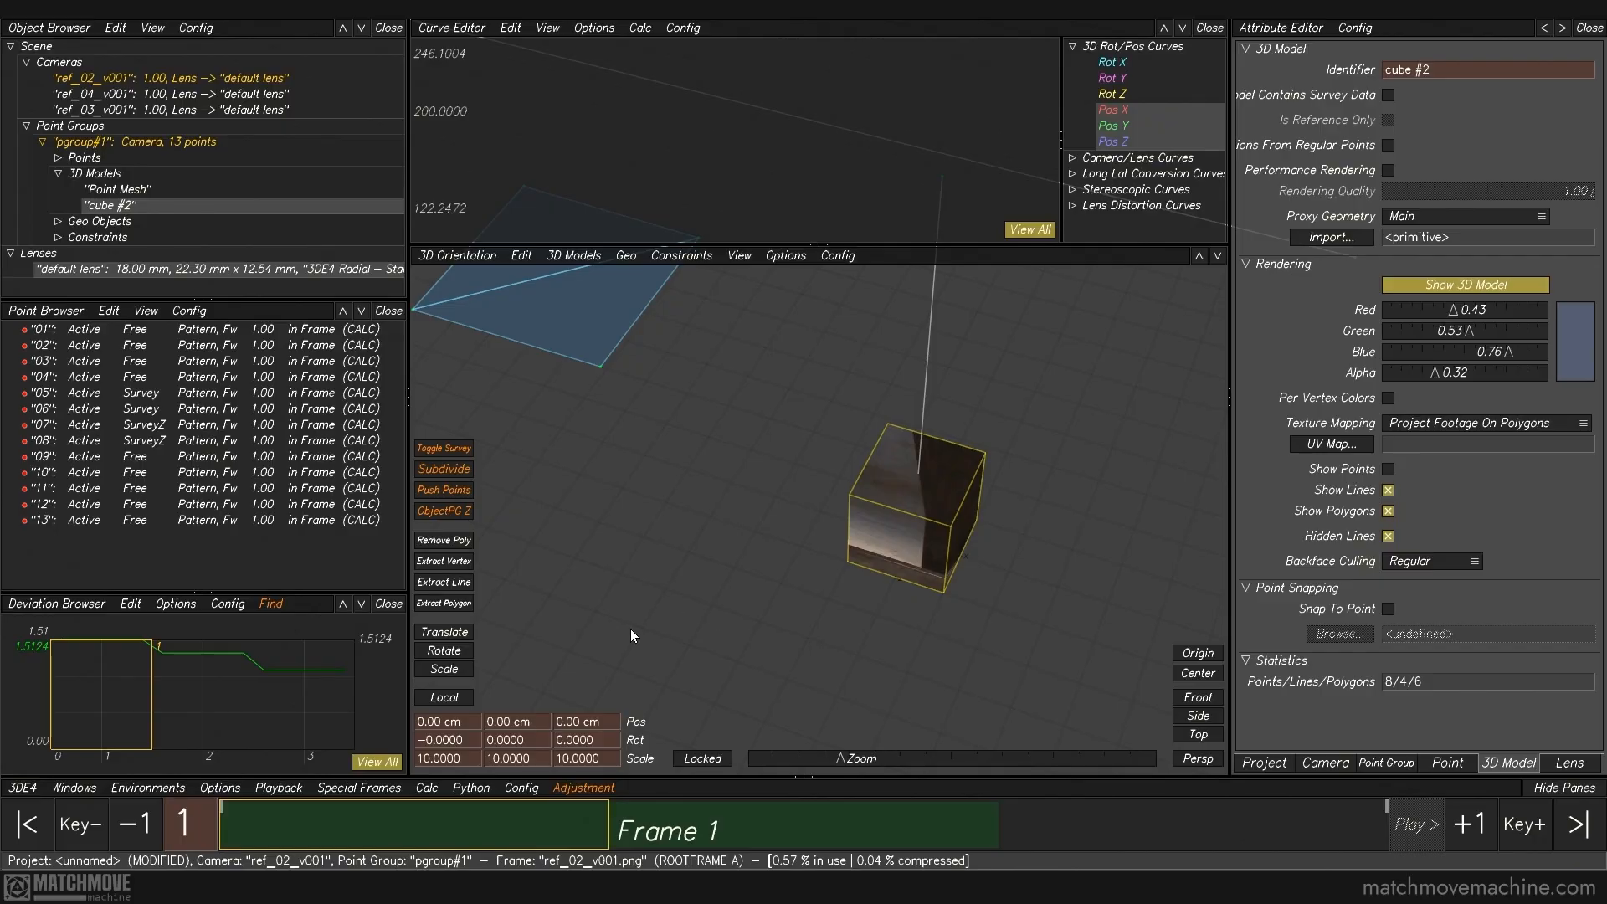
{"action": "left_click", "coordinate": [468, 720]}
{"action": "type", "text": "-10"}
{"action": "key", "text": "Tab"}
{"action": "key", "text": "Tab"}
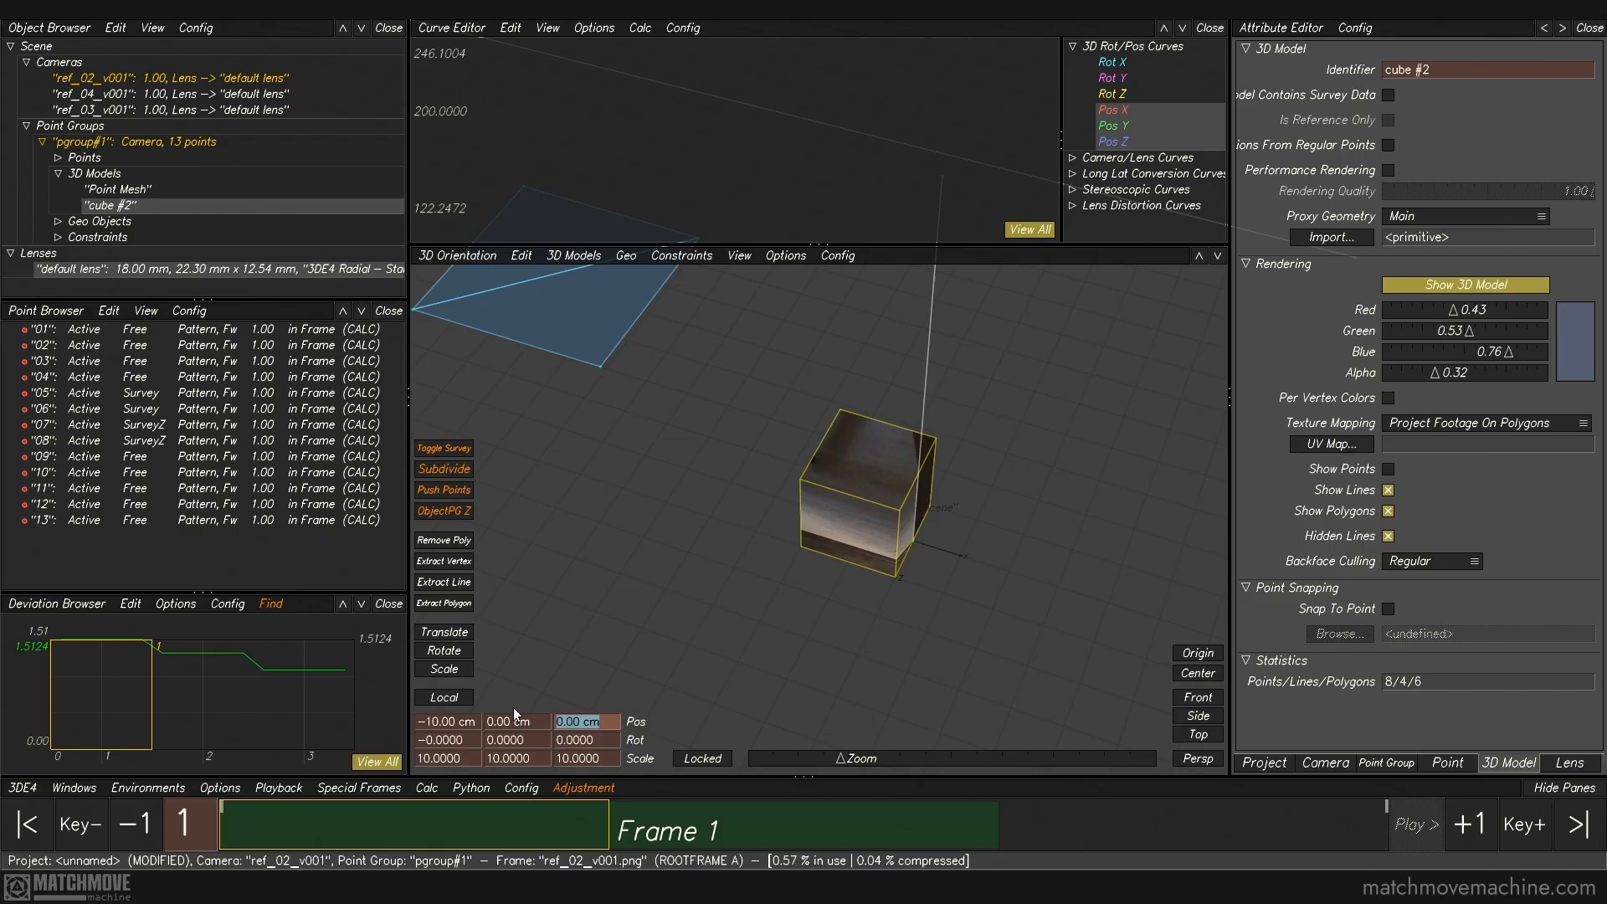
{"action": "type", "text": "-10"}
{"action": "key", "text": "Return"}
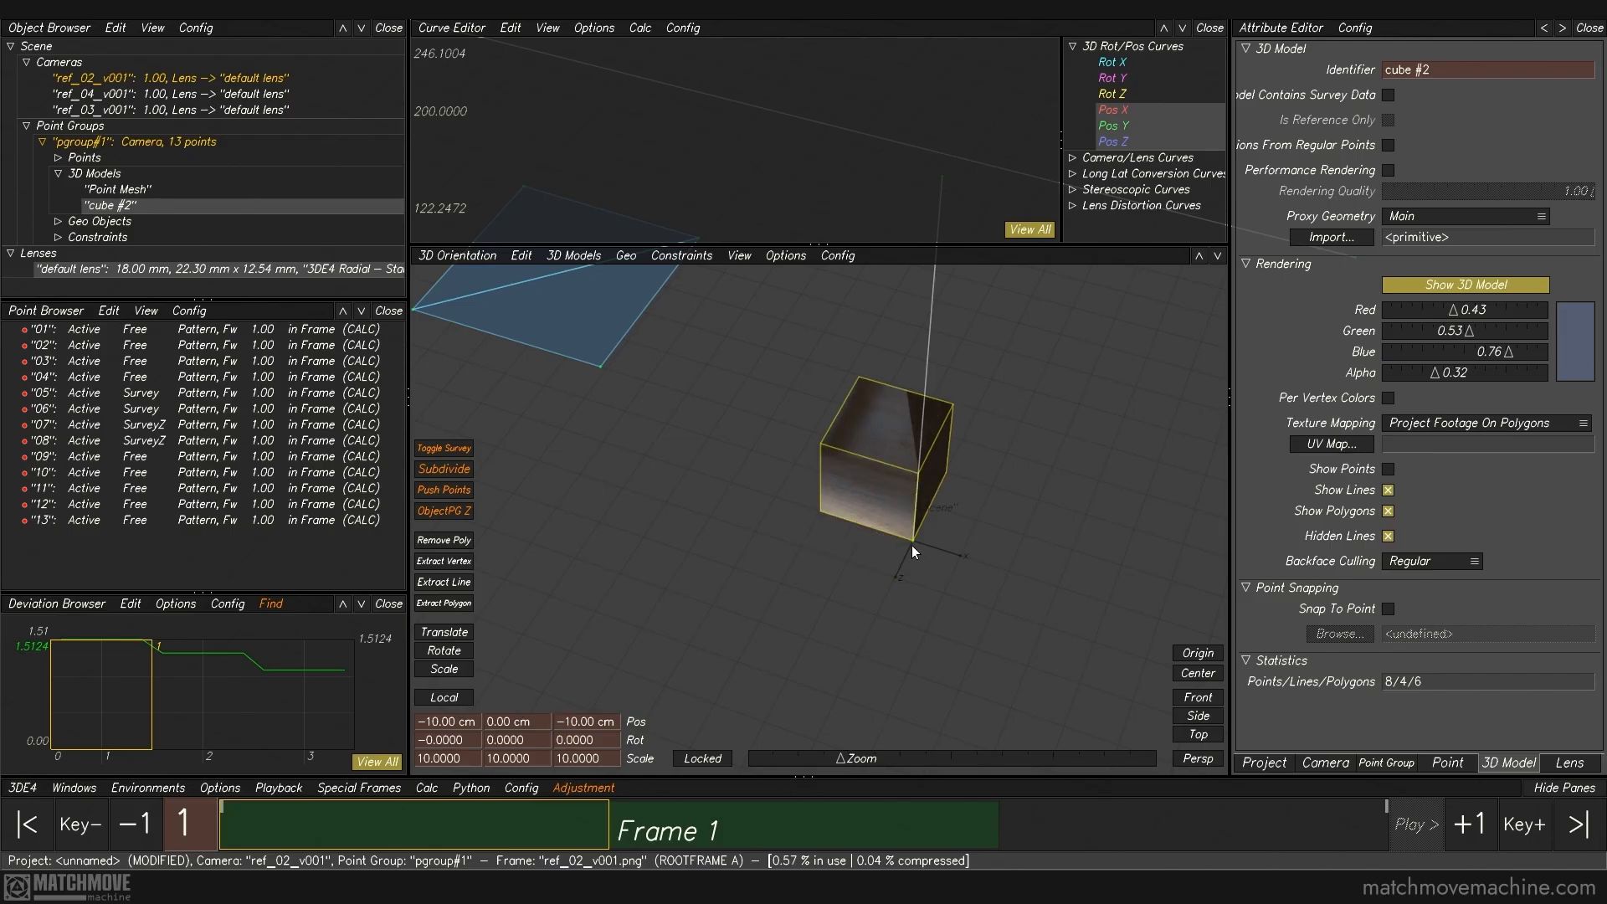
Step: Move the cube's pivot to the origin with Move 3D Model Pivot to Origin
{"action": "left_click", "coordinate": [575, 259]}
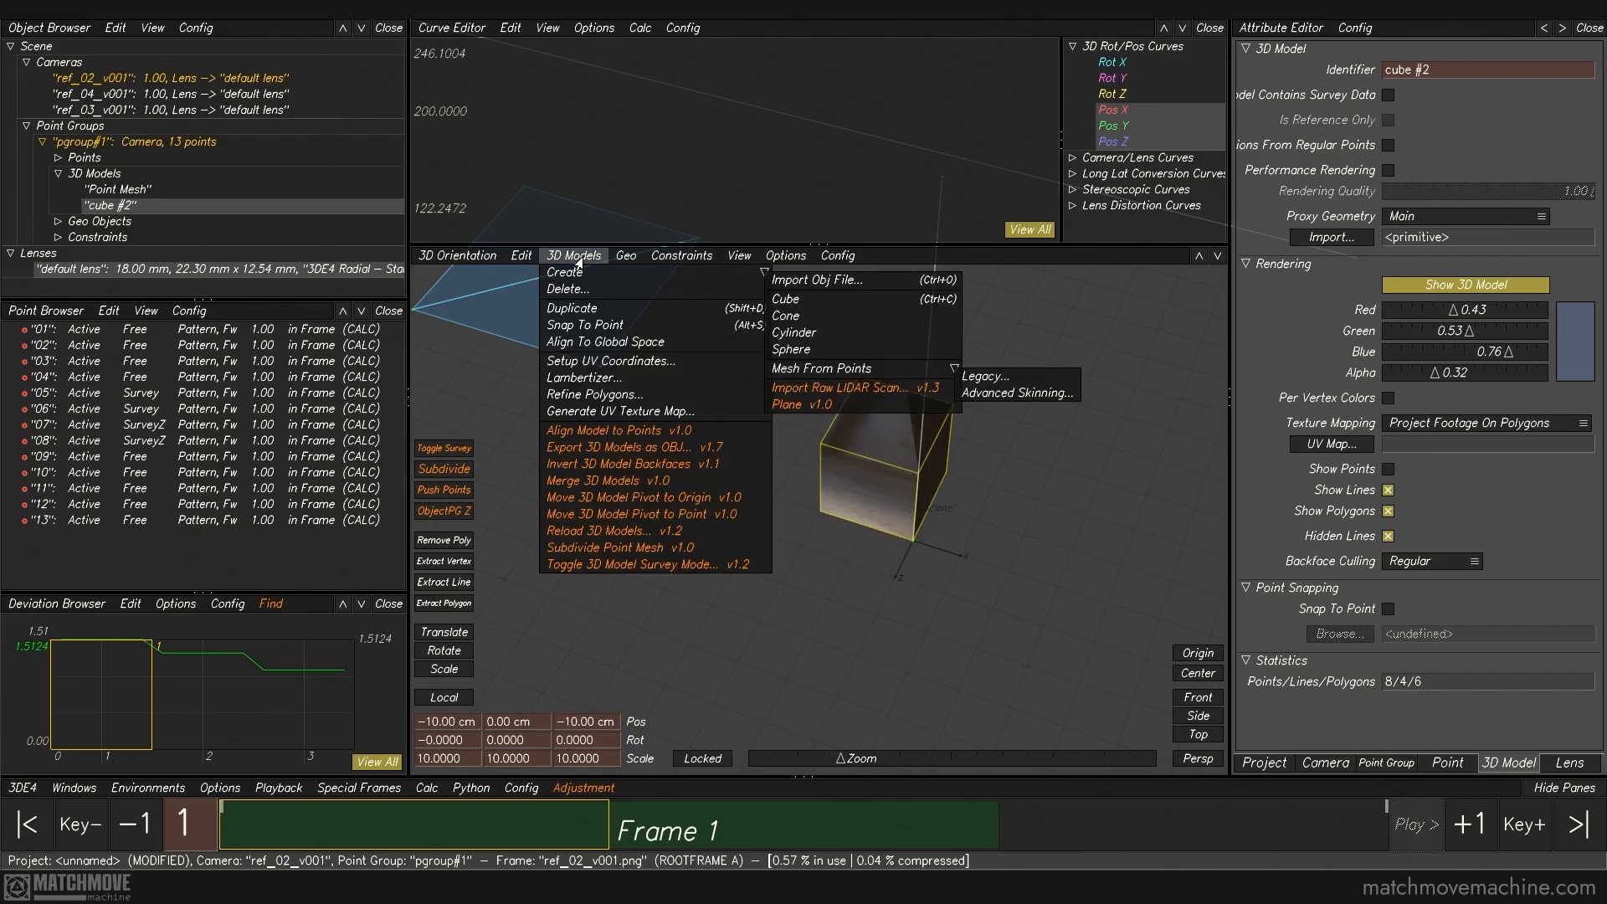
{"action": "left_click", "coordinate": [700, 500]}
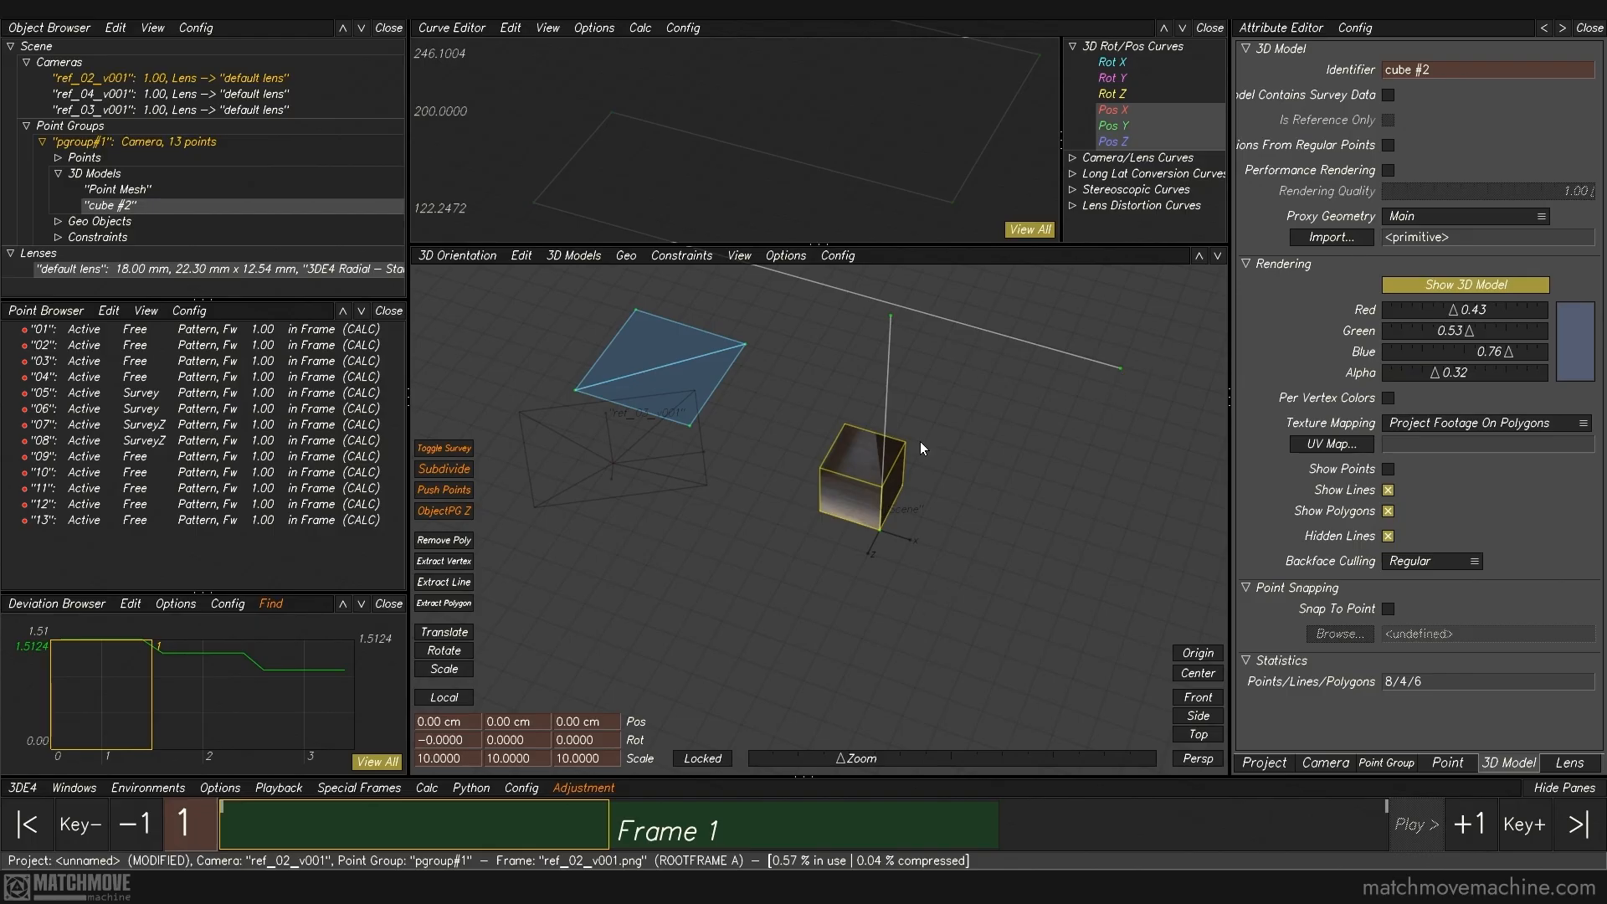
{"action": "right_click_drag", "start_coordinate": [921, 534], "coordinate": [904, 496], "text": "alt"}
{"action": "middle_click_drag", "start_coordinate": [904, 495], "coordinate": [920, 540], "text": "alt"}
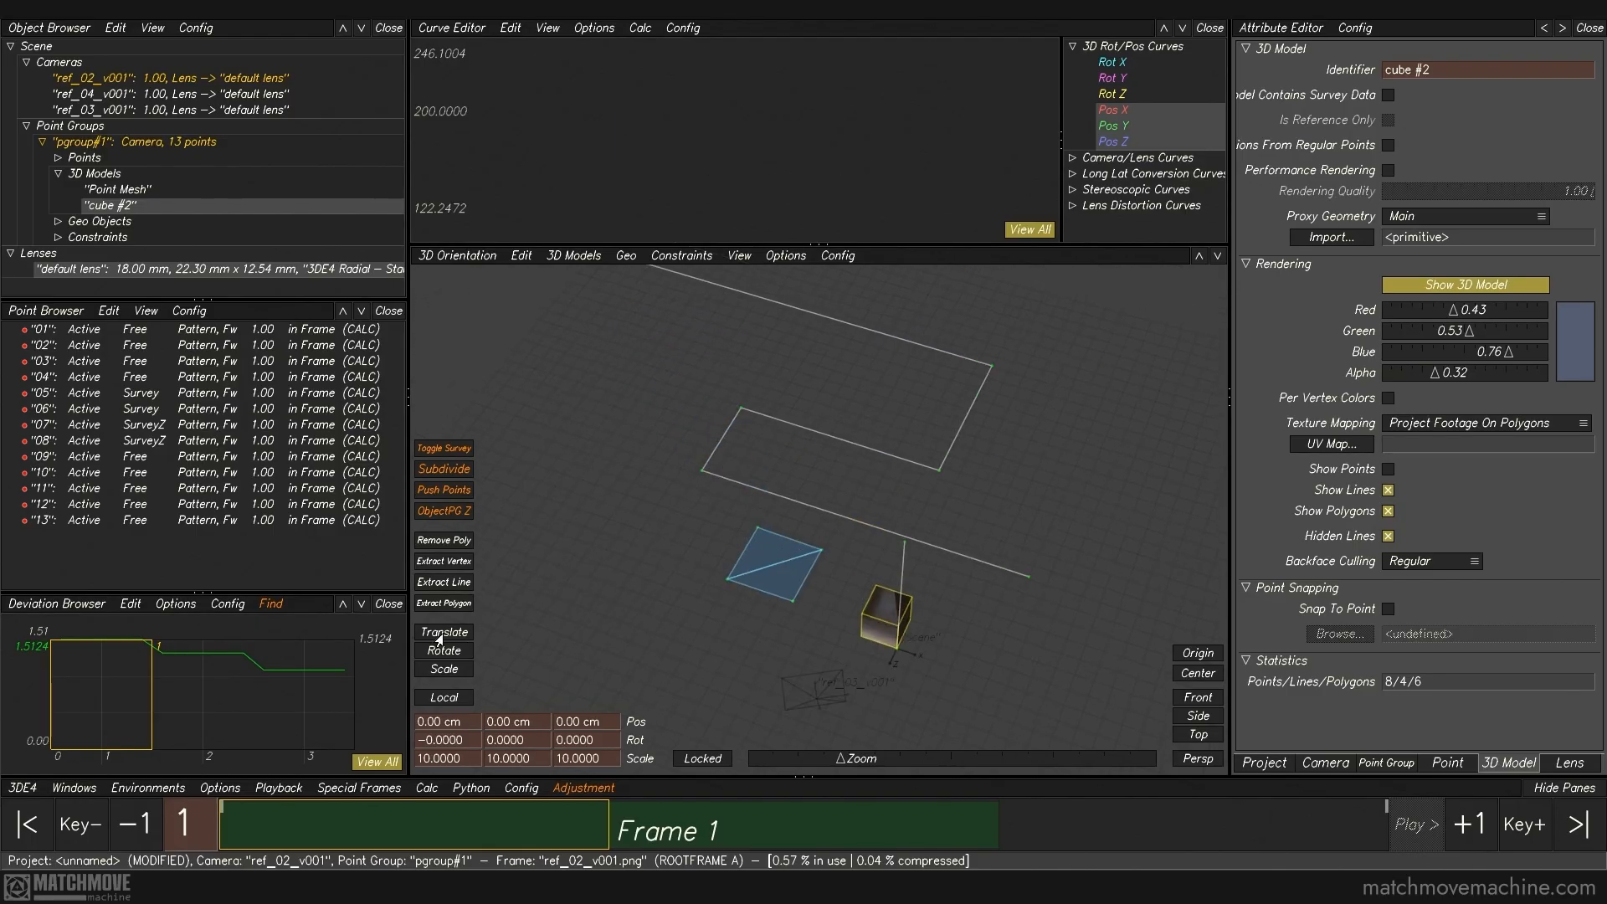
Step: Try translating and rotating the cube about its corner pivot, and reset its X and Z positions to 0
{"action": "left_click", "coordinate": [444, 636]}
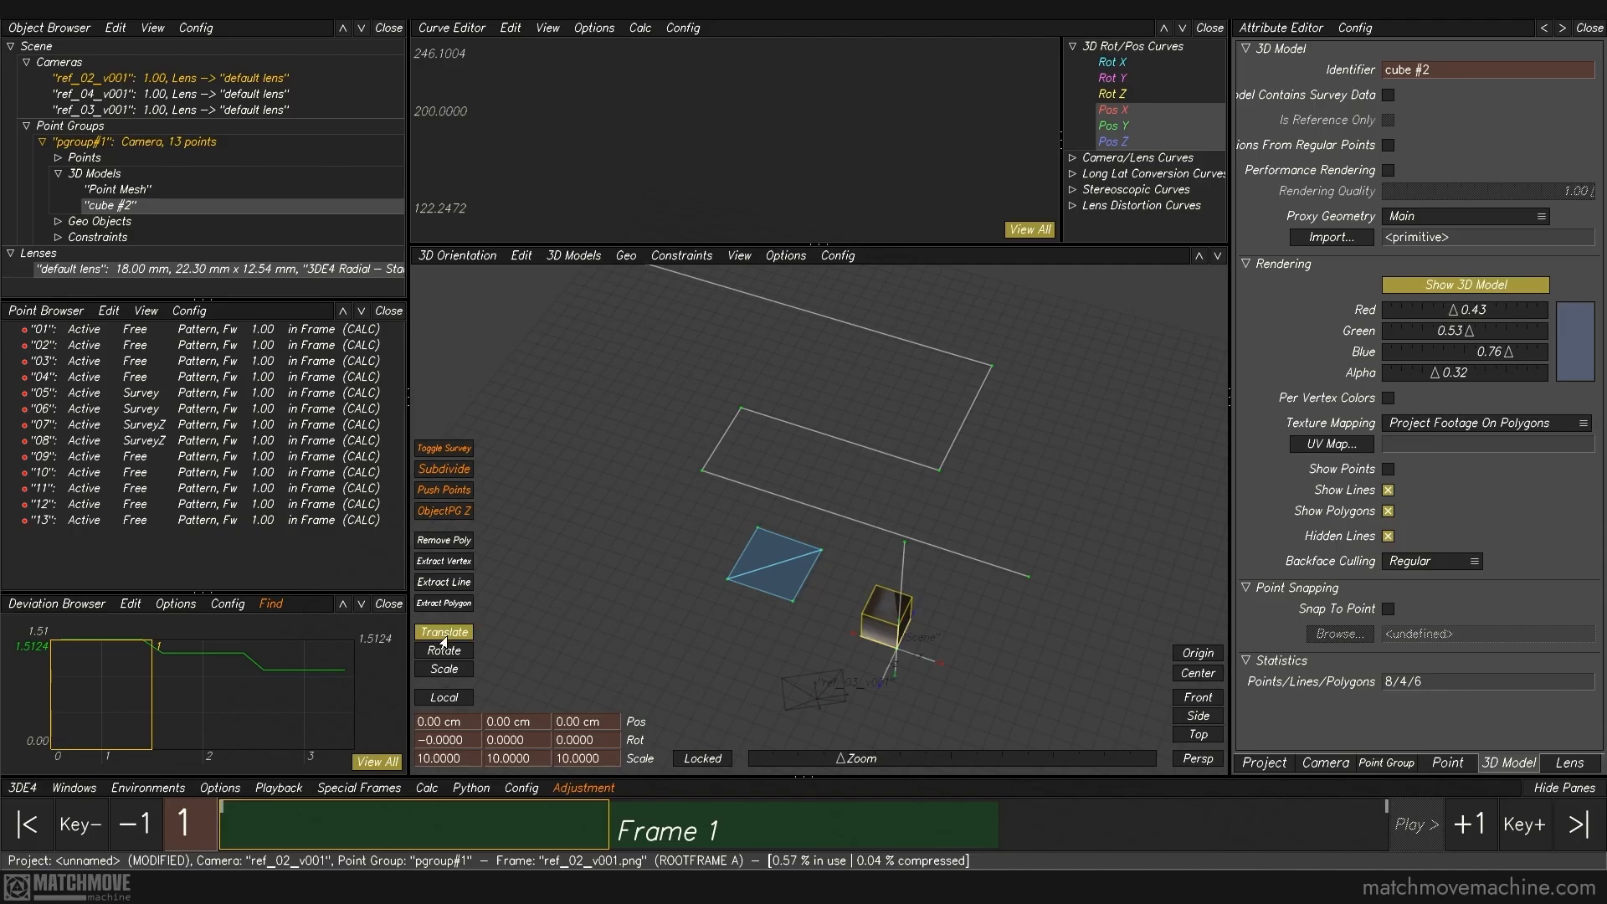
{"action": "left_click_drag", "start_coordinate": [937, 663], "coordinate": [868, 670]}
{"action": "type", "text": "0"}
{"action": "key", "text": "Return"}
{"action": "left_click", "coordinate": [606, 721]}
{"action": "type", "text": "0"}
{"action": "key", "text": "Return"}
{"action": "left_click_drag", "start_coordinate": [468, 741], "coordinate": [136, 700]}
{"action": "type", "text": "90"}
{"action": "key", "text": "Return"}
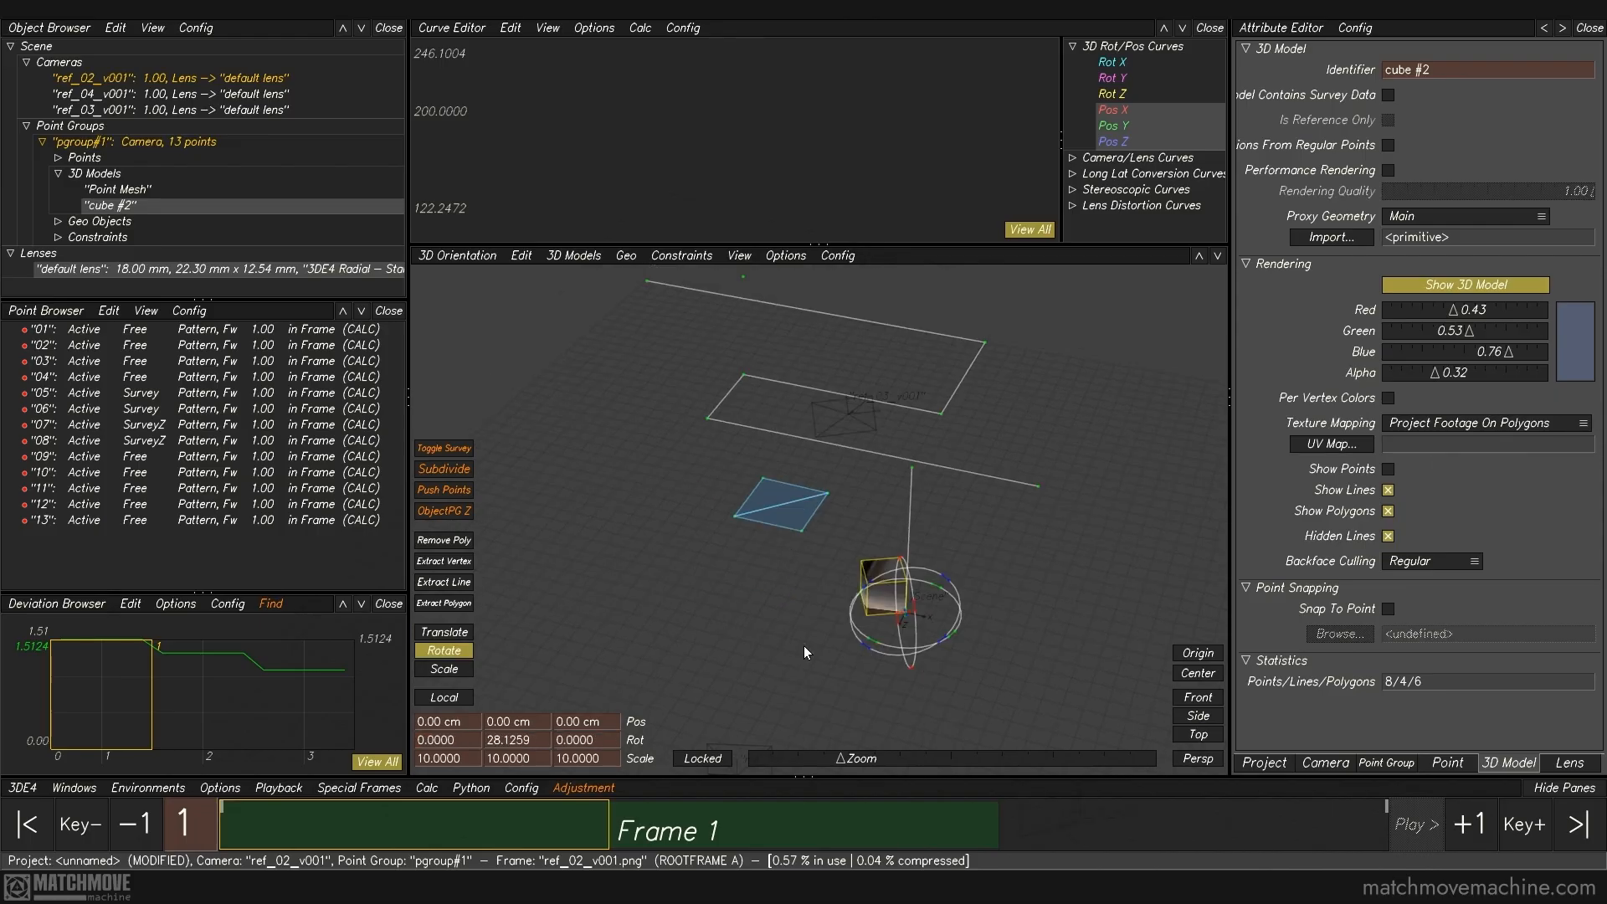
Step: Examine the cube and its corner pivot at the origin near and far in the 3D orientation view
{"action": "right_click_drag", "start_coordinate": [848, 613], "coordinate": [892, 623], "text": "alt"}
{"action": "middle_click_drag", "start_coordinate": [890, 621], "coordinate": [885, 622], "text": "alt"}
{"action": "mouse_move", "coordinate": [885, 622]}
{"action": "right_mouse_down", "text": "alt"}
{"action": "mouse_move", "coordinate": [908, 625]}
{"action": "mouse_move", "coordinate": [882, 626]}
{"action": "right_mouse_up", "text": "alt"}
{"action": "key", "text": "plus"}
{"action": "key", "text": "plus"}
{"action": "key", "text": "plus"}
{"action": "key", "text": "plus"}
{"action": "key", "text": "plus"}
{"action": "key", "text": "plus"}
{"action": "key", "text": "plus"}
{"action": "key", "text": "plus"}
{"action": "key", "text": "minus"}
{"action": "key", "text": "minus"}
{"action": "key", "text": "minus"}
{"action": "key", "text": "minus"}
{"action": "key", "text": "minus"}
{"action": "key", "text": "minus"}
{"action": "key", "text": "minus"}
{"action": "key", "text": "minus"}
{"action": "key", "text": "minus"}
{"action": "key", "text": "minus"}
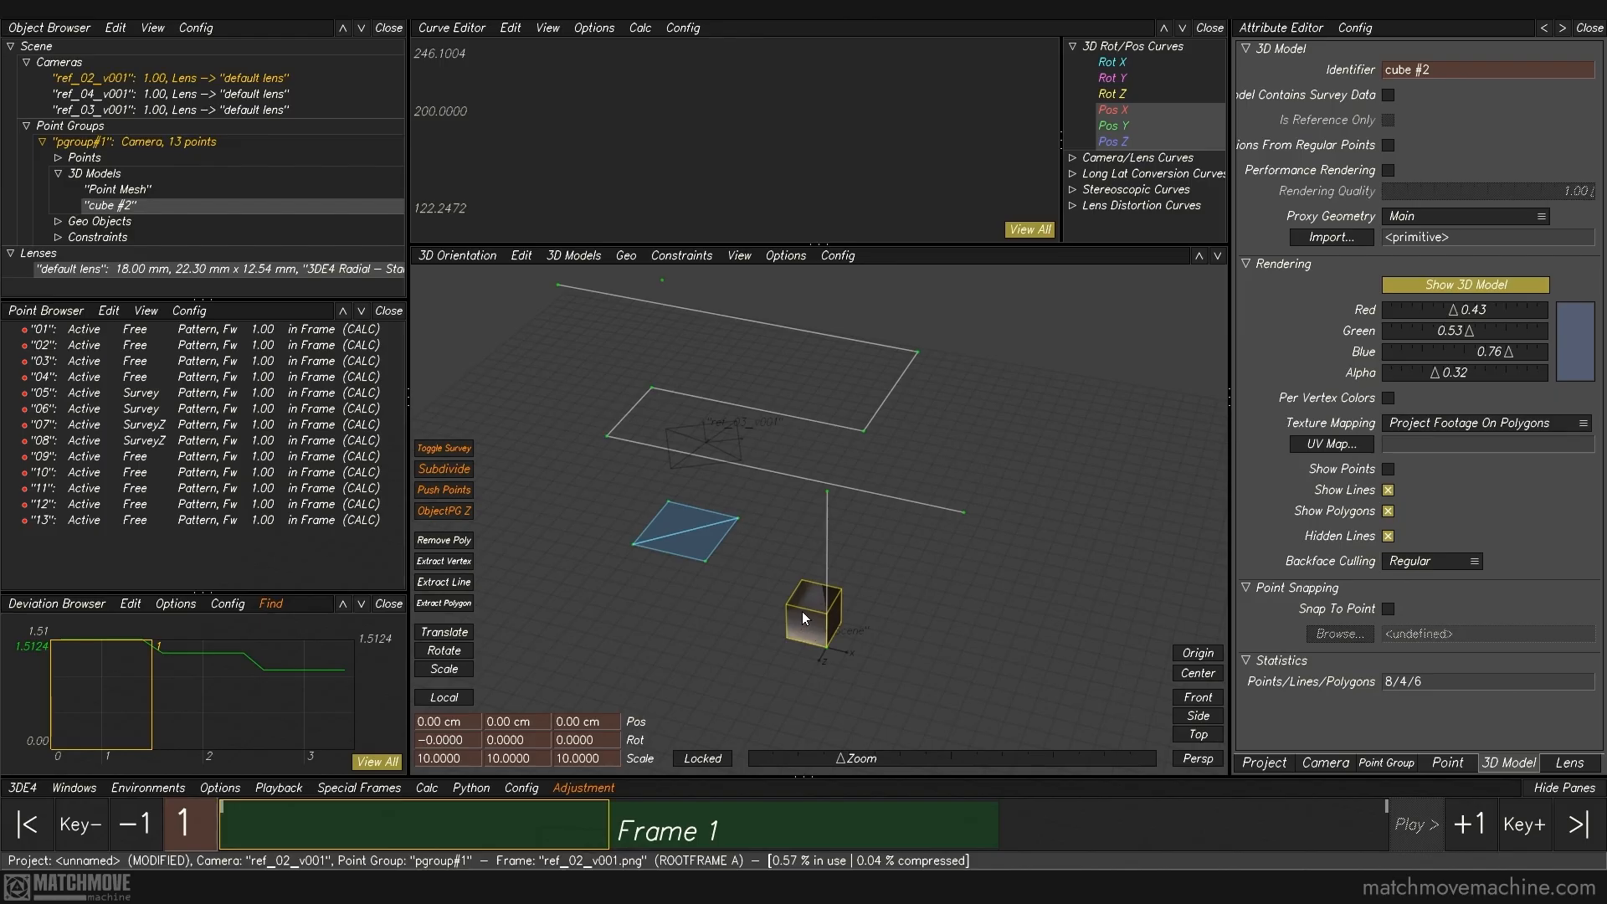
Step: Turn on Snap To Point for the cube and snap it to point 13
{"action": "left_click", "coordinate": [1388, 609]}
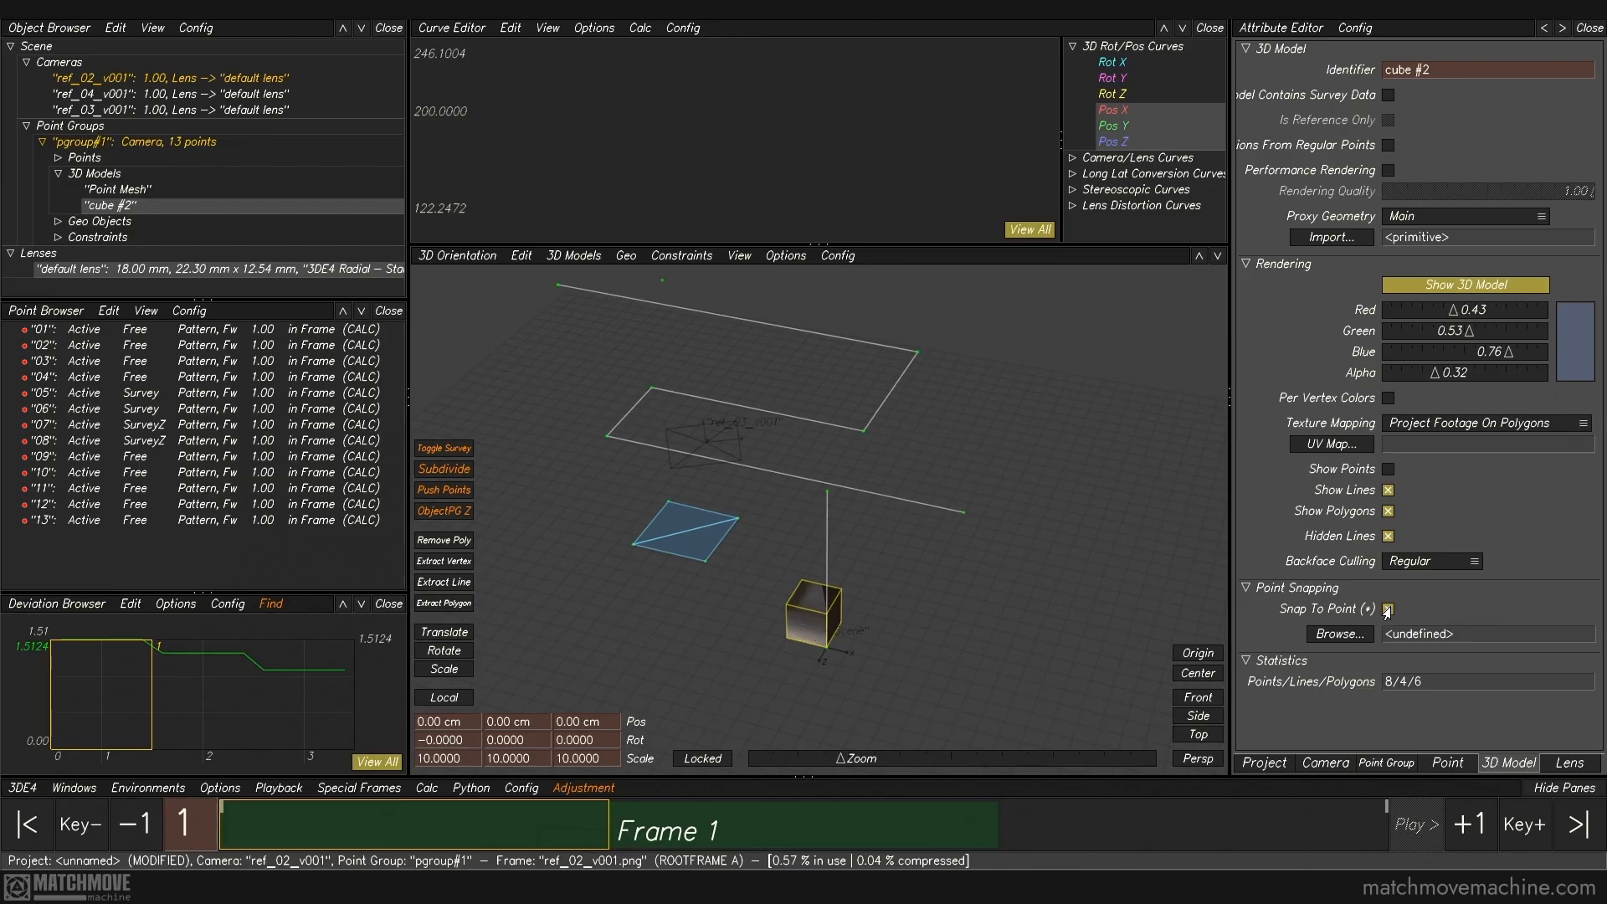
{"action": "left_click", "coordinate": [1340, 633]}
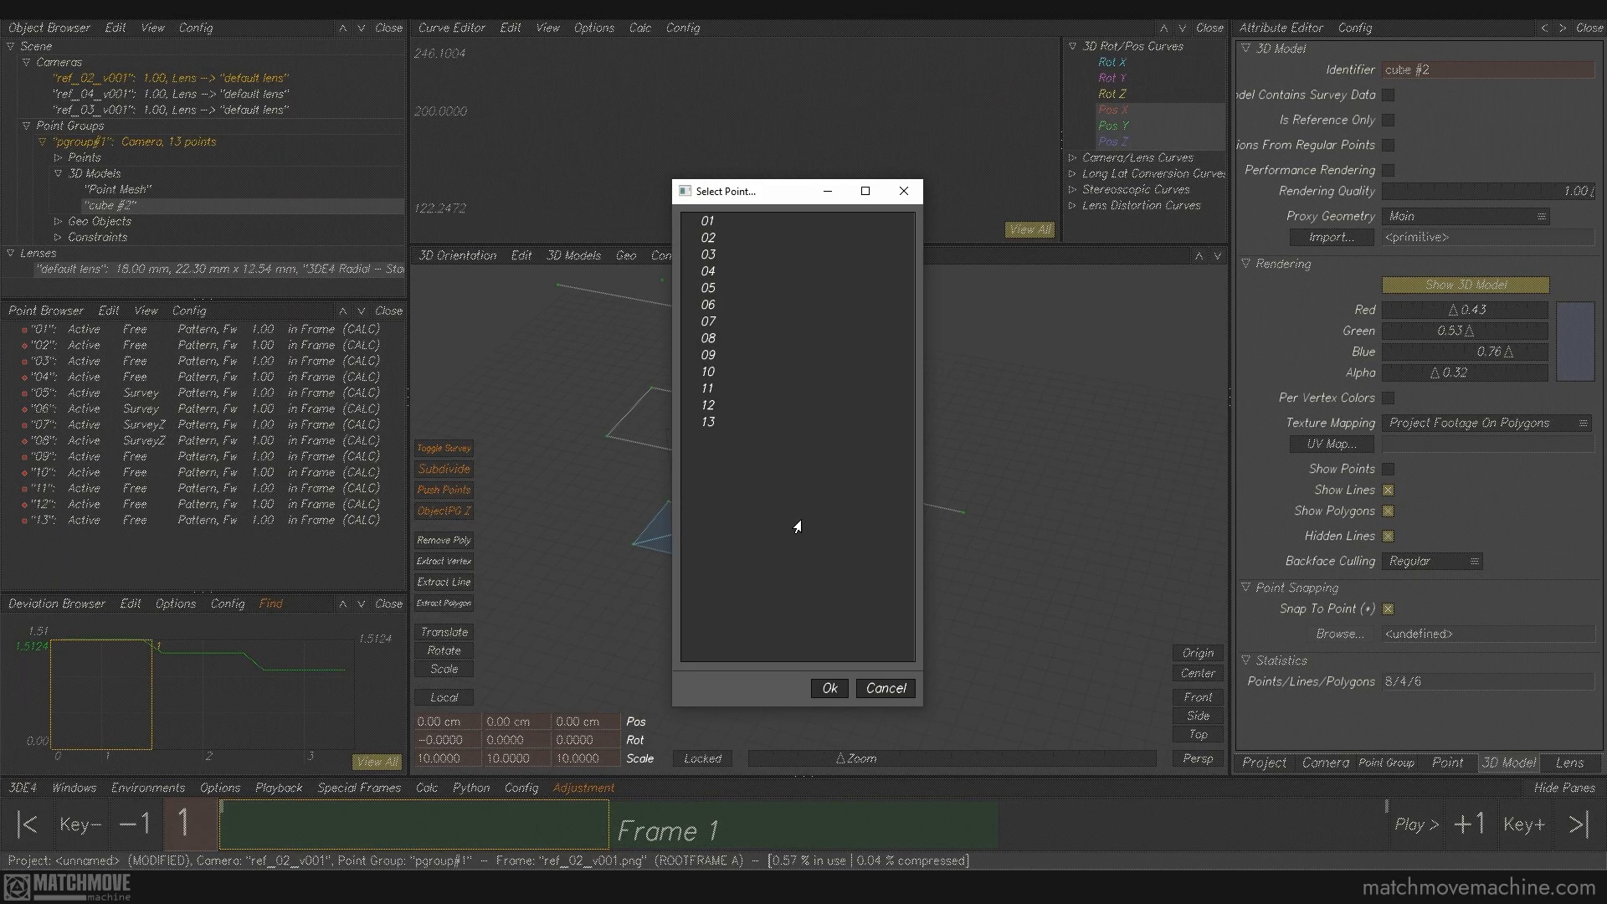
{"action": "left_click", "coordinate": [710, 425]}
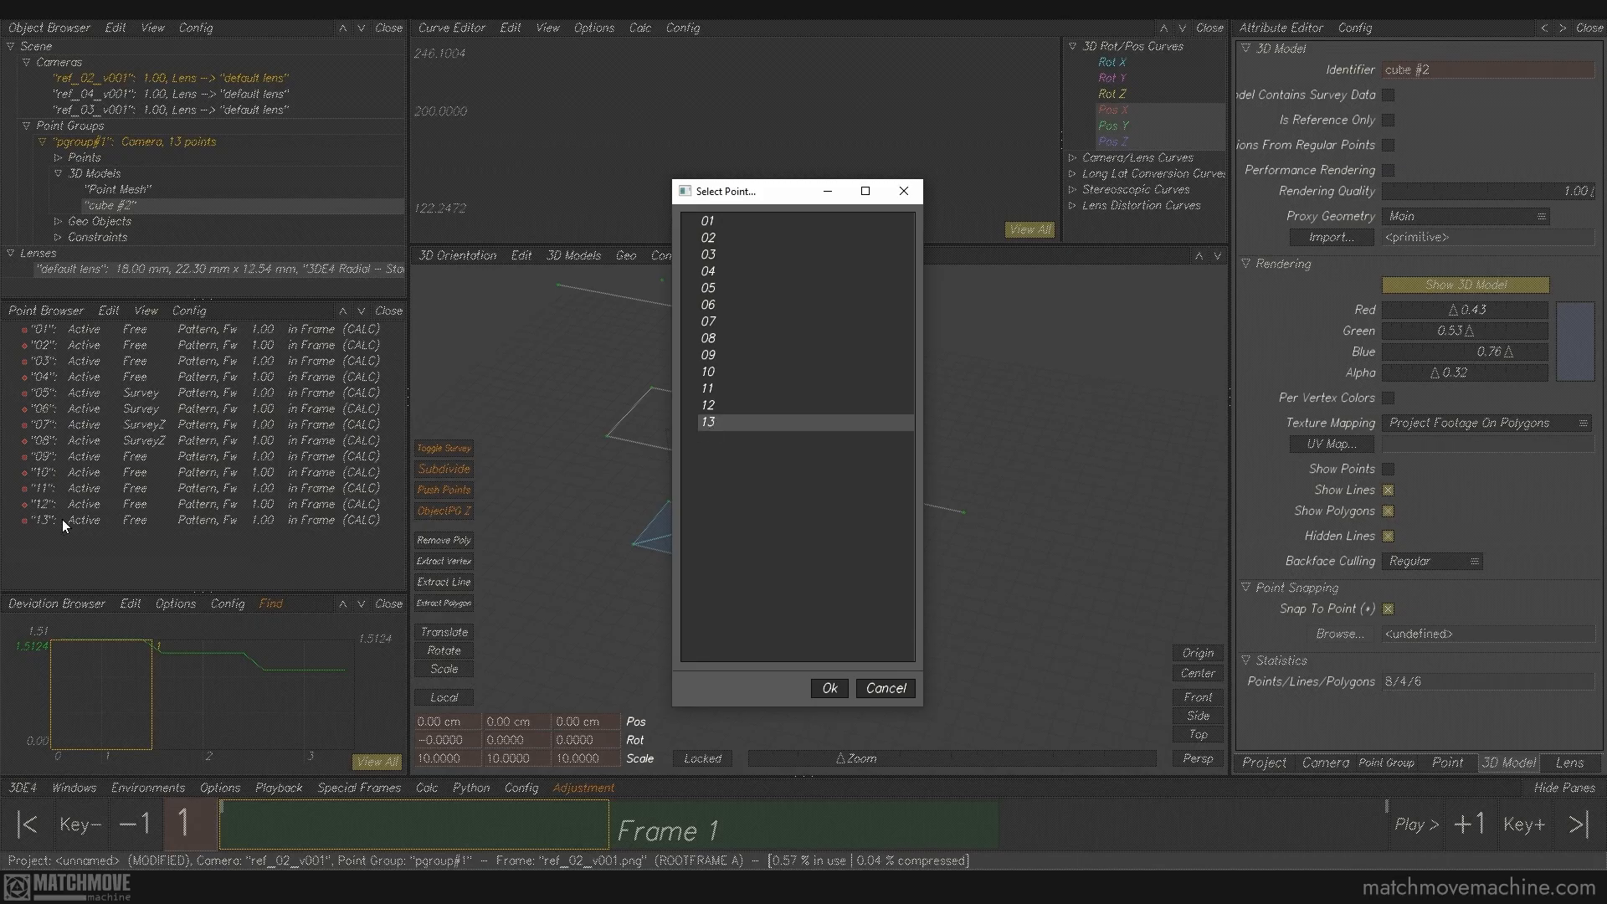
{"action": "left_click", "coordinate": [833, 689]}
{"action": "middle_click_drag", "start_coordinate": [743, 387], "coordinate": [779, 479], "text": "alt"}
{"action": "right_click_drag", "start_coordinate": [779, 479], "coordinate": [808, 583], "text": "alt"}
{"action": "middle_click_drag", "start_coordinate": [810, 589], "coordinate": [871, 615], "text": "alt"}
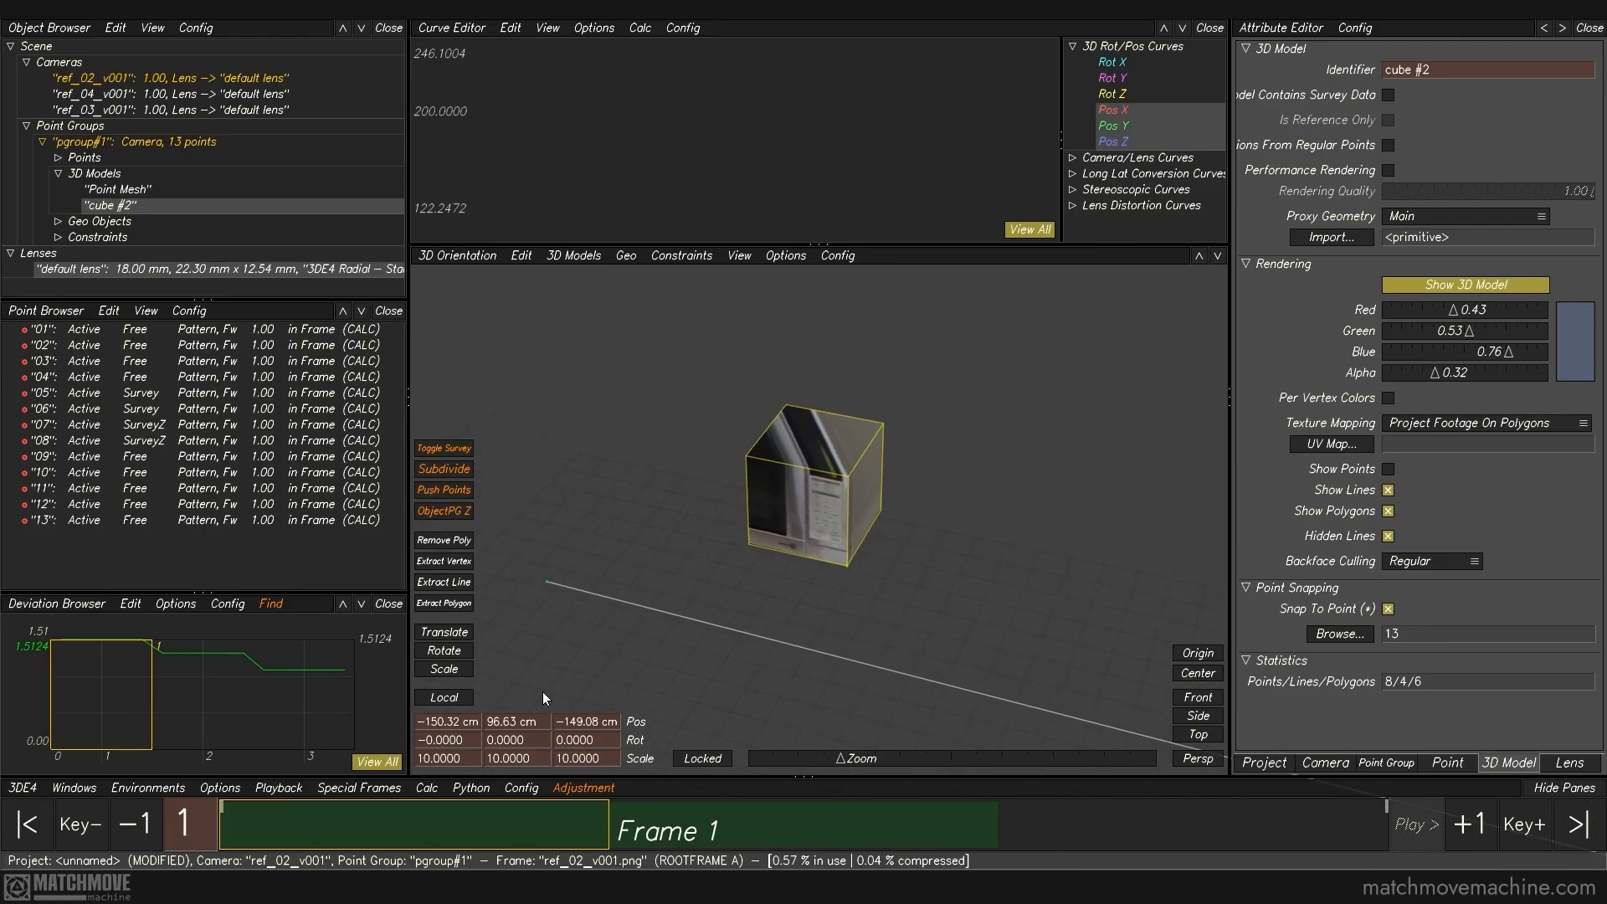
Step: Scale the cube to about 22.95 by 12.71 by 15.19 so it matches the microwave in the projected footage
{"action": "left_click", "coordinate": [444, 669]}
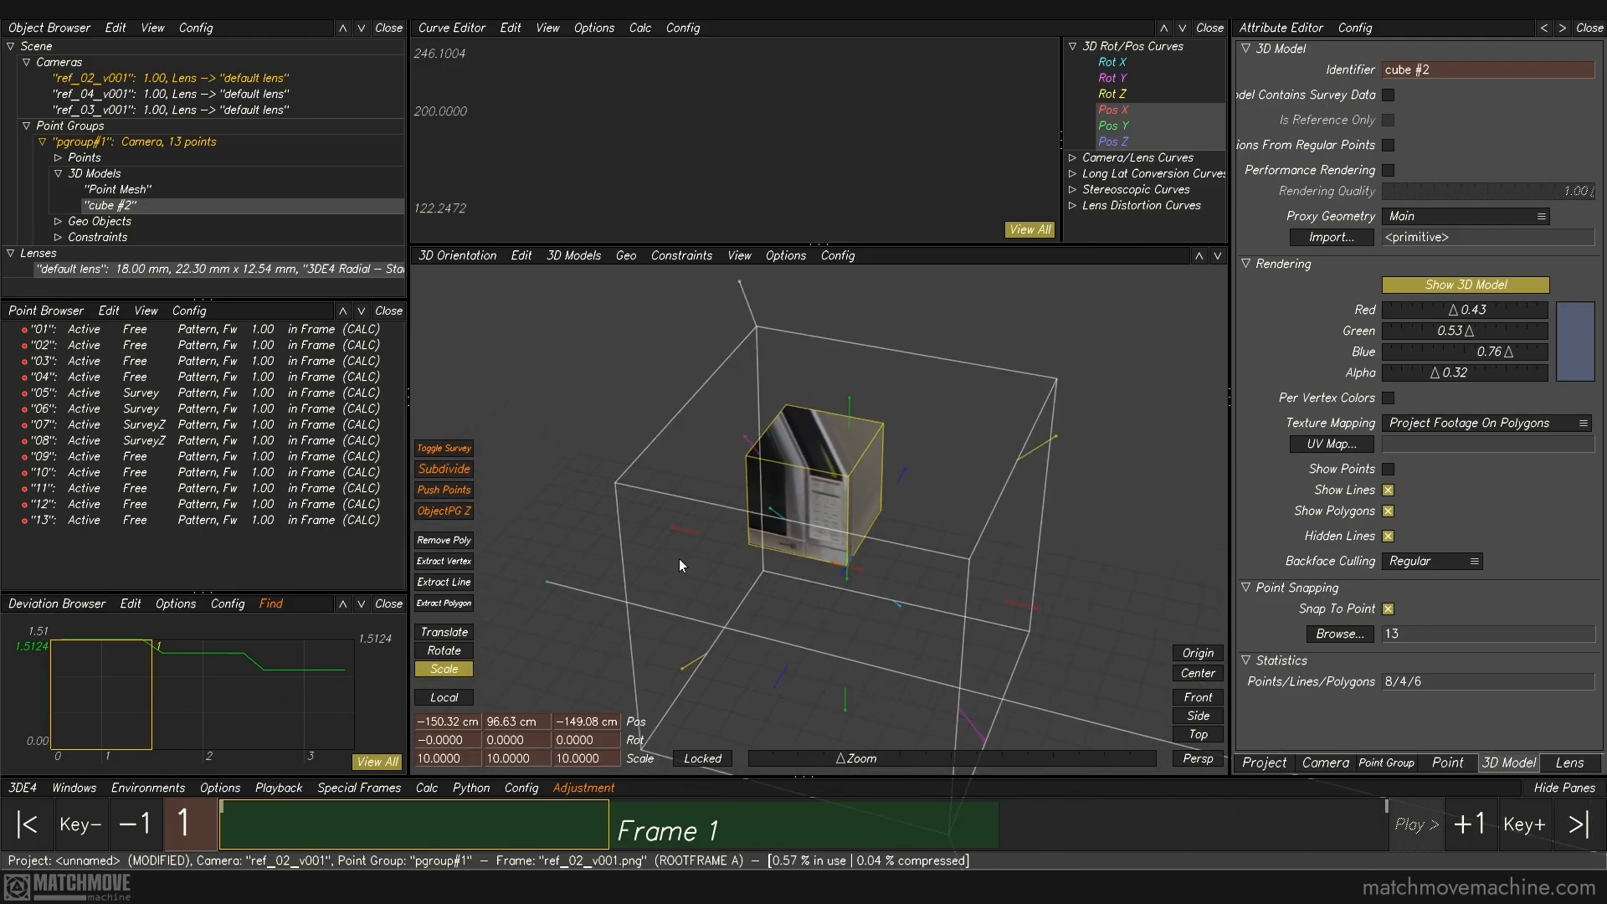
{"action": "left_click_drag", "start_coordinate": [682, 544], "coordinate": [495, 461]}
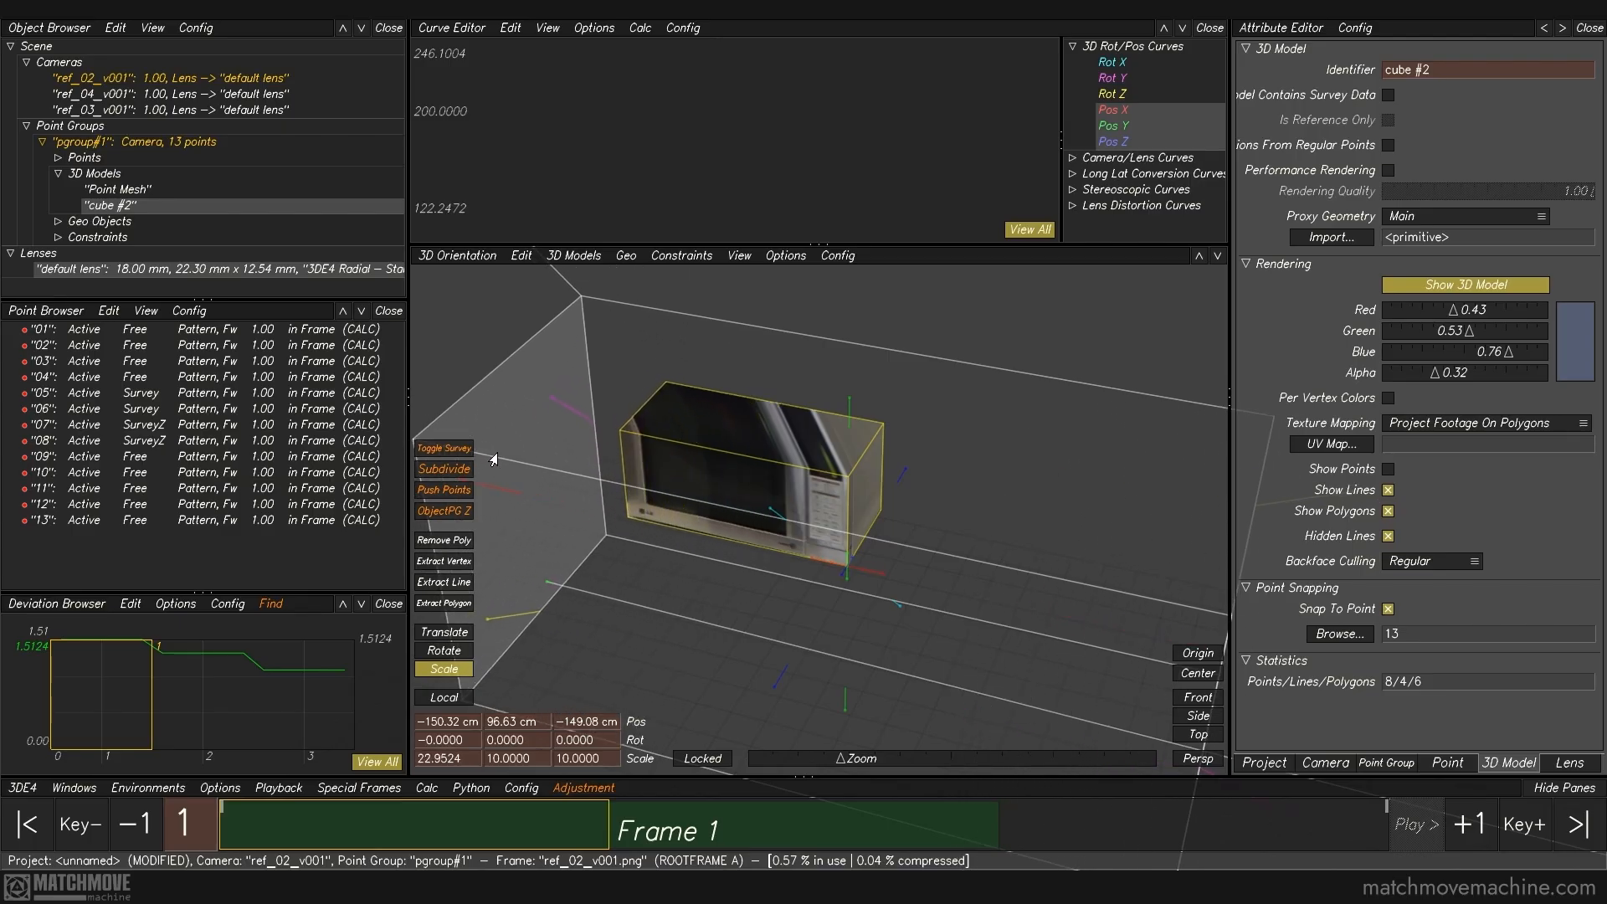
{"action": "left_click_drag", "start_coordinate": [845, 412], "coordinate": [834, 388]}
{"action": "left_click_drag", "start_coordinate": [902, 474], "coordinate": [928, 434]}
{"action": "left_click", "coordinate": [427, 672]}
{"action": "right_click_drag", "start_coordinate": [727, 658], "coordinate": [657, 542]}
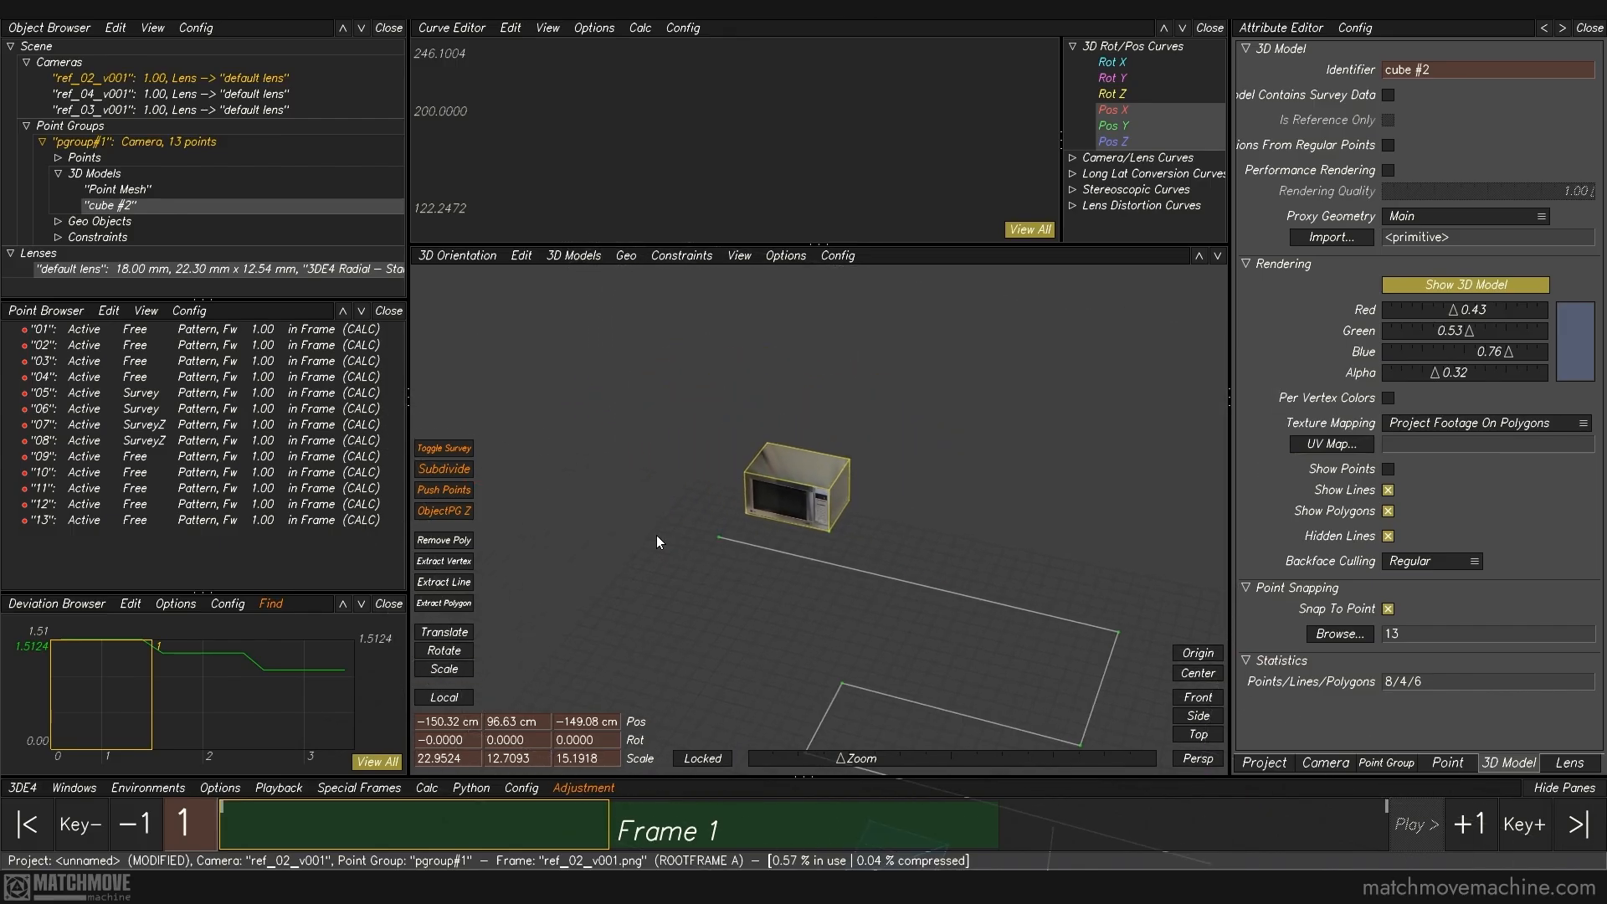
{"action": "left_click", "coordinate": [656, 543]}
Step: Examine the microwave box relative to the countertop lines and review the commands for creating 3D models
{"action": "left_click_drag", "start_coordinate": [473, 835], "coordinate": [556, 763]}
{"action": "right_click_drag", "start_coordinate": [869, 611], "coordinate": [785, 507]}
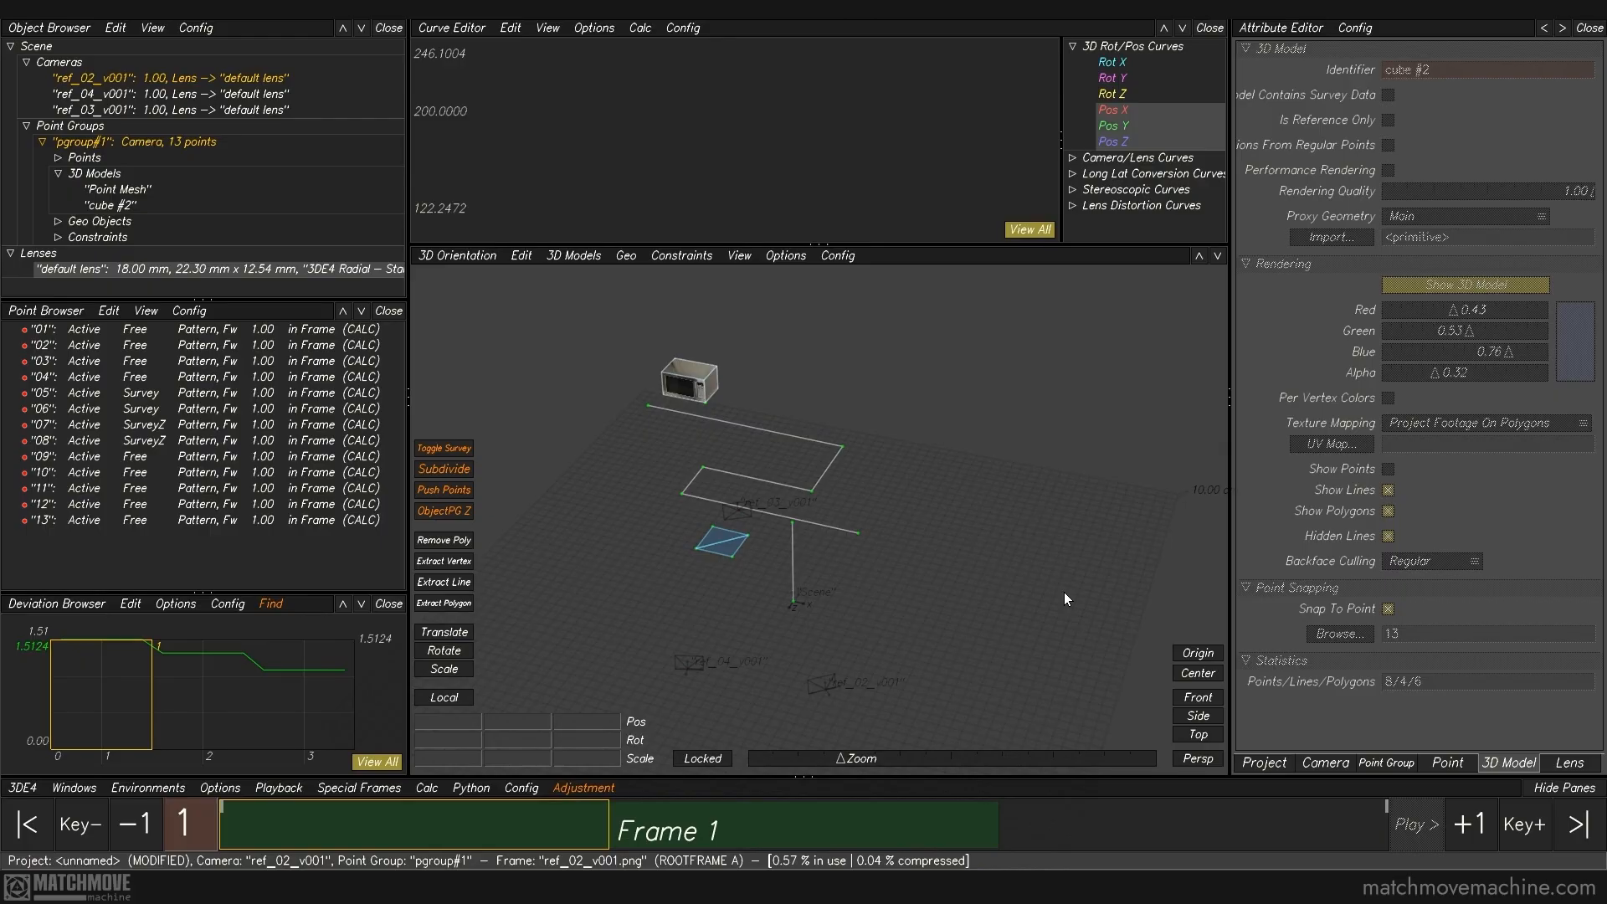
{"action": "left_click", "coordinate": [576, 255]}
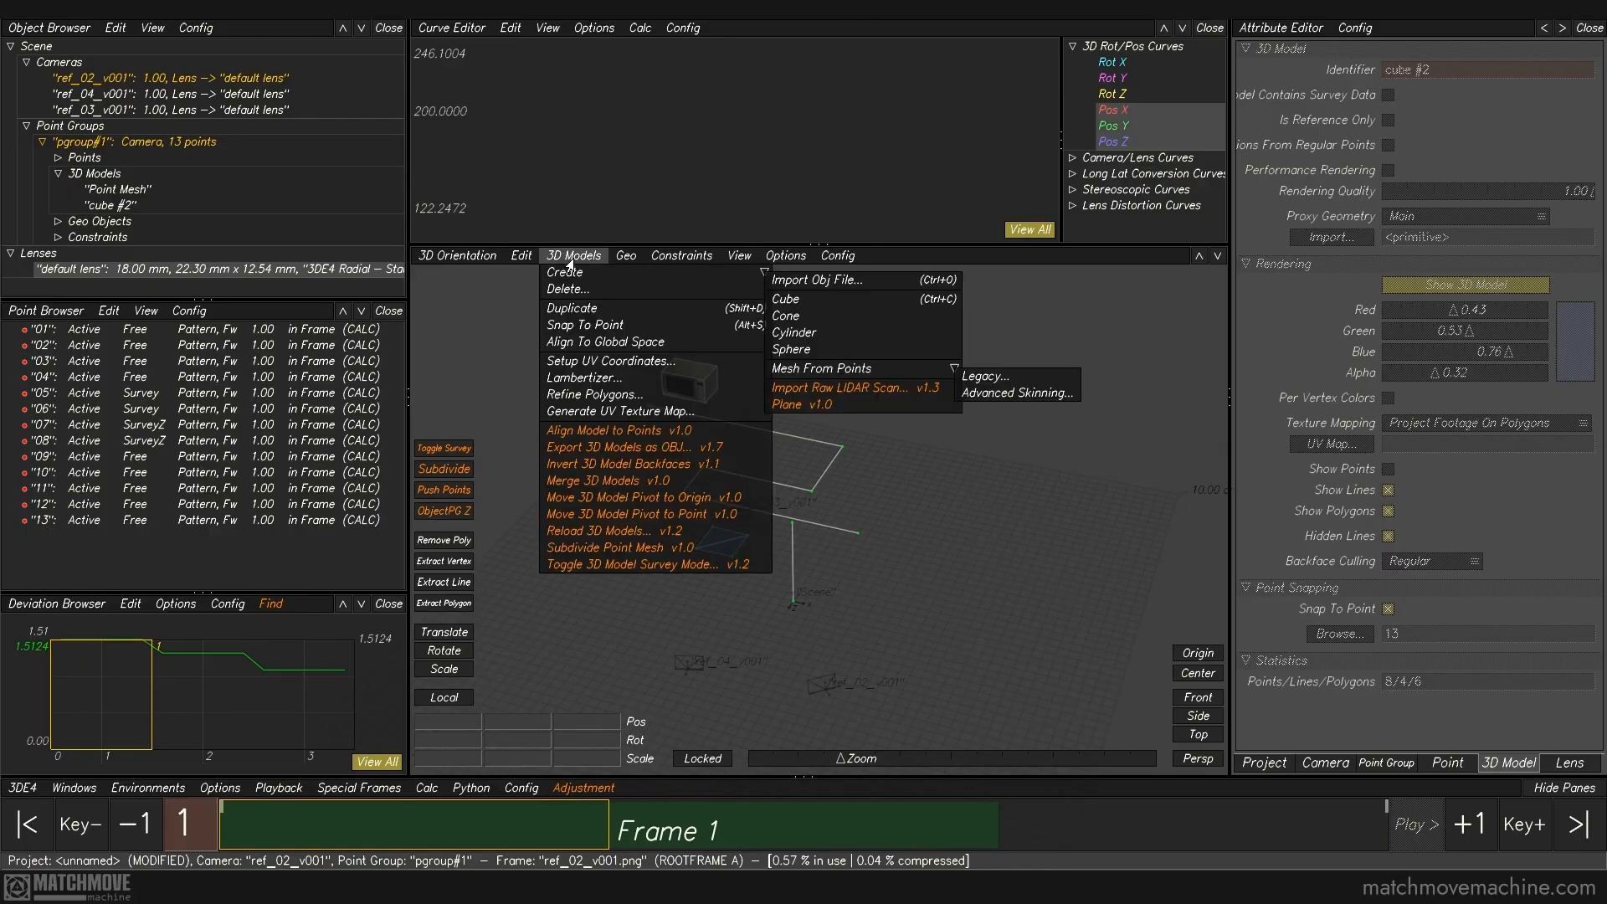
{"action": "left_click", "coordinate": [920, 530]}
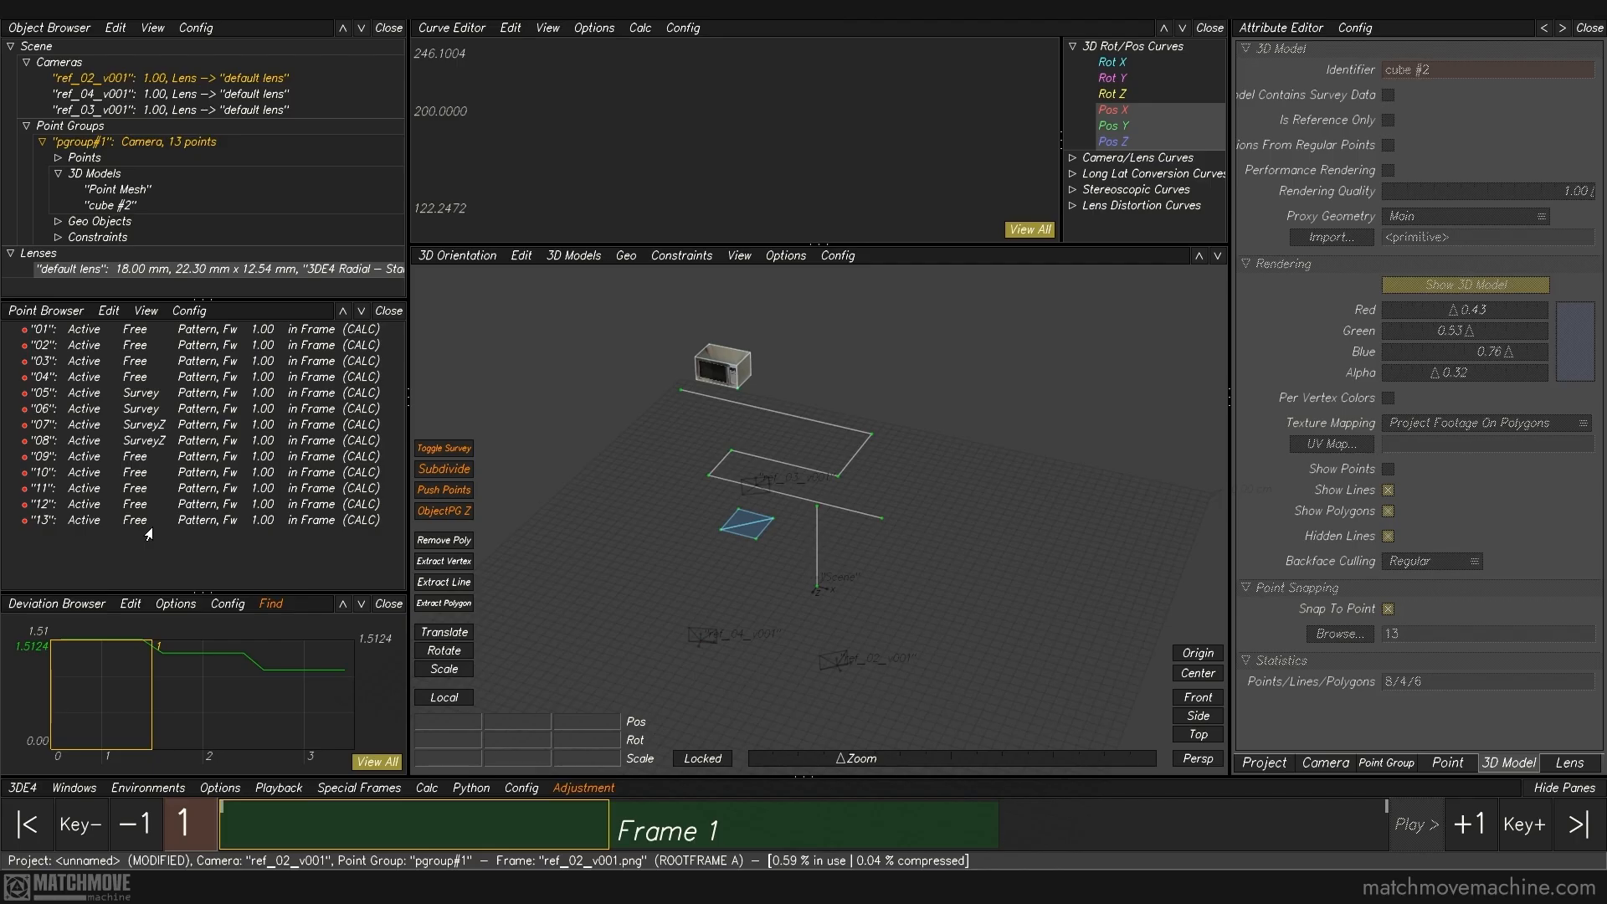
Step: Examine the survey type of points 04 and 07 and review the editing commands available for points
{"action": "left_click", "coordinate": [110, 384]}
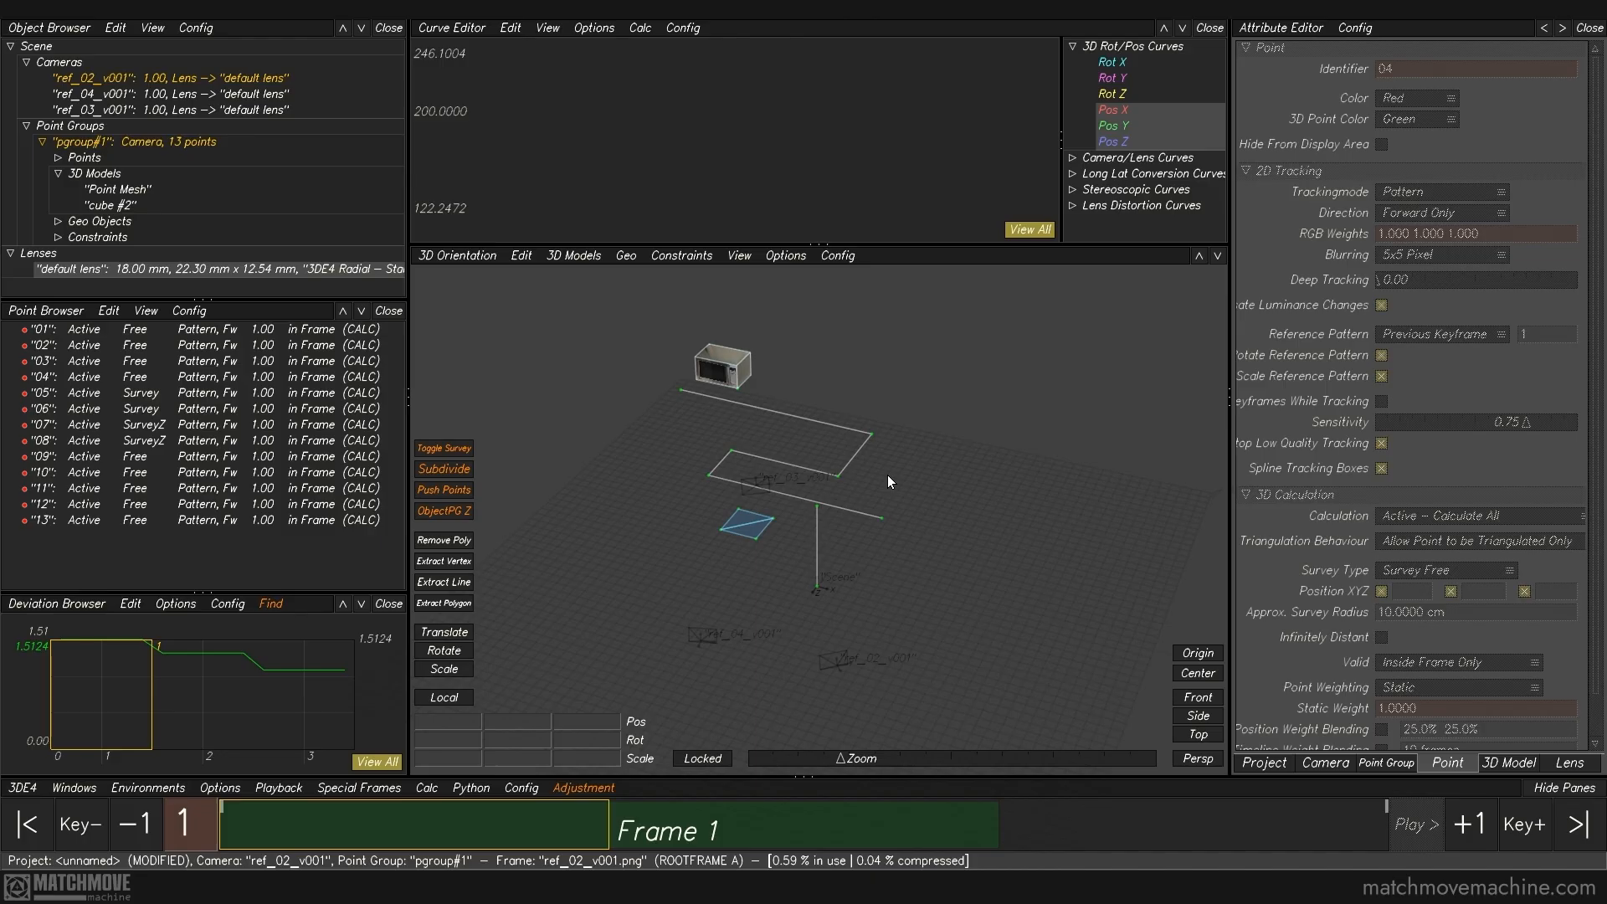
{"action": "left_click", "coordinate": [870, 539]}
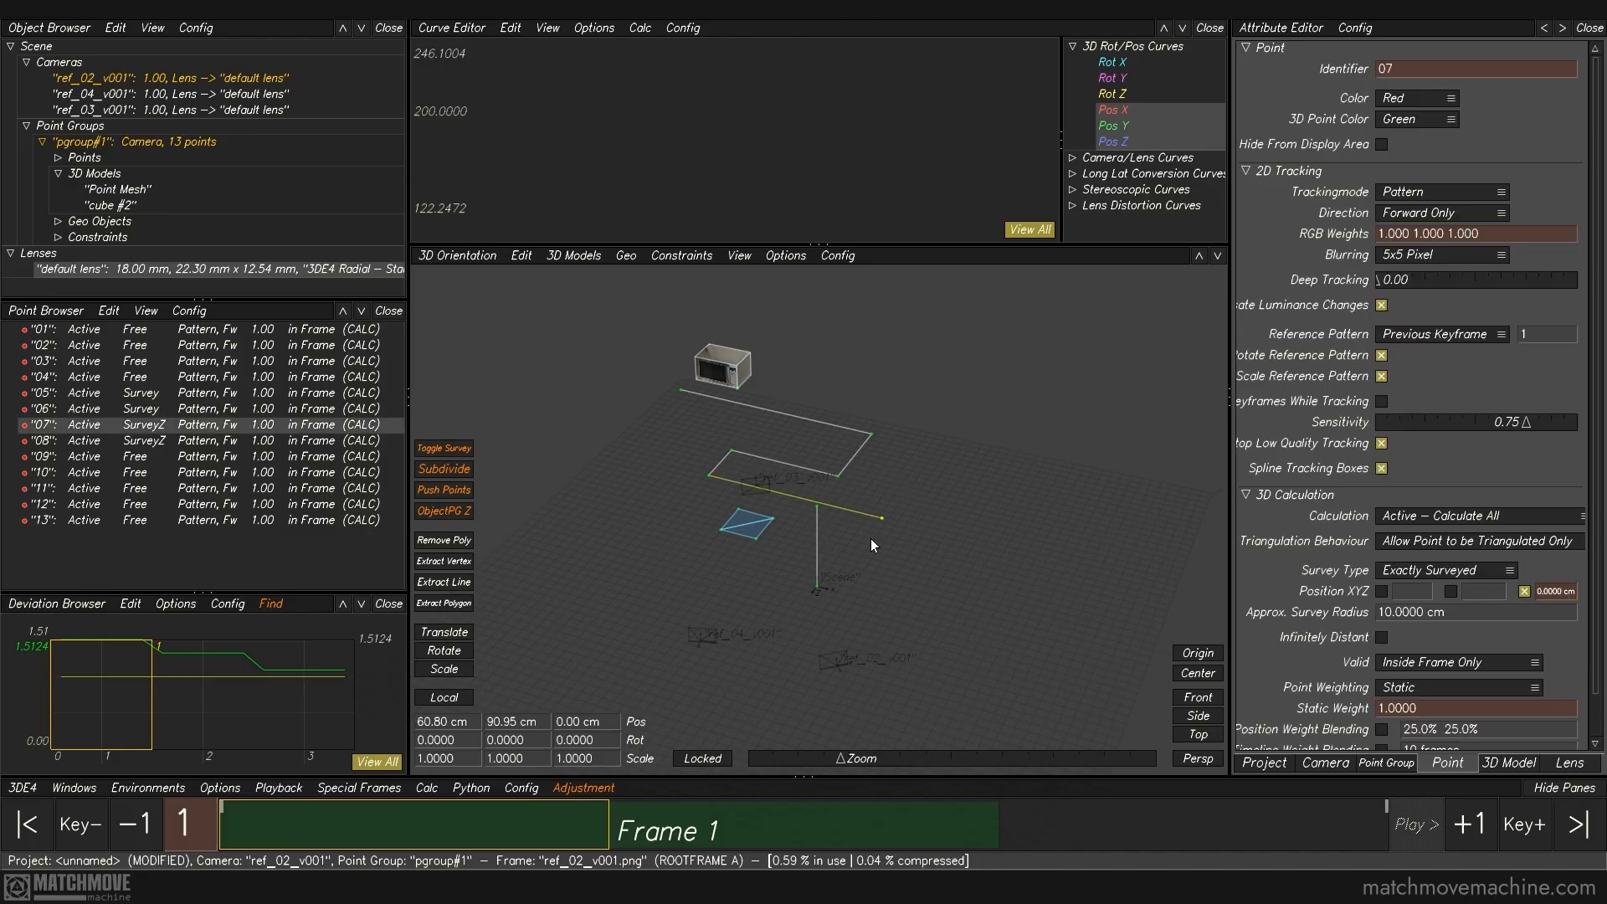
{"action": "left_click", "coordinate": [867, 595]}
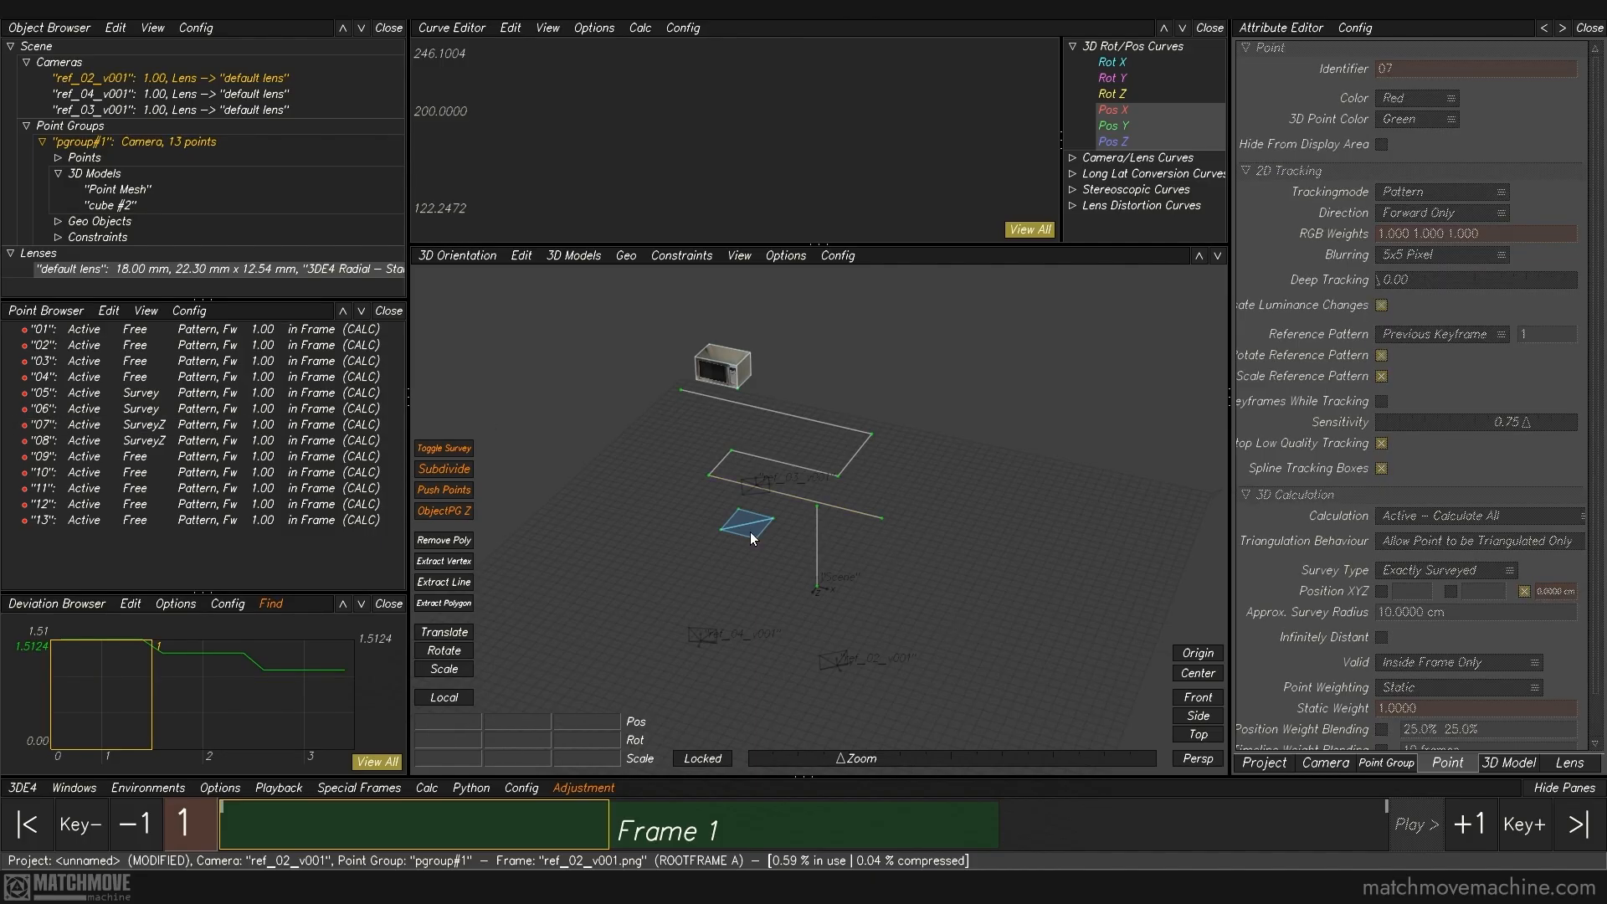
{"action": "left_click", "coordinate": [879, 537]}
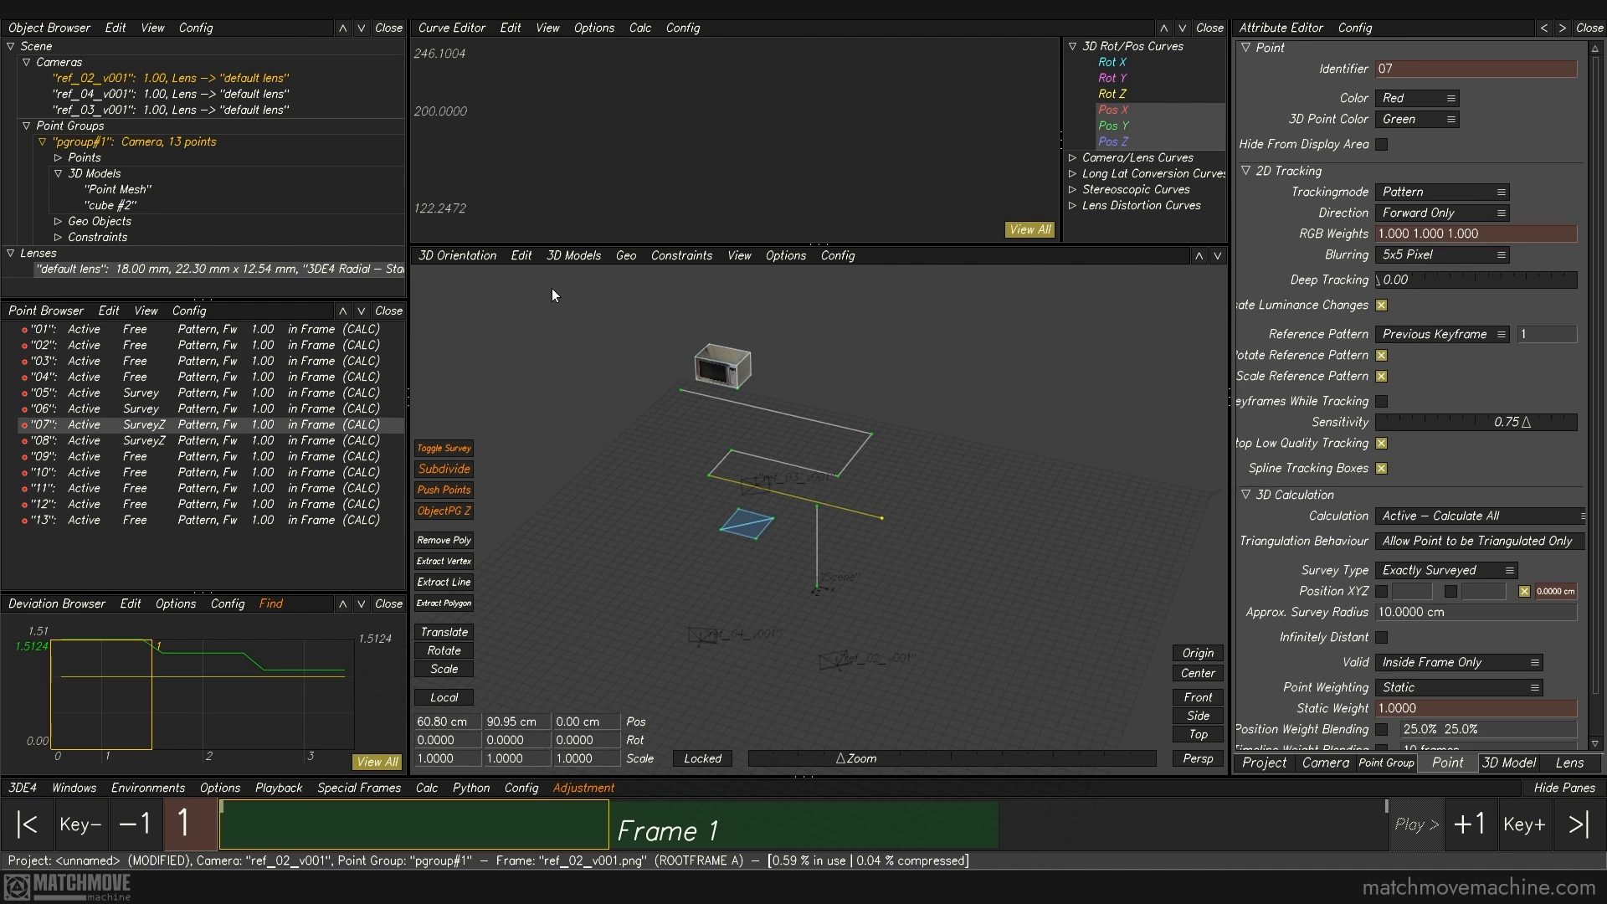
{"action": "left_click", "coordinate": [519, 255]}
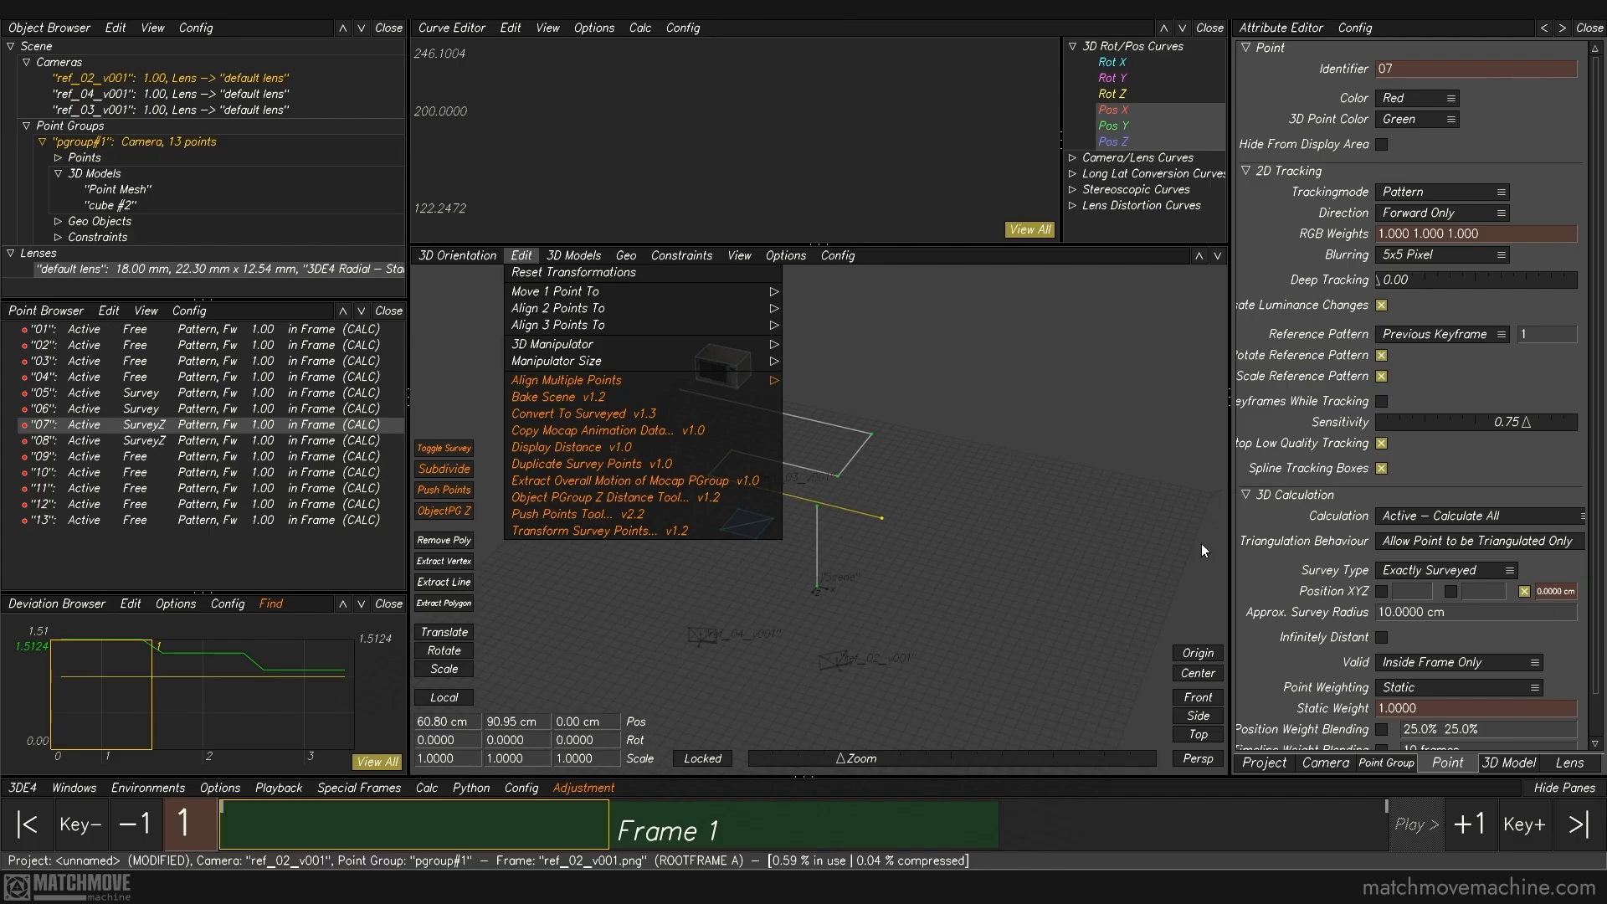
{"action": "left_click", "coordinate": [1016, 495]}
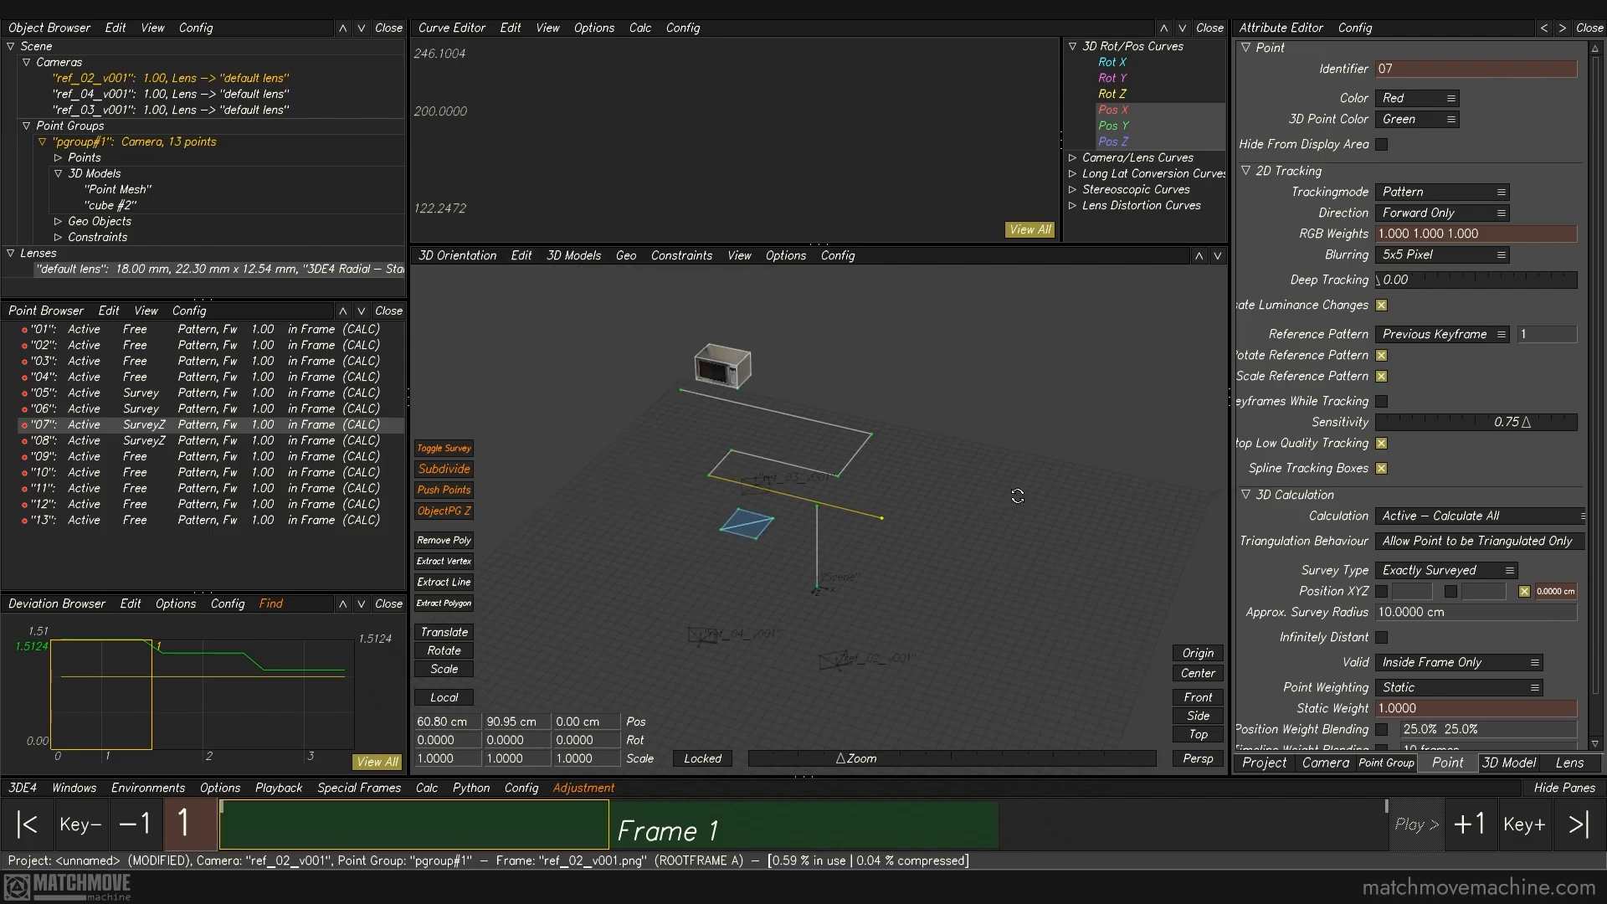
Step: Convert point 01 from survey free to surveyed with the Convert To Surveyed script
{"action": "left_click", "coordinate": [134, 330]}
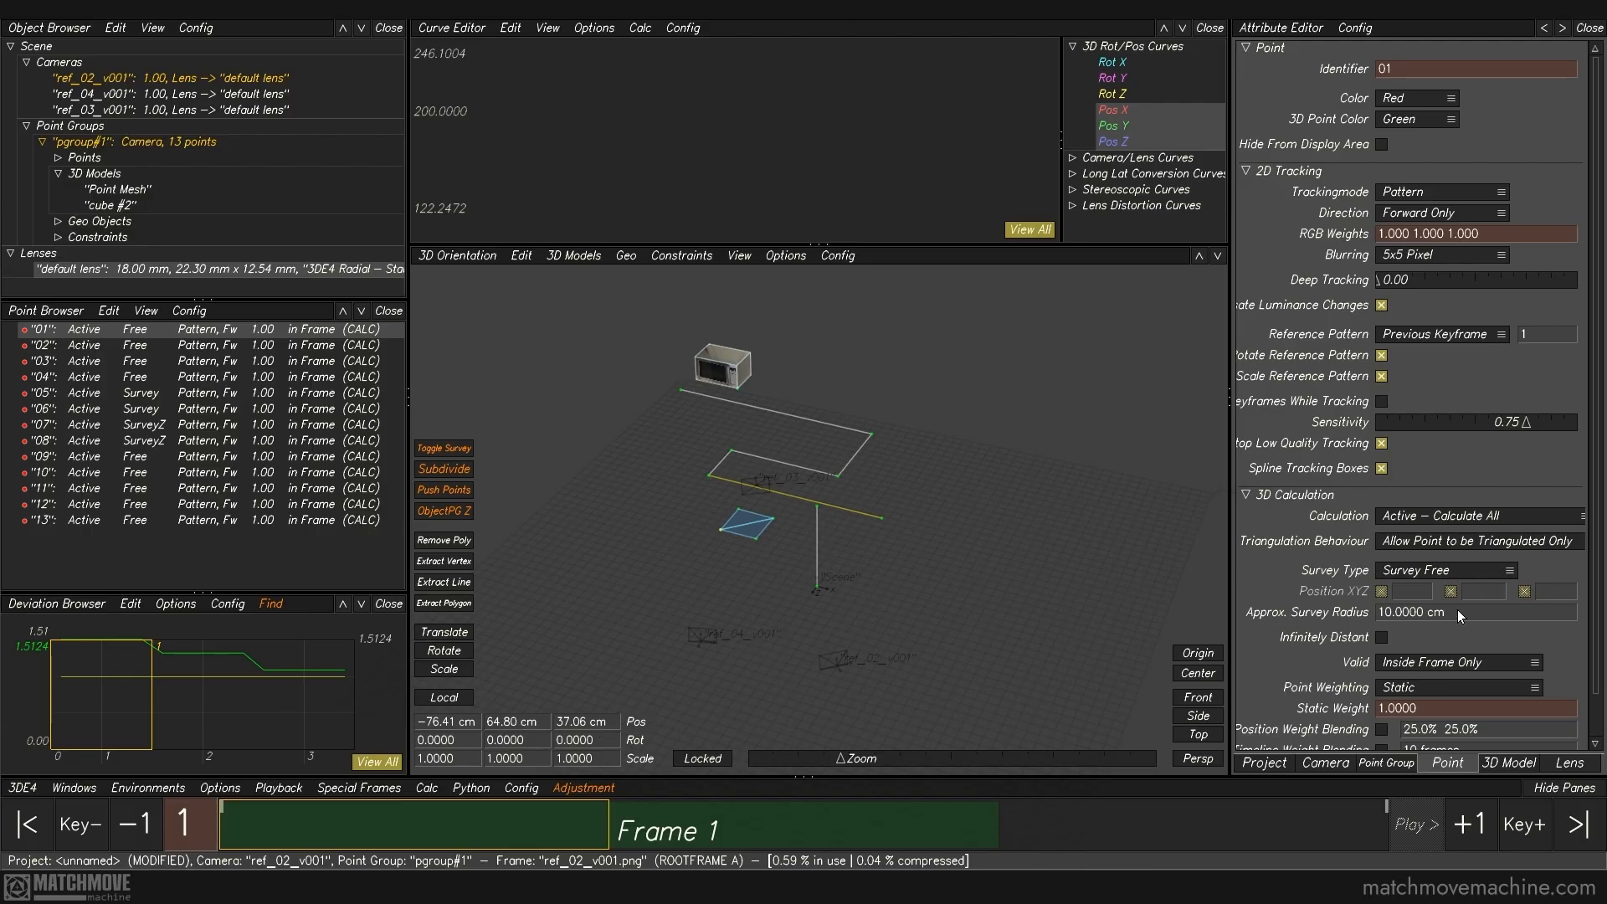
{"action": "left_click", "coordinate": [521, 255]}
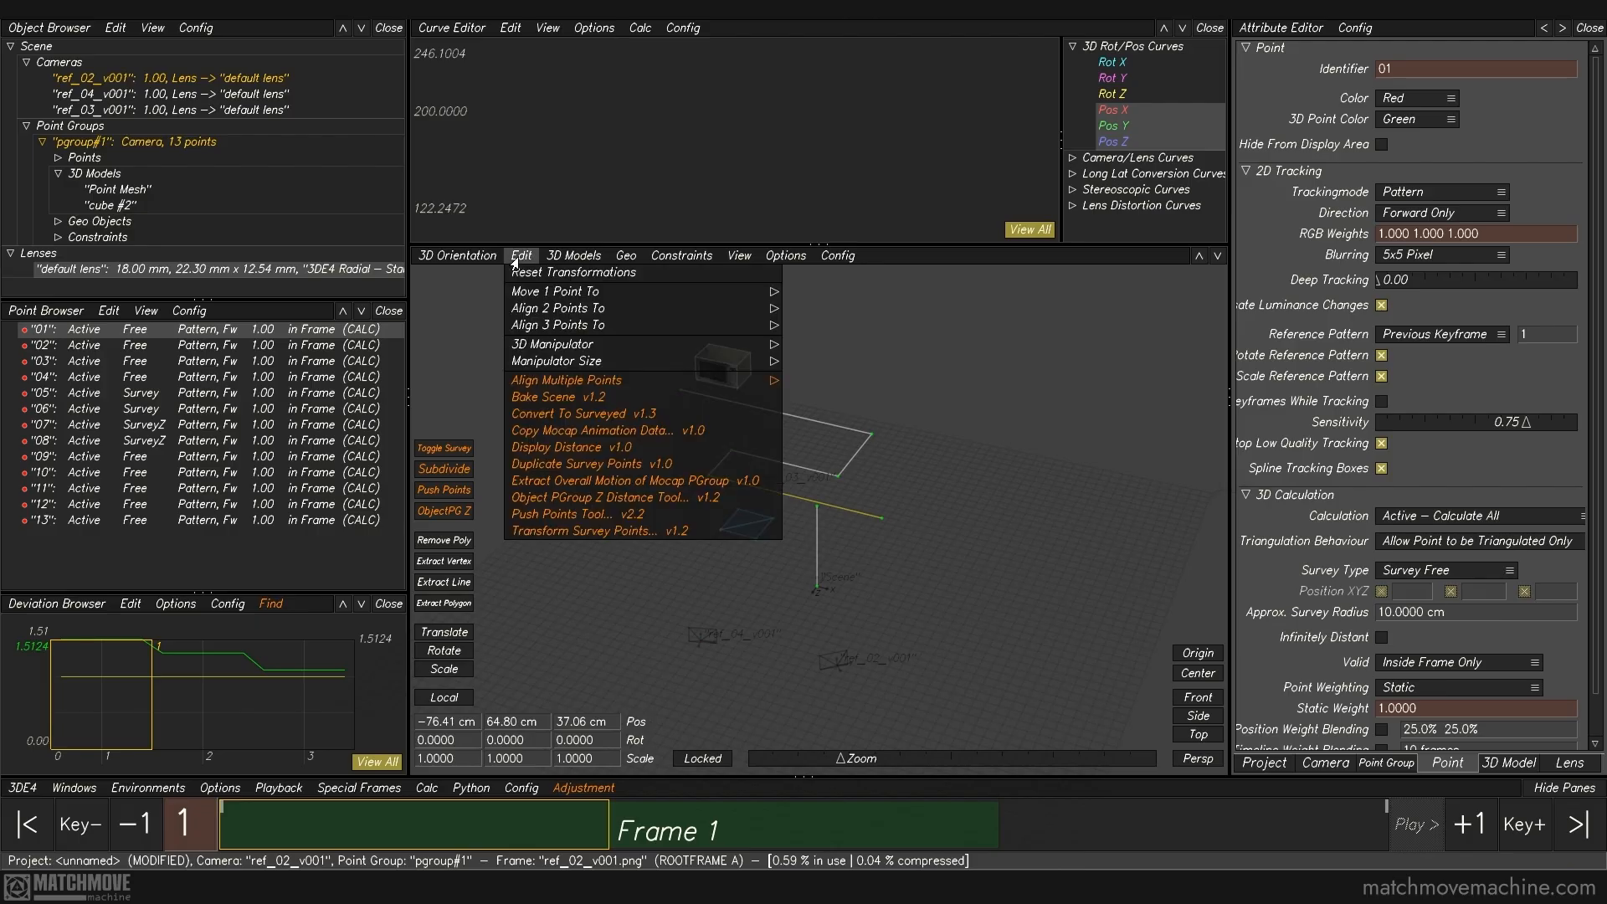
{"action": "left_click", "coordinate": [532, 410]}
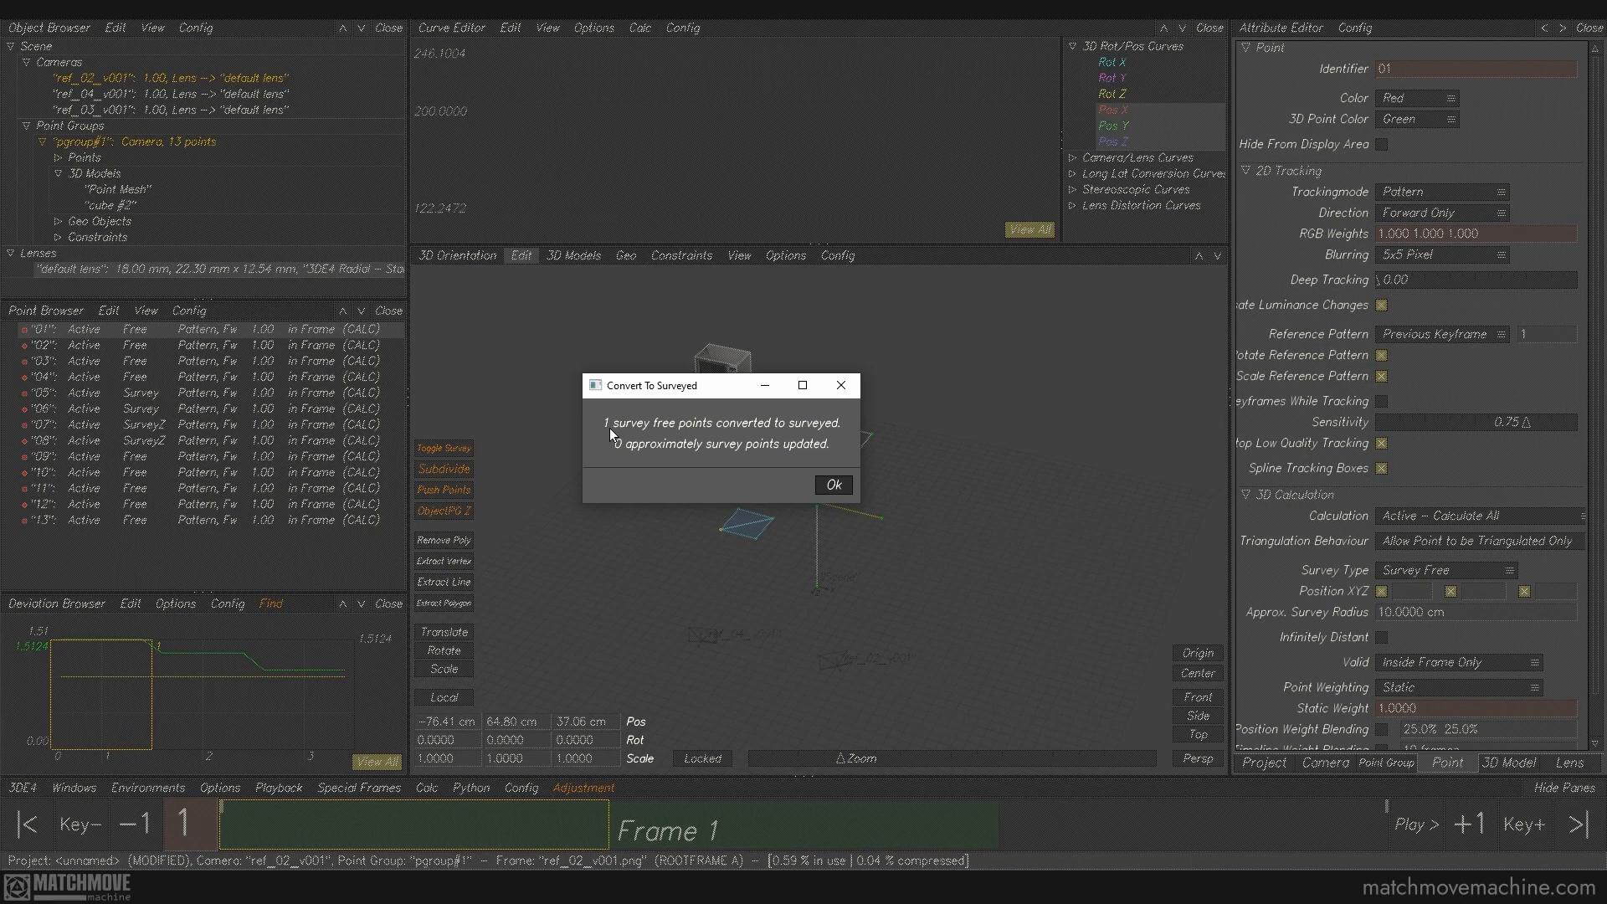
{"action": "left_click", "coordinate": [834, 485]}
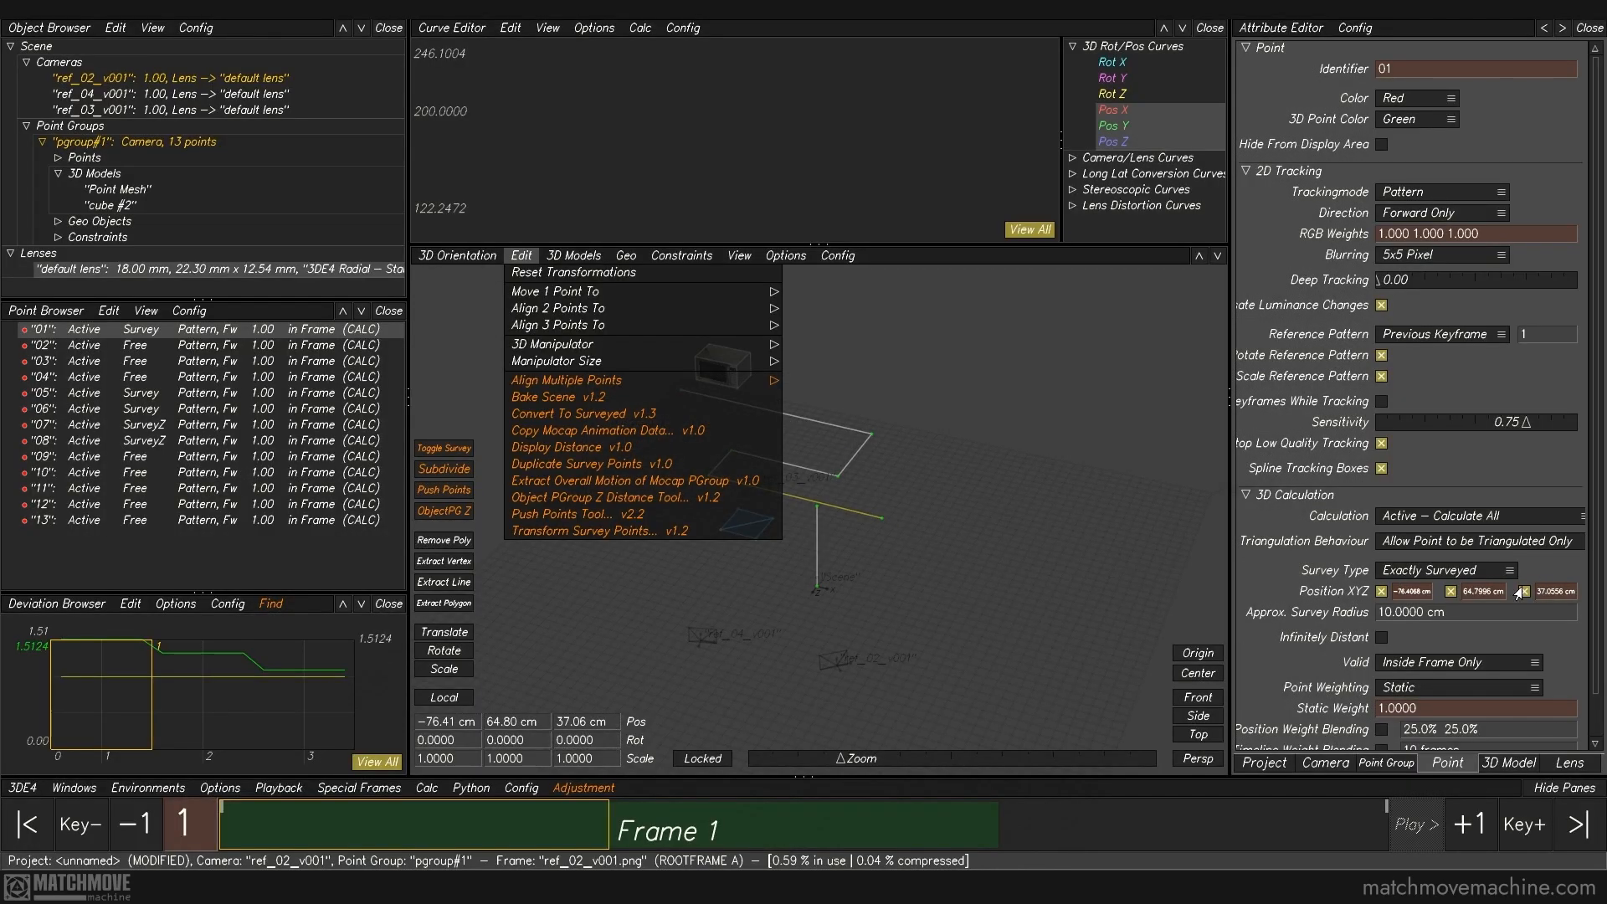
{"action": "left_click", "coordinate": [1016, 523]}
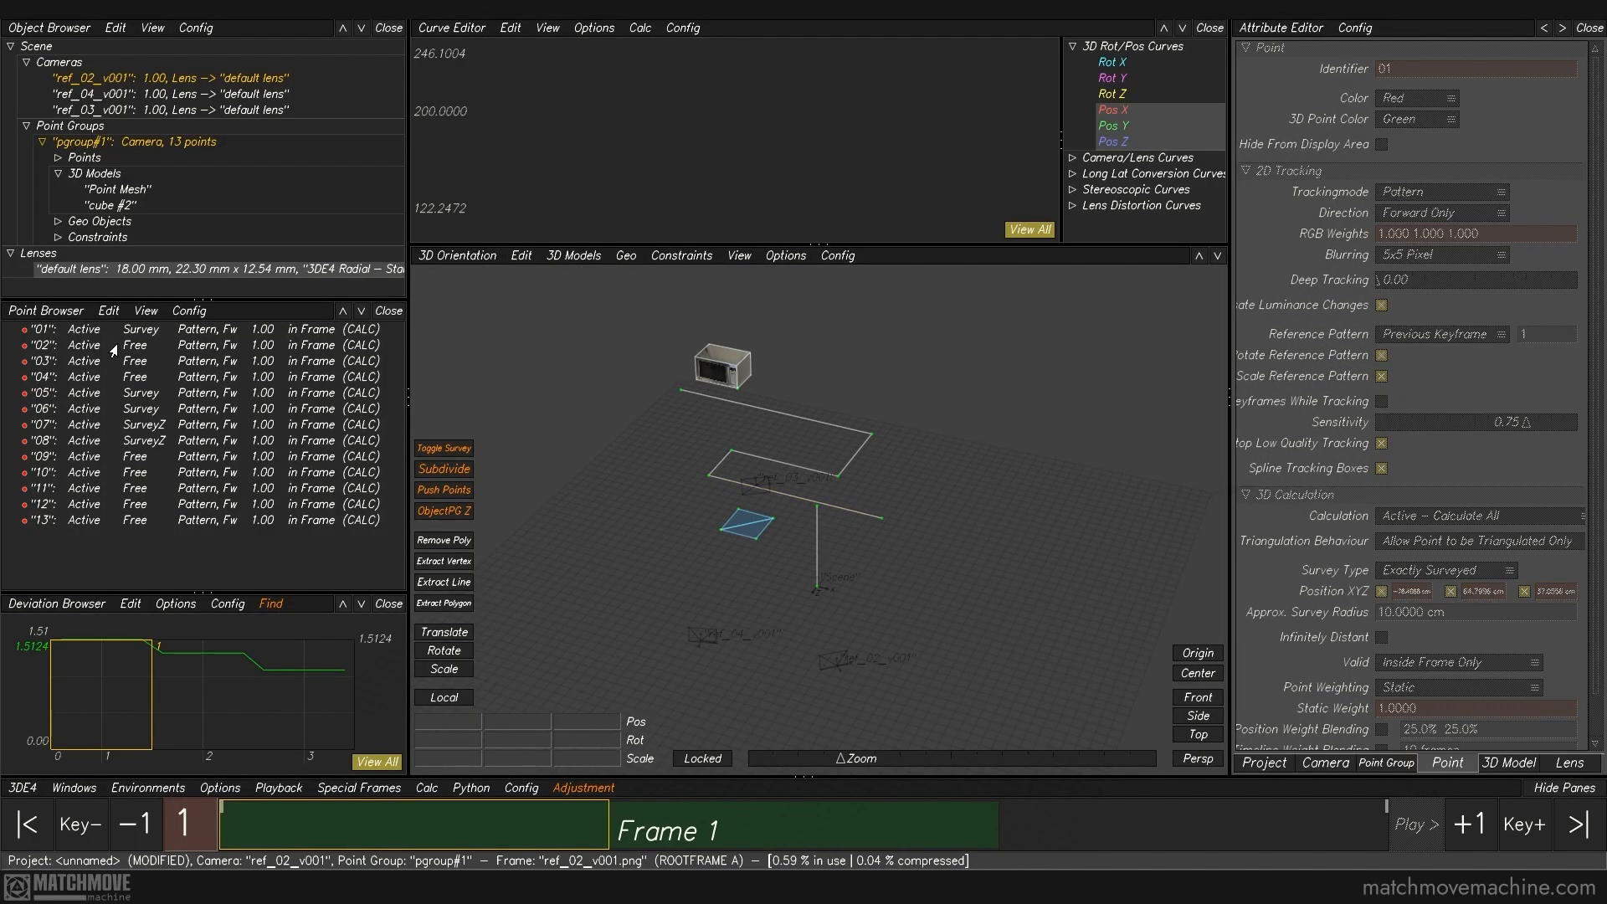
Step: Convert all the points in the point group, 01 through 13, to exactly surveyed
{"action": "left_click", "coordinate": [145, 332]}
{"action": "left_click", "coordinate": [587, 288]}
{"action": "left_click", "coordinate": [521, 255]}
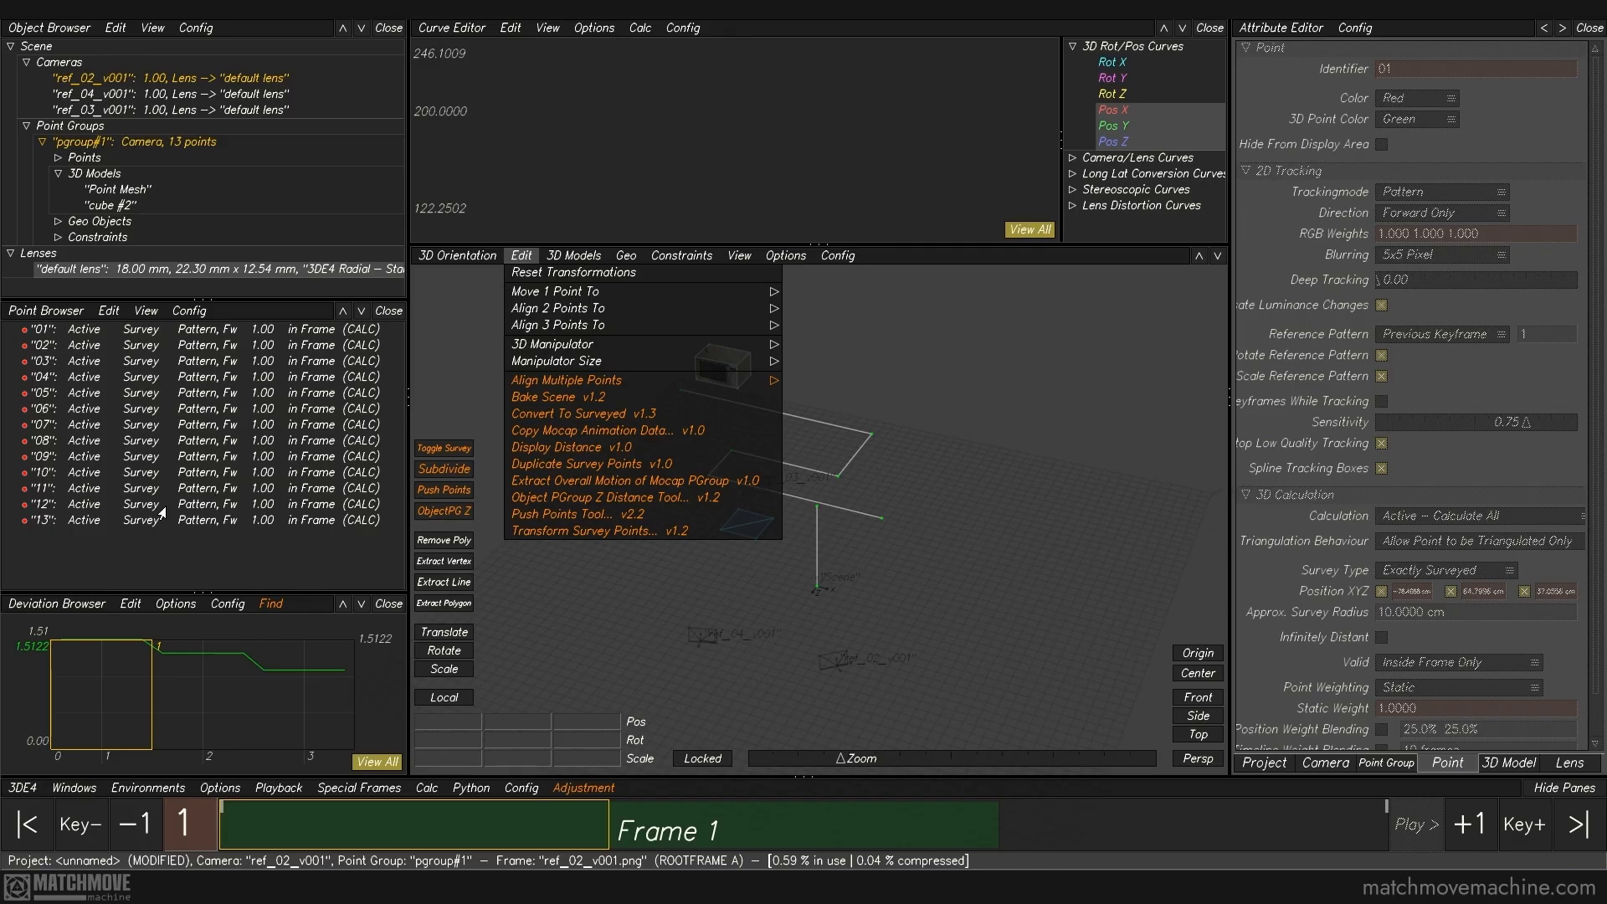
{"action": "left_click", "coordinate": [1008, 454]}
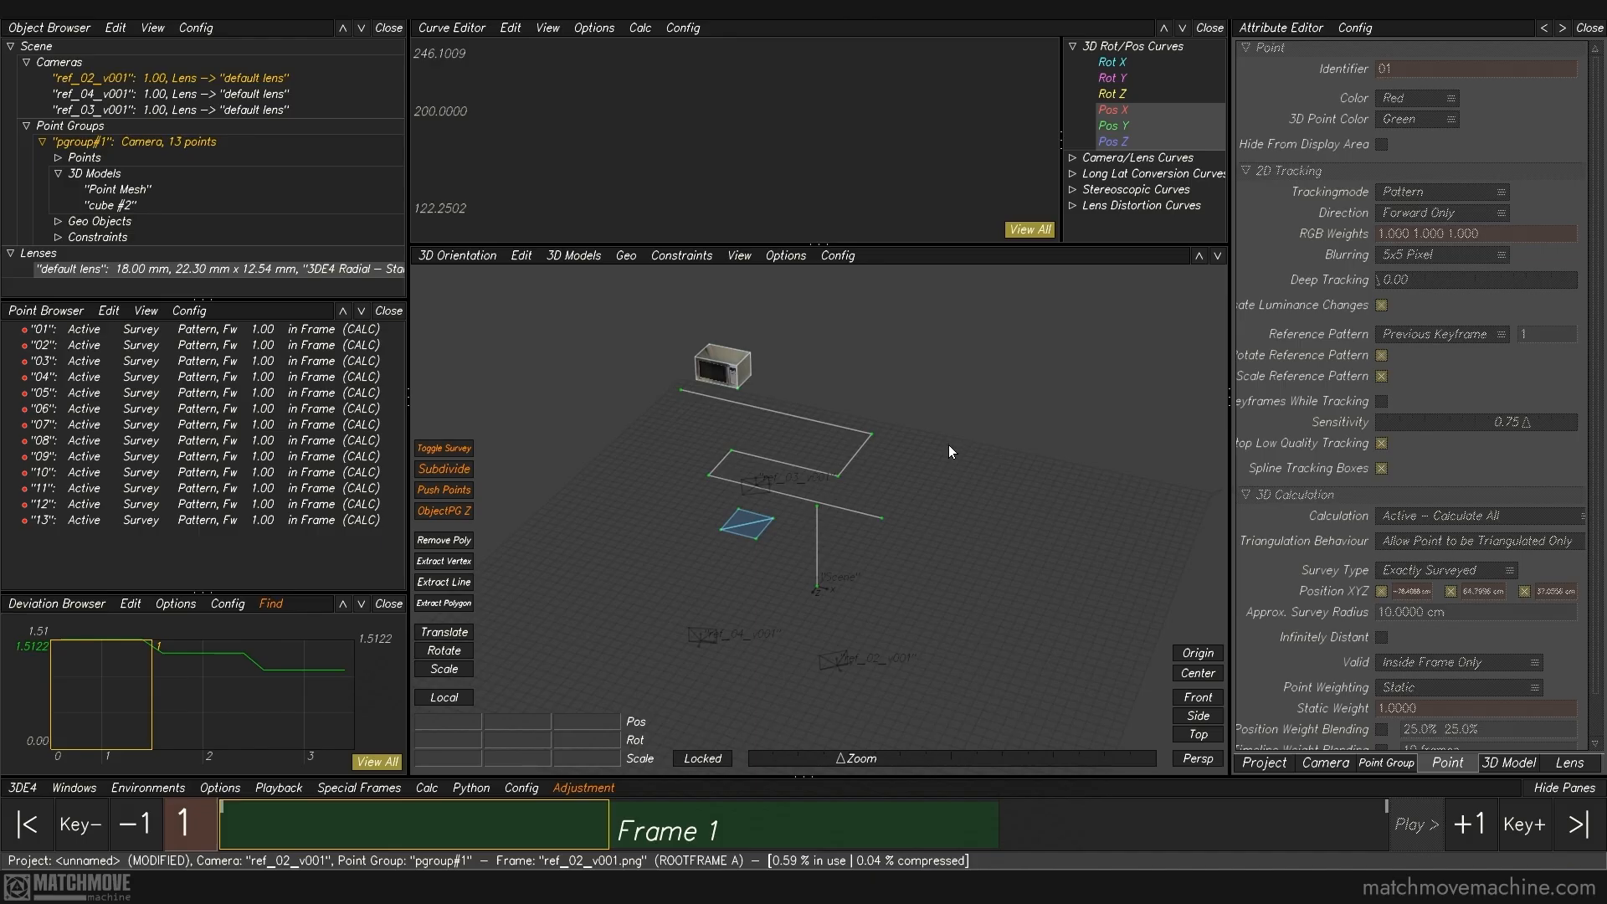
Step: Select point 11 at the corner of the countertop line and open its survey type options
{"action": "left_click", "coordinate": [872, 433]}
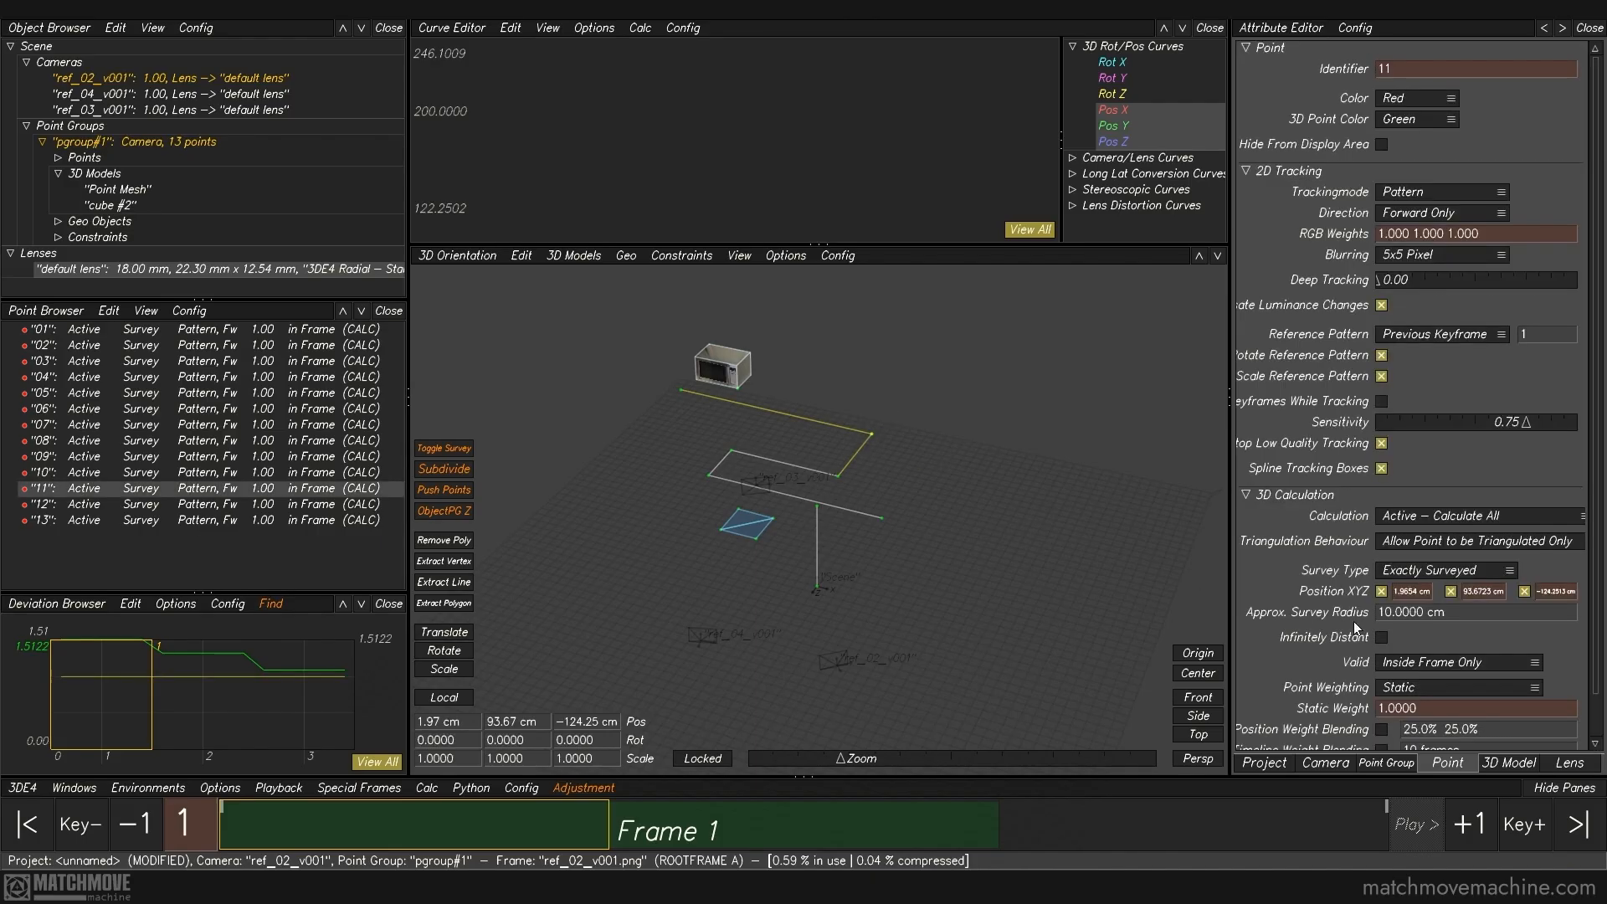
{"action": "left_click", "coordinate": [1435, 573]}
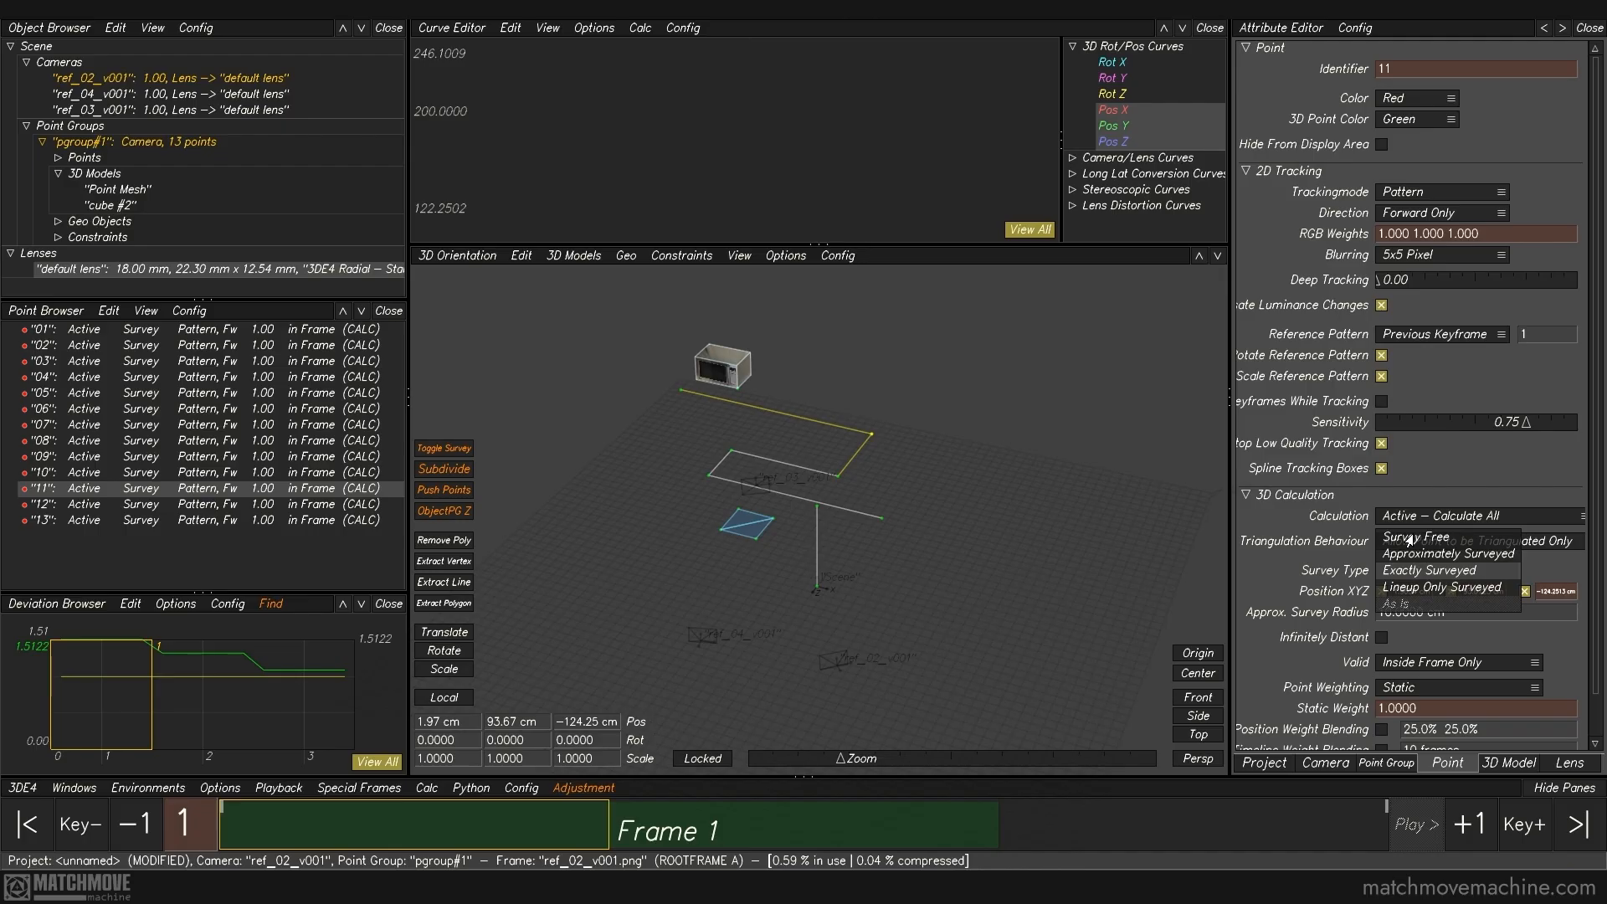